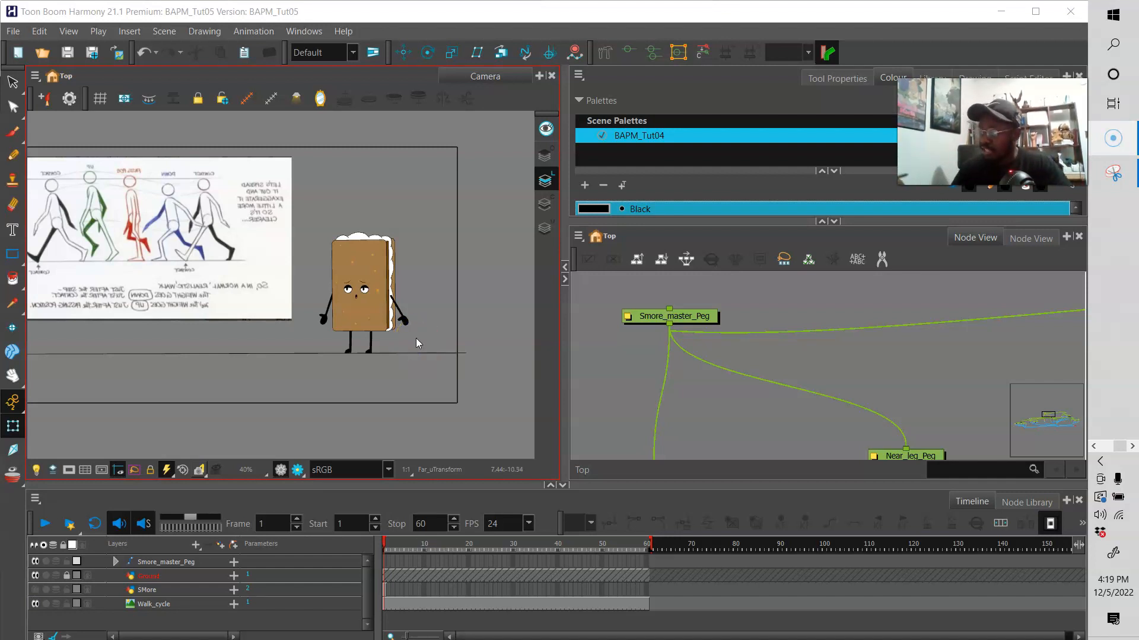
Set the animate mode to Animate Off and select the Smore_master_Peg layer.
{"action": "left_click", "coordinate": [156, 576]}
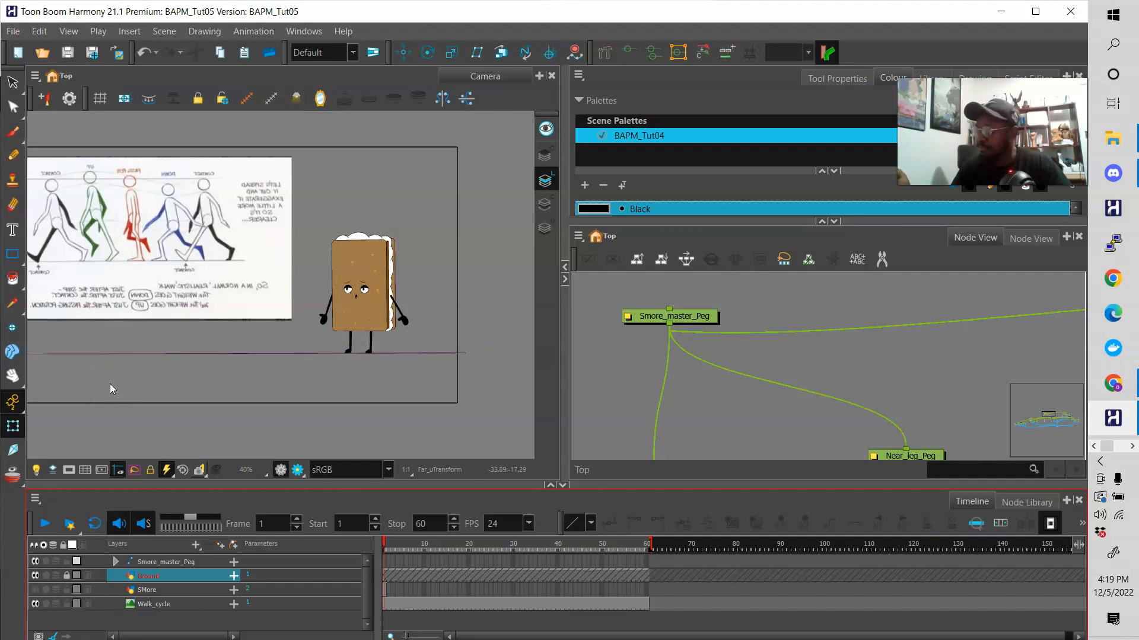
{"action": "left_click", "coordinate": [386, 561]}
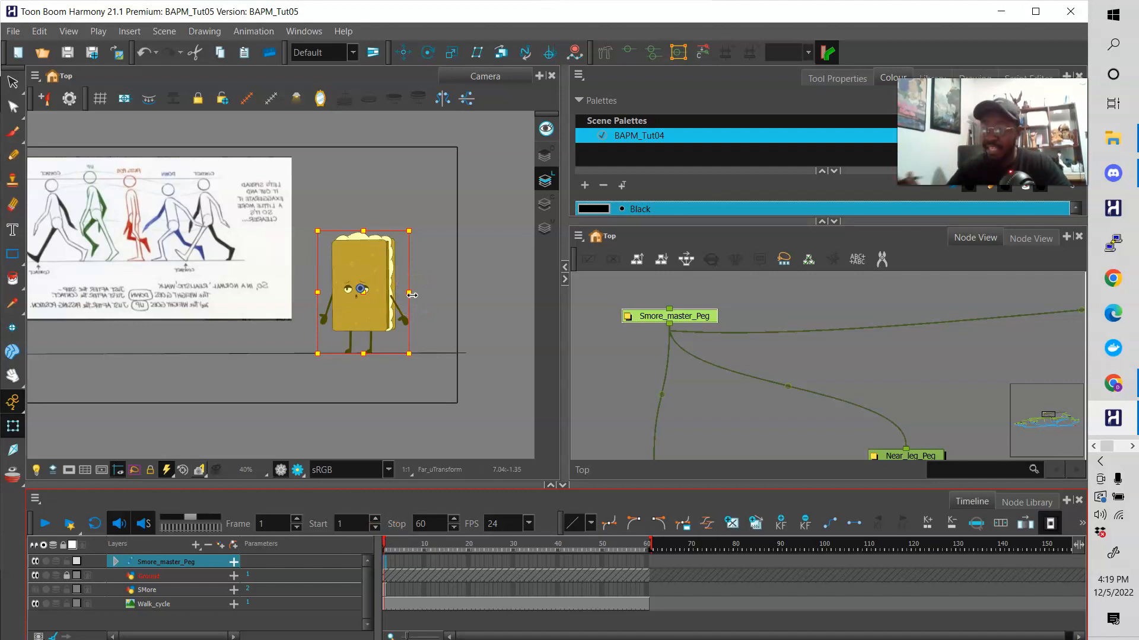
{"action": "left_click", "coordinate": [12, 402]}
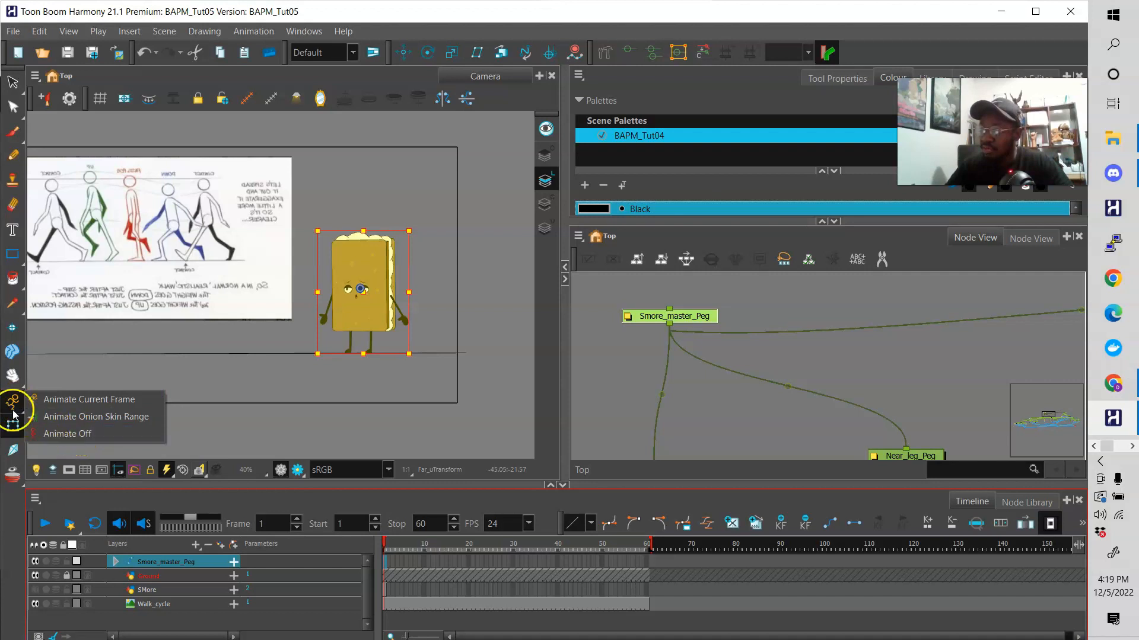
{"action": "left_click", "coordinate": [87, 432]}
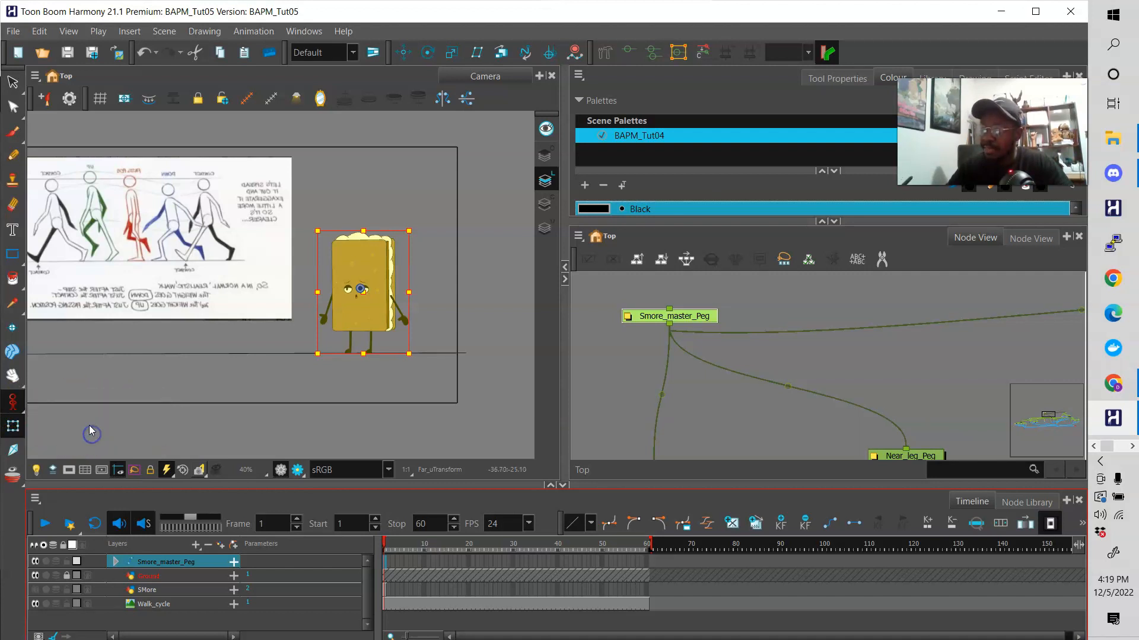
{"action": "left_click", "coordinate": [723, 348]}
{"action": "left_click", "coordinate": [702, 313]}
{"action": "left_click", "coordinate": [146, 563]}
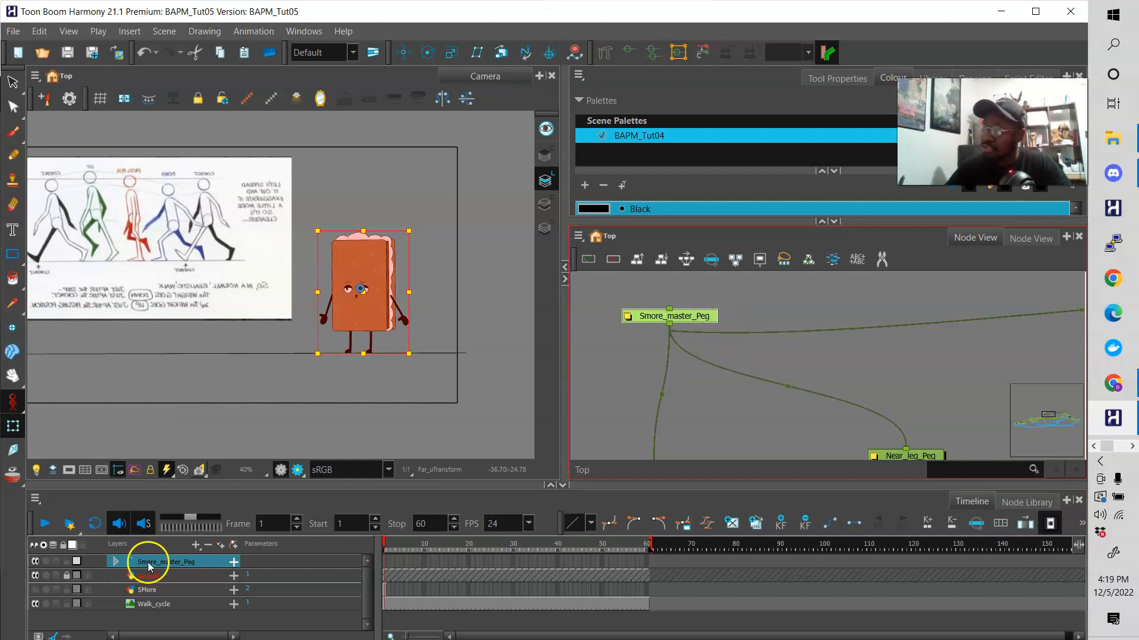
{"action": "double_click", "coordinate": [155, 564]}
{"action": "left_click", "coordinate": [154, 563]}
{"action": "left_click", "coordinate": [131, 562]}
Scale the whole s'more character down, then much larger, and back to roughly its original size without animating.
{"action": "left_click_drag", "start_coordinate": [409, 231], "coordinate": [400, 243]}
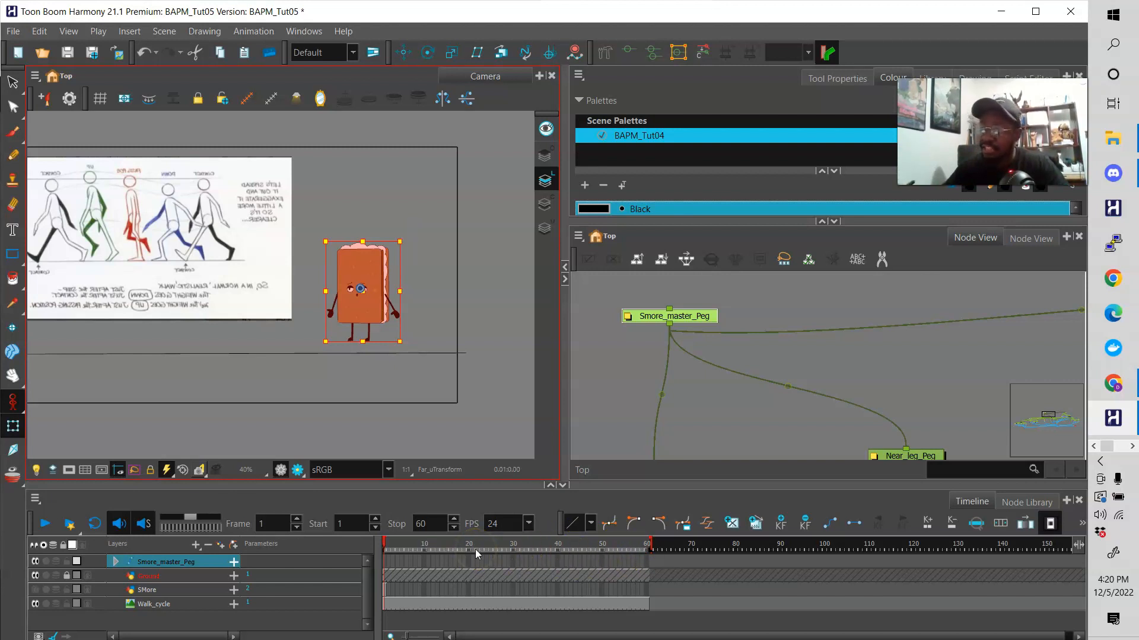
{"action": "left_click", "coordinate": [16, 402]}
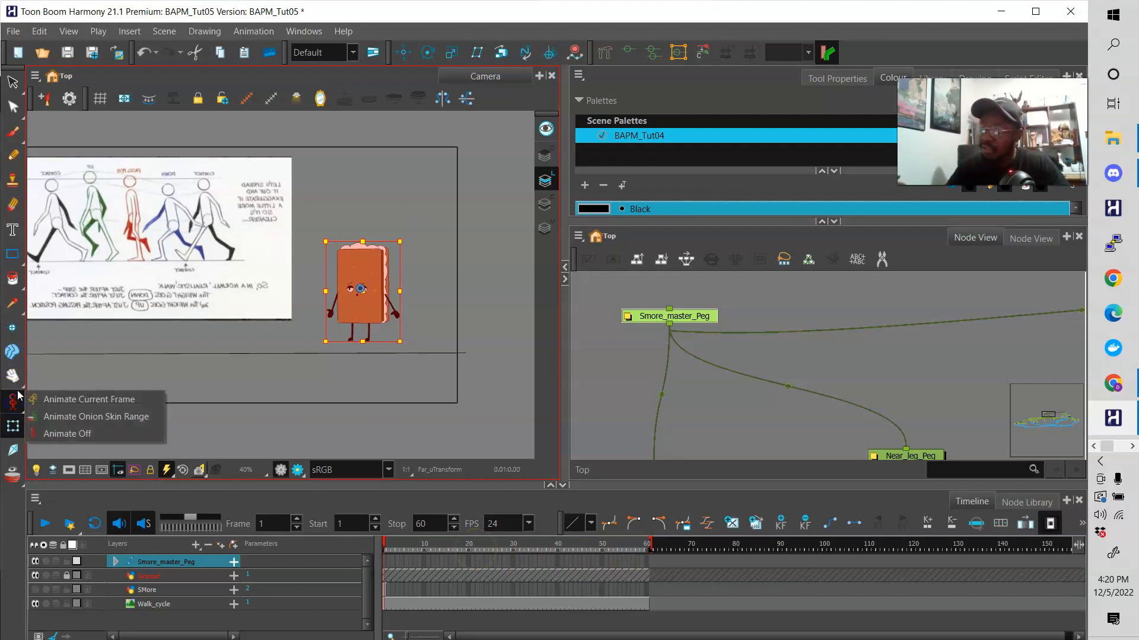
{"action": "left_click", "coordinate": [7, 402]}
{"action": "left_click_drag", "start_coordinate": [399, 242], "coordinate": [395, 245]}
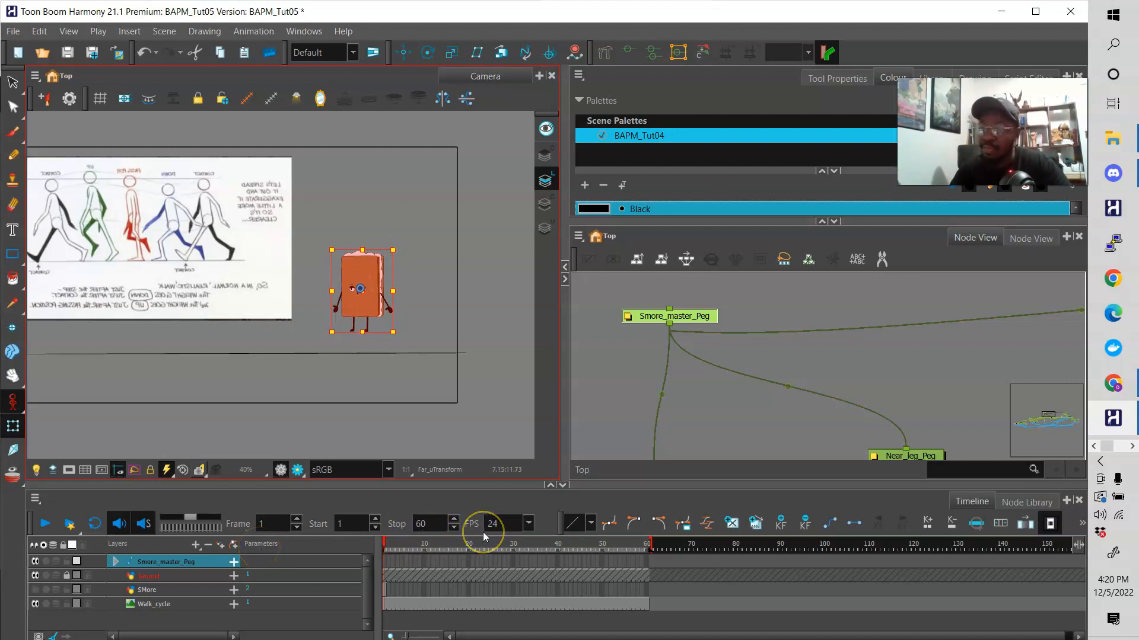
{"action": "left_click_drag", "start_coordinate": [393, 250], "coordinate": [455, 177]}
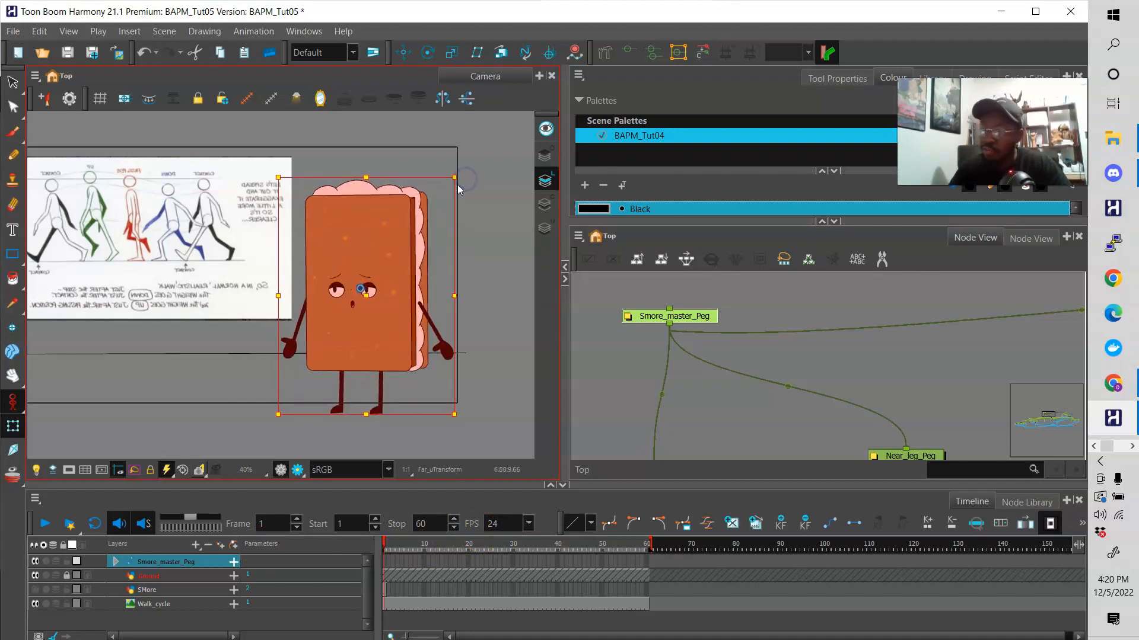
{"action": "left_click_drag", "start_coordinate": [454, 178], "coordinate": [417, 229]}
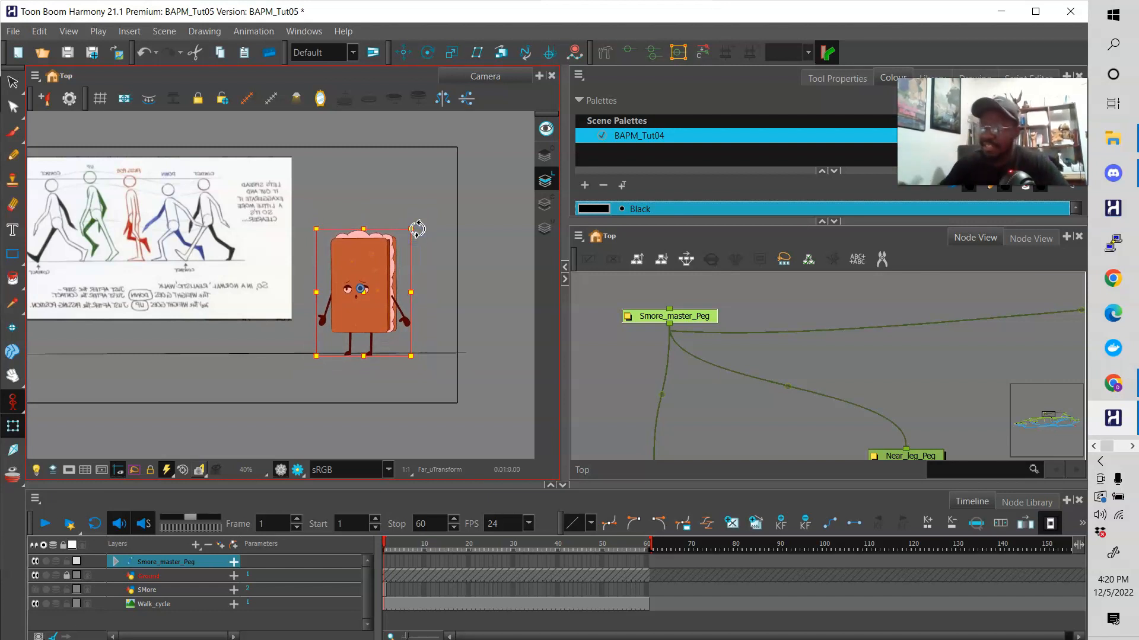
Switch to Animate Current Frame and nudge the whole character slightly up onto the ground line at frame 1.
{"action": "left_click", "coordinate": [13, 401]}
{"action": "left_click", "coordinate": [120, 401]}
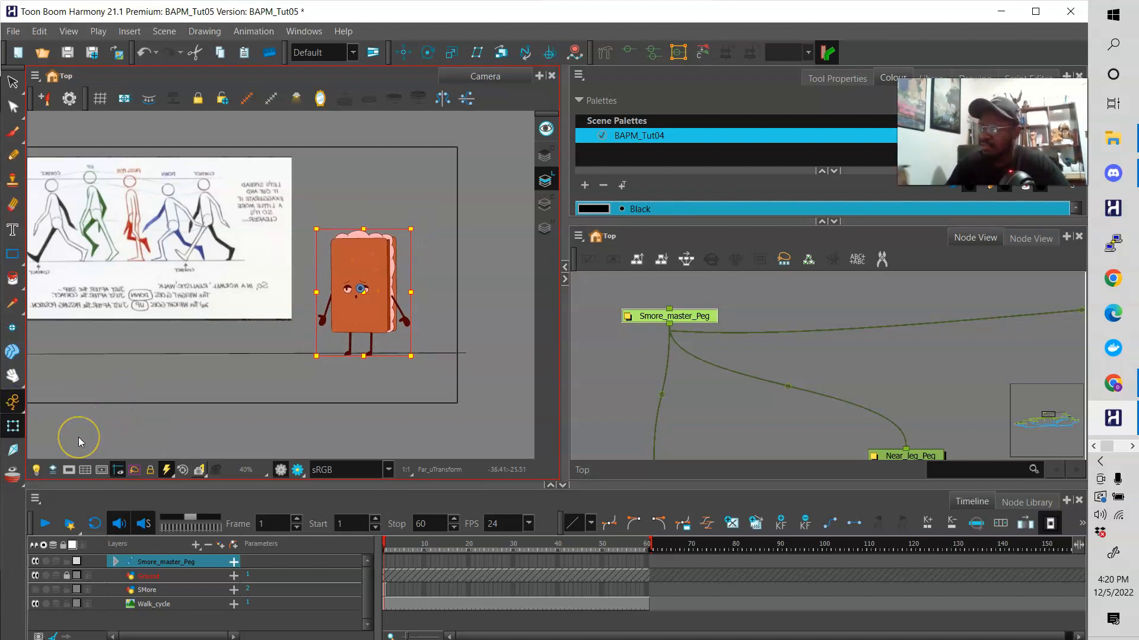
{"action": "left_click", "coordinate": [436, 407]}
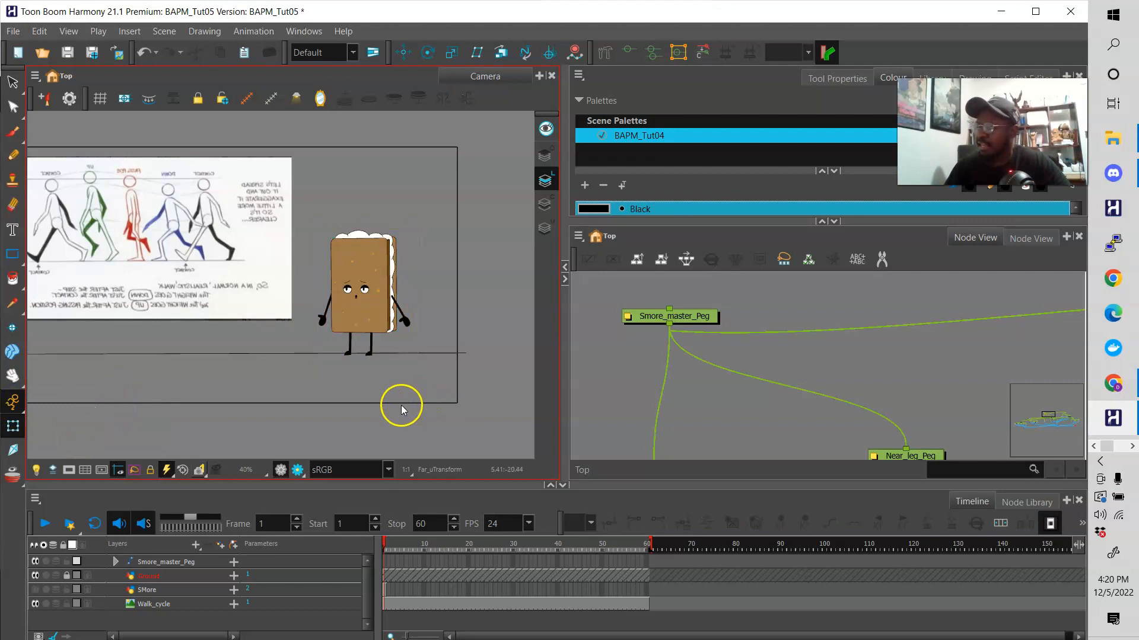
{"action": "left_click", "coordinate": [382, 561]}
{"action": "left_click_drag", "start_coordinate": [365, 288], "coordinate": [365, 289]}
{"action": "left_click", "coordinate": [397, 393]}
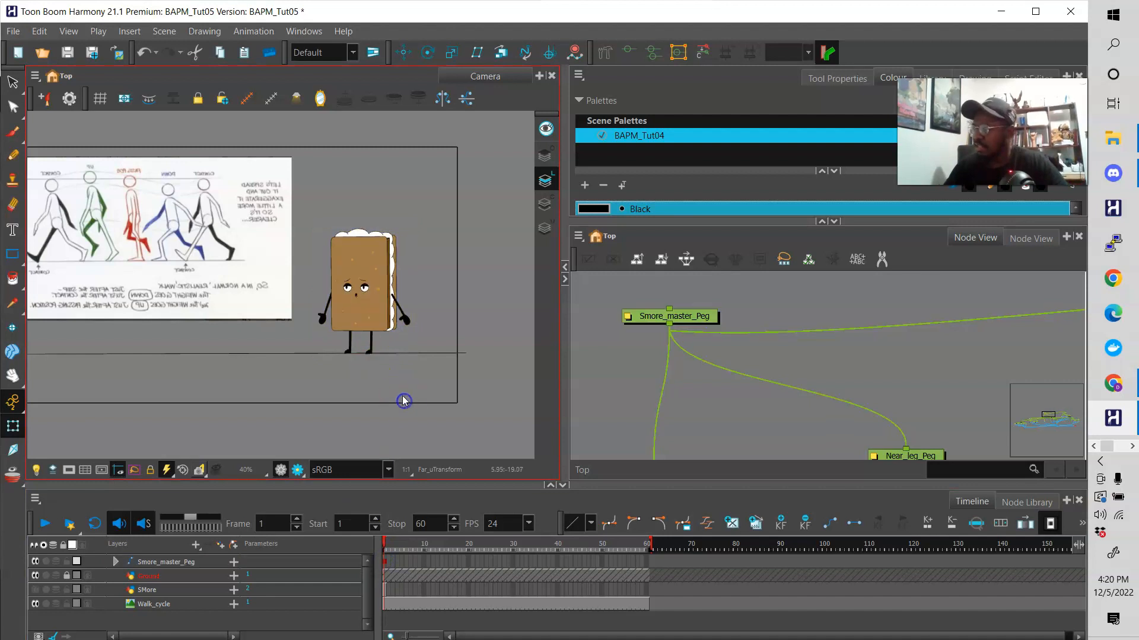
Rotate the character's far leg forward from the hip at frame 1.
{"action": "key", "text": "space"}
{"action": "left_click_drag", "start_coordinate": [402, 398], "coordinate": [368, 386]}
{"action": "scroll", "coordinate": [371, 380], "scroll_direction": "up", "scroll_amount": 2}
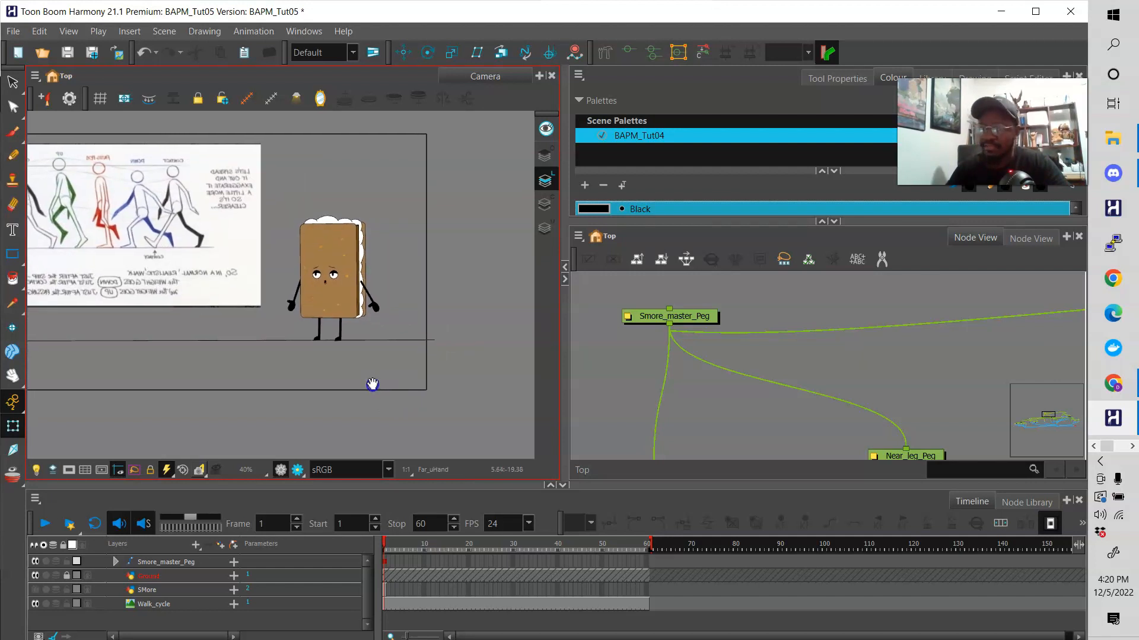
{"action": "key", "text": "space"}
{"action": "left_click_drag", "start_coordinate": [369, 398], "coordinate": [365, 381]}
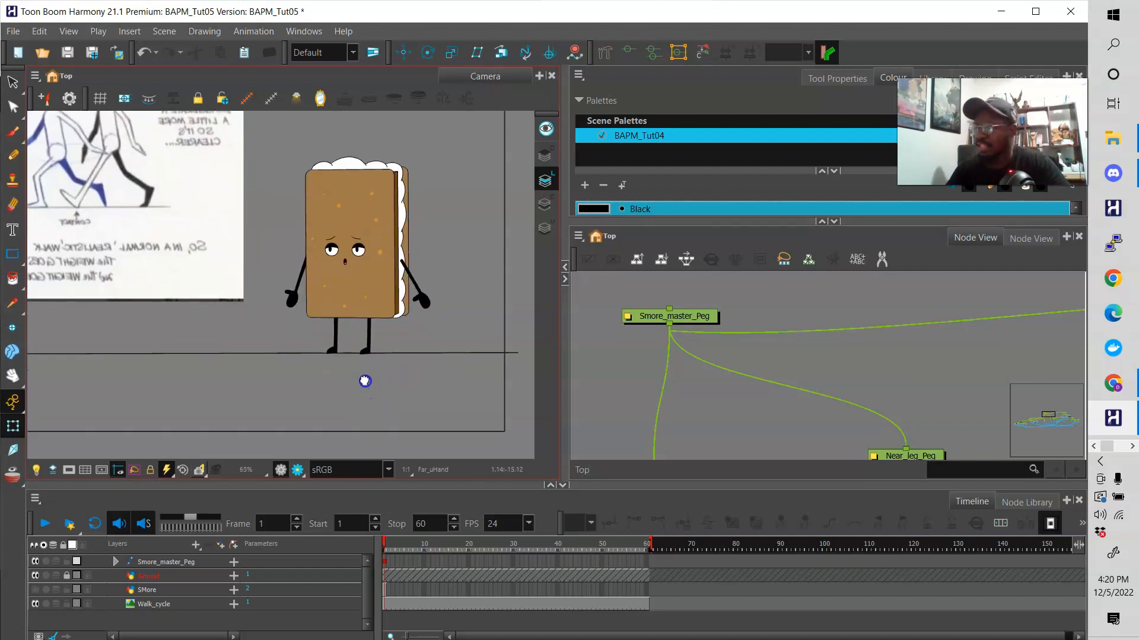
{"action": "scroll", "coordinate": [364, 381], "scroll_direction": "up", "scroll_amount": 1}
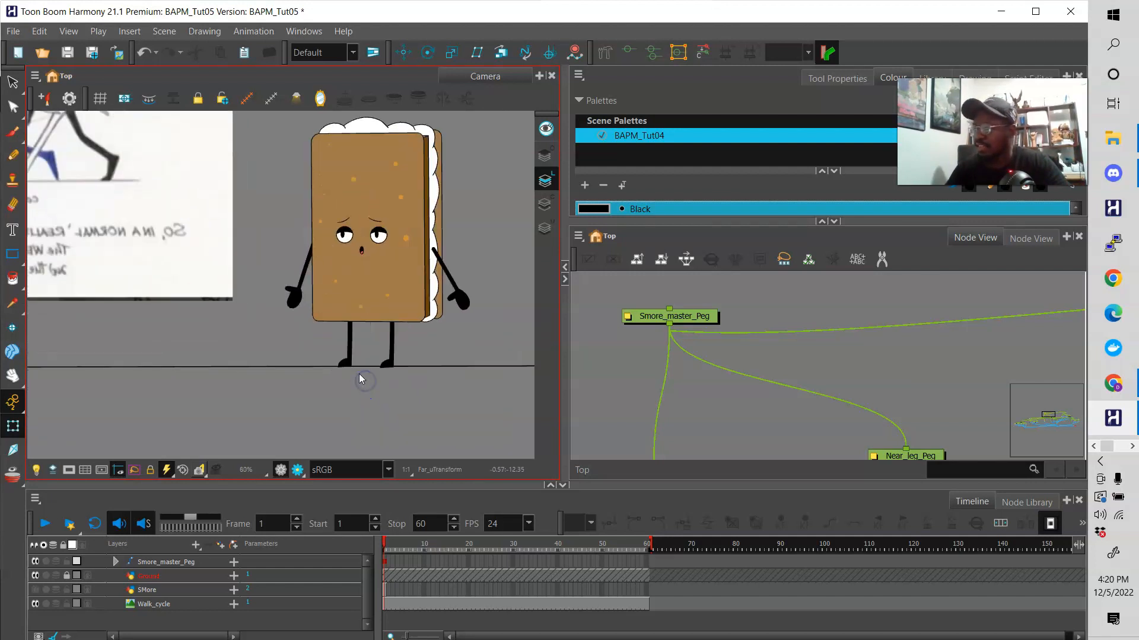
{"action": "scroll", "coordinate": [353, 372], "scroll_direction": "down", "scroll_amount": 1}
{"action": "left_click", "coordinate": [338, 326]}
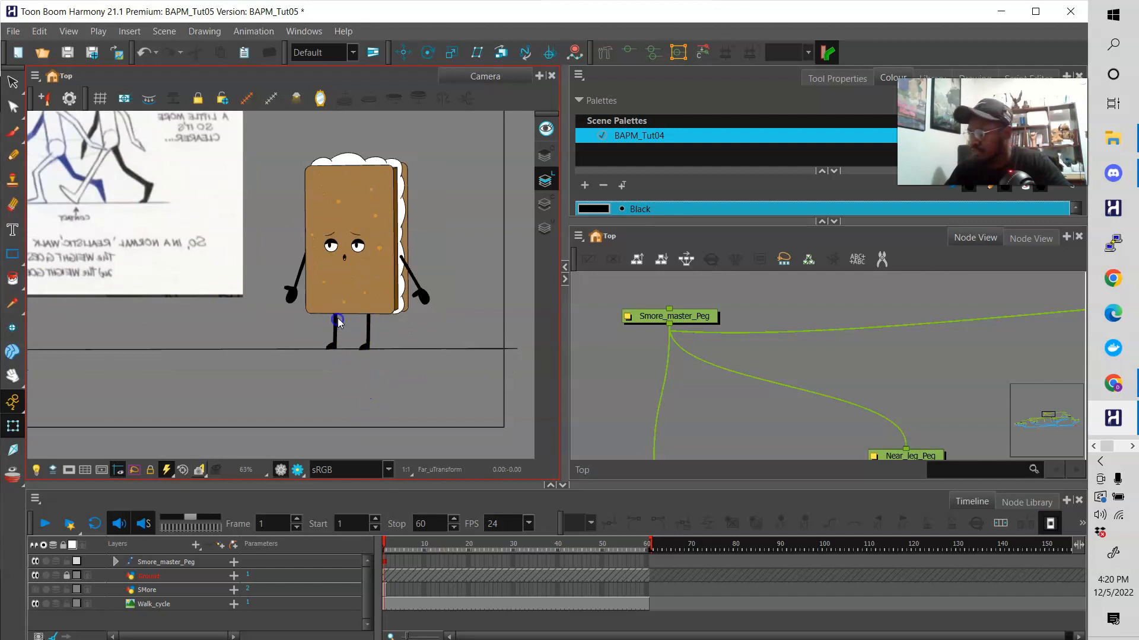
{"action": "left_click_drag", "start_coordinate": [338, 343], "coordinate": [391, 351]}
Rotate the near leg backward from the hip and bend its lower leg at the knee at frame 1.
{"action": "left_click", "coordinate": [368, 331]}
{"action": "left_click", "coordinate": [415, 368]}
{"action": "key", "text": "ctrl+z"}
{"action": "left_click", "coordinate": [371, 321]}
{"action": "left_click", "coordinate": [399, 382]}
{"action": "left_click", "coordinate": [372, 321]}
{"action": "left_click", "coordinate": [378, 360]}
{"action": "left_click", "coordinate": [377, 343]}
{"action": "left_click_drag", "start_coordinate": [382, 355], "coordinate": [394, 346]}
{"action": "left_click", "coordinate": [378, 363]}
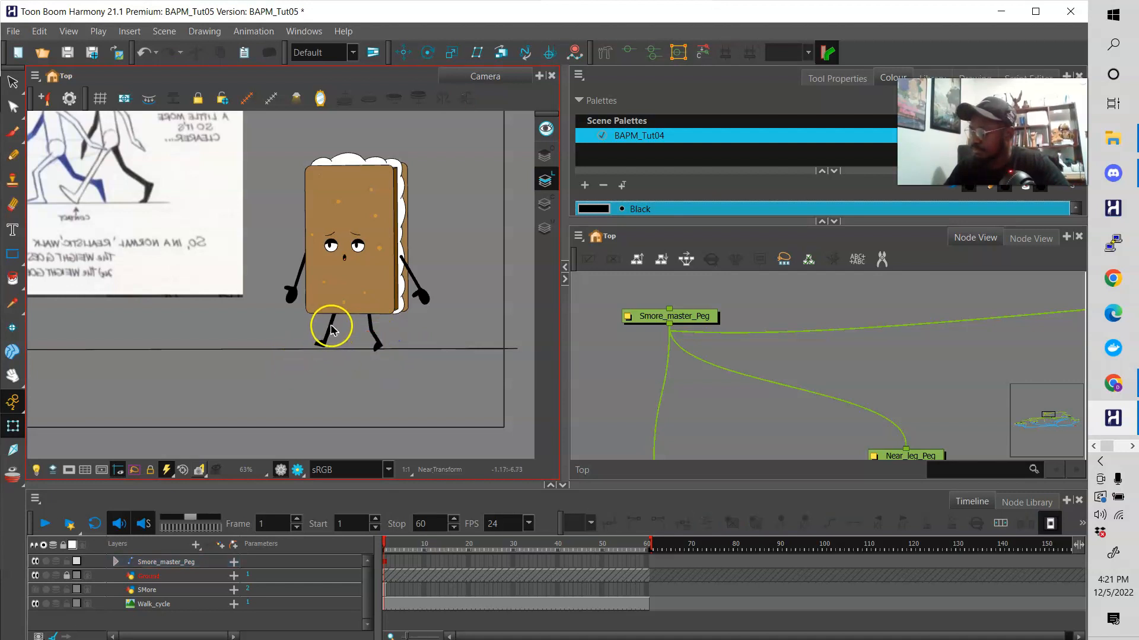
Rotate the far leg down to the ground line and adjust the near lower leg's bend.
{"action": "left_click", "coordinate": [332, 325]}
{"action": "left_click_drag", "start_coordinate": [346, 351], "coordinate": [354, 353]}
{"action": "left_click", "coordinate": [352, 360]}
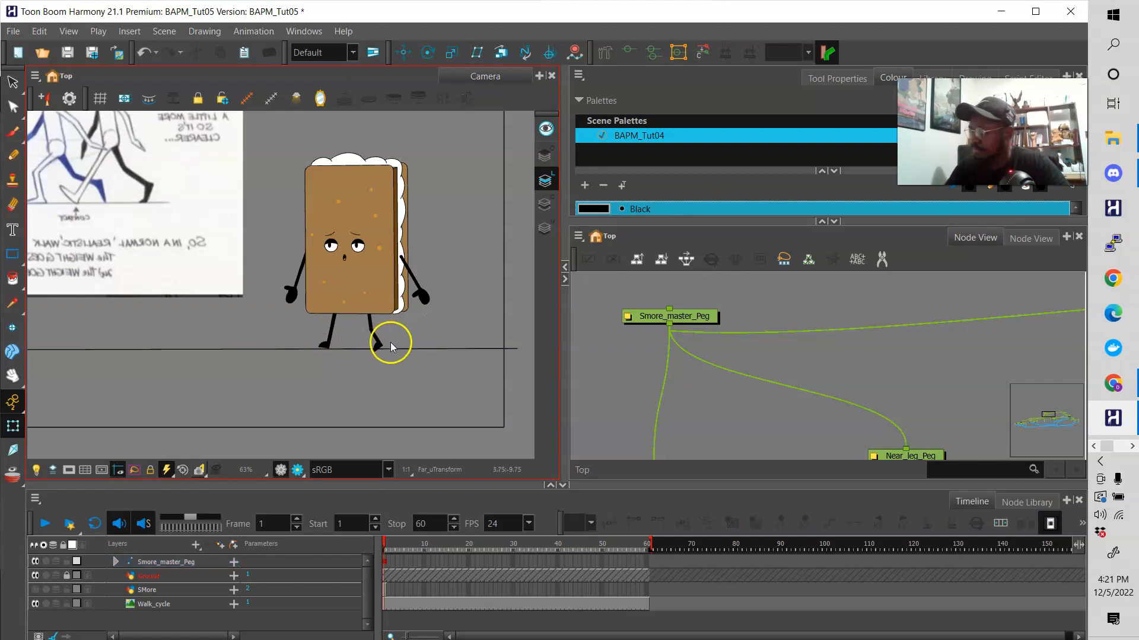
{"action": "left_click", "coordinate": [377, 343]}
{"action": "left_click_drag", "start_coordinate": [386, 356], "coordinate": [400, 355]}
Nudge the whole character's height through Smore_master_Peg and rotate the far foot for the contact pose.
{"action": "left_click", "coordinate": [383, 562]}
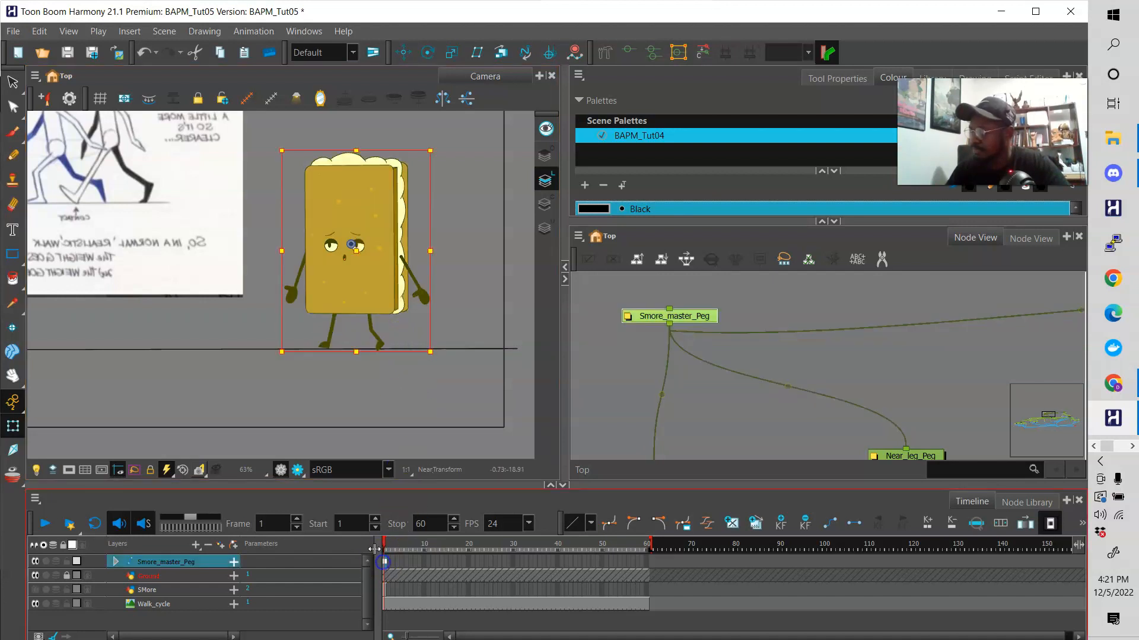
{"action": "left_click_drag", "start_coordinate": [354, 257], "coordinate": [355, 259]}
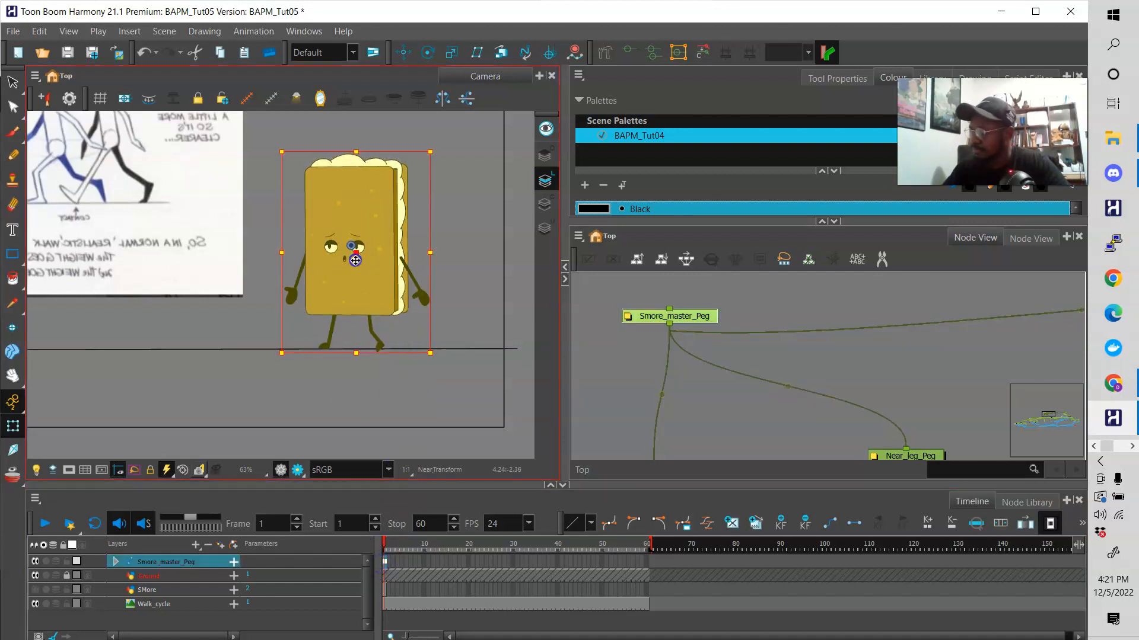
{"action": "left_click", "coordinate": [330, 382]}
{"action": "left_click", "coordinate": [320, 346]}
{"action": "left_click", "coordinate": [320, 346]}
{"action": "left_click_drag", "start_coordinate": [315, 358], "coordinate": [315, 348]}
{"action": "left_click", "coordinate": [320, 367]}
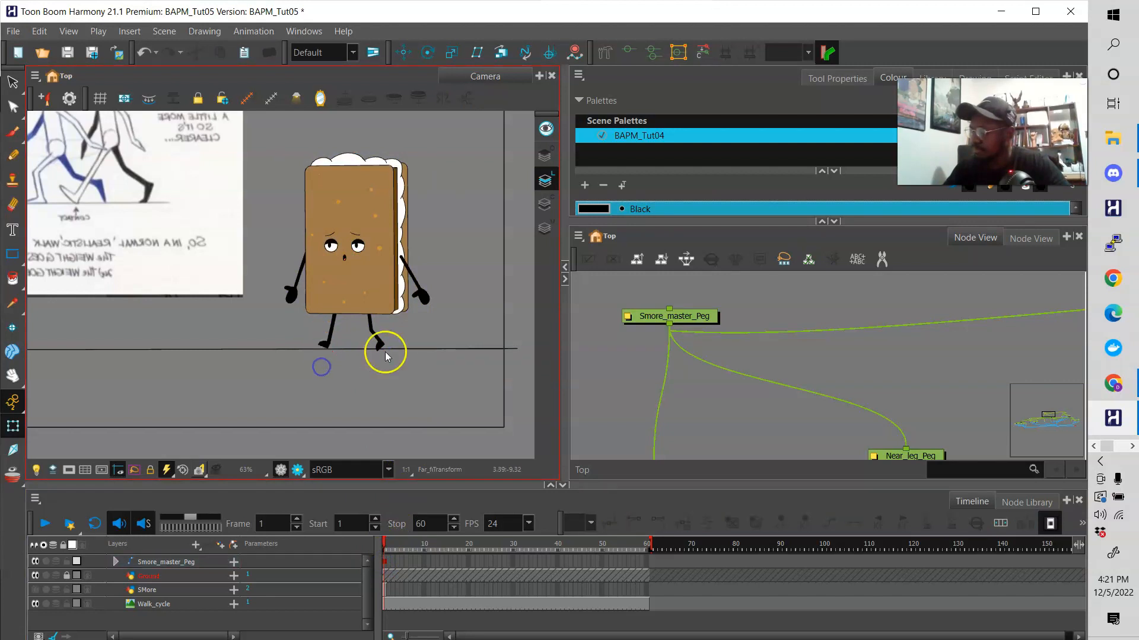
Rotate the near lower leg slightly further back to finish the contact pose.
{"action": "left_click", "coordinate": [379, 345]}
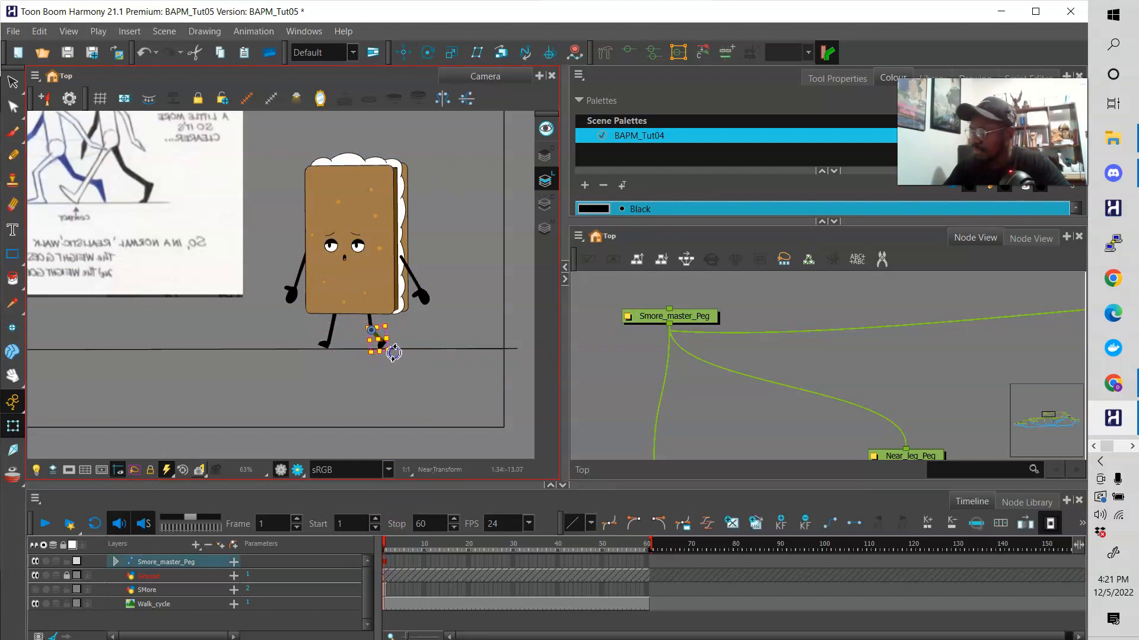
{"action": "left_click", "coordinate": [391, 375]}
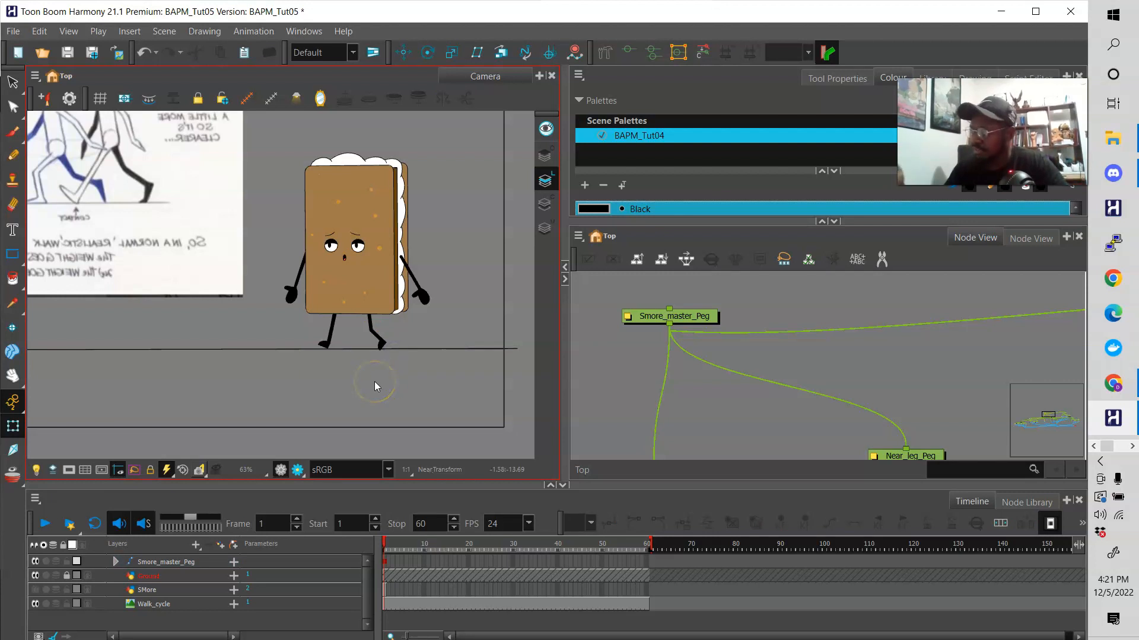
{"action": "left_click", "coordinate": [417, 376]}
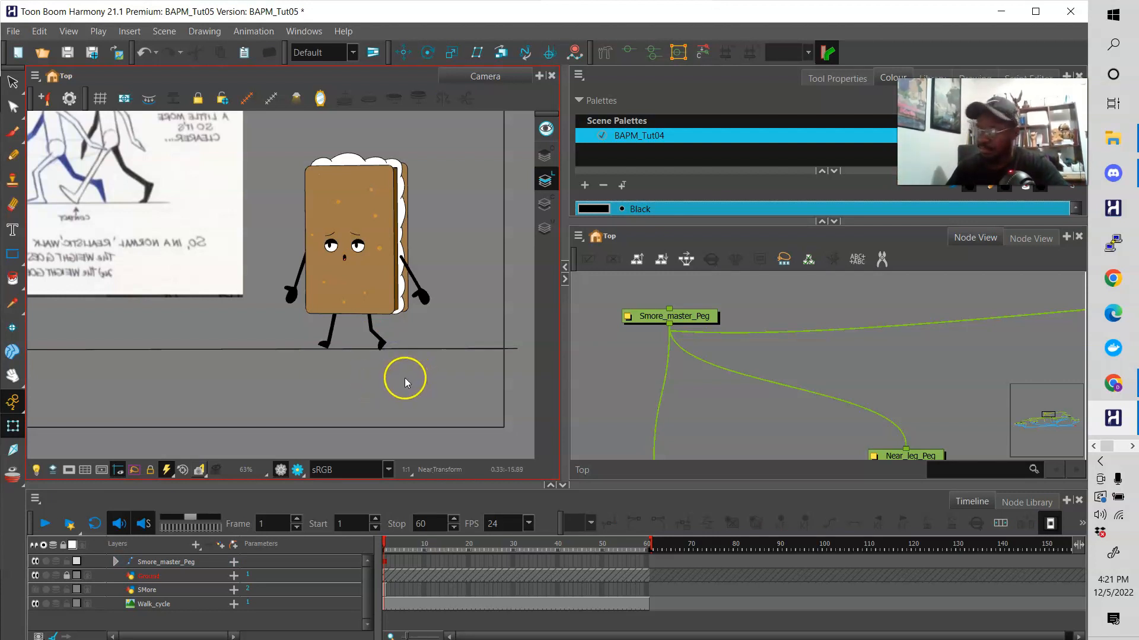
Advance to frame 5 and turn on onion skin.
{"action": "key", "text": "period"}
{"action": "key", "text": "period"}
{"action": "key", "text": "period"}
{"action": "key", "text": "period"}
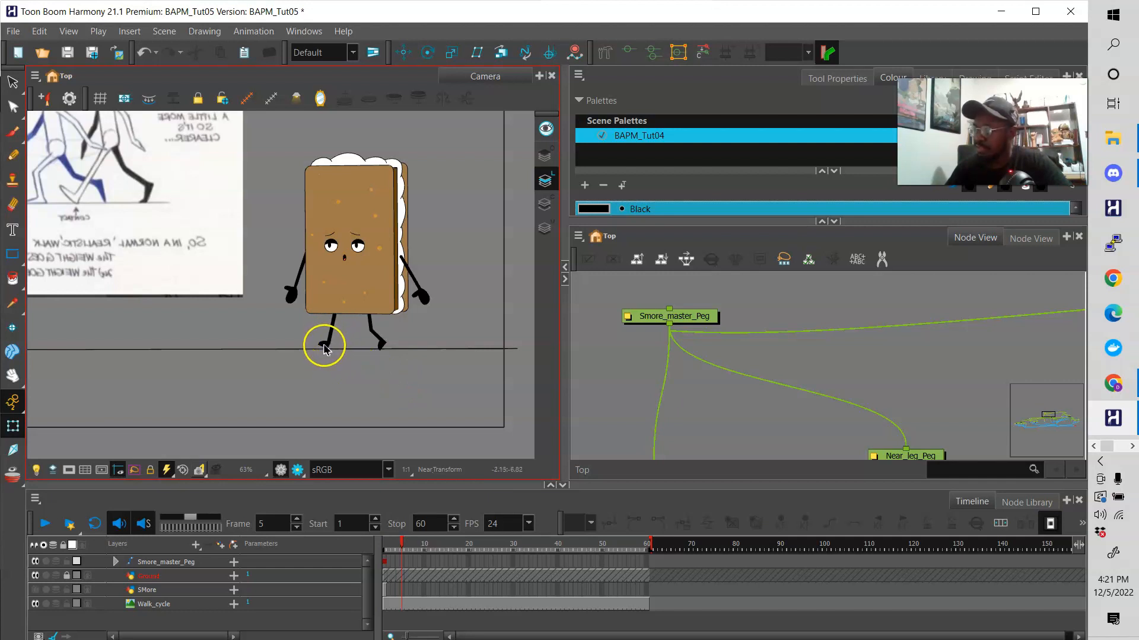
{"action": "left_click", "coordinate": [14, 478]}
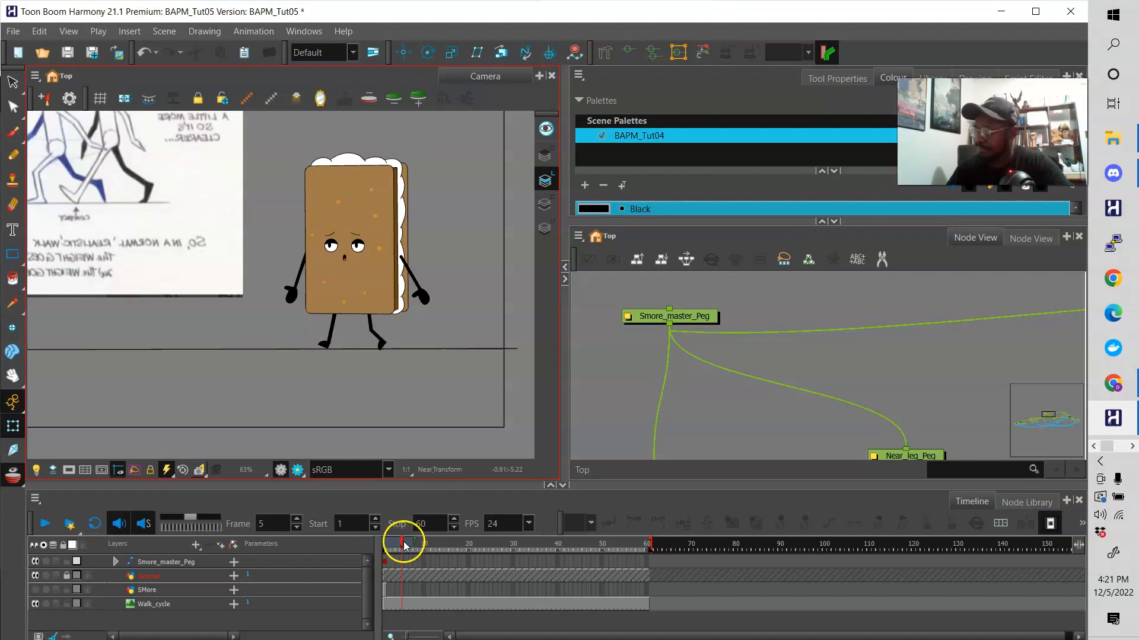
Try a new pose at frame 5 by nudging the whole character and bending the far leg at the knee and foot.
{"action": "left_click", "coordinate": [403, 561]}
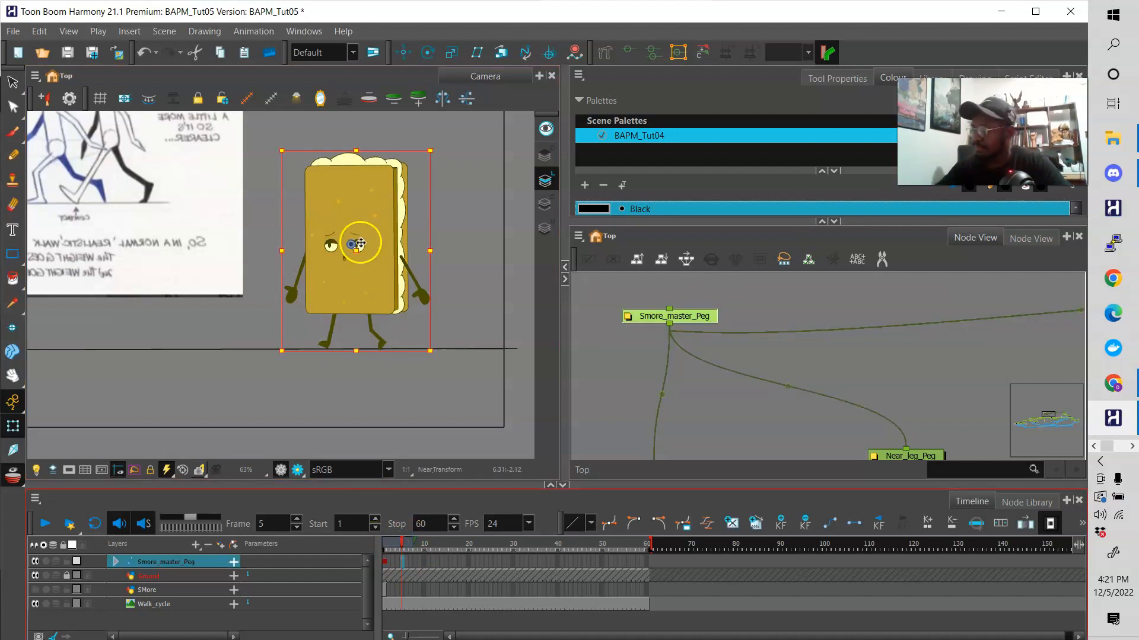
{"action": "mouse_move", "coordinate": [360, 252]}
{"action": "left_mouse_down"}
{"action": "mouse_move", "coordinate": [345, 238]}
{"action": "mouse_move", "coordinate": [360, 250]}
{"action": "left_mouse_up"}
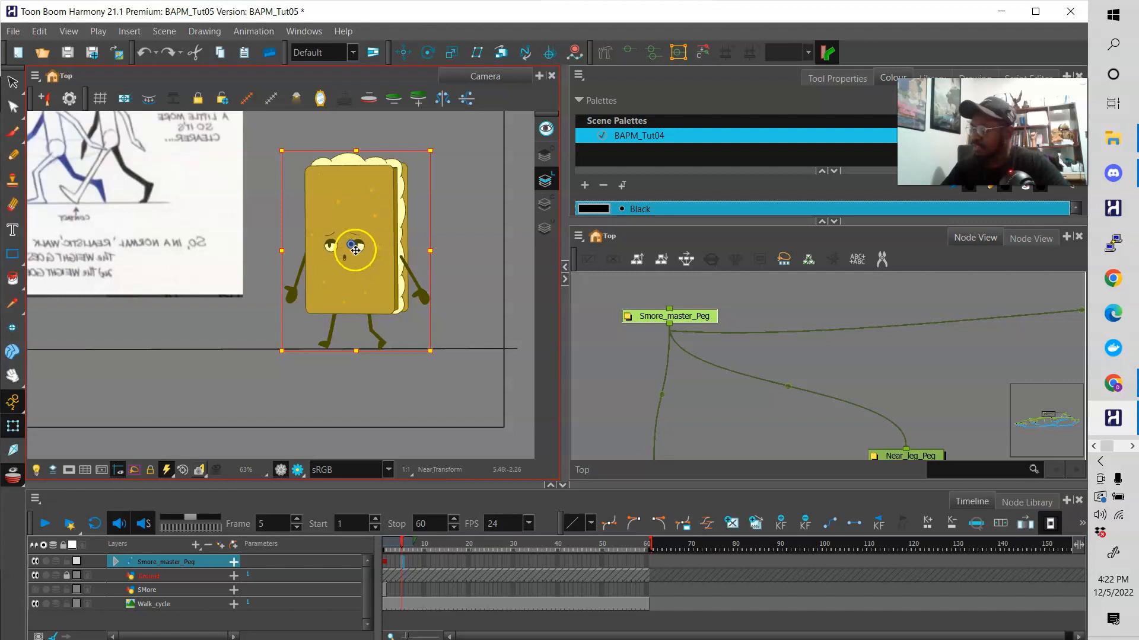
{"action": "left_click", "coordinate": [328, 330]}
{"action": "mouse_move", "coordinate": [346, 356]}
{"action": "left_mouse_down"}
{"action": "mouse_move", "coordinate": [322, 338]}
{"action": "mouse_move", "coordinate": [349, 339]}
{"action": "left_mouse_up"}
{"action": "left_click", "coordinate": [322, 335]}
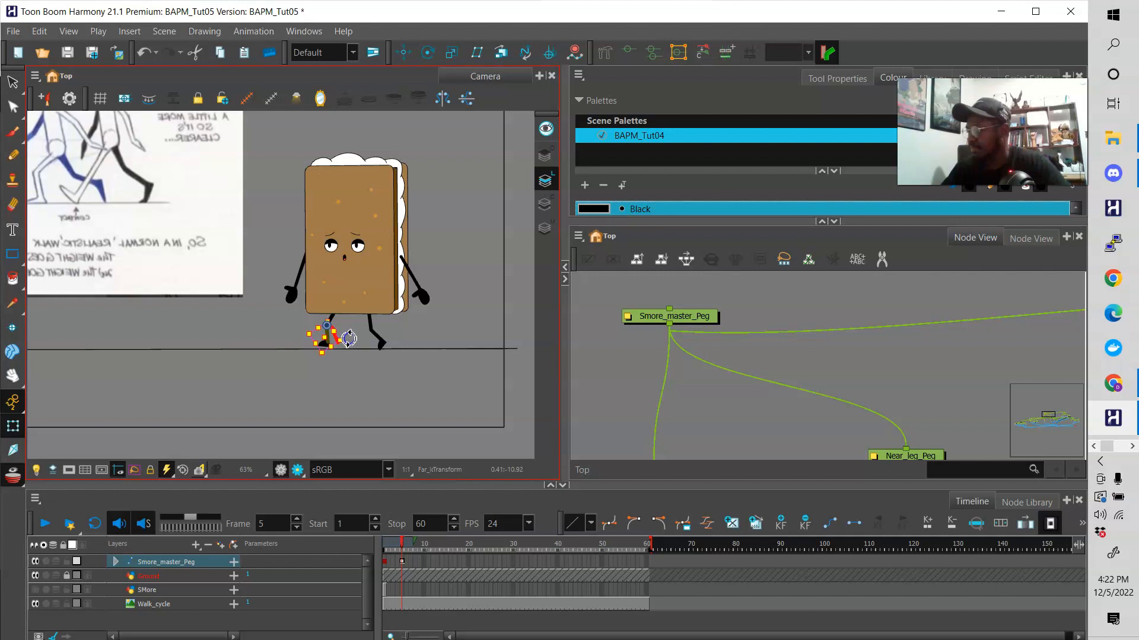
{"action": "left_click", "coordinate": [325, 345]}
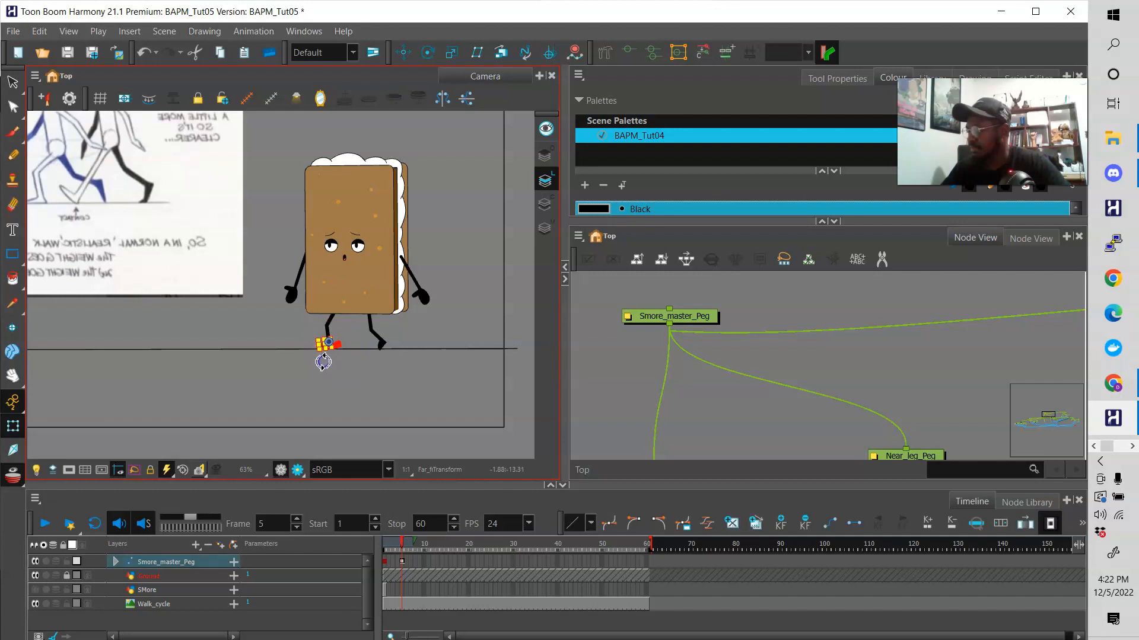
{"action": "left_click", "coordinate": [332, 385]}
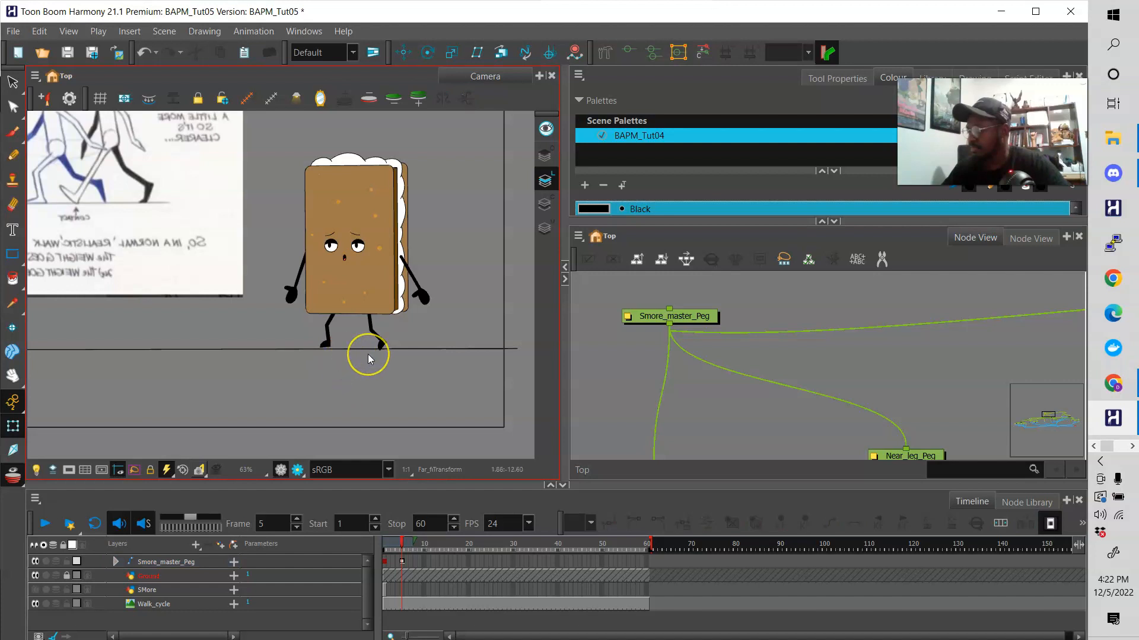
Flip between frame 5 and the frame before it, and undo the far leg changes at frame 5.
{"action": "key", "text": "comma"}
{"action": "key", "text": "period"}
{"action": "key", "text": "comma"}
{"action": "key", "text": "period"}
{"action": "key", "text": "ctrl+z"}
{"action": "key", "text": "ctrl+z"}
{"action": "key", "text": "ctrl+z"}
{"action": "key", "text": "ctrl+z"}
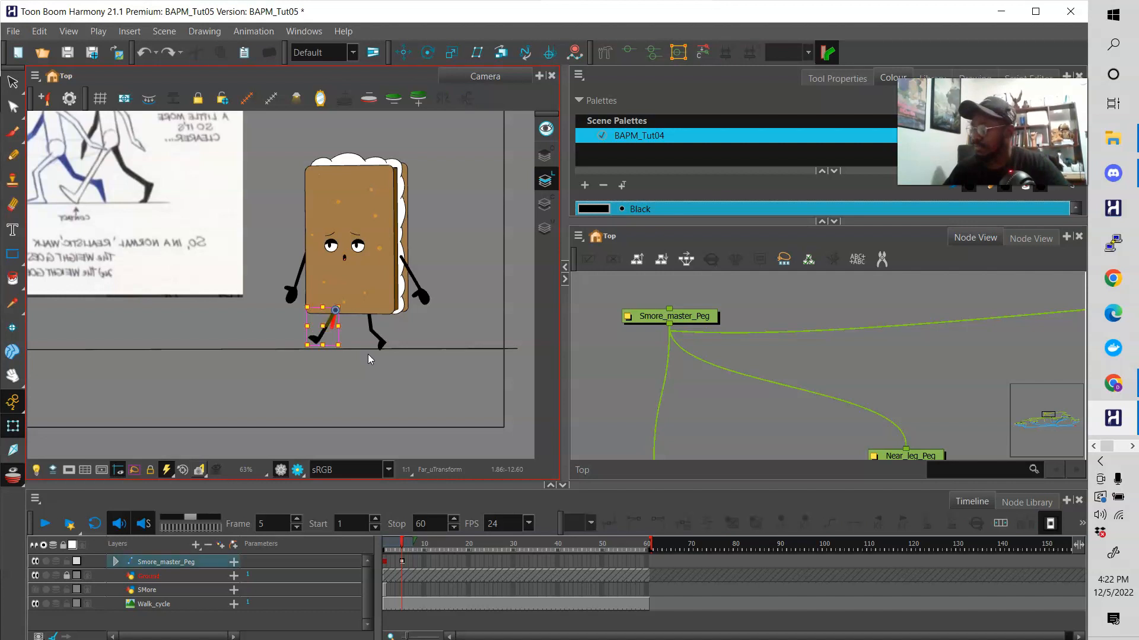
{"action": "key", "text": "ctrl+z"}
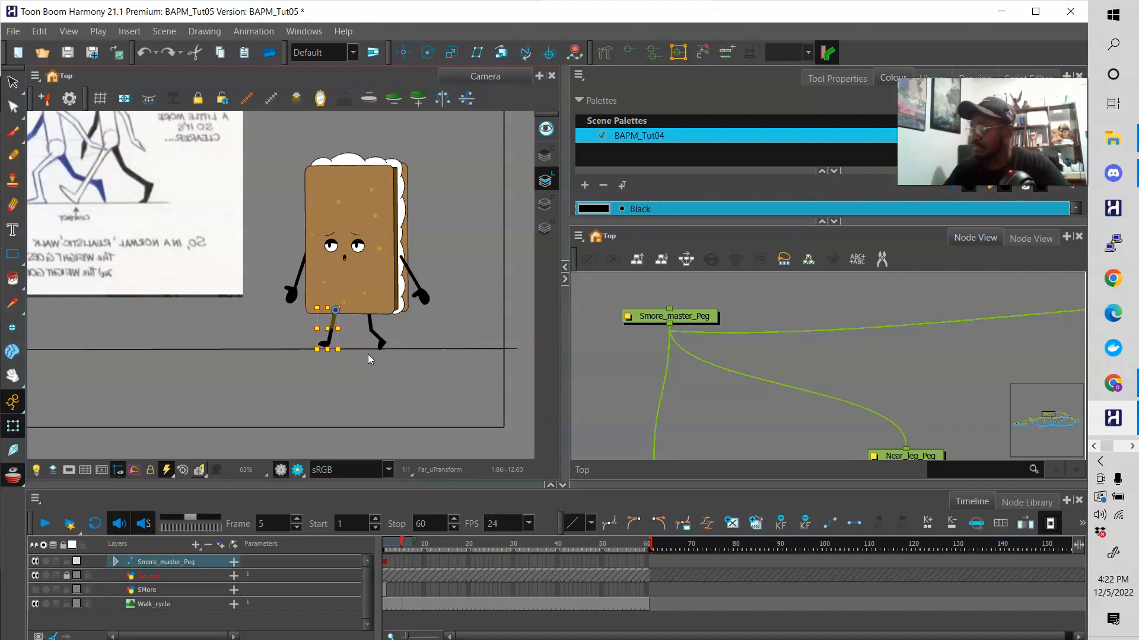
Insert keyframes for the whole character on the Smore_master_Peg layer at frames 1 and 5.
{"action": "left_click", "coordinate": [385, 565]}
{"action": "right_click", "coordinate": [386, 564]}
{"action": "left_click", "coordinate": [446, 9]}
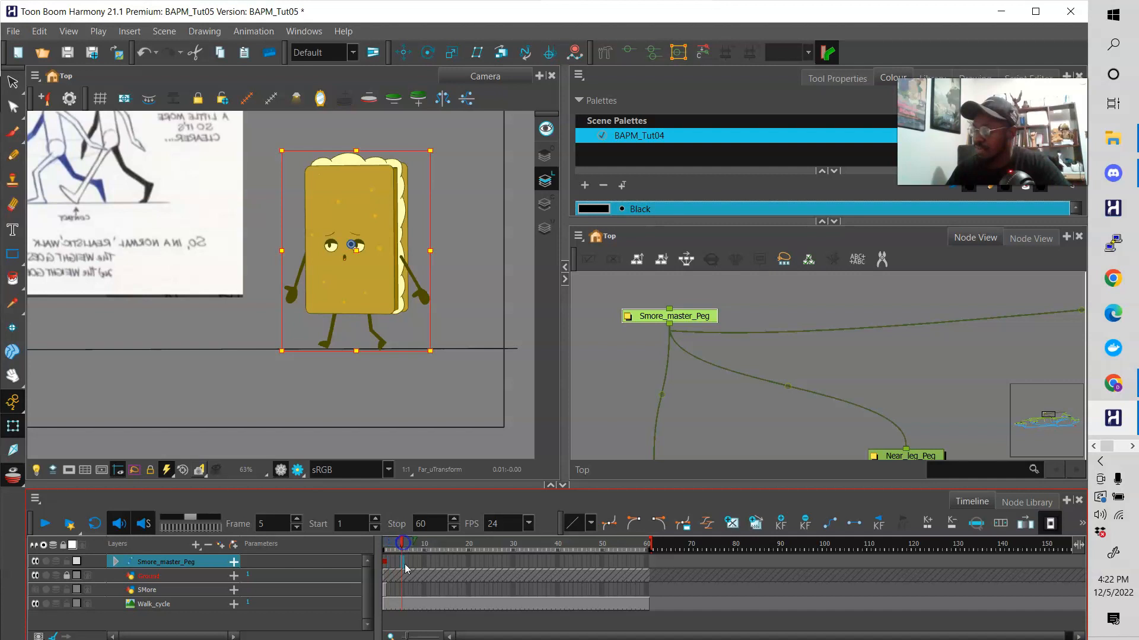
{"action": "right_click", "coordinate": [405, 562]}
{"action": "left_click", "coordinate": [484, 9]}
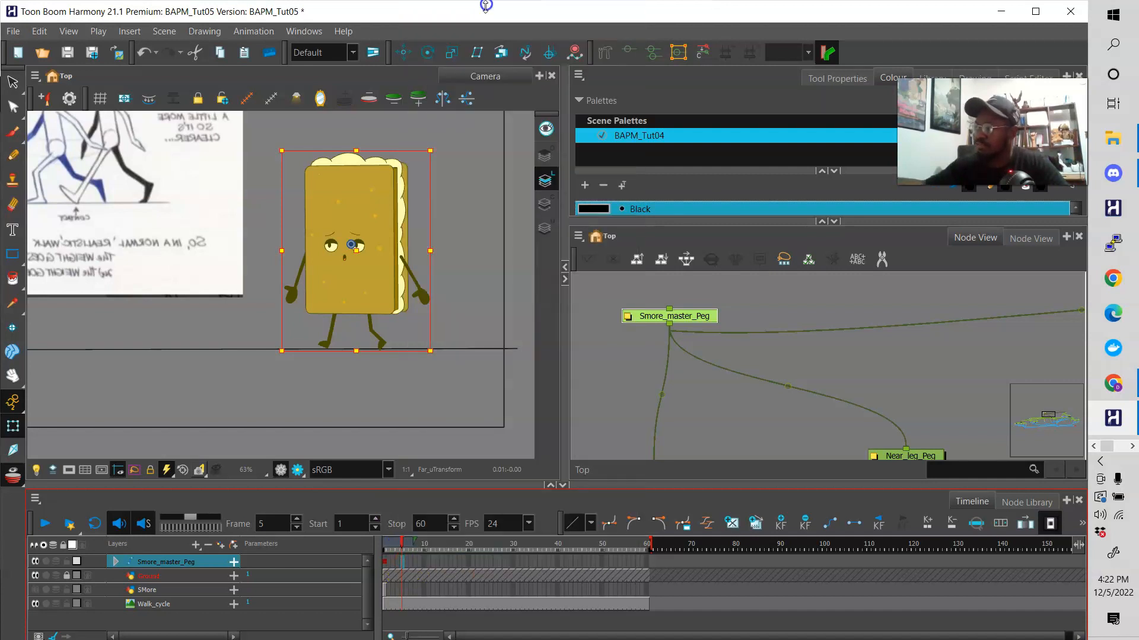
{"action": "left_click", "coordinate": [400, 408]}
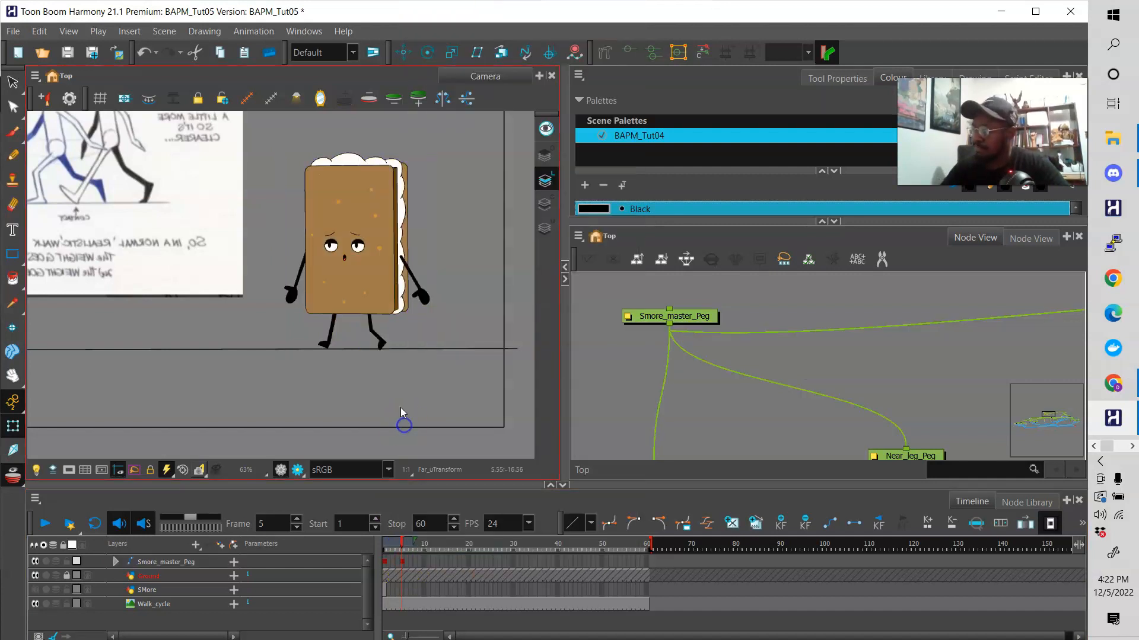
At frame 5, bend the far leg at the hip, knee and foot, and rotate the near lower leg slightly back.
{"action": "left_click", "coordinate": [333, 320]}
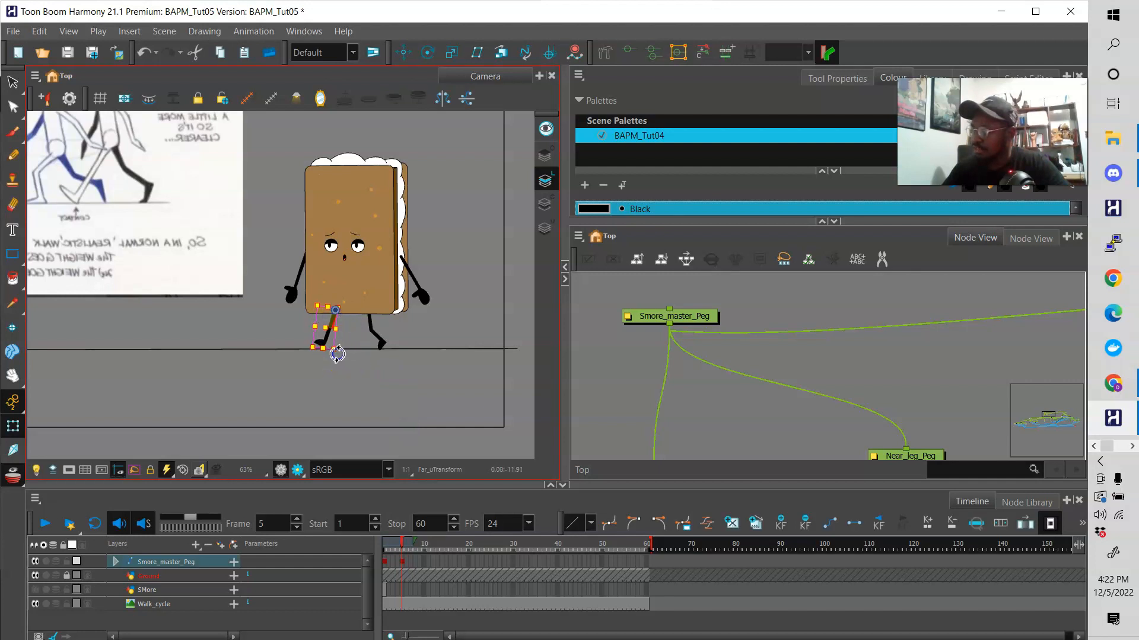
{"action": "left_click", "coordinate": [333, 371]}
{"action": "left_click", "coordinate": [323, 340]}
{"action": "left_click_drag", "start_coordinate": [339, 360], "coordinate": [350, 345]}
{"action": "left_click", "coordinate": [338, 359]}
{"action": "left_click", "coordinate": [324, 345]}
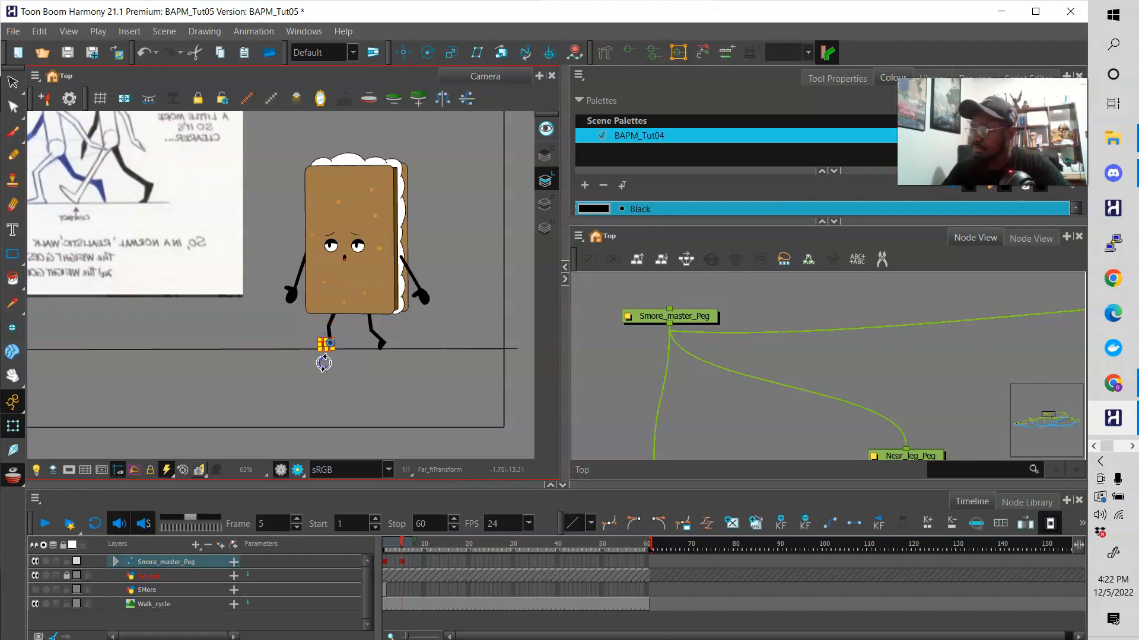
{"action": "left_click", "coordinate": [327, 375]}
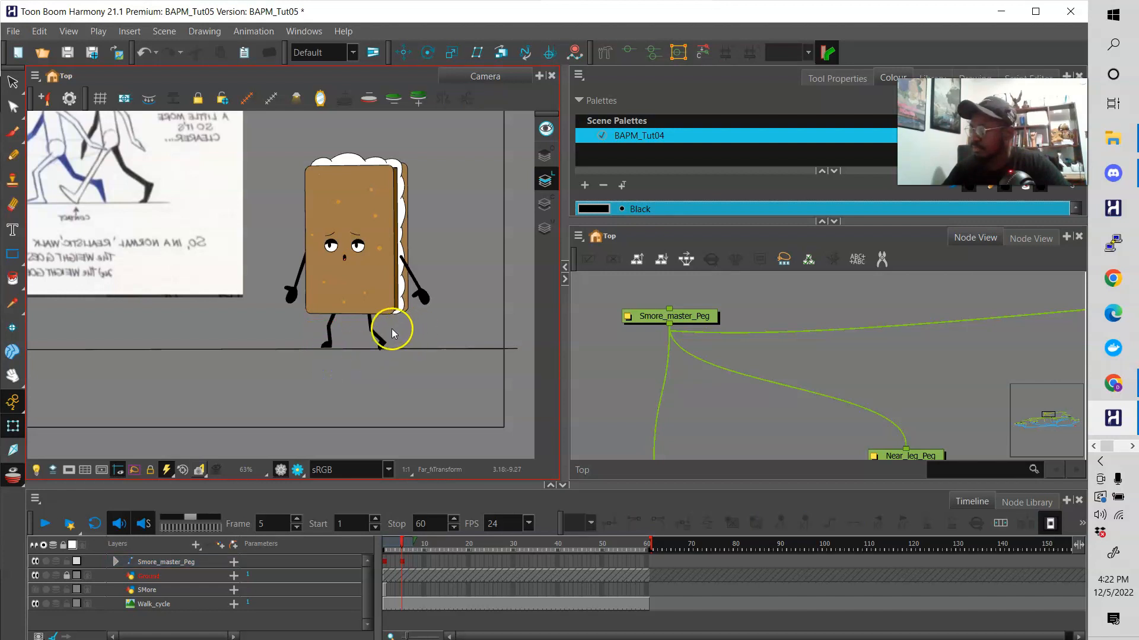
{"action": "left_click_drag", "start_coordinate": [398, 356], "coordinate": [400, 351]}
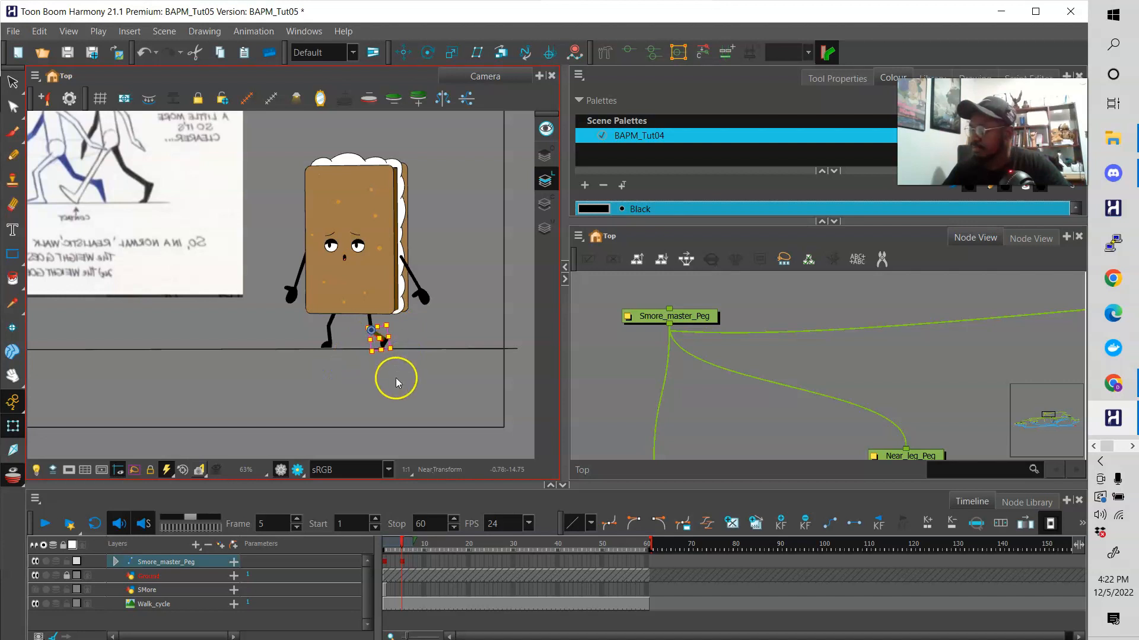
{"action": "left_click_drag", "start_coordinate": [390, 380], "coordinate": [385, 391]}
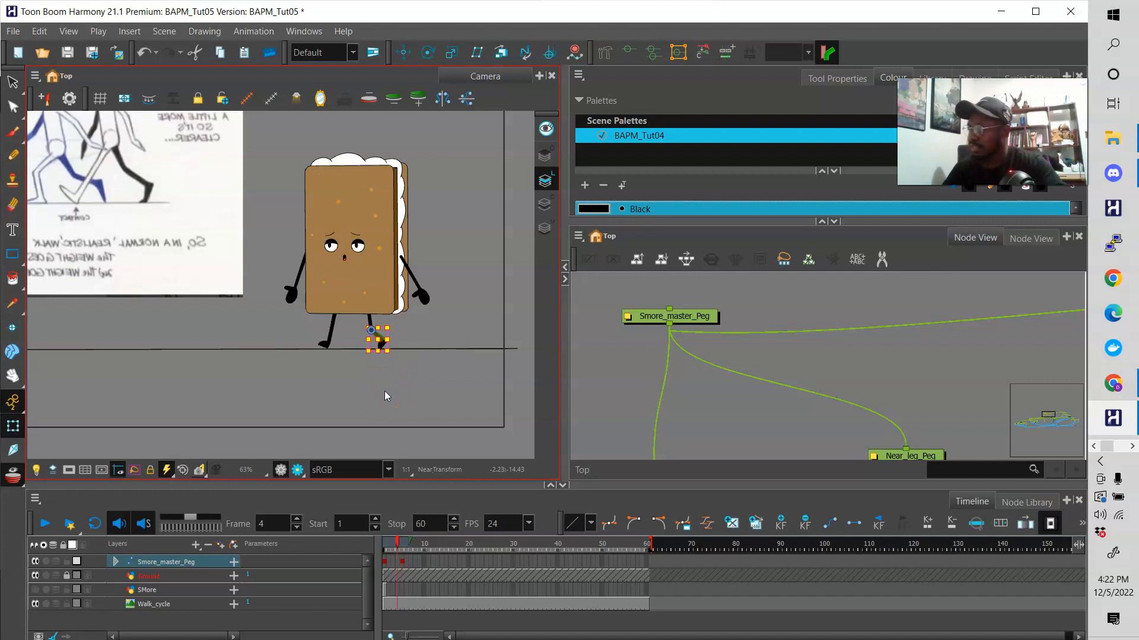
Shift the whole character slightly forward and down at frame 5, and flip against the frame before it to check the movement.
{"action": "left_click", "coordinate": [403, 561]}
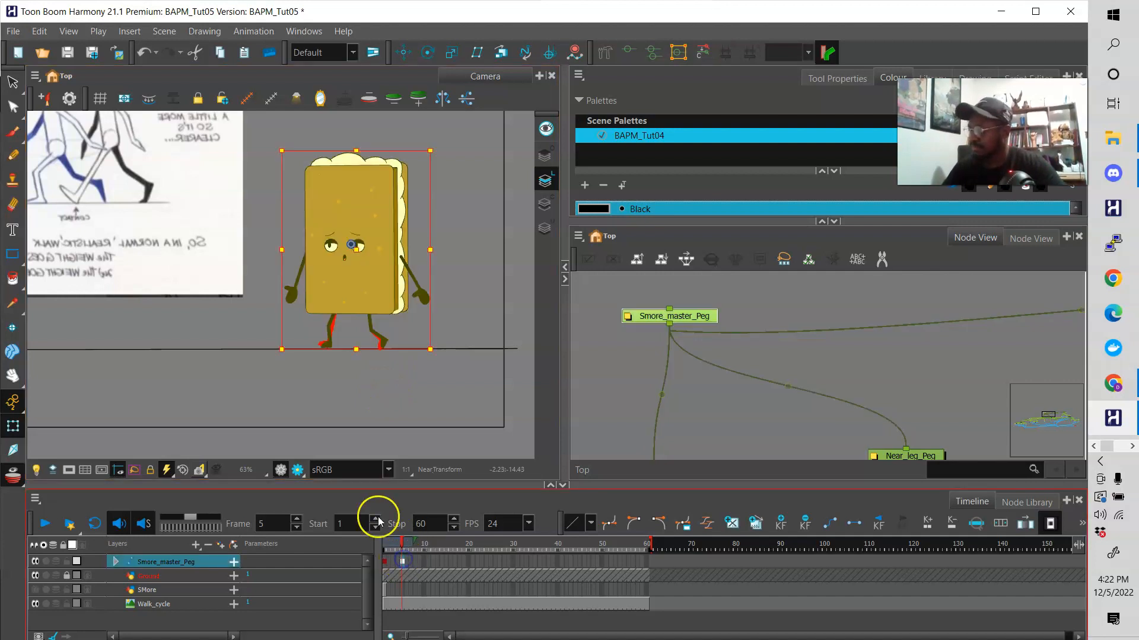
{"action": "left_click_drag", "start_coordinate": [361, 255], "coordinate": [357, 256]}
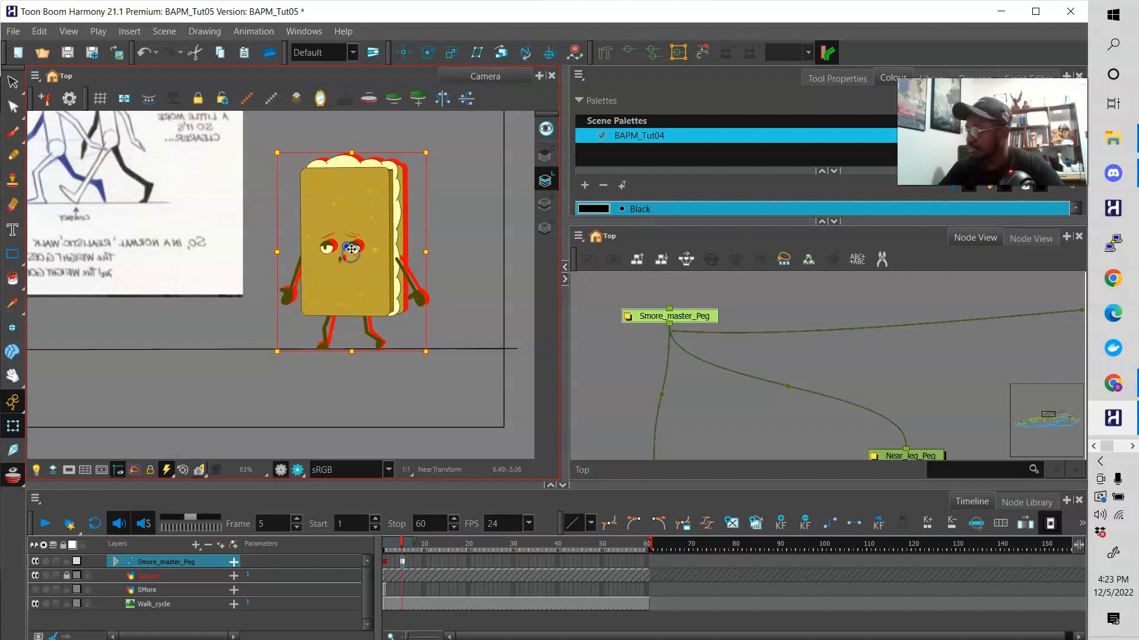
{"action": "key", "text": "comma"}
{"action": "key", "text": "period"}
{"action": "key", "text": "comma"}
{"action": "key", "text": "period"}
{"action": "key", "text": "comma"}
{"action": "left_click_drag", "start_coordinate": [418, 291], "coordinate": [418, 291]}
{"action": "key", "text": "period"}
{"action": "key", "text": "comma"}
Rotate the near foot at frame 5 and compare the pose with frame 4.
{"action": "left_click", "coordinate": [378, 343]}
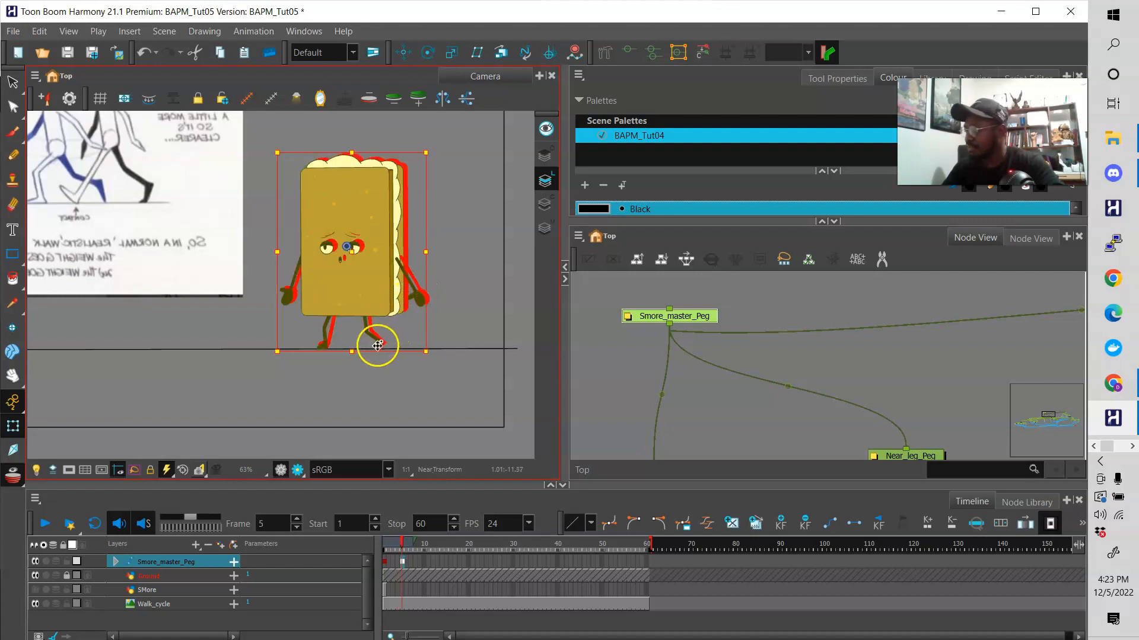
{"action": "key", "text": "period"}
{"action": "left_click_drag", "start_coordinate": [392, 361], "coordinate": [399, 361]}
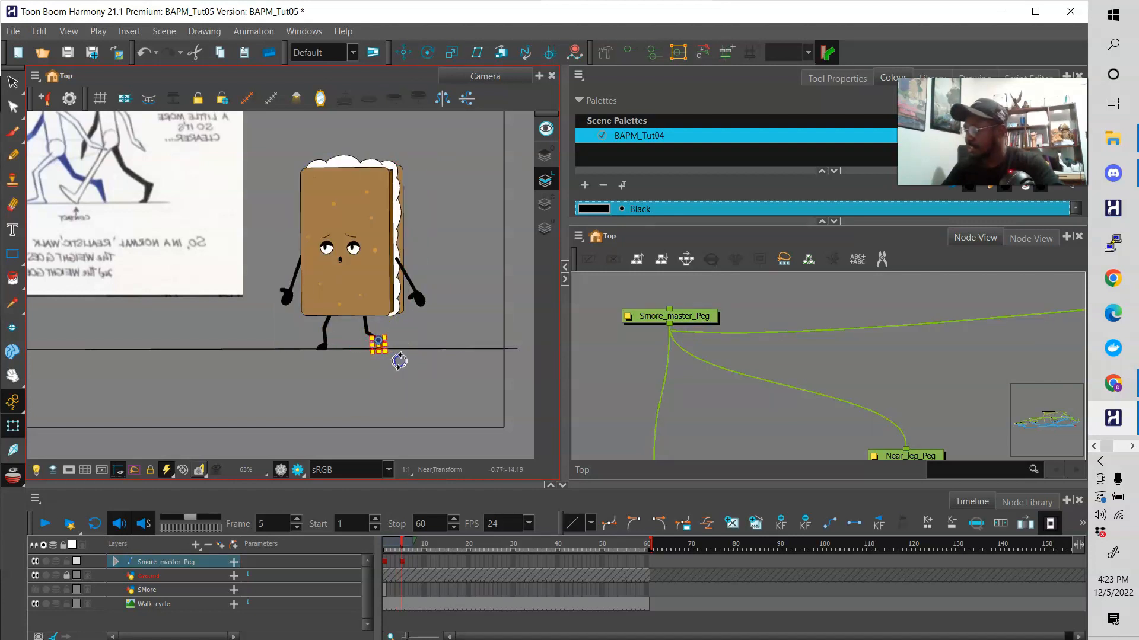
{"action": "left_click", "coordinate": [430, 371]}
{"action": "key", "text": "comma"}
{"action": "key", "text": "period"}
{"action": "key", "text": "comma"}
{"action": "key", "text": "period"}
{"action": "key", "text": "comma"}
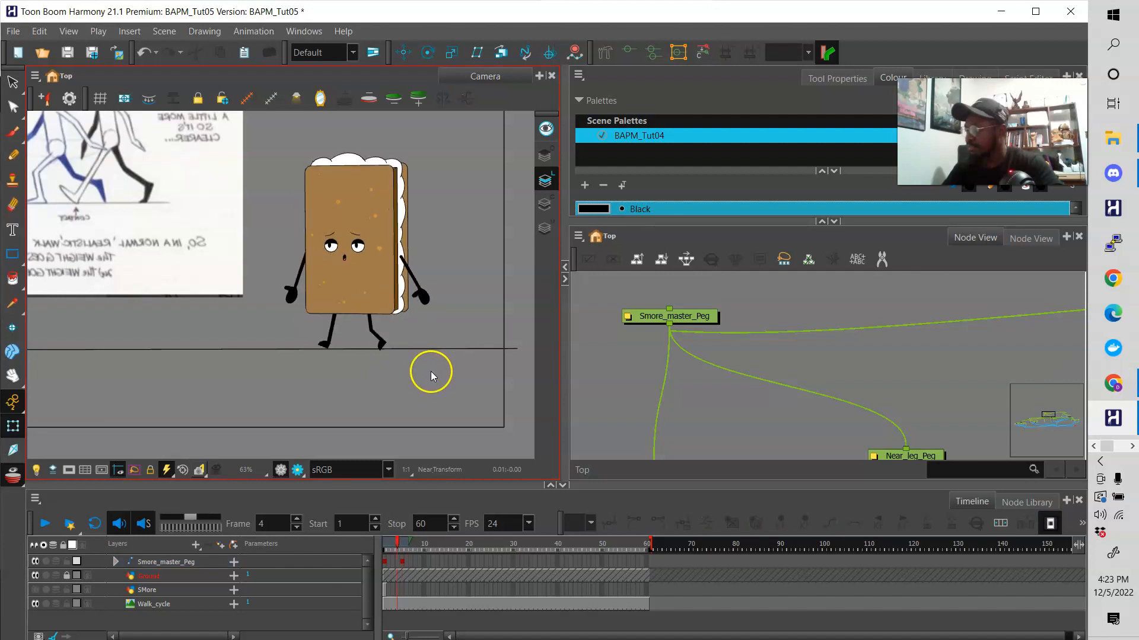
{"action": "key", "text": "period"}
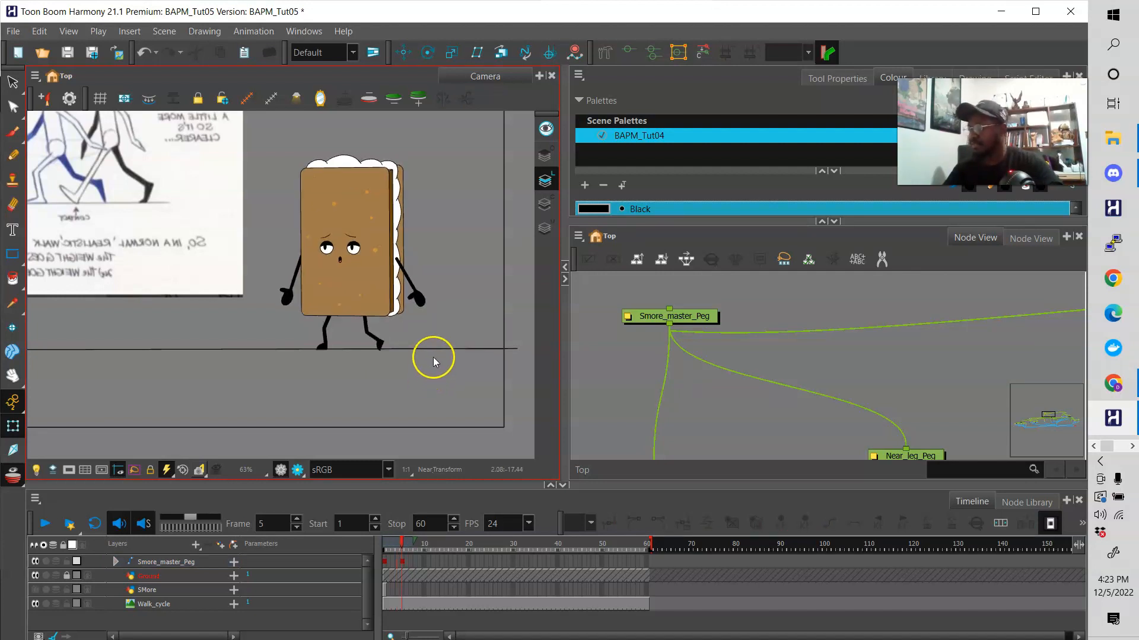
Insert a keyframe for the whole character at frame 9 and raise the character slightly.
{"action": "left_click", "coordinate": [405, 545]}
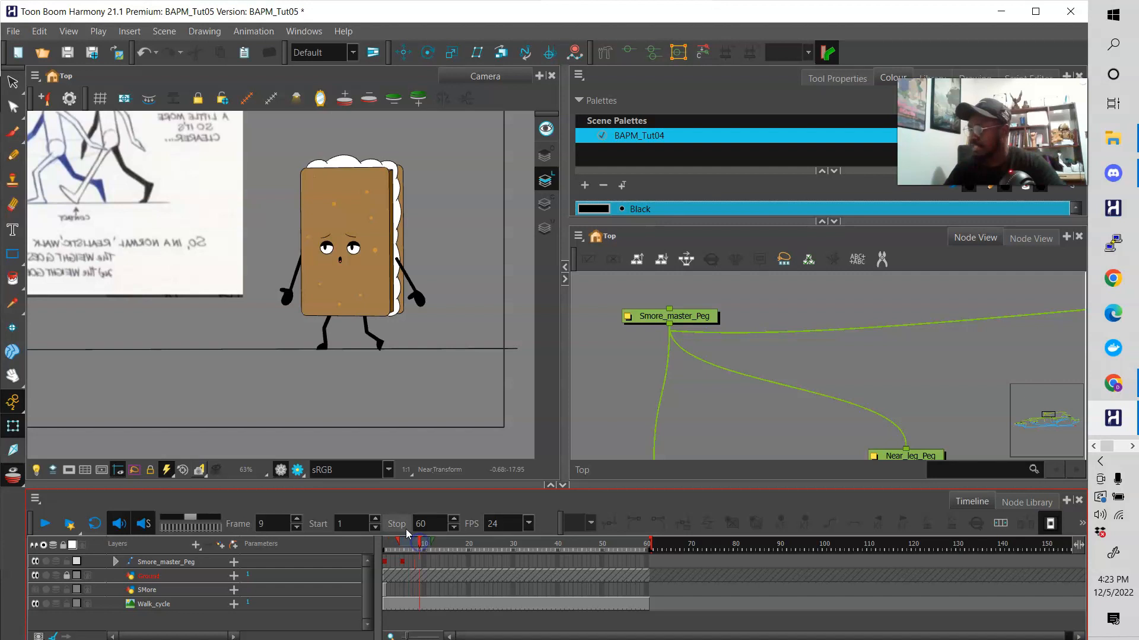
{"action": "left_click", "coordinate": [419, 562]}
{"action": "right_click", "coordinate": [419, 562]}
{"action": "left_click", "coordinate": [470, 10]}
{"action": "left_click", "coordinate": [446, 363]}
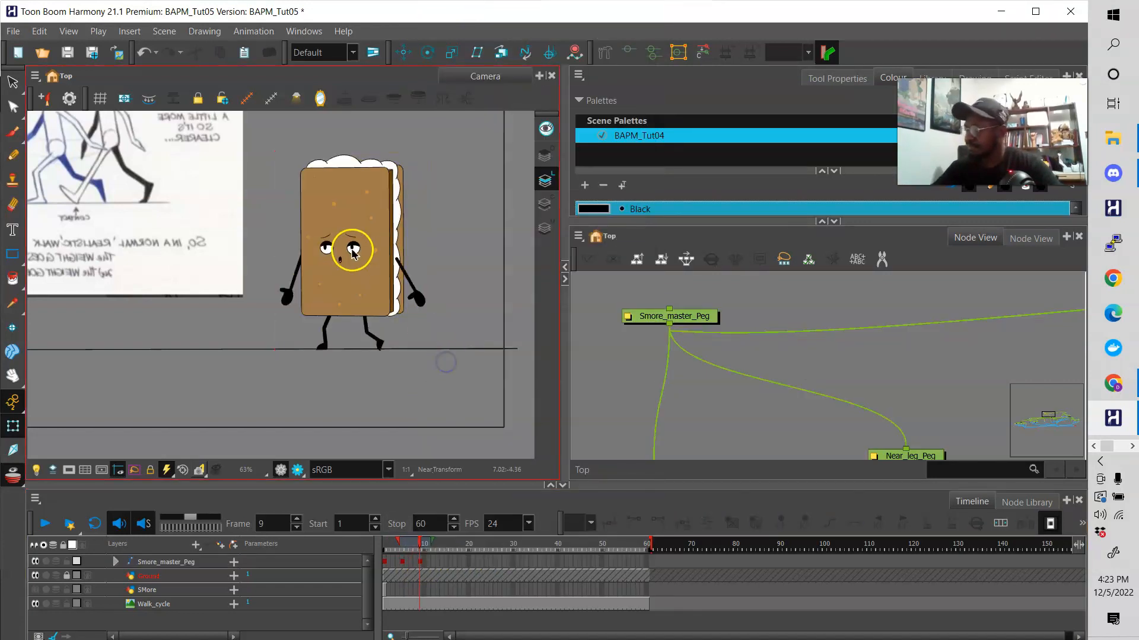
{"action": "left_click", "coordinate": [423, 561]}
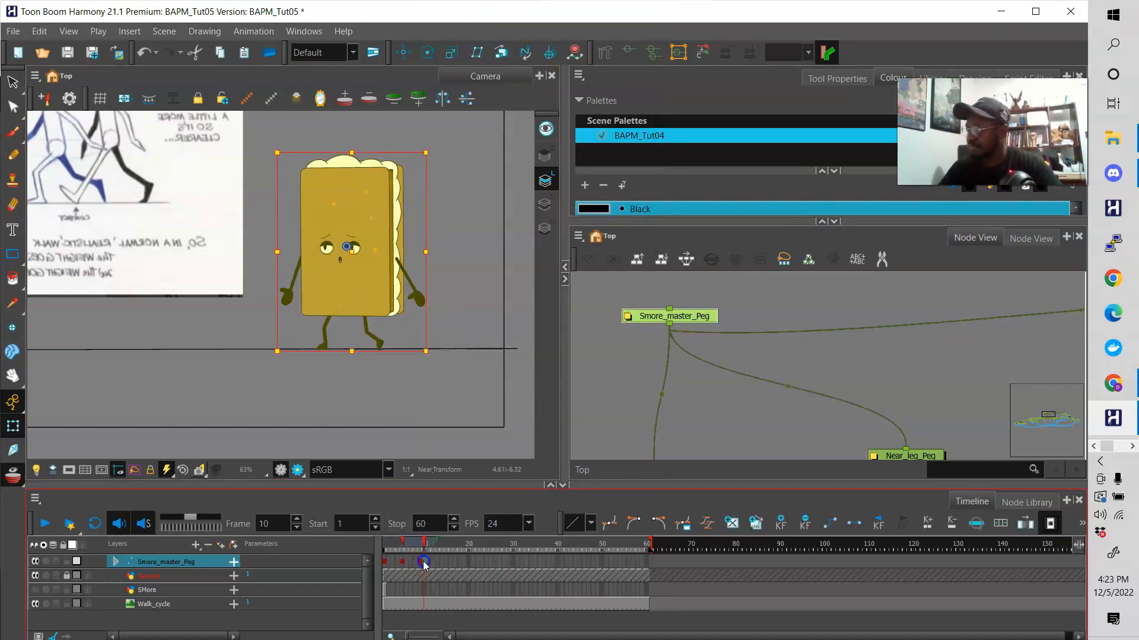
{"action": "left_click", "coordinate": [354, 251]}
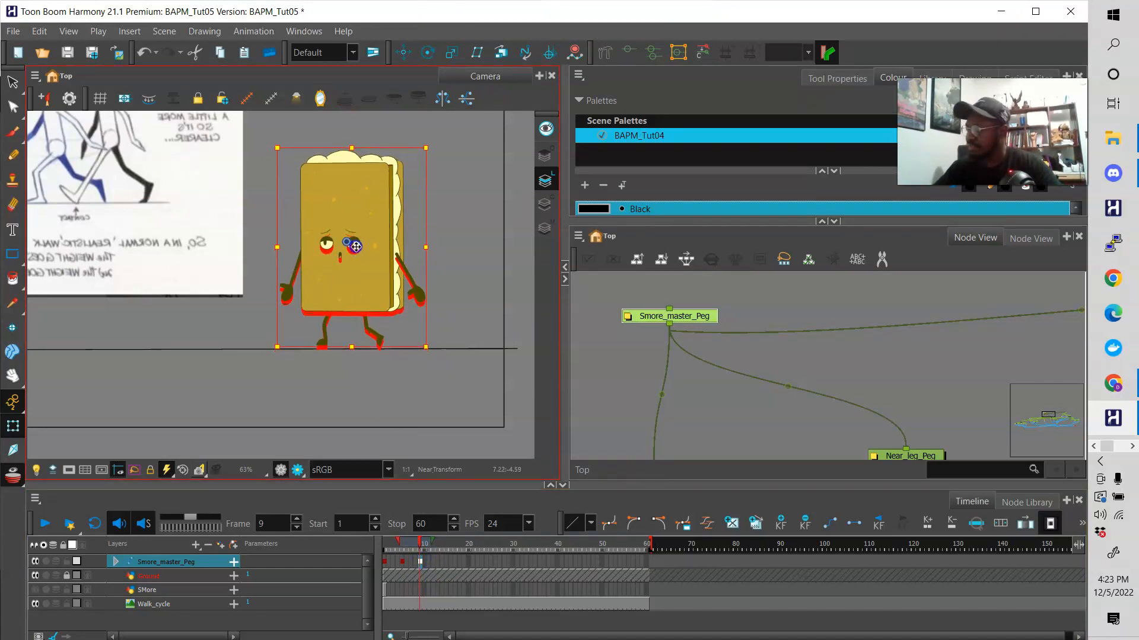
Straighten the far leg at frame 9 and move it under the middle of the body.
{"action": "left_click", "coordinate": [325, 320]}
{"action": "mouse_move", "coordinate": [344, 352]}
{"action": "left_mouse_down"}
{"action": "mouse_move", "coordinate": [372, 345]}
{"action": "mouse_move", "coordinate": [333, 378]}
{"action": "mouse_move", "coordinate": [349, 357]}
{"action": "left_mouse_up"}
{"action": "left_click", "coordinate": [334, 319]}
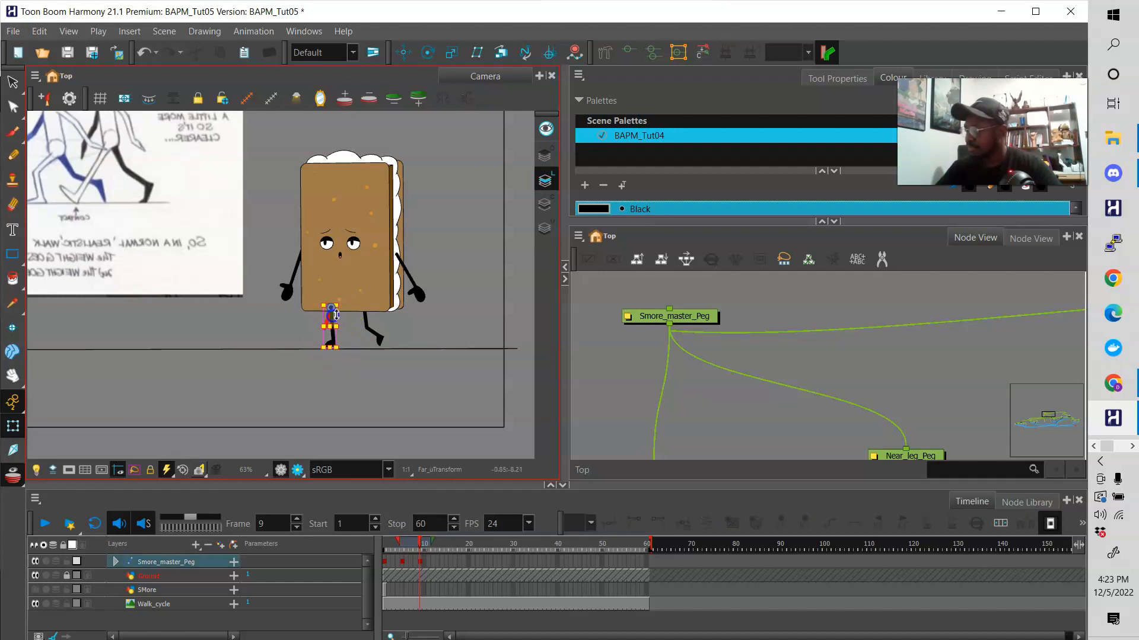
{"action": "left_click_drag", "start_coordinate": [338, 322], "coordinate": [344, 322]}
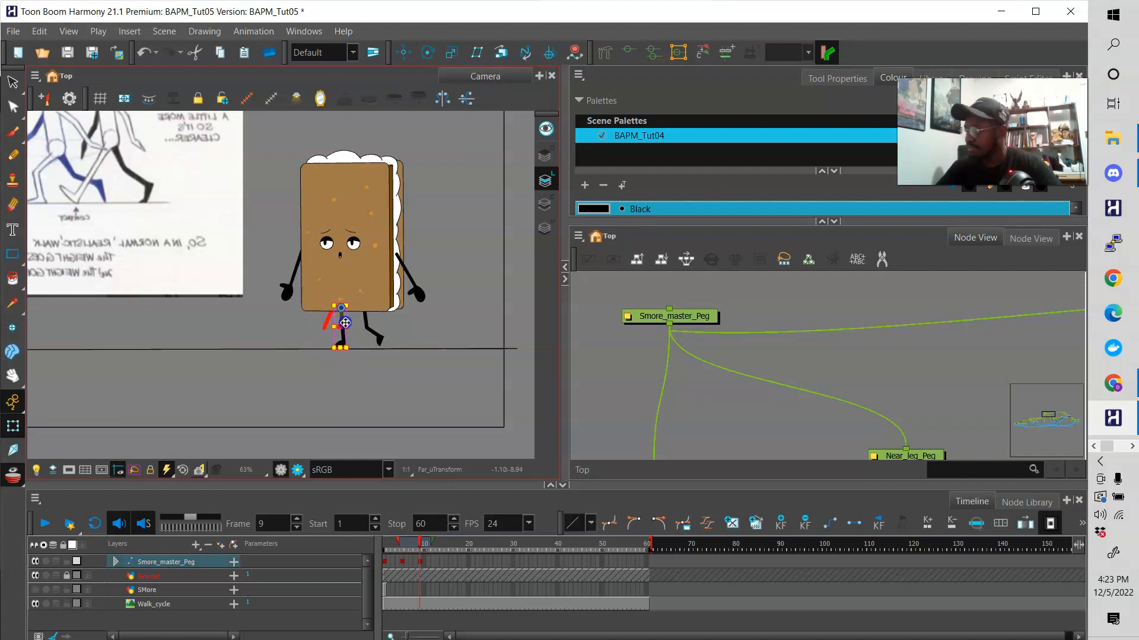
Bring the near leg forward at frame 9 so it passes the far leg under the body.
{"action": "left_click", "coordinate": [368, 325]}
{"action": "mouse_move", "coordinate": [376, 332]}
{"action": "left_mouse_down"}
{"action": "mouse_move", "coordinate": [360, 329]}
{"action": "mouse_move", "coordinate": [368, 351]}
{"action": "mouse_move", "coordinate": [344, 351]}
{"action": "mouse_move", "coordinate": [368, 341]}
{"action": "left_mouse_up"}
{"action": "left_click", "coordinate": [374, 372]}
{"action": "left_click", "coordinate": [344, 338]}
{"action": "left_click", "coordinate": [379, 376]}
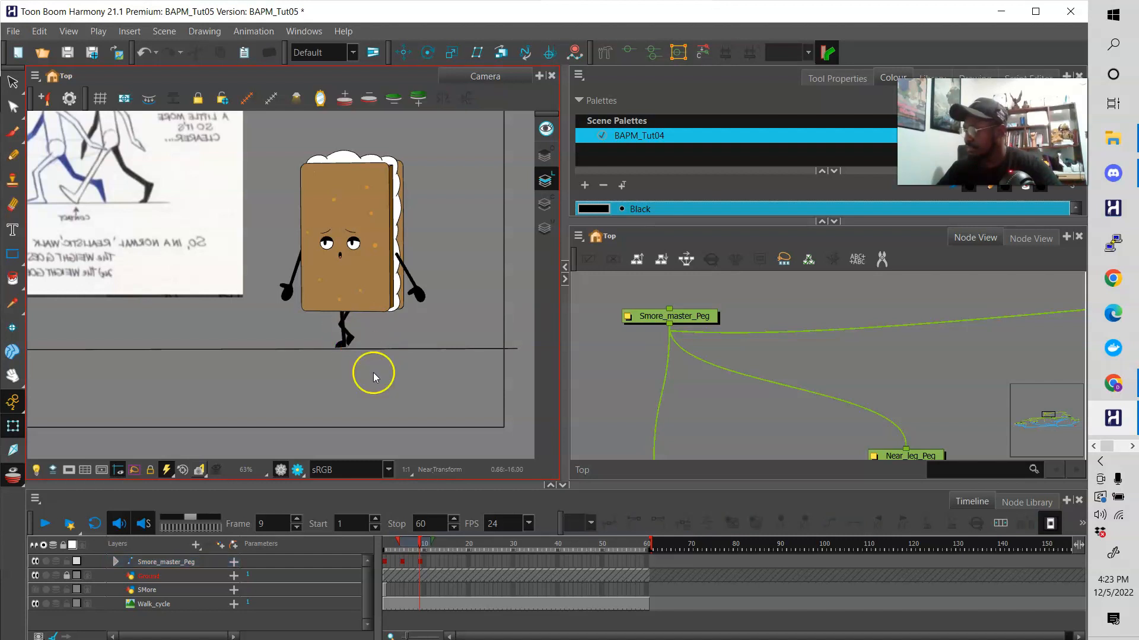
Adjust the near lower leg and rotate the near foot at frame 9 to refine the passing pose.
{"action": "left_click_drag", "start_coordinate": [383, 342], "coordinate": [467, 369]}
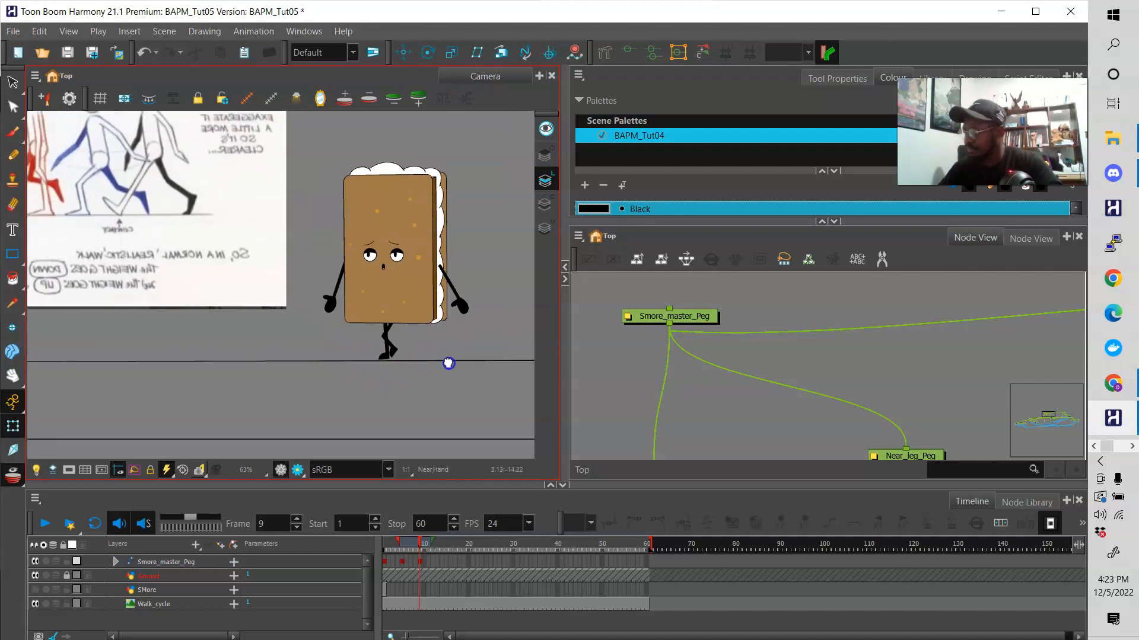
{"action": "left_click", "coordinate": [441, 380]}
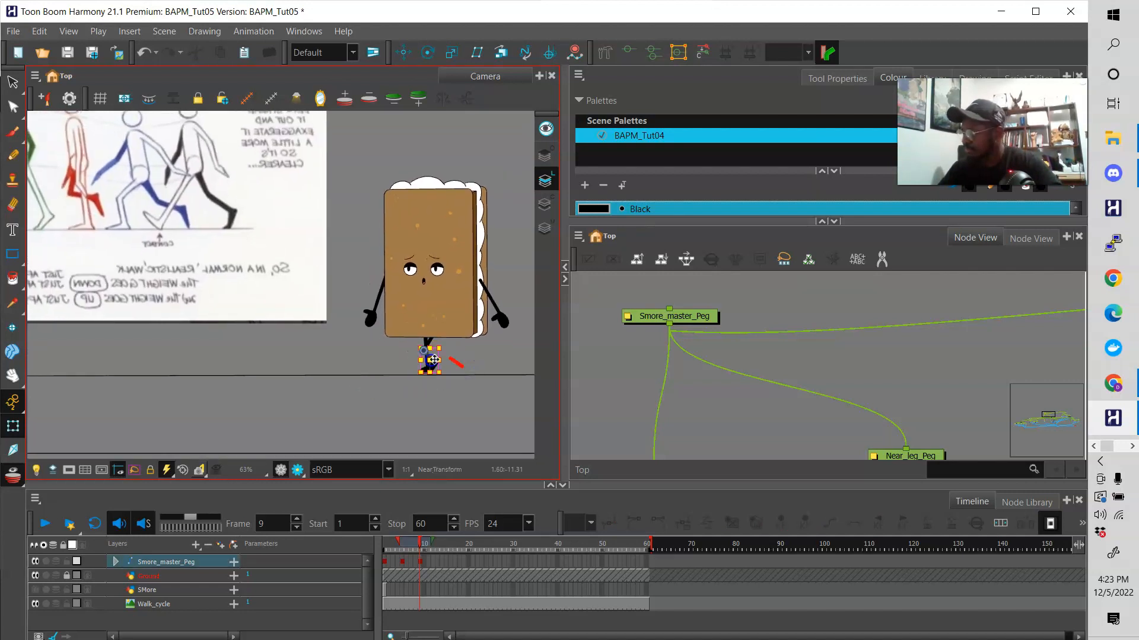
{"action": "left_click", "coordinate": [449, 393]}
{"action": "left_click", "coordinate": [436, 364]}
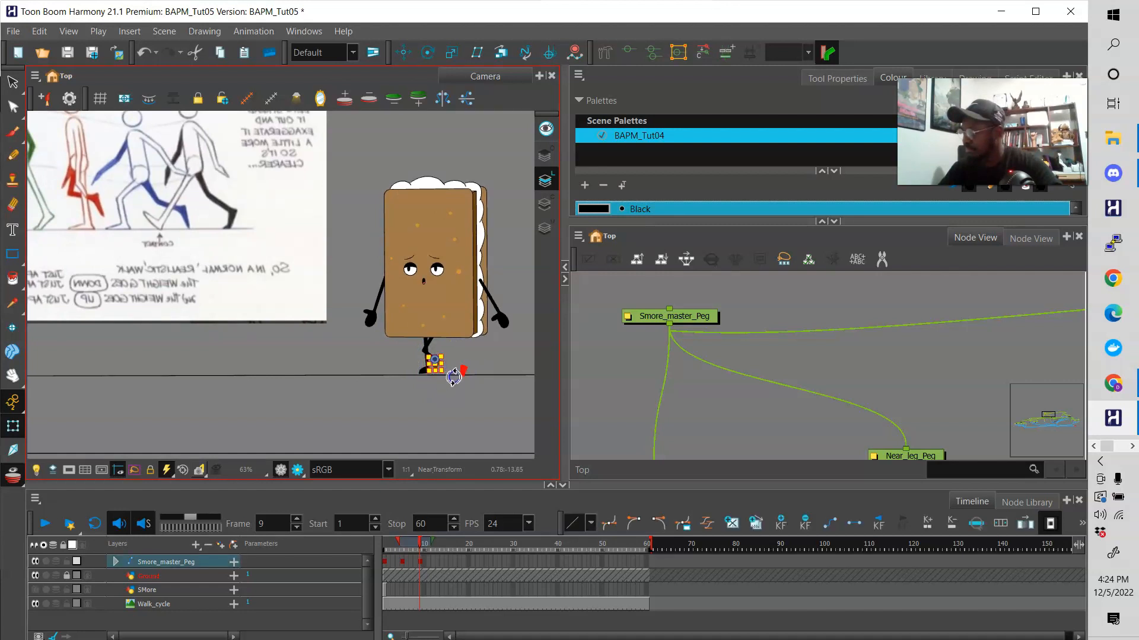
{"action": "left_click", "coordinate": [457, 390]}
Move the whole character forward at frame 9 until the far foot lines up with its previous position, and compare with frame 8.
{"action": "left_click", "coordinate": [415, 559]}
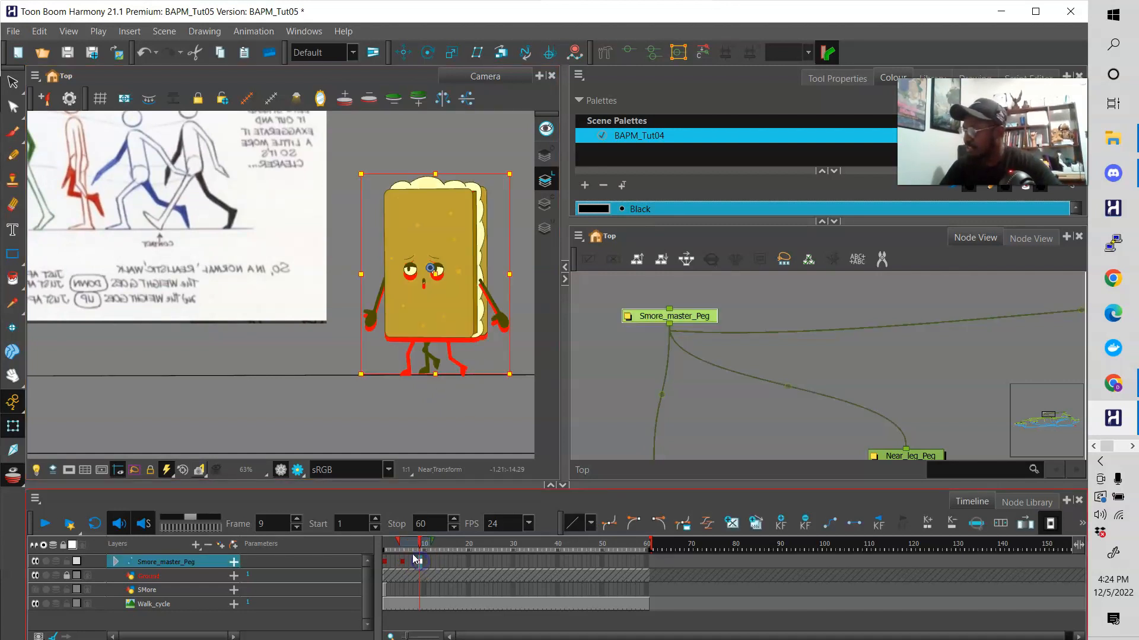
{"action": "left_click_drag", "start_coordinate": [442, 272], "coordinate": [420, 277]}
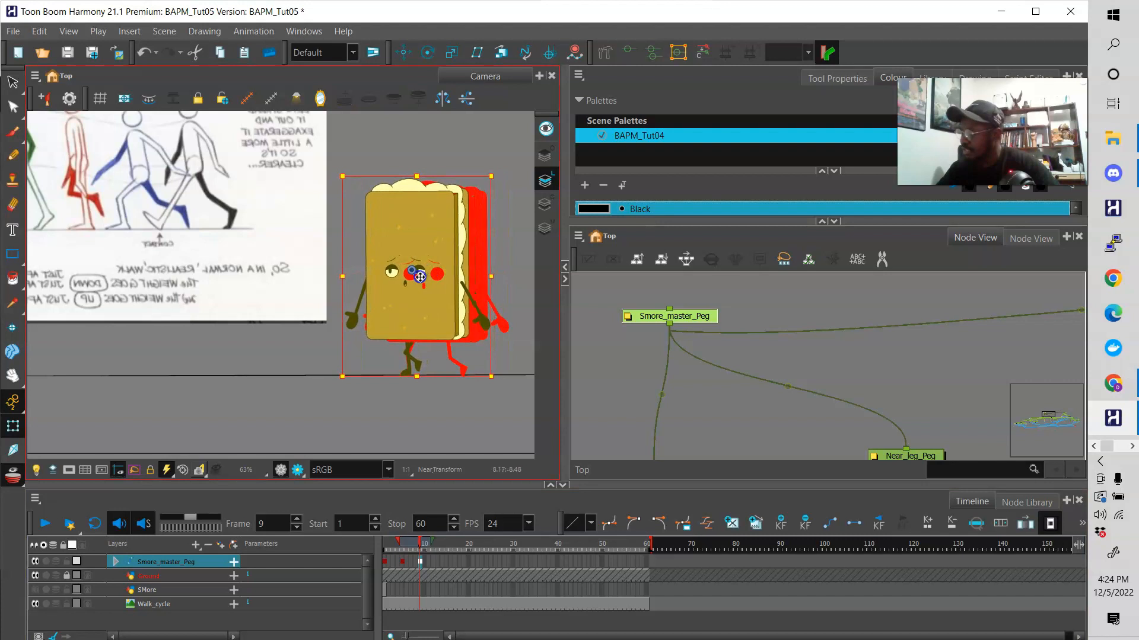
{"action": "left_click", "coordinate": [500, 297]}
{"action": "left_click", "coordinate": [417, 545]}
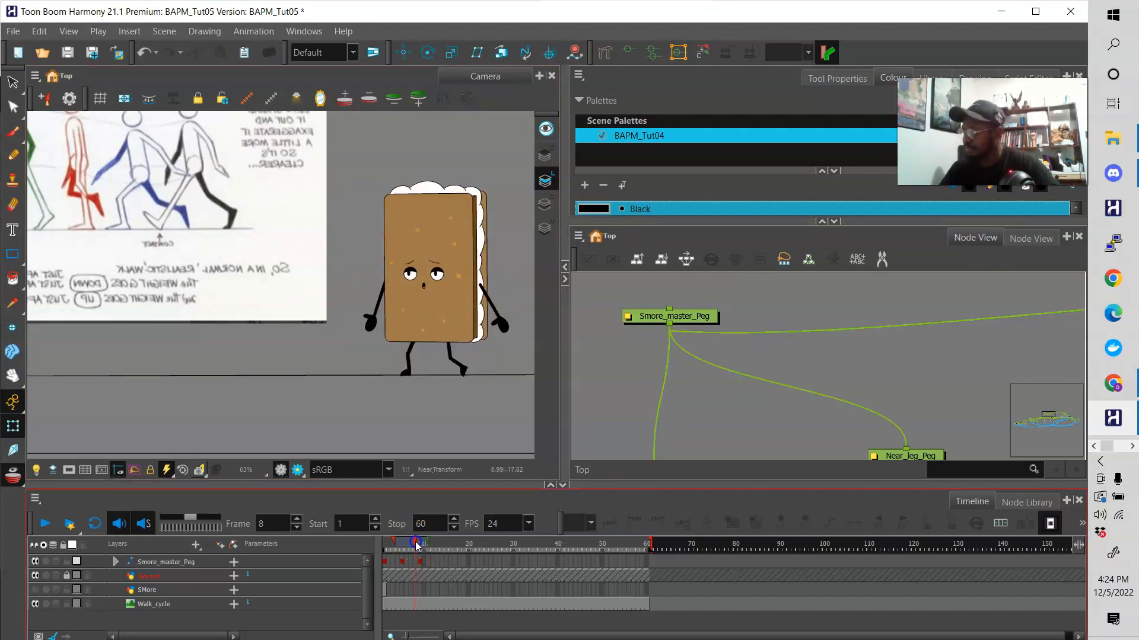
{"action": "left_click_drag", "start_coordinate": [416, 544], "coordinate": [421, 544]}
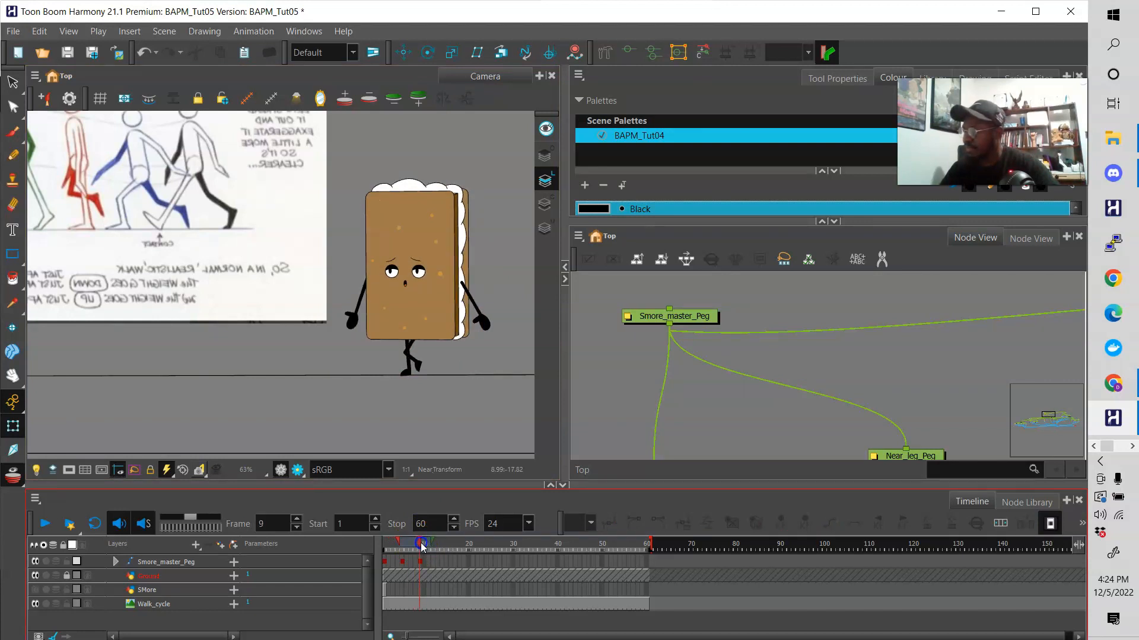
Insert a keyframe for the whole character at frame 13.
{"action": "left_click_drag", "start_coordinate": [428, 393], "coordinate": [489, 396]}
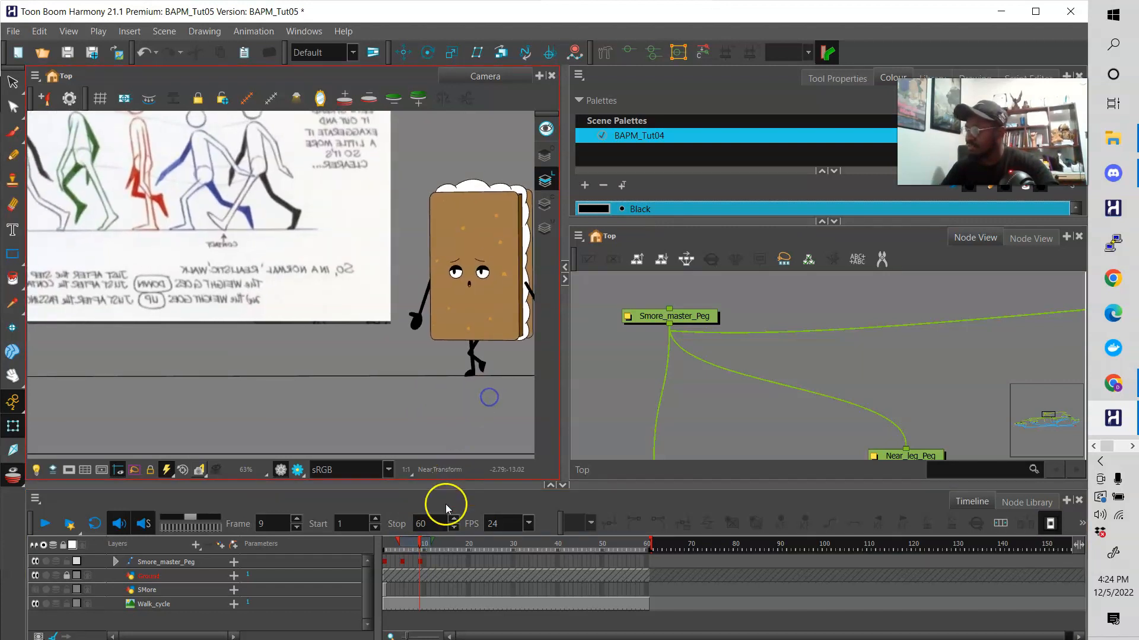
{"action": "left_click", "coordinate": [425, 543]}
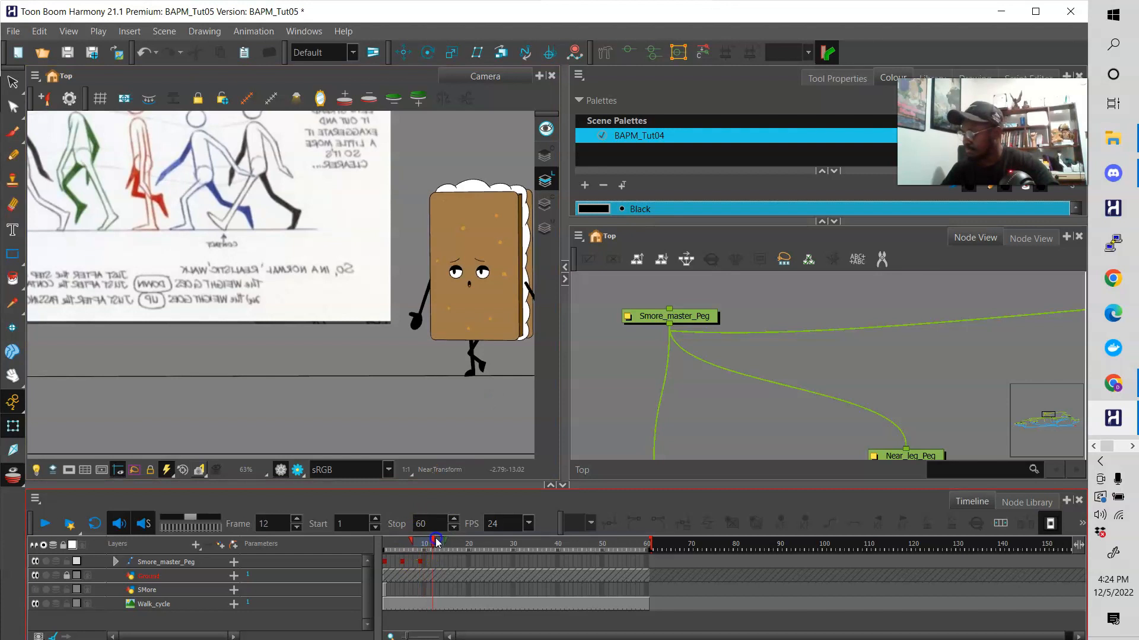
{"action": "left_click", "coordinate": [436, 561]}
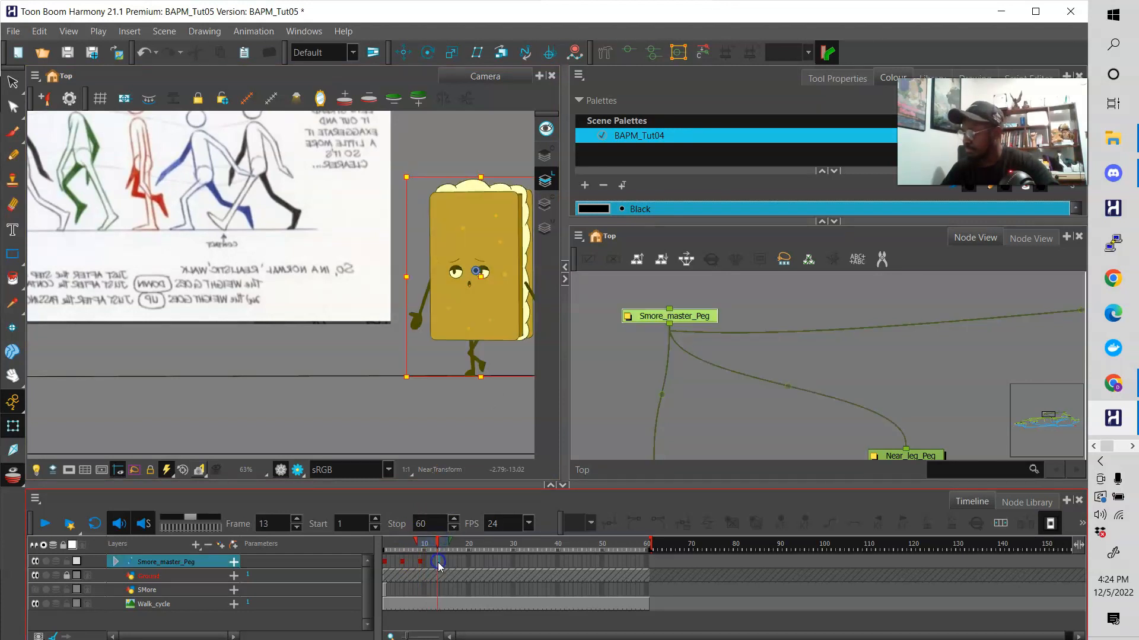
{"action": "right_click", "coordinate": [436, 560]}
{"action": "left_click", "coordinate": [485, 9]}
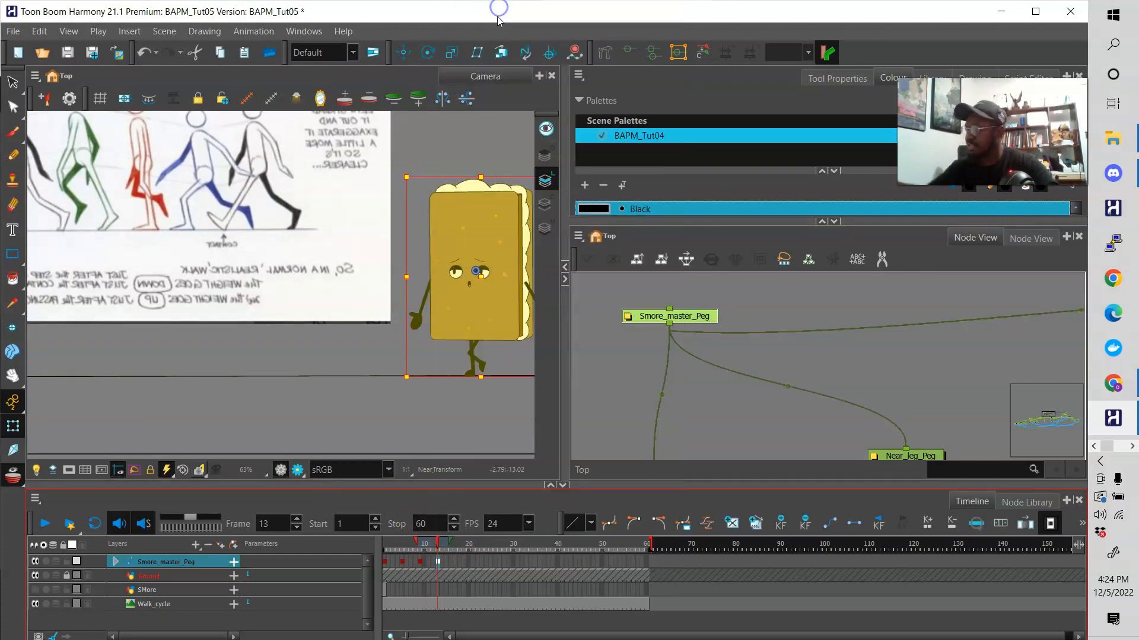
Move the whole character slightly forward at frame 13.
{"action": "key", "text": "space"}
{"action": "left_click_drag", "start_coordinate": [469, 392], "coordinate": [459, 396]}
{"action": "left_click_drag", "start_coordinate": [478, 286], "coordinate": [460, 282]}
{"action": "key", "text": "Escape"}
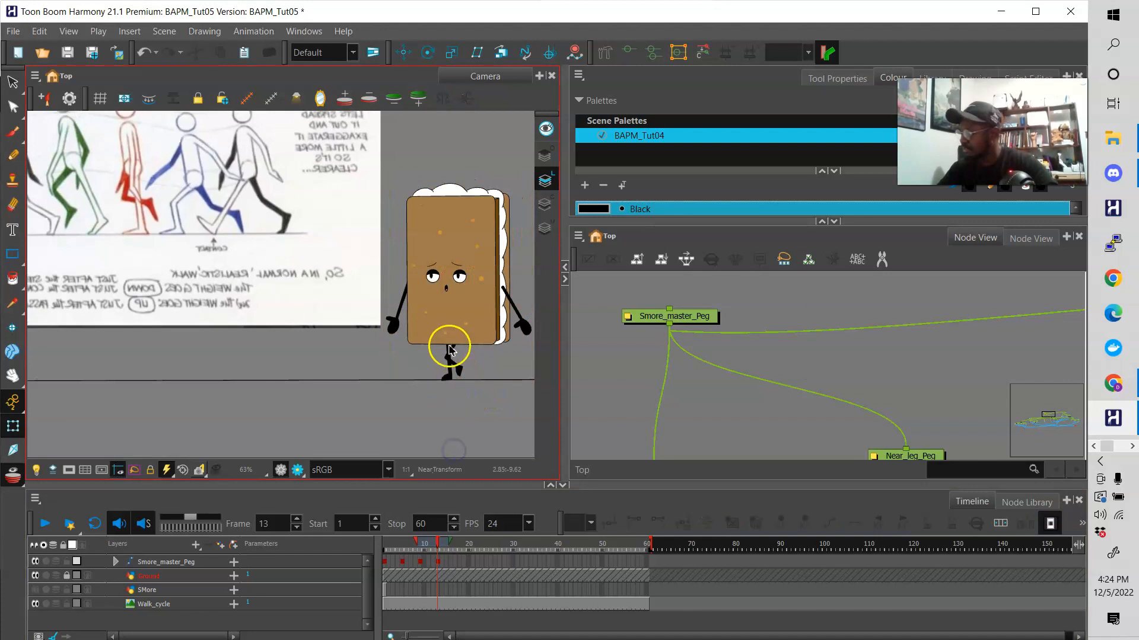
Rotate the whole far leg backward from the hip at frame 13.
{"action": "left_click", "coordinate": [450, 350]}
{"action": "left_click_drag", "start_coordinate": [461, 390], "coordinate": [481, 380]}
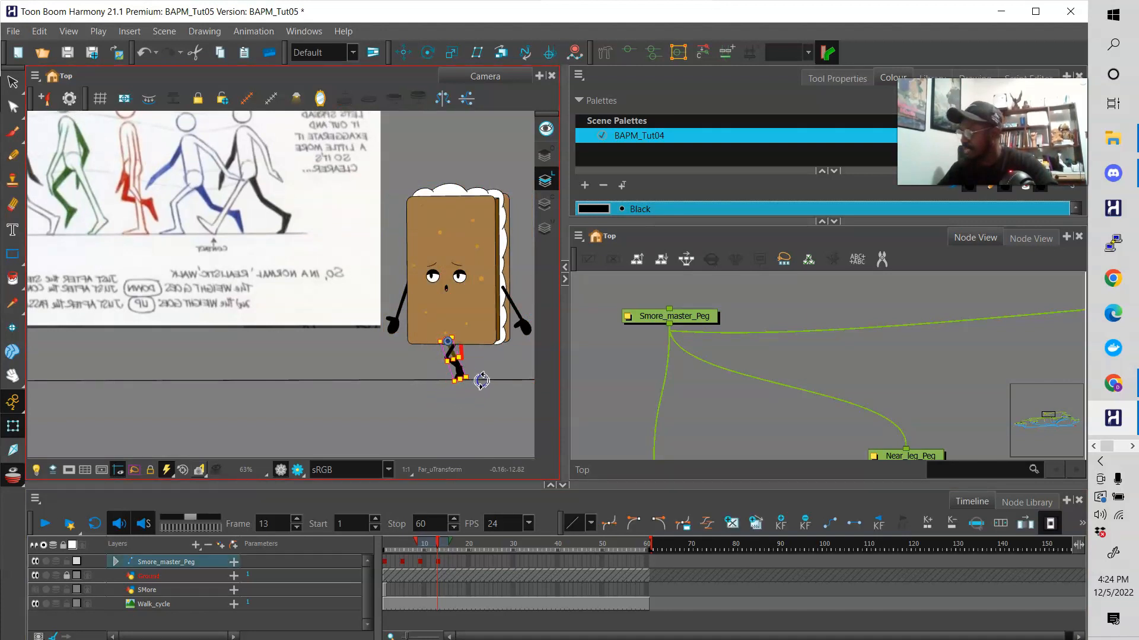
{"action": "key", "text": "Escape"}
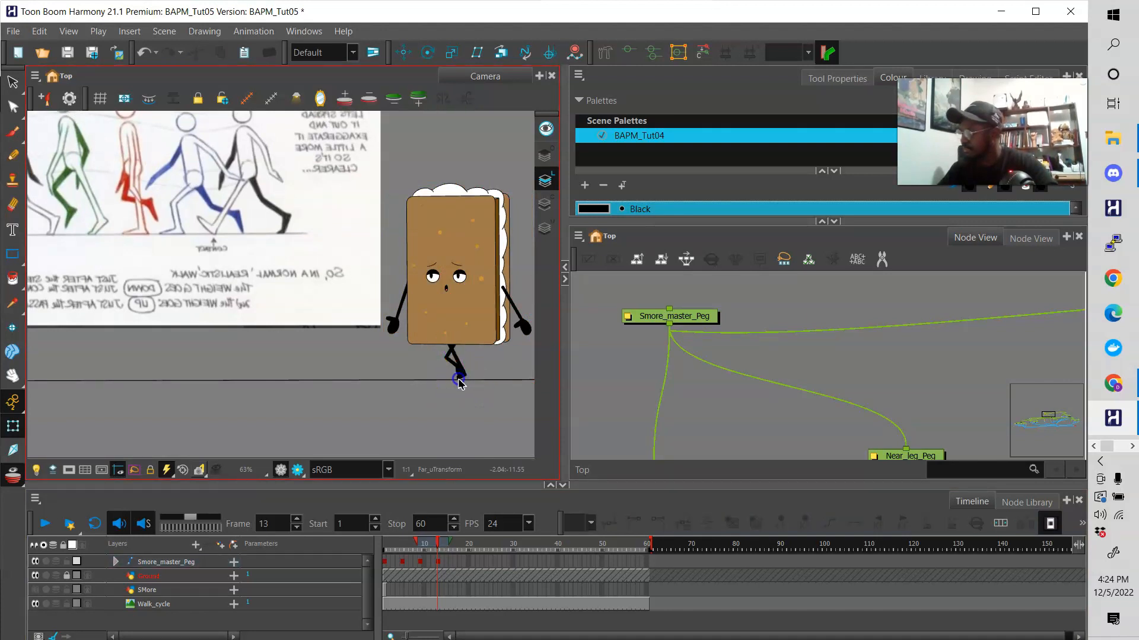
Adjust the far foot's angle and swing the near leg forward at frame 13.
{"action": "left_click", "coordinate": [461, 383]}
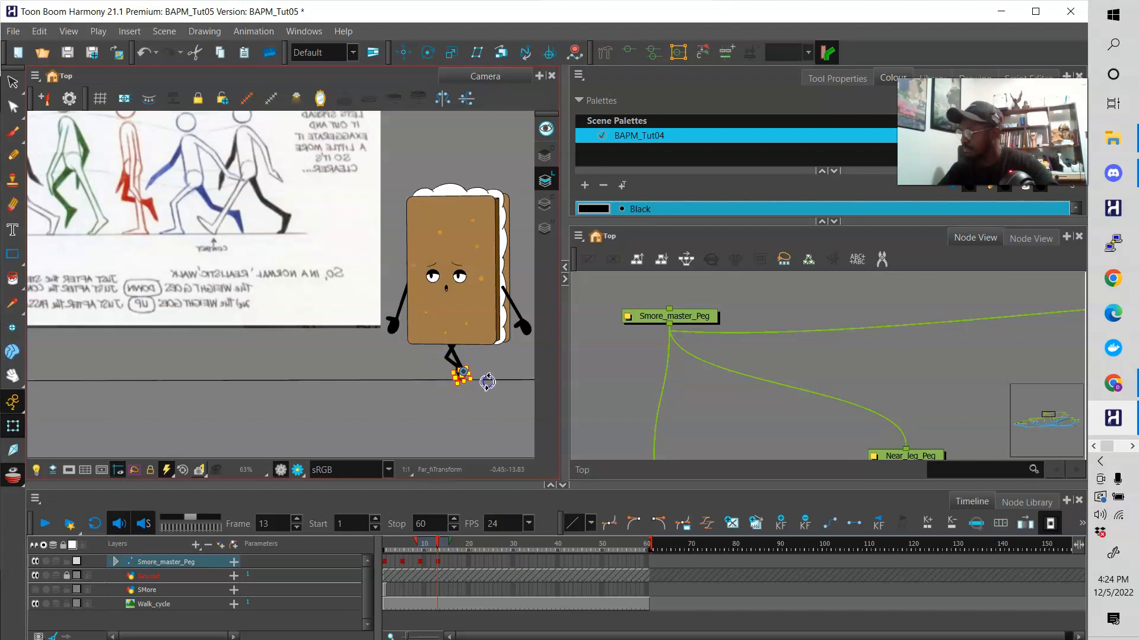
{"action": "left_click", "coordinate": [452, 359]}
{"action": "left_click_drag", "start_coordinate": [476, 385], "coordinate": [455, 393]}
{"action": "key", "text": "Escape"}
{"action": "left_click", "coordinate": [448, 367]}
{"action": "key", "text": "Escape"}
{"action": "left_click", "coordinate": [449, 356]}
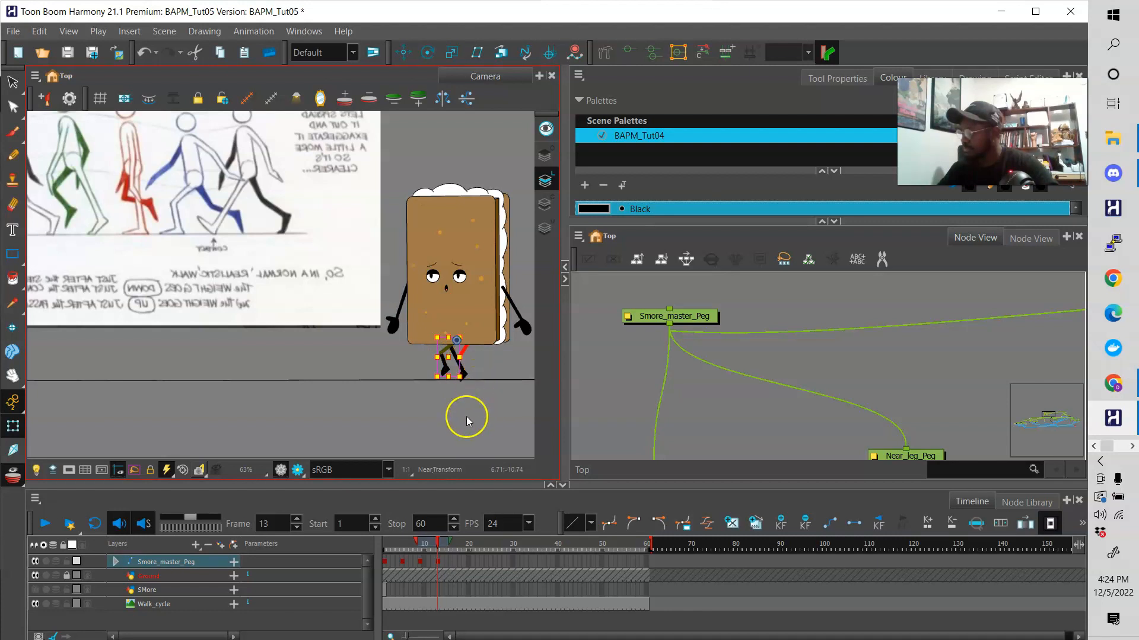
Nudge the whole character further forward at frame 13 and readjust the far foot's angle.
{"action": "left_click", "coordinate": [437, 560]}
{"action": "left_click_drag", "start_coordinate": [456, 286], "coordinate": [452, 284]}
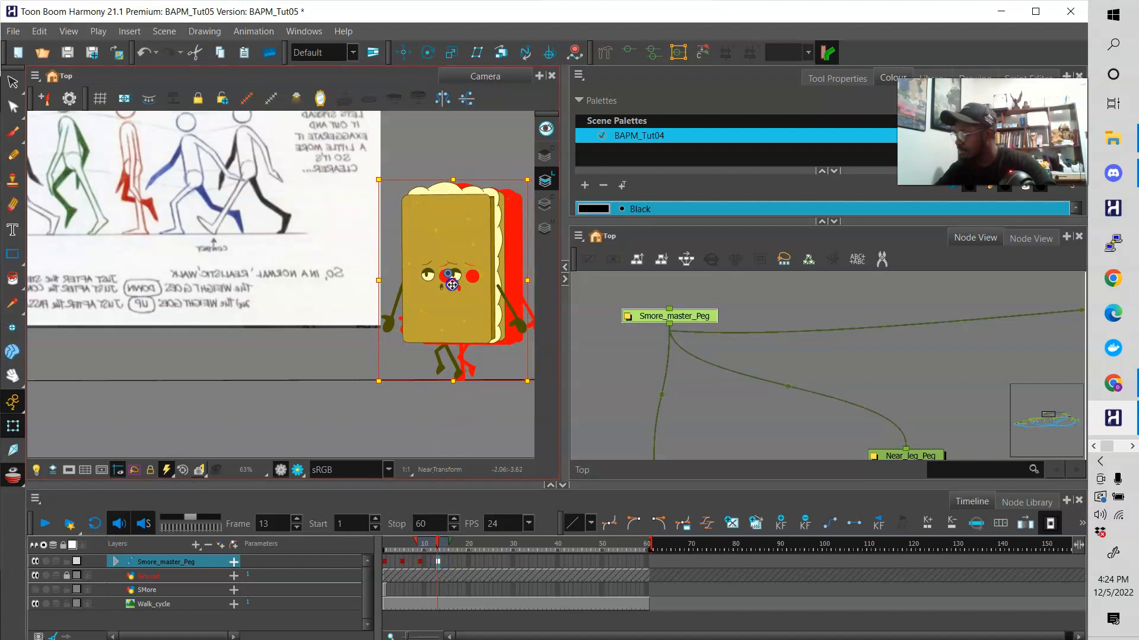
{"action": "left_click", "coordinate": [460, 401]}
{"action": "left_click", "coordinate": [457, 377]}
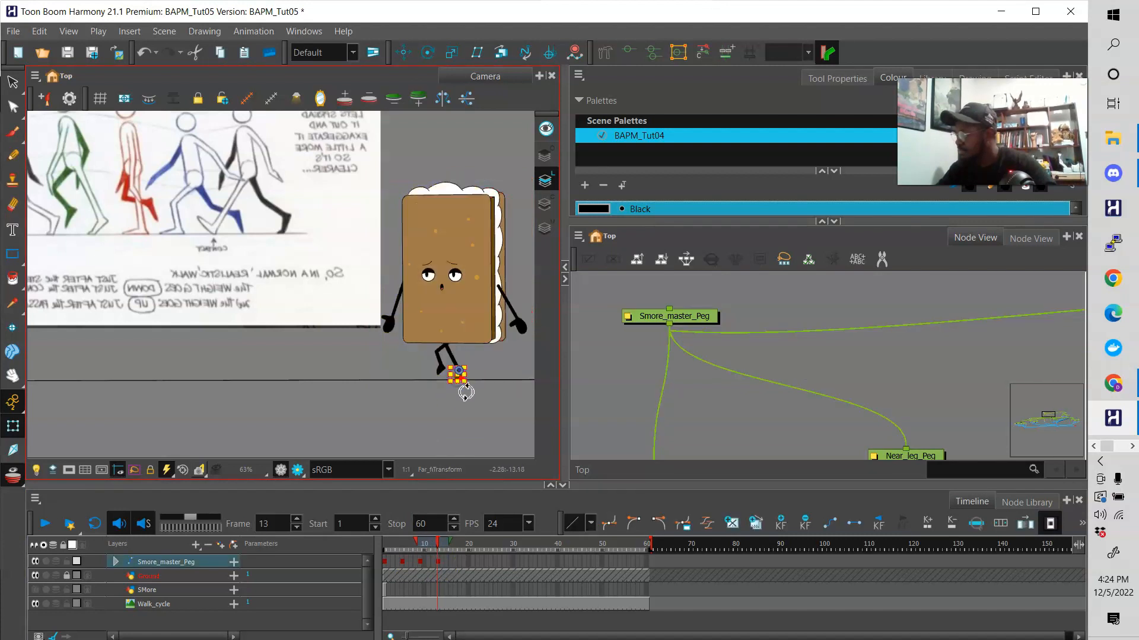
{"action": "left_click", "coordinate": [438, 562]}
{"action": "left_click_drag", "start_coordinate": [453, 286], "coordinate": [451, 283]}
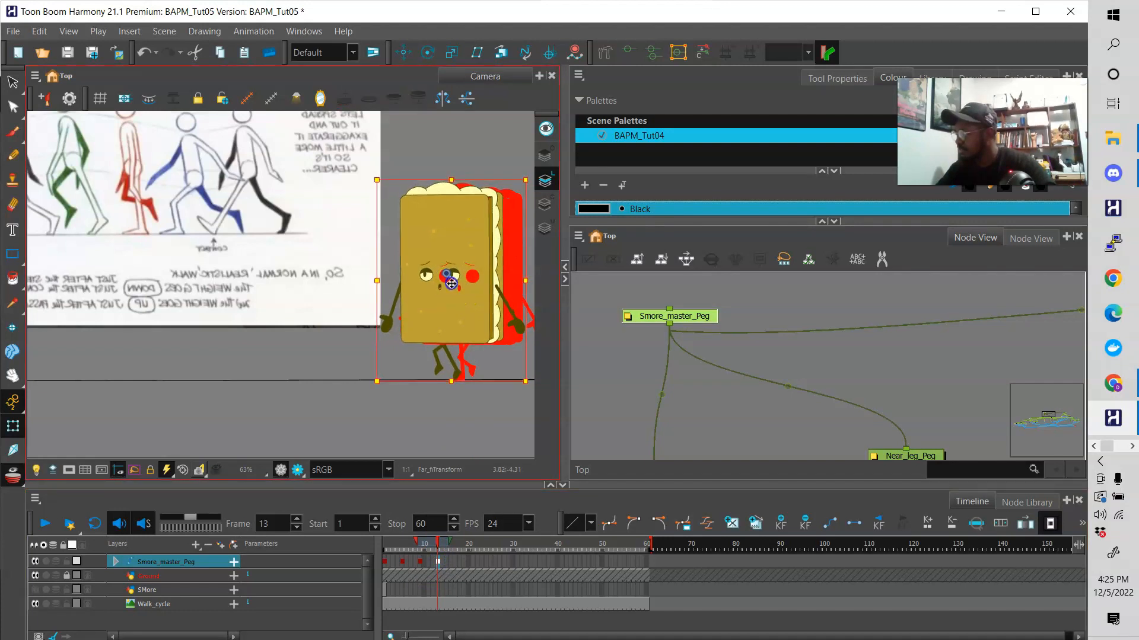
{"action": "left_click", "coordinate": [468, 427]}
Swing the near lower leg forward from the knee at frame 17.
{"action": "left_click", "coordinate": [437, 551]}
{"action": "mouse_move", "coordinate": [437, 550]}
{"action": "left_mouse_down"}
{"action": "mouse_move", "coordinate": [388, 550]}
{"action": "mouse_move", "coordinate": [452, 541]}
{"action": "mouse_move", "coordinate": [443, 545]}
{"action": "left_mouse_up"}
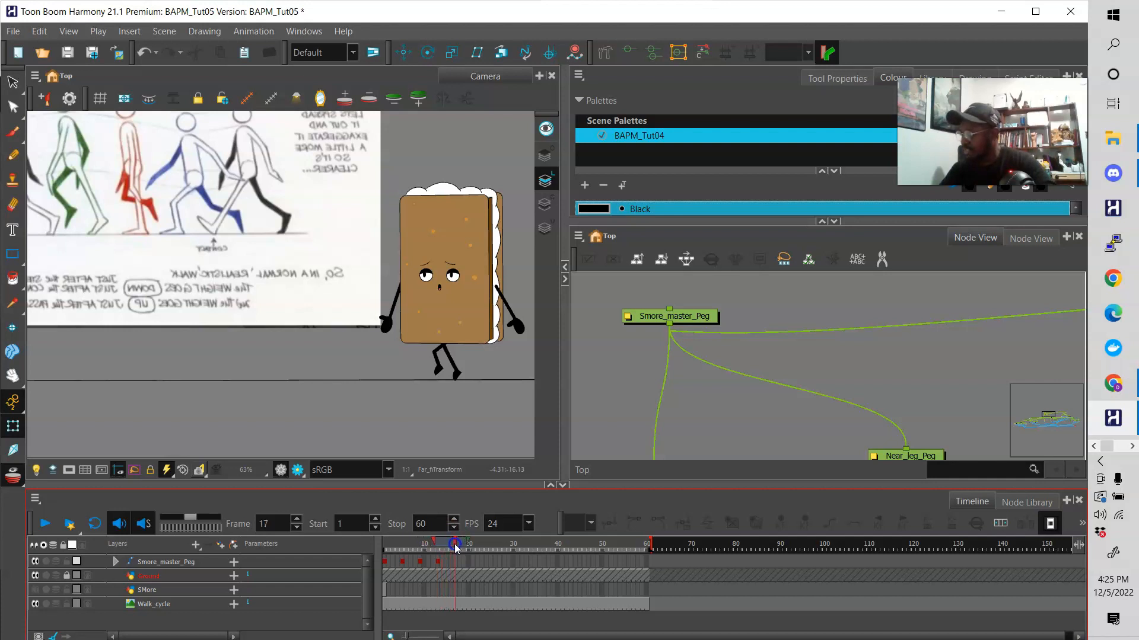
{"action": "left_click", "coordinate": [438, 364]}
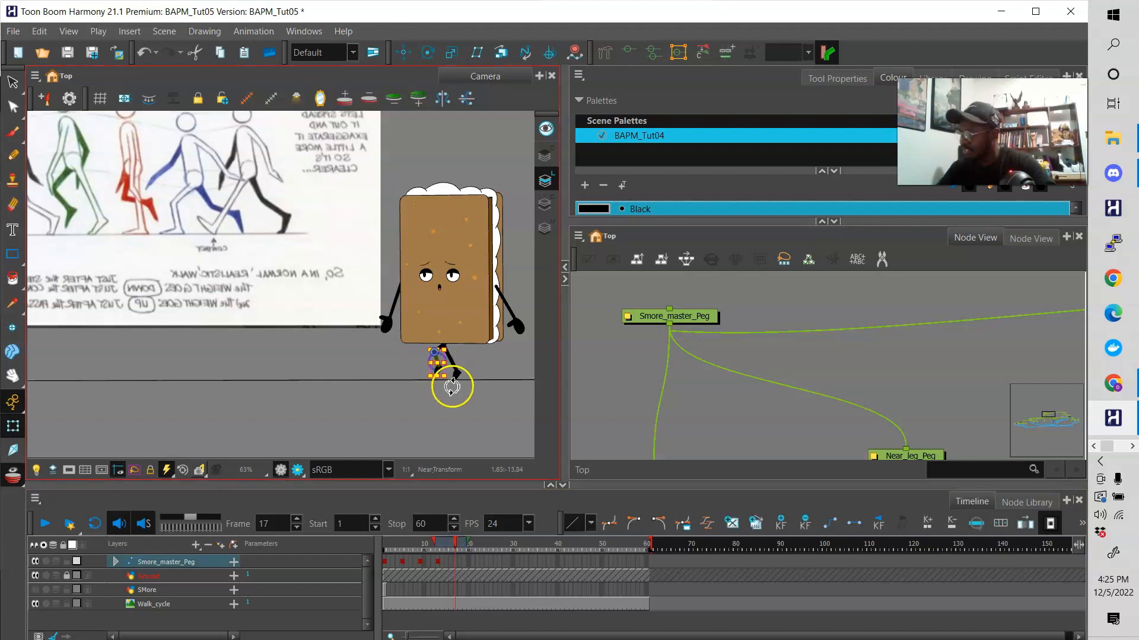
{"action": "left_click_drag", "start_coordinate": [439, 392], "coordinate": [543, 369]}
{"action": "left_click", "coordinate": [418, 414]}
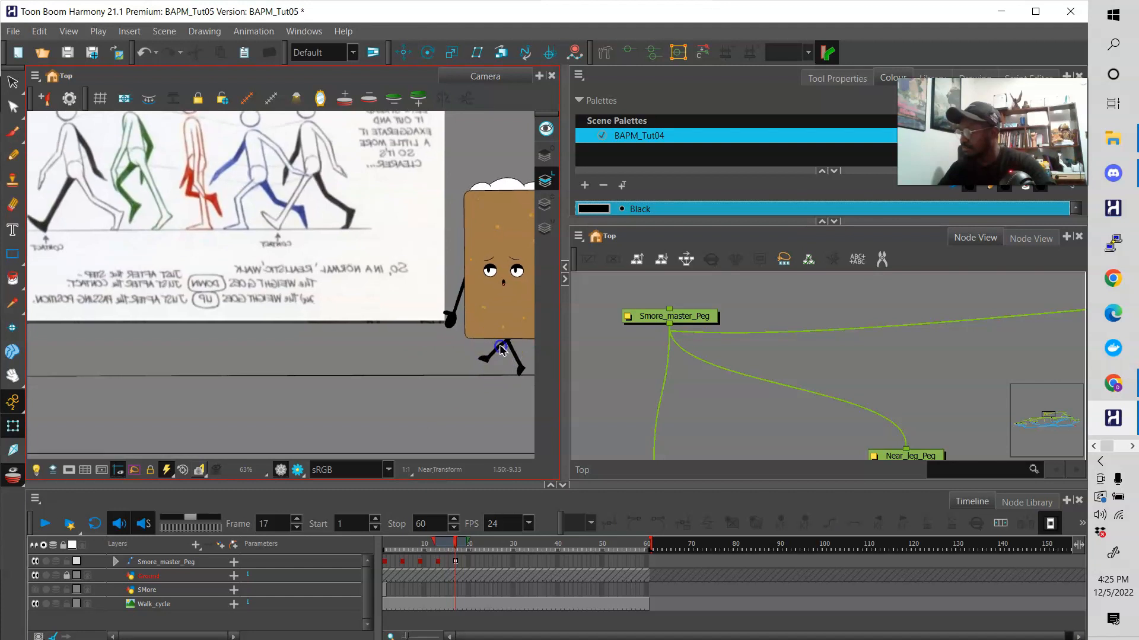
Rotate the near leg from the hip down to the ground line and level its foot at frame 17.
{"action": "left_click", "coordinate": [501, 349]}
{"action": "left_click", "coordinate": [507, 398]}
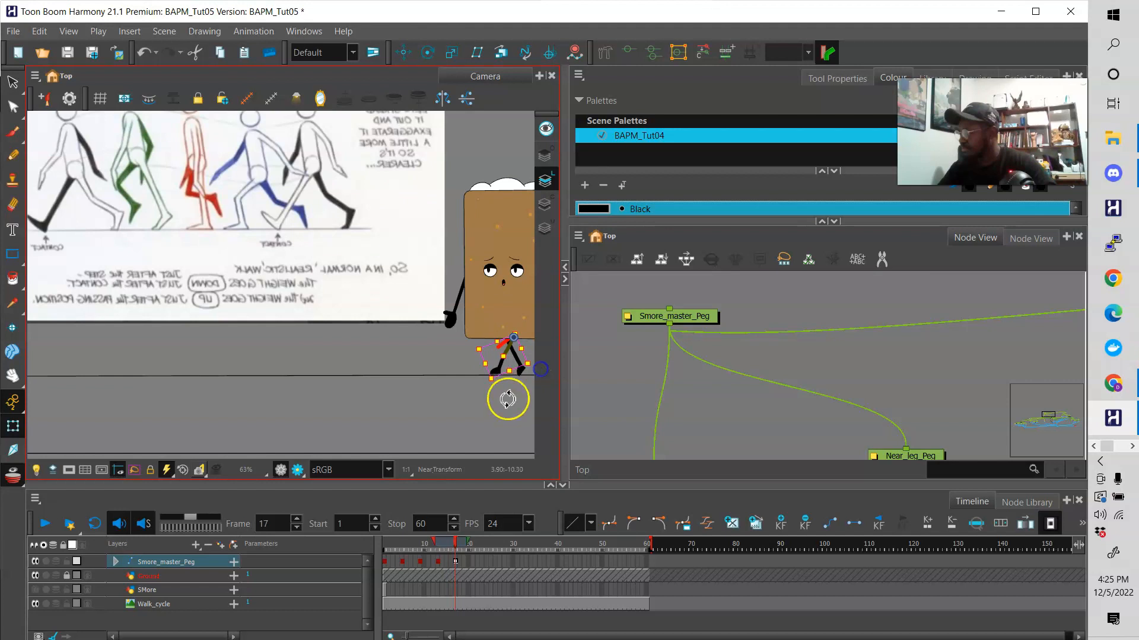
{"action": "left_click", "coordinate": [495, 375]}
{"action": "left_click", "coordinate": [497, 373]}
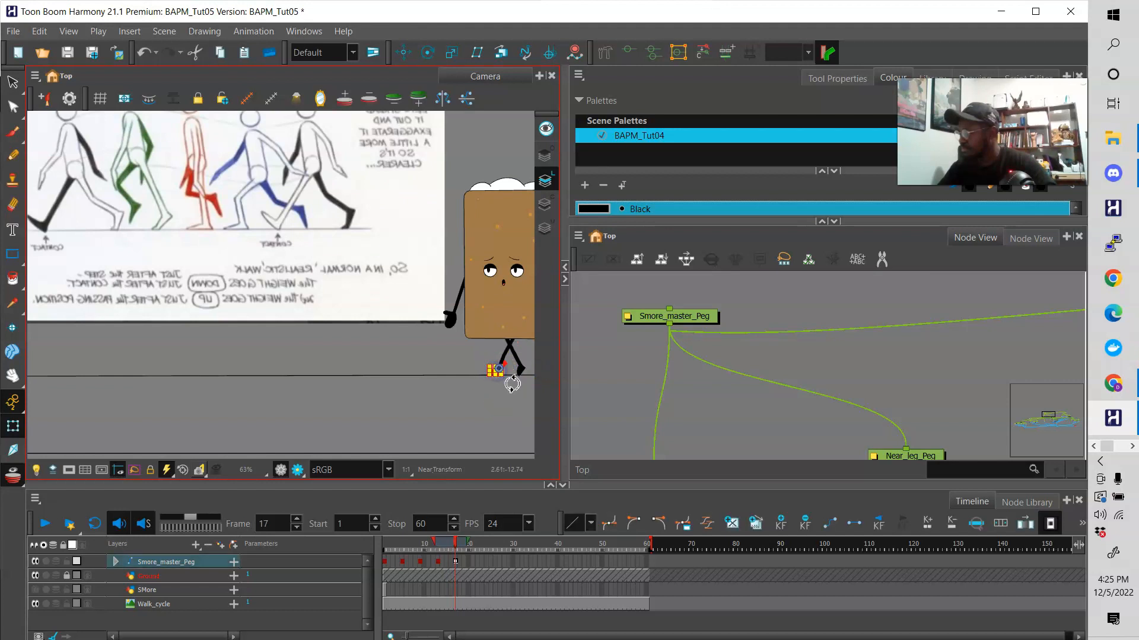
{"action": "left_click_drag", "start_coordinate": [505, 388], "coordinate": [503, 388]}
{"action": "left_click", "coordinate": [504, 350]}
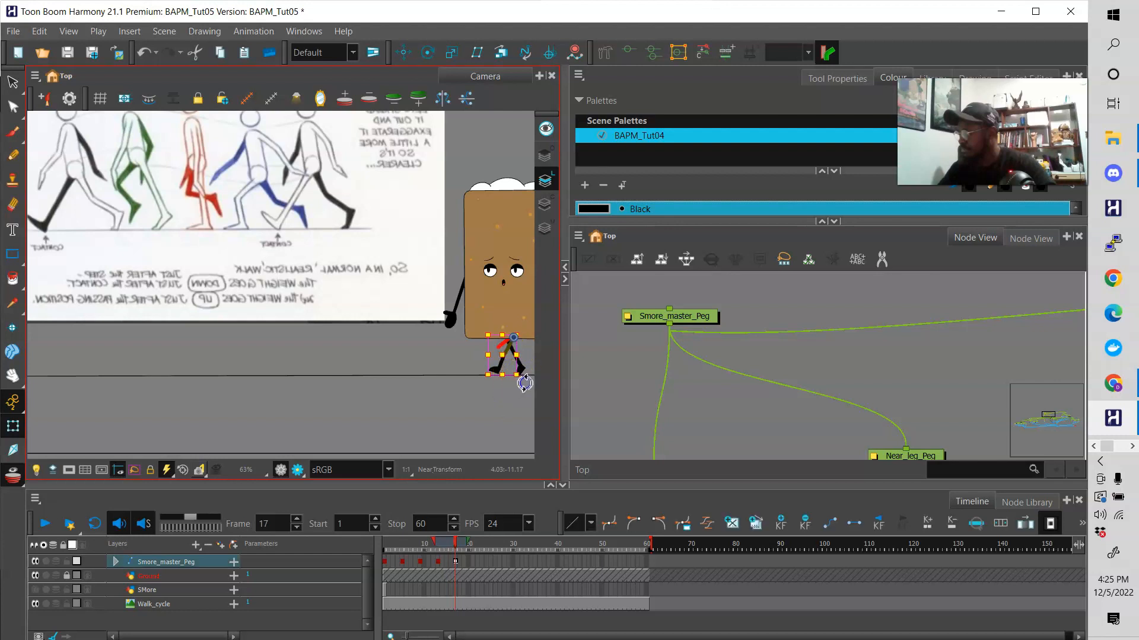
{"action": "left_click_drag", "start_coordinate": [523, 384], "coordinate": [466, 380]}
{"action": "left_click", "coordinate": [474, 369]}
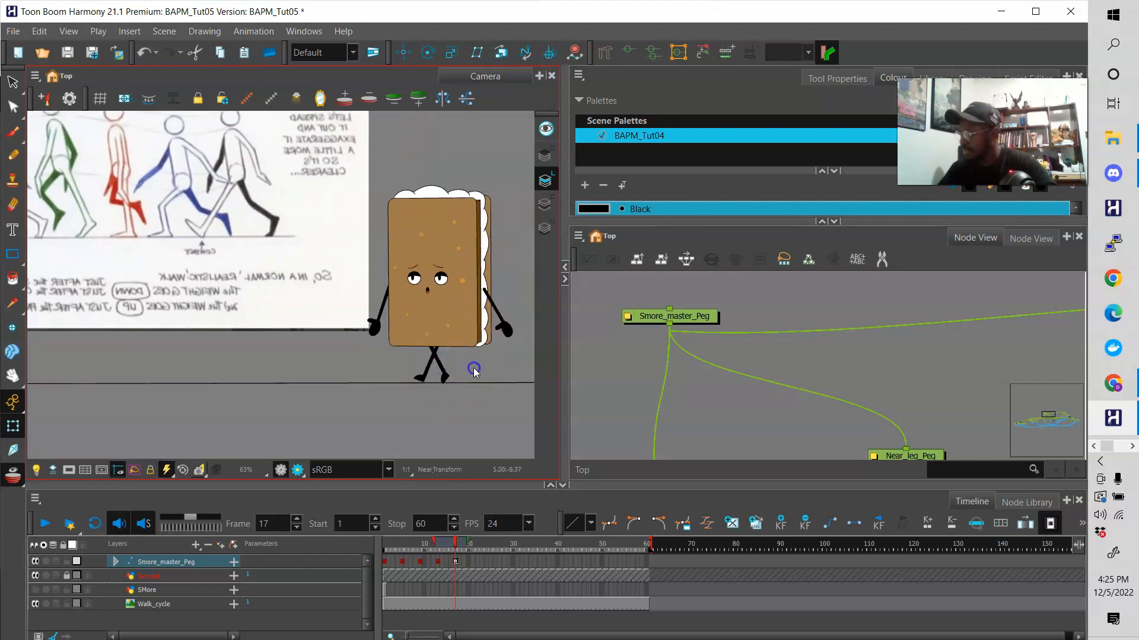
Rotate the far lower leg backward and swing the near leg slightly further forward at frame 17.
{"action": "left_click", "coordinate": [441, 369]}
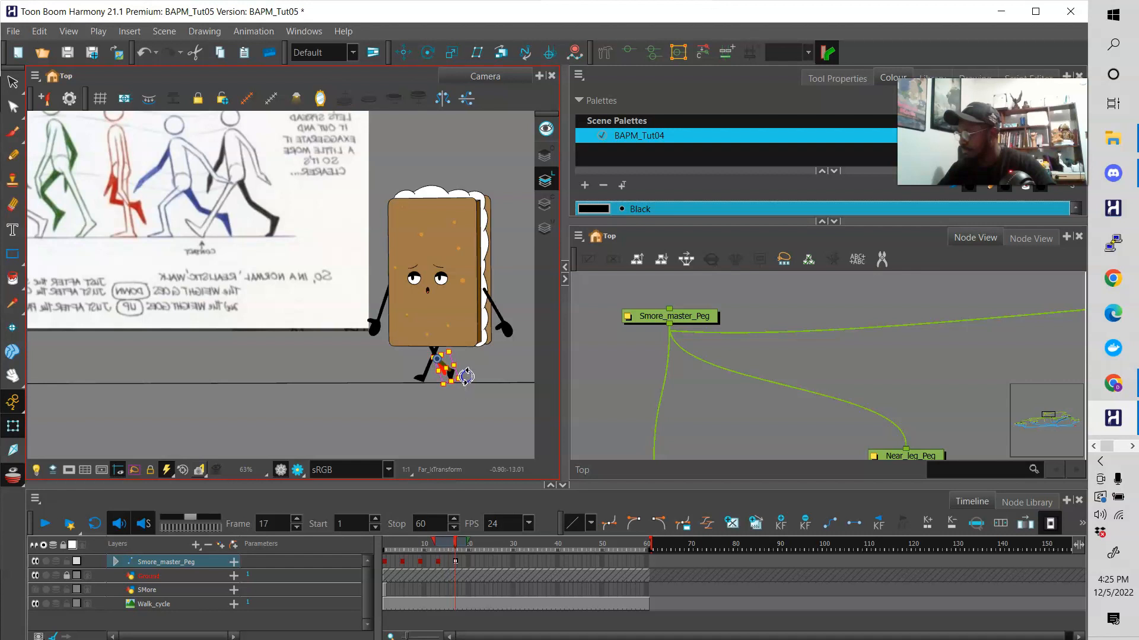
{"action": "left_click", "coordinate": [465, 399]}
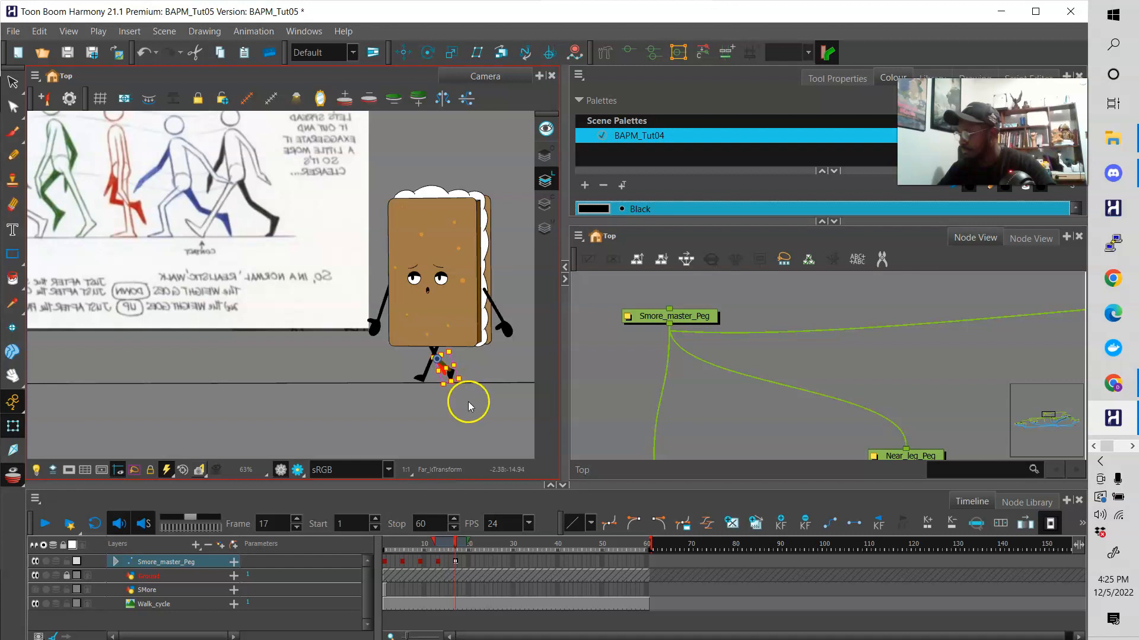
{"action": "left_click", "coordinate": [436, 369]}
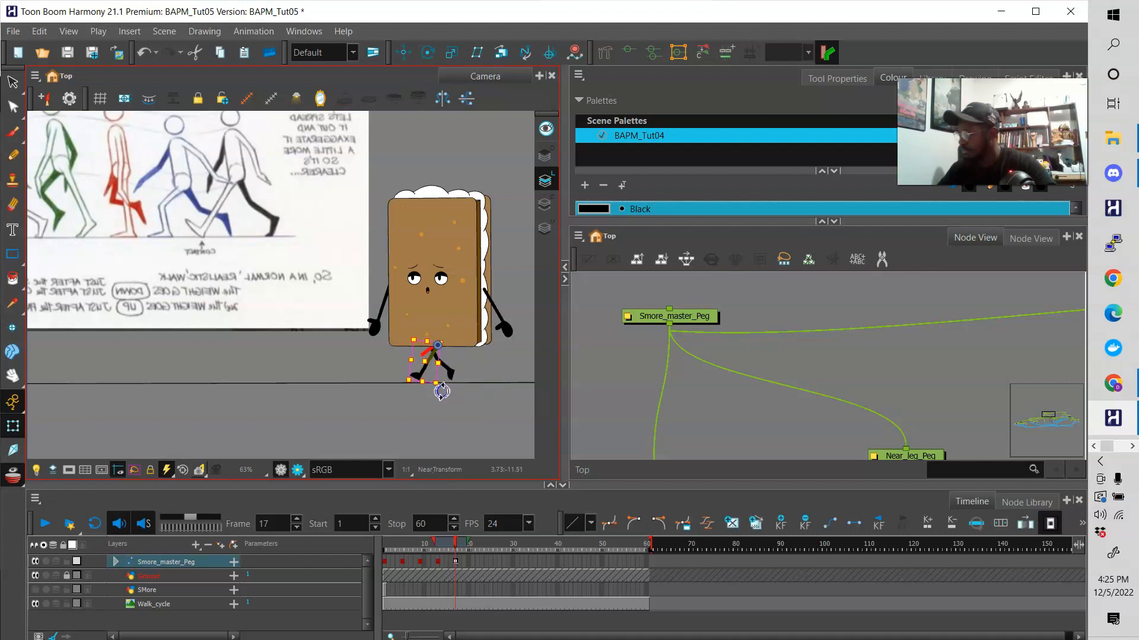
Insert a keyframe for the whole character at frame 17 and lower it slightly toward the ground line.
{"action": "left_click", "coordinate": [454, 557]}
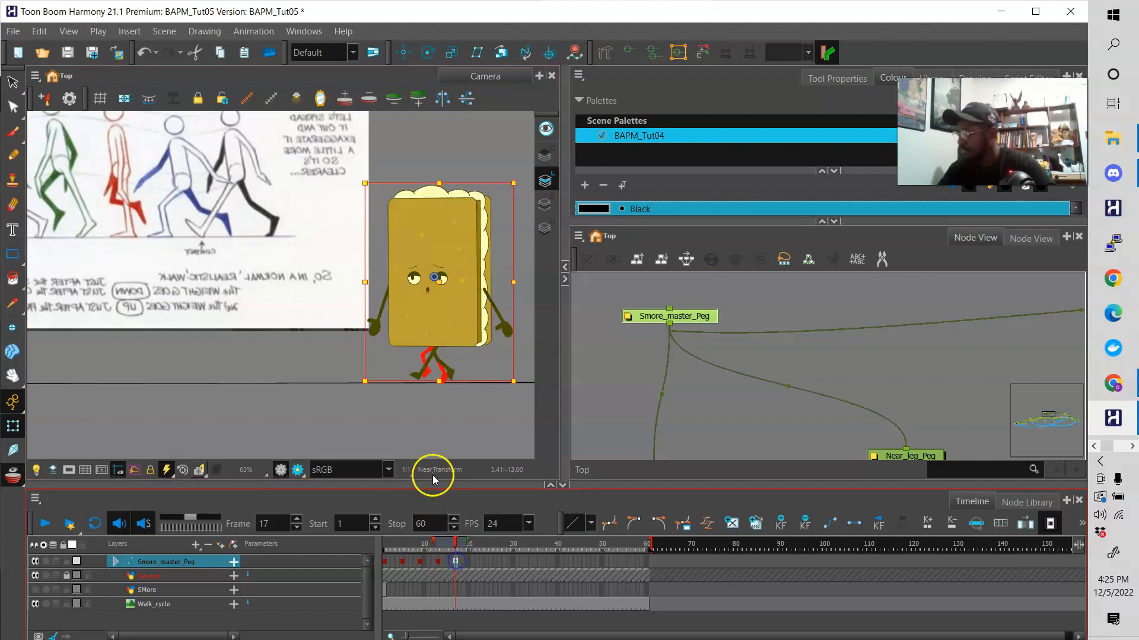
{"action": "right_click", "coordinate": [455, 561]}
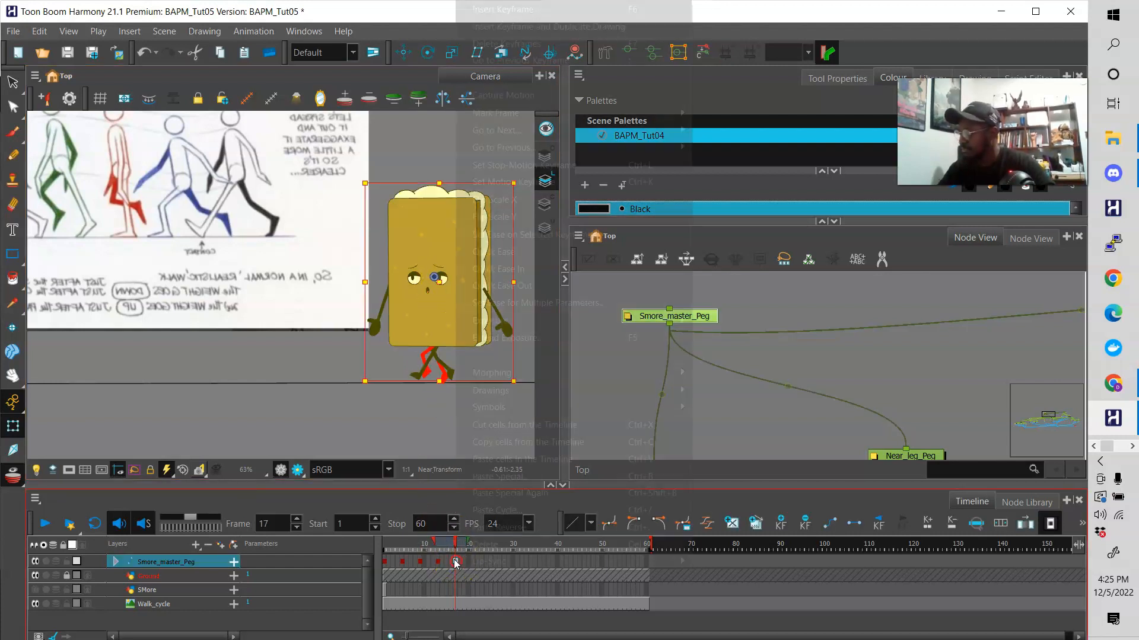
{"action": "left_click", "coordinate": [509, 10]}
{"action": "left_click_drag", "start_coordinate": [441, 285], "coordinate": [443, 284]}
{"action": "left_click", "coordinate": [434, 407]}
Move the whole character forward at frame 17 and scrub from frame 1 to check the motion.
{"action": "left_click_drag", "start_coordinate": [455, 543], "coordinate": [457, 545]}
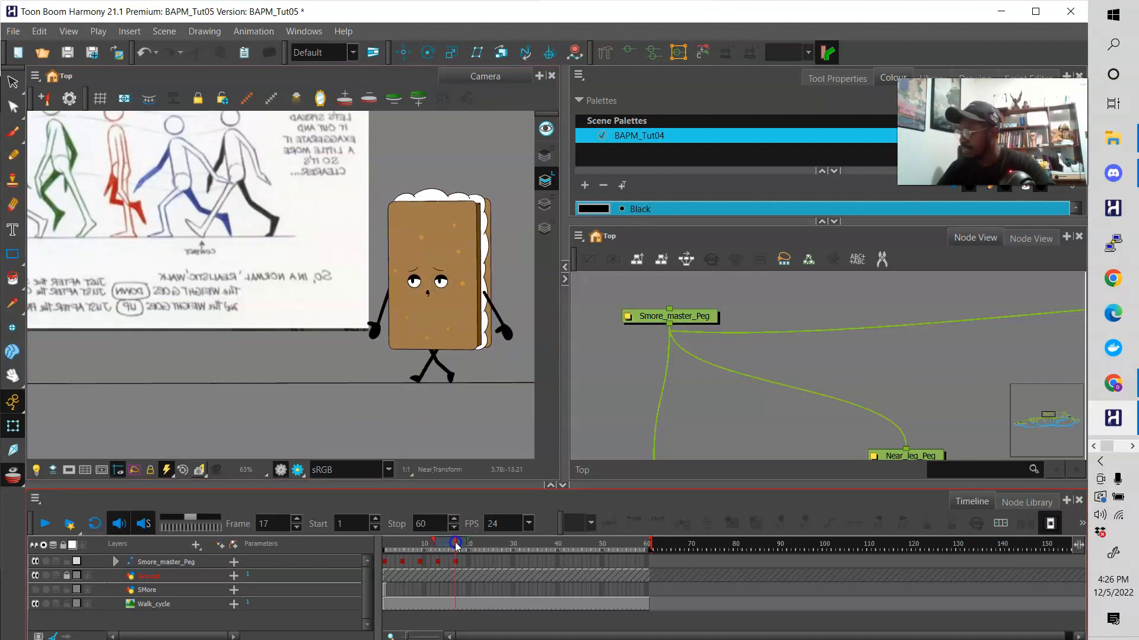
{"action": "left_click", "coordinate": [456, 563]}
{"action": "left_click_drag", "start_coordinate": [439, 287], "coordinate": [431, 286]}
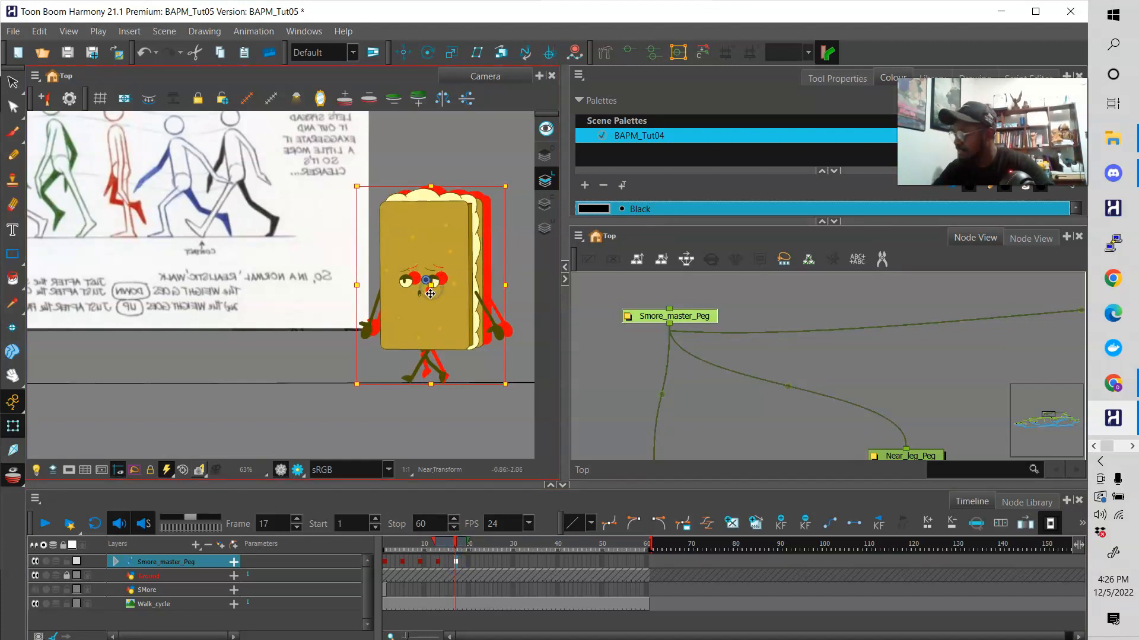
{"action": "left_click", "coordinate": [453, 432]}
{"action": "left_click_drag", "start_coordinate": [456, 547], "coordinate": [381, 549]}
{"action": "left_click_drag", "start_coordinate": [496, 423], "coordinate": [396, 408]}
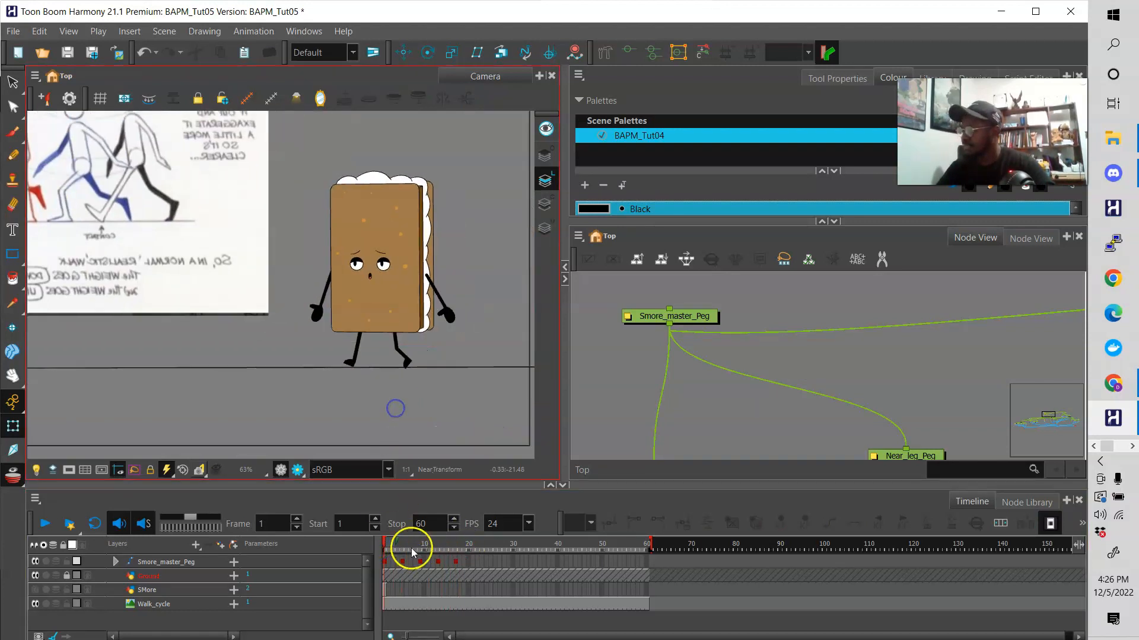
{"action": "left_click_drag", "start_coordinate": [403, 546], "coordinate": [455, 539]}
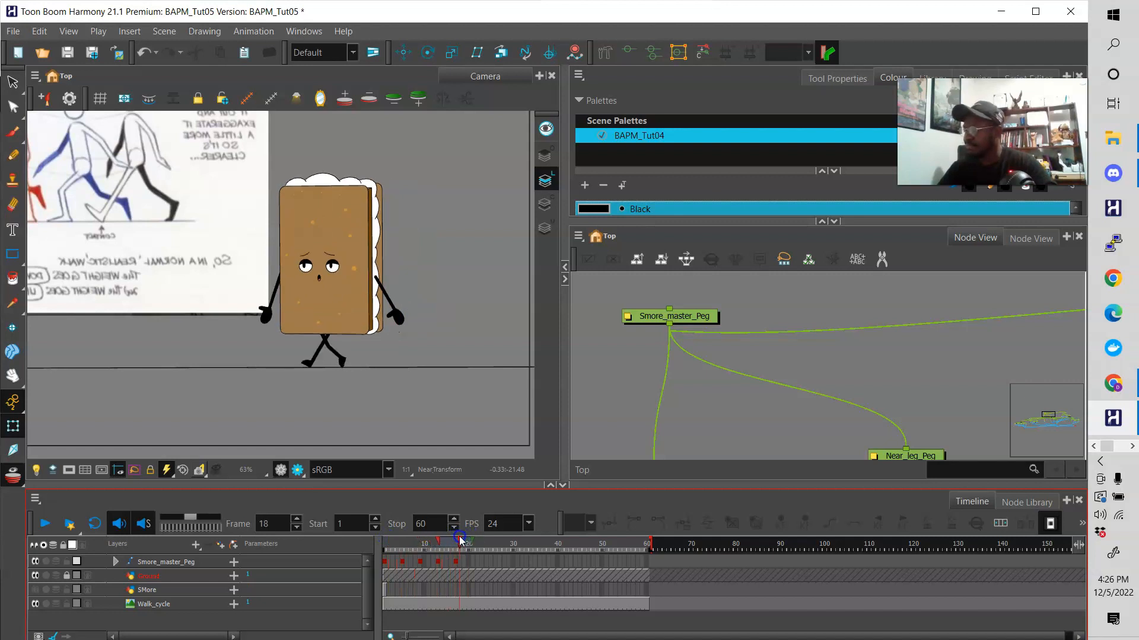
{"action": "left_click_drag", "start_coordinate": [270, 346], "coordinate": [393, 336]}
{"action": "scroll", "coordinate": [403, 347], "scroll_direction": "down", "scroll_amount": 4}
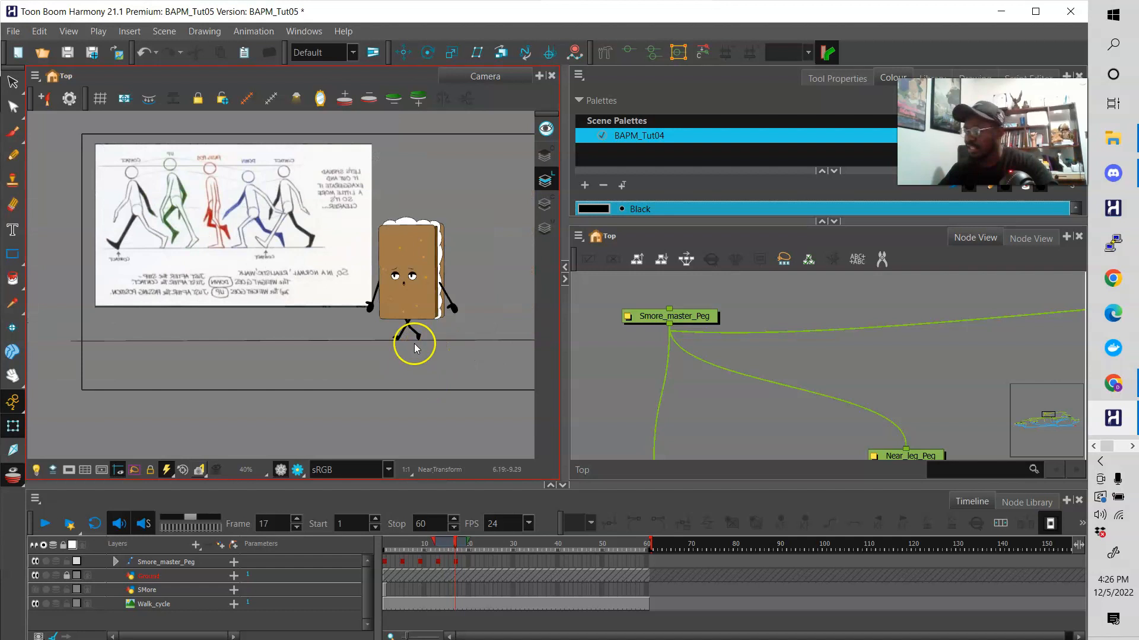
Rotate the near leg from the hip and bend its knee at frame 21.
{"action": "mouse_move", "coordinate": [456, 541]}
{"action": "left_mouse_down"}
{"action": "mouse_move", "coordinate": [378, 556]}
{"action": "mouse_move", "coordinate": [456, 551]}
{"action": "left_mouse_up"}
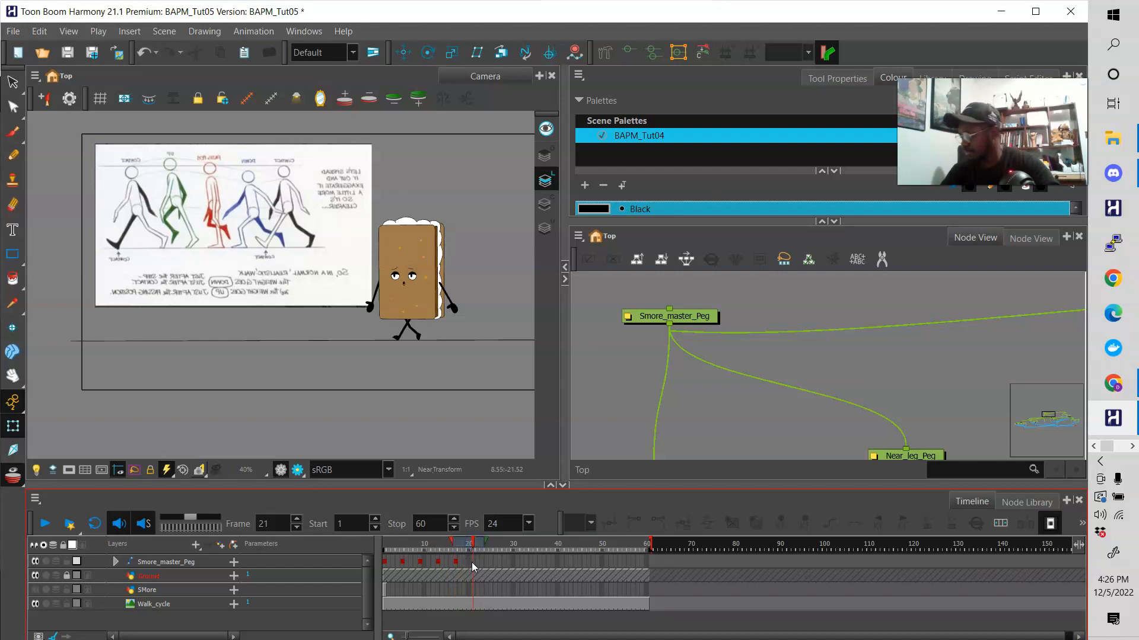
{"action": "key", "text": "2"}
{"action": "key", "text": "2"}
{"action": "left_click_drag", "start_coordinate": [443, 406], "coordinate": [351, 376]}
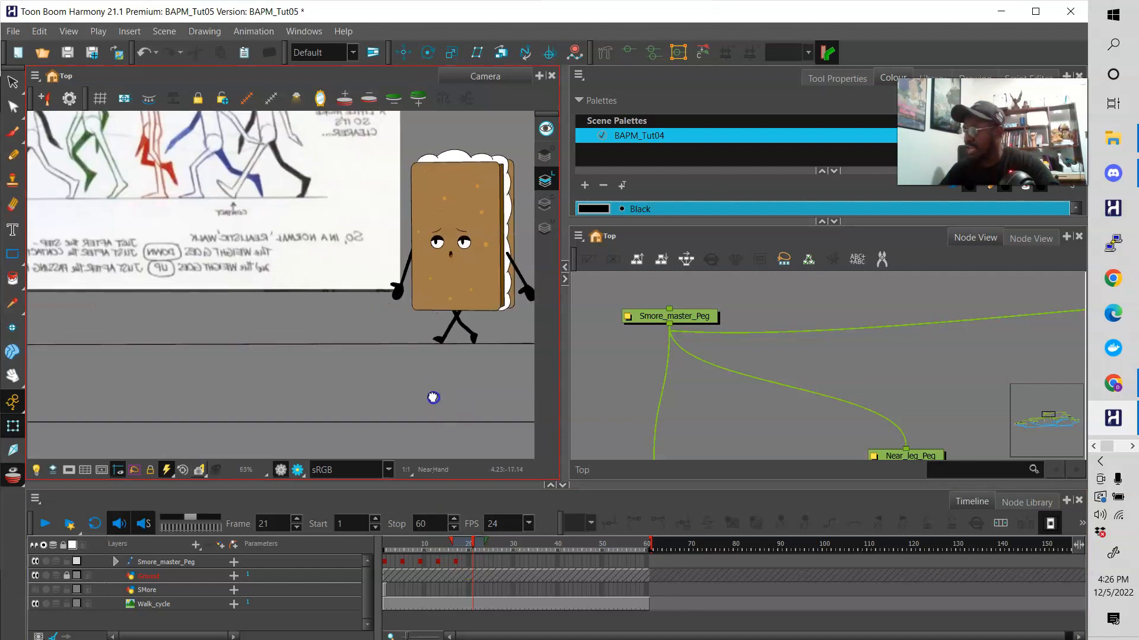
{"action": "key", "text": "2"}
{"action": "key", "text": "2"}
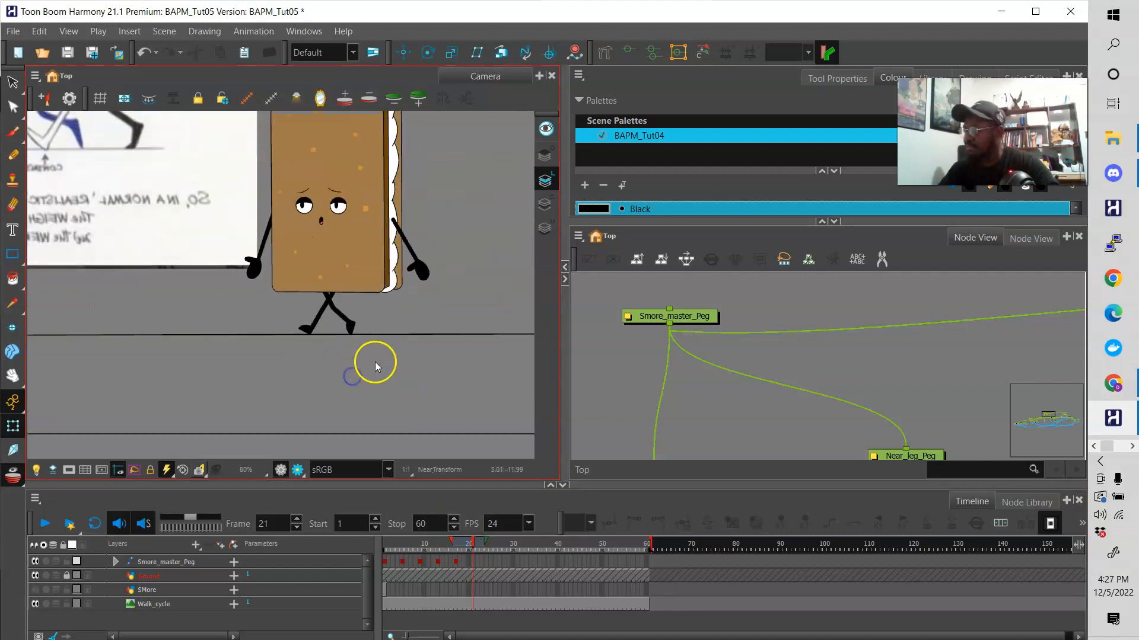
{"action": "left_click", "coordinate": [333, 311]}
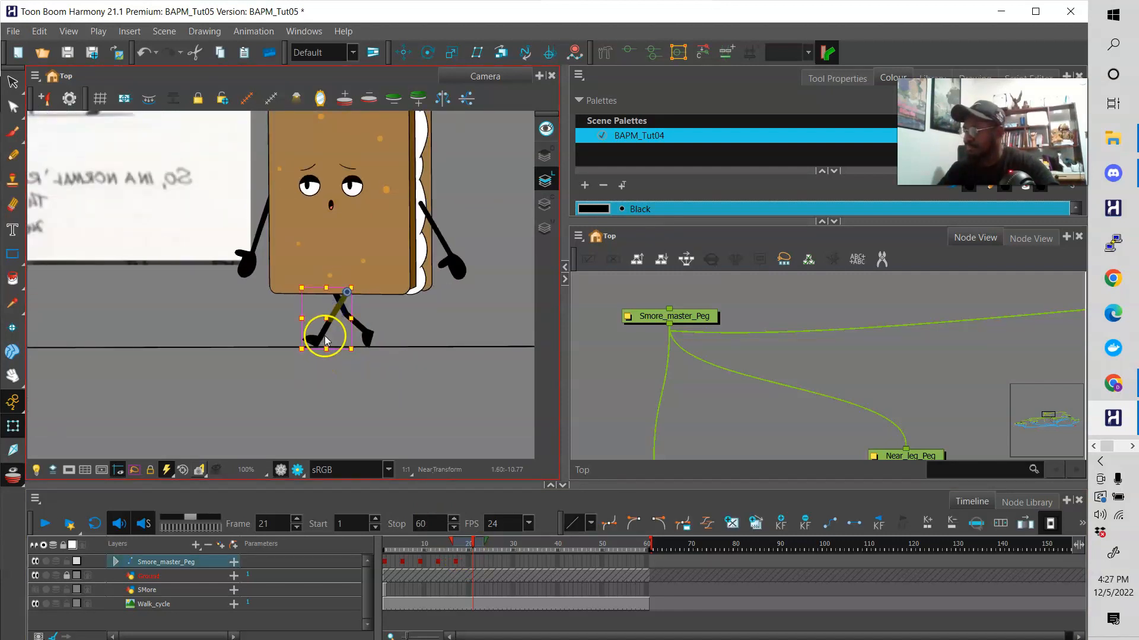
{"action": "mouse_move", "coordinate": [357, 360]}
{"action": "left_mouse_down"}
{"action": "mouse_move", "coordinate": [338, 350]}
{"action": "mouse_move", "coordinate": [359, 343]}
{"action": "left_mouse_up"}
{"action": "left_click", "coordinate": [341, 376]}
{"action": "left_click", "coordinate": [320, 328]}
{"action": "scroll", "coordinate": [384, 380], "scroll_direction": "down", "scroll_amount": 2}
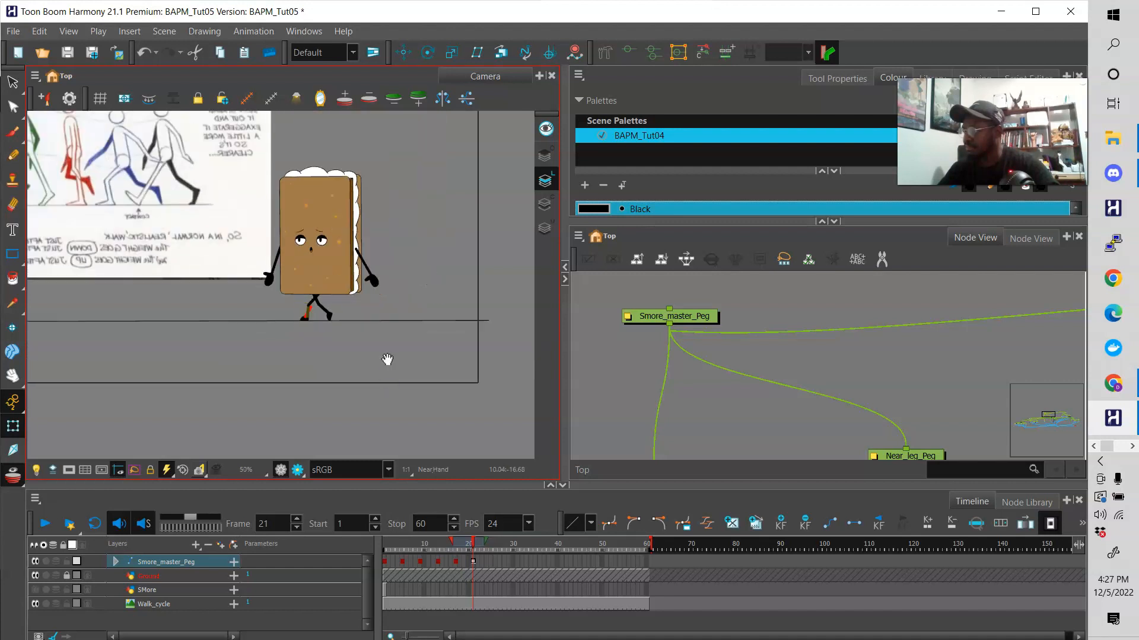
Rotate the far lower leg slightly backward from the knee at frame 21.
{"action": "left_click", "coordinate": [347, 315]}
{"action": "left_click", "coordinate": [325, 311]}
{"action": "left_click_drag", "start_coordinate": [342, 329], "coordinate": [346, 324]}
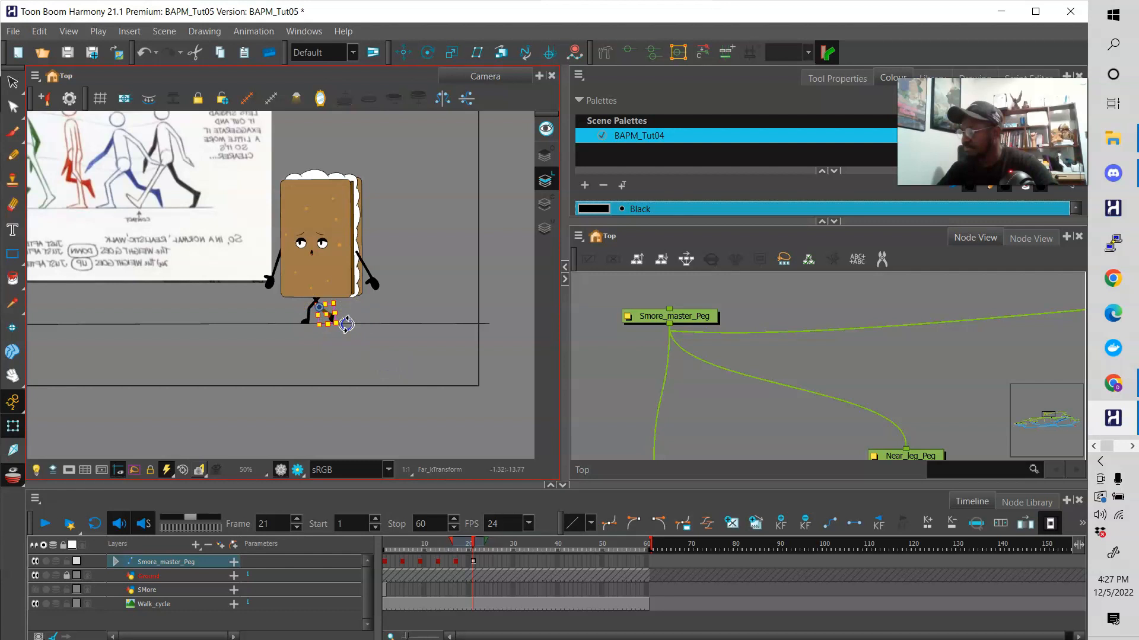
Fine-tune the near leg and the angle of the near foot at frame 21.
{"action": "left_click", "coordinate": [310, 304]}
{"action": "left_click", "coordinate": [314, 302]}
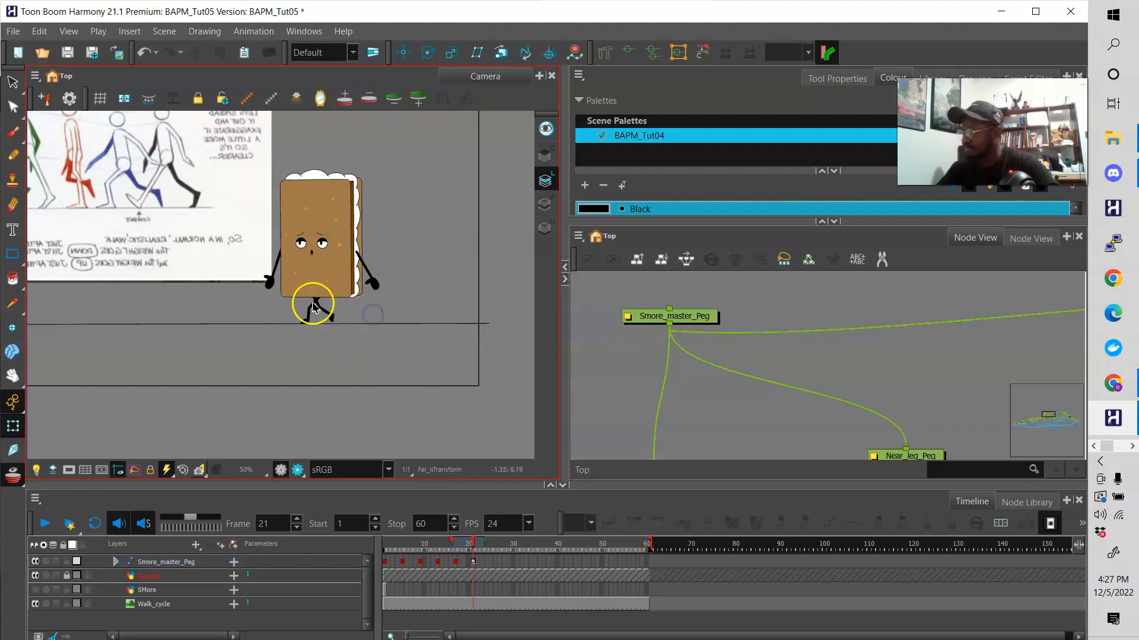
{"action": "left_click", "coordinate": [323, 336]}
{"action": "left_click", "coordinate": [304, 319]}
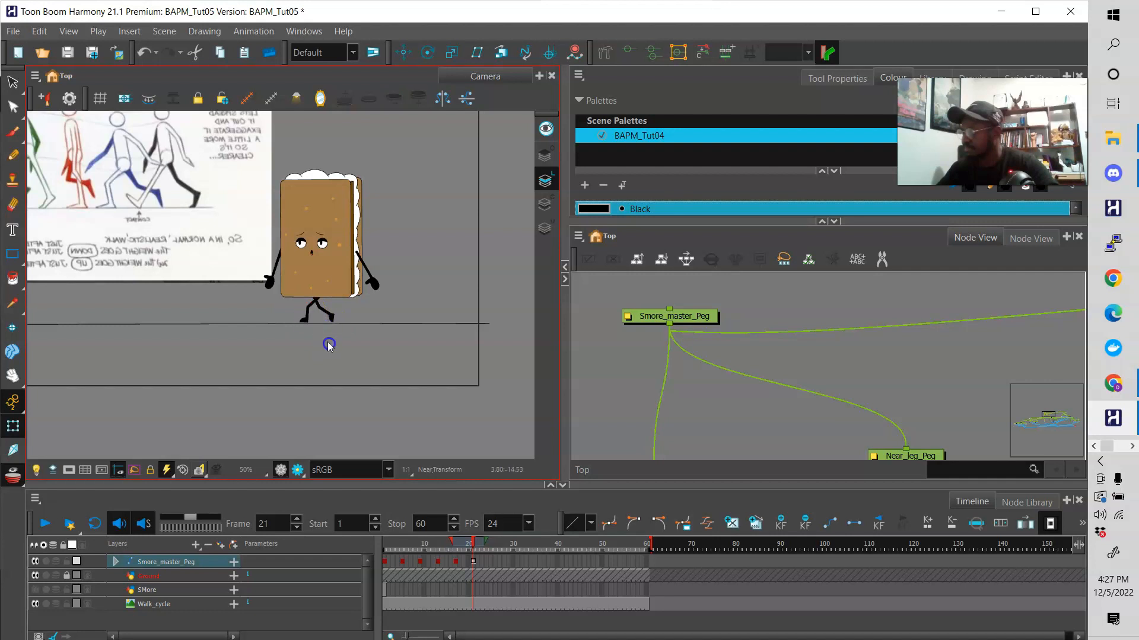
{"action": "left_click", "coordinate": [329, 346]}
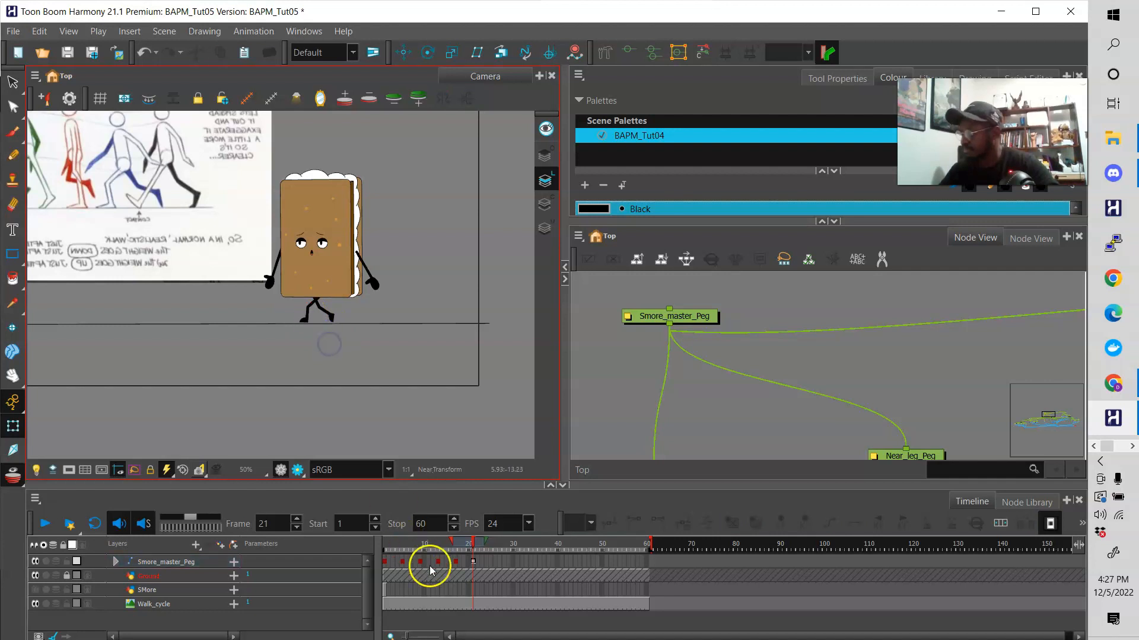
Insert a keyframe for the whole character at frame 21.
{"action": "left_click", "coordinate": [472, 562]}
{"action": "right_click", "coordinate": [473, 563]}
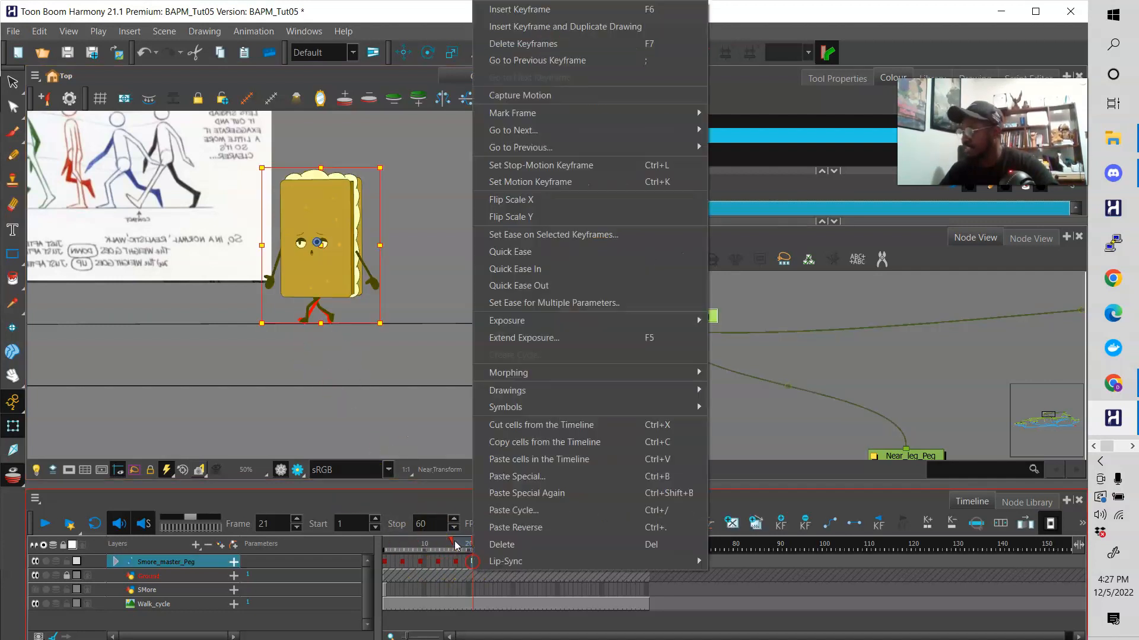
{"action": "left_click", "coordinate": [529, 8]}
Move the whole character slightly forward at frame 21 and compare the pose with the neighbouring frames.
{"action": "scroll", "coordinate": [339, 302], "scroll_direction": "up", "scroll_amount": 1}
{"action": "scroll", "coordinate": [341, 301], "scroll_direction": "up", "scroll_amount": 1}
{"action": "left_click_drag", "start_coordinate": [344, 204], "coordinate": [338, 203]}
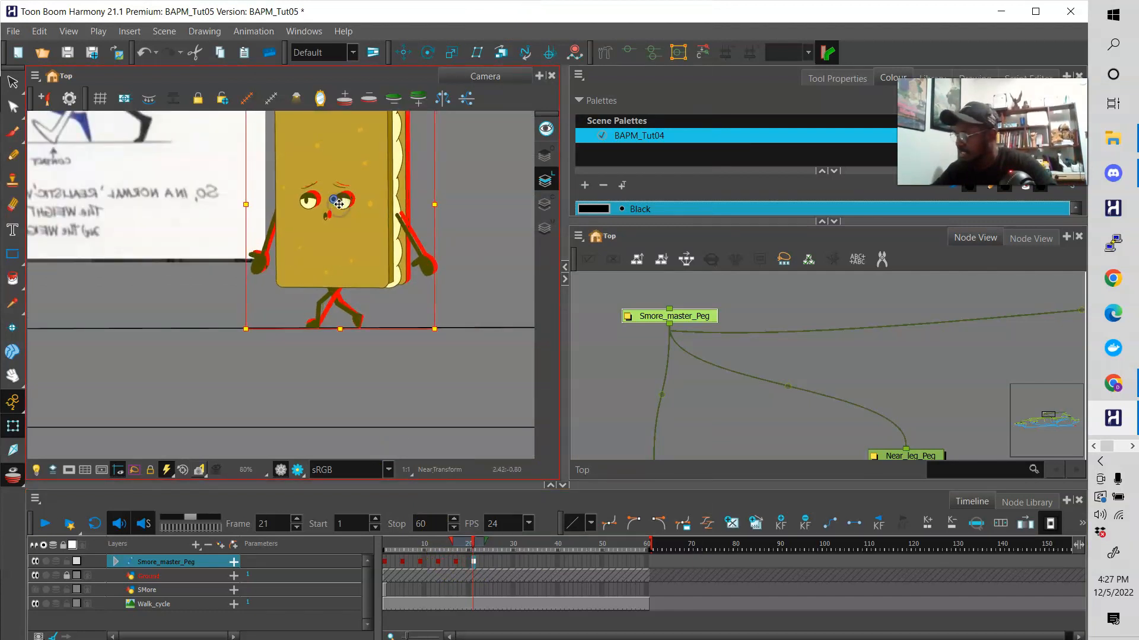
{"action": "left_click", "coordinate": [389, 295]}
{"action": "key", "text": "1"}
{"action": "key", "text": "1"}
{"action": "key", "text": "1"}
{"action": "left_click", "coordinate": [474, 547]}
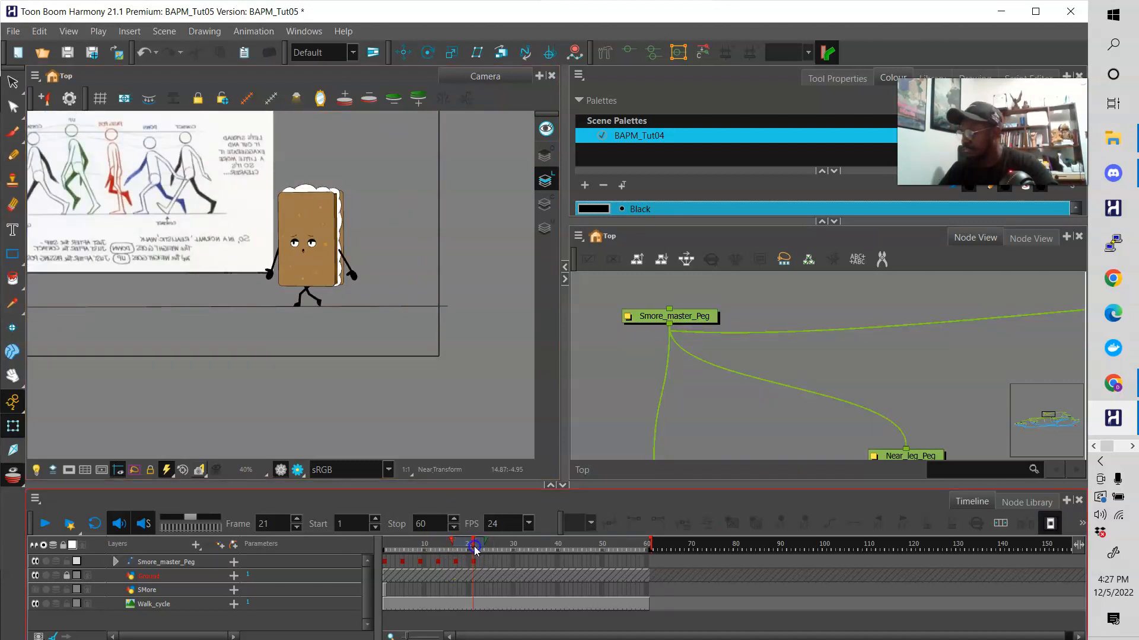
{"action": "mouse_move", "coordinate": [474, 547]}
{"action": "left_mouse_down"}
{"action": "mouse_move", "coordinate": [465, 552]}
{"action": "mouse_move", "coordinate": [479, 553]}
{"action": "left_mouse_up"}
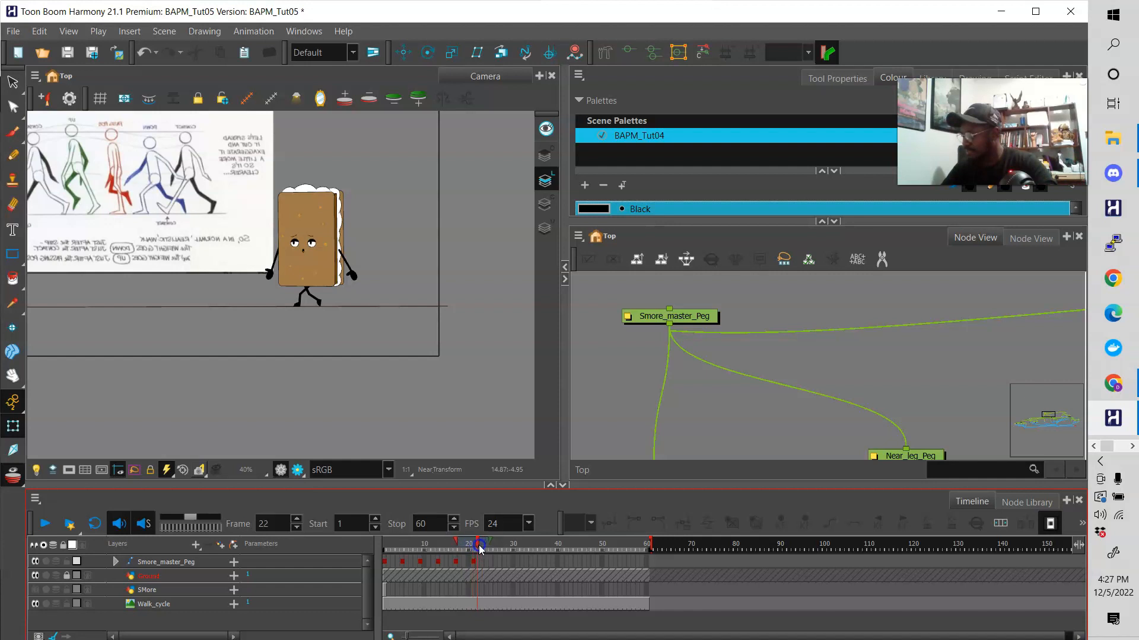
Rotate the near lower leg at frame 25 so the leg stands nearly straight beneath the body.
{"action": "key", "text": "2"}
{"action": "key", "text": "2"}
{"action": "key", "text": "2"}
{"action": "key", "text": "2"}
{"action": "left_click_drag", "start_coordinate": [362, 353], "coordinate": [384, 392]}
{"action": "left_click", "coordinate": [373, 310]}
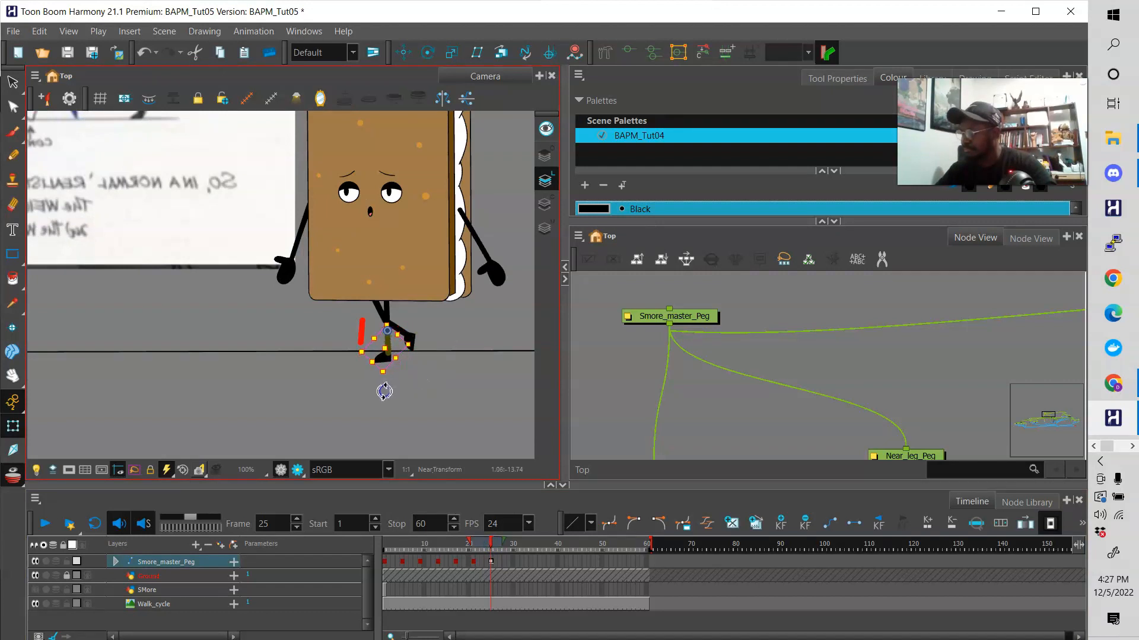
{"action": "left_click", "coordinate": [412, 389]}
Rotate the far upper leg beneath the body and bend the far lower leg backward at frame 25.
{"action": "left_click", "coordinate": [377, 310]}
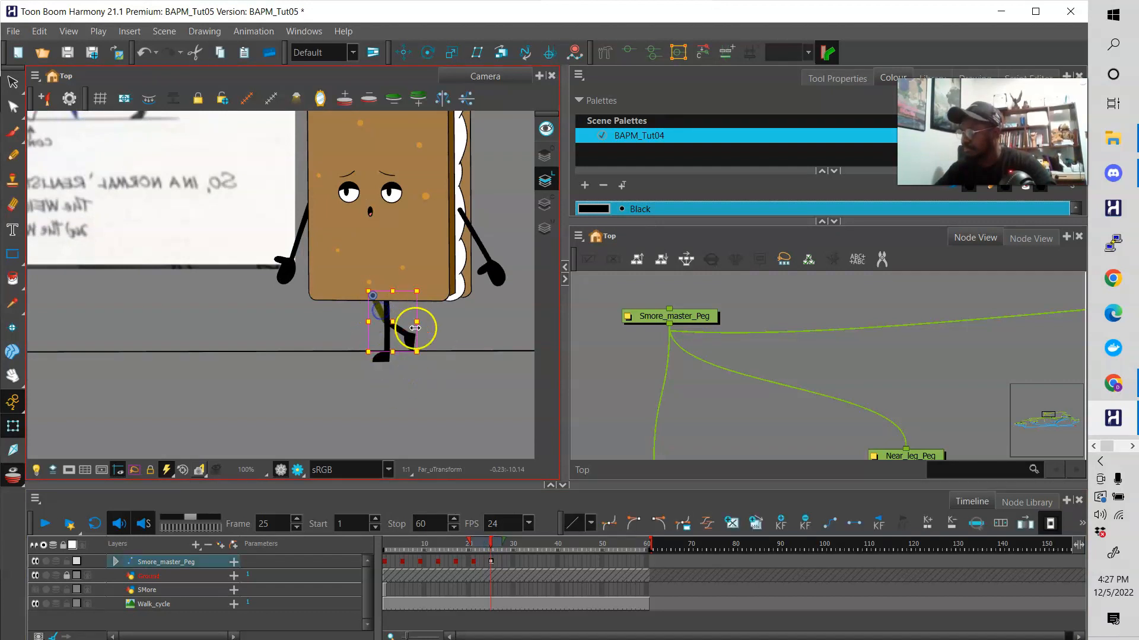
{"action": "left_click_drag", "start_coordinate": [426, 355], "coordinate": [394, 368]}
{"action": "left_click", "coordinate": [387, 343]}
{"action": "left_click", "coordinate": [419, 361]}
{"action": "left_click", "coordinate": [380, 332]}
{"action": "left_click_drag", "start_coordinate": [408, 371], "coordinate": [415, 332]}
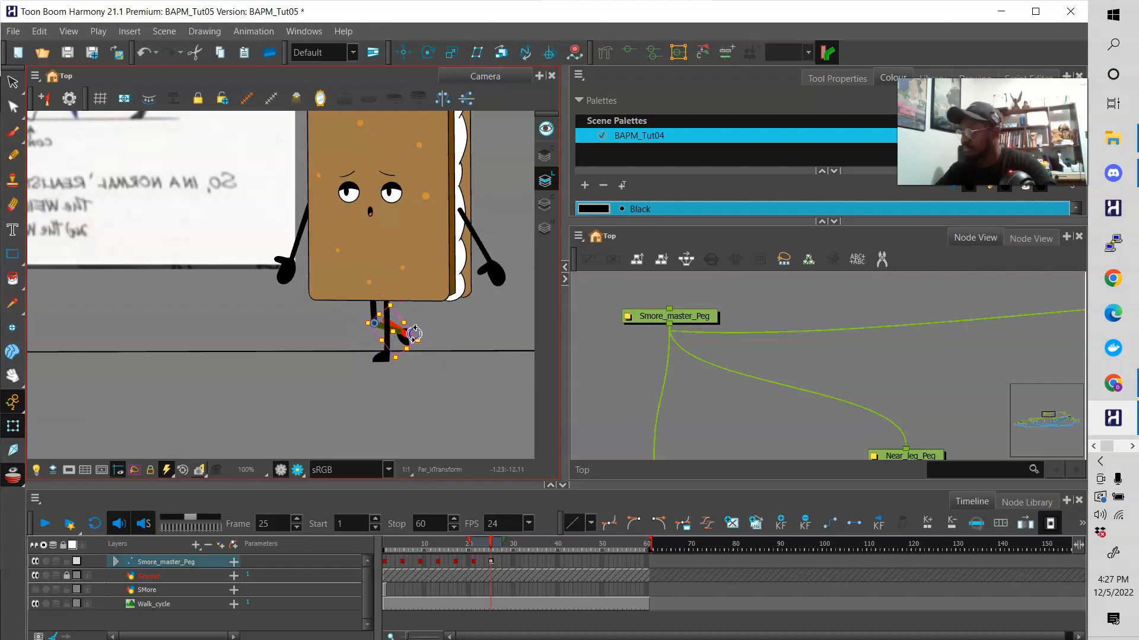
Save the scene and refine the far upper leg's angle at frame 25.
{"action": "key", "text": "ctrl+s"}
{"action": "left_click", "coordinate": [377, 309]}
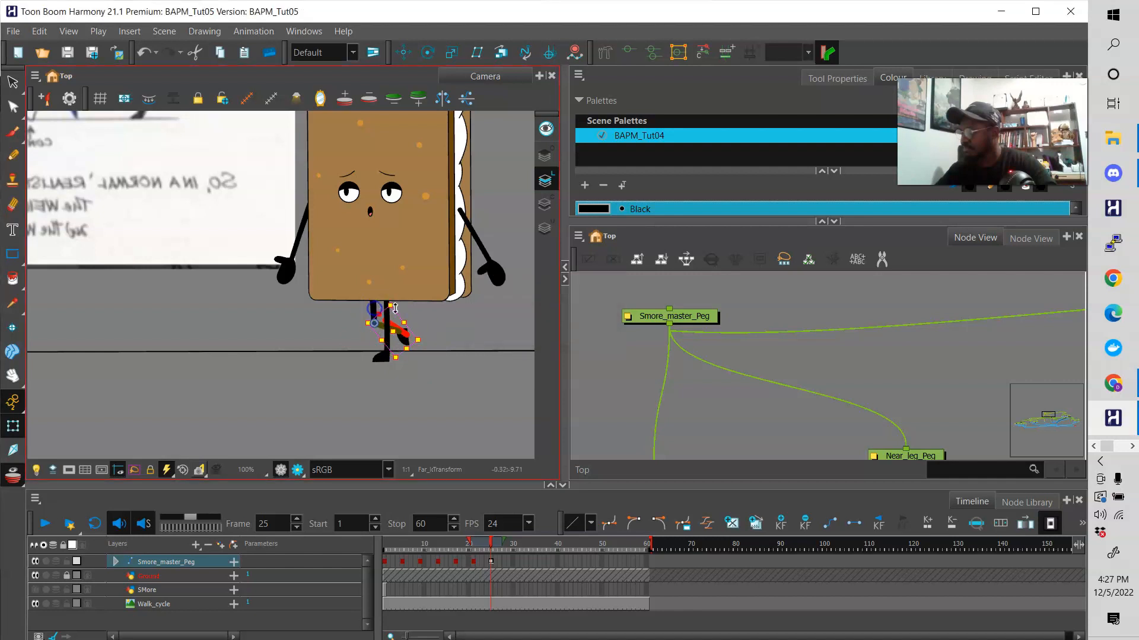
{"action": "left_click", "coordinate": [376, 306]}
{"action": "left_click_drag", "start_coordinate": [414, 323], "coordinate": [414, 352]}
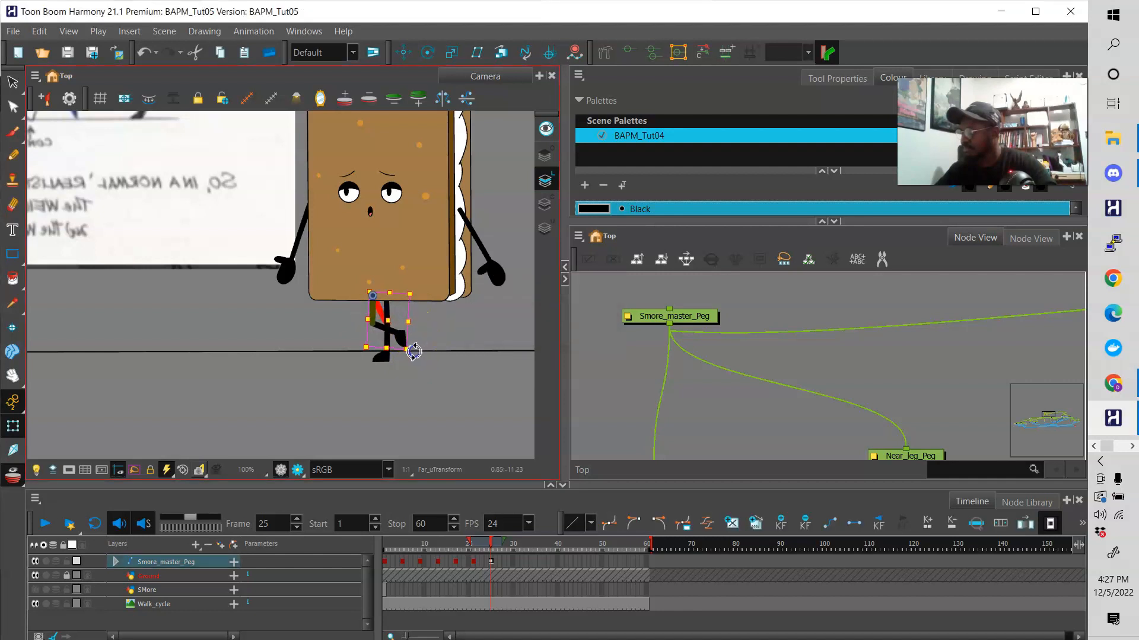
{"action": "left_click", "coordinate": [425, 346]}
Insert a keyframe for the whole character at frame 25.
{"action": "scroll", "coordinate": [444, 320], "scroll_direction": "down", "scroll_amount": 3}
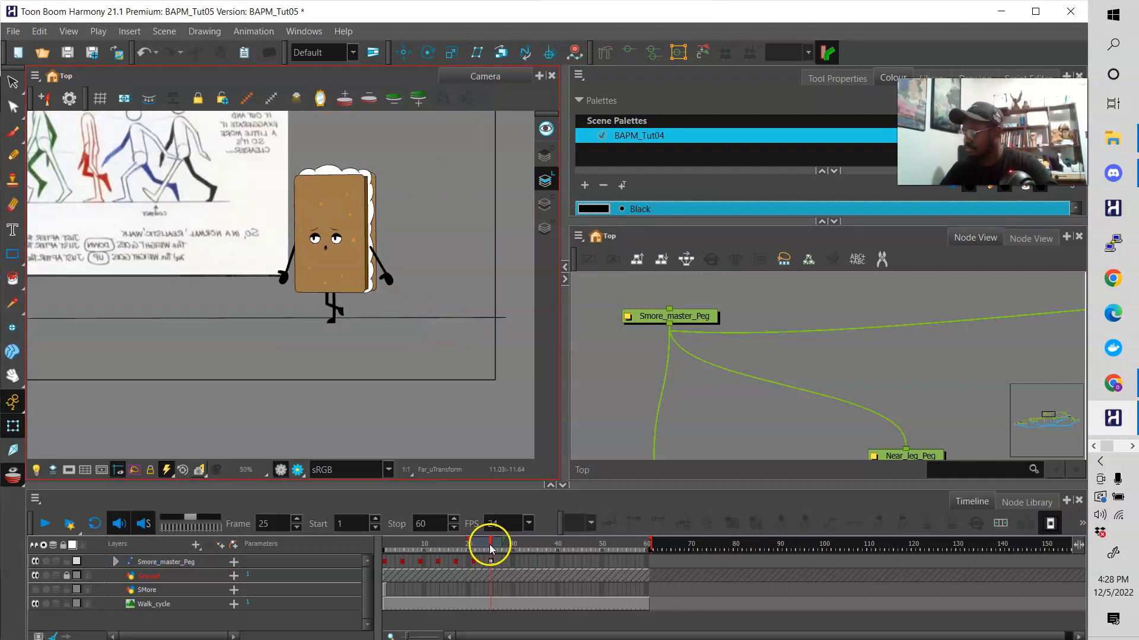
{"action": "left_click_drag", "start_coordinate": [491, 548], "coordinate": [492, 549]}
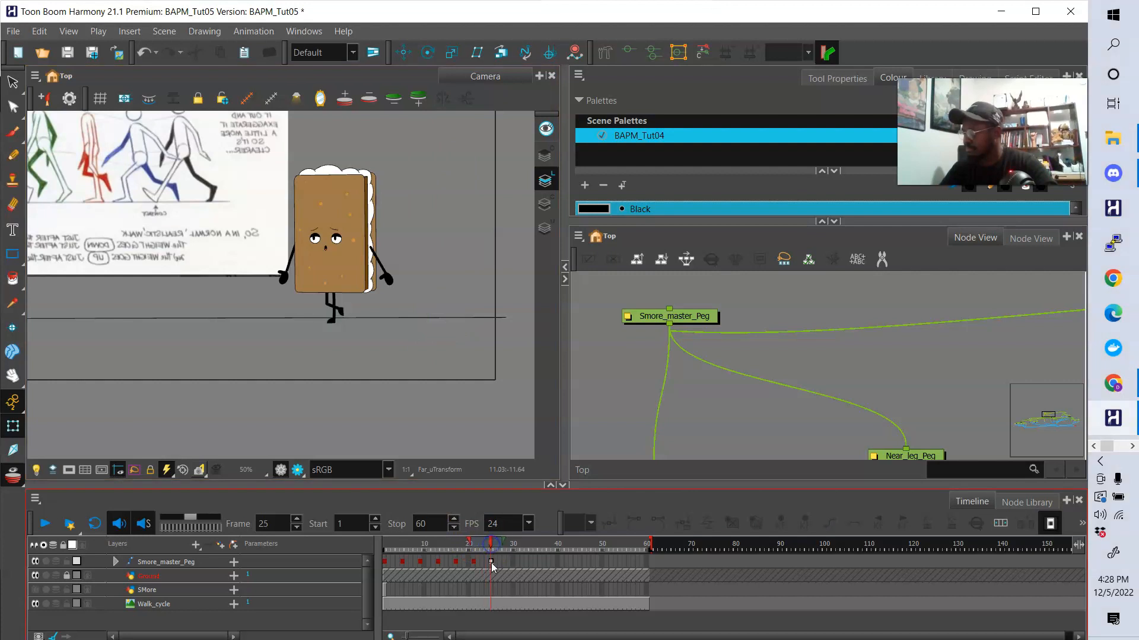
{"action": "left_click", "coordinate": [491, 563]}
{"action": "right_click", "coordinate": [491, 563]}
{"action": "left_click", "coordinate": [536, 9]}
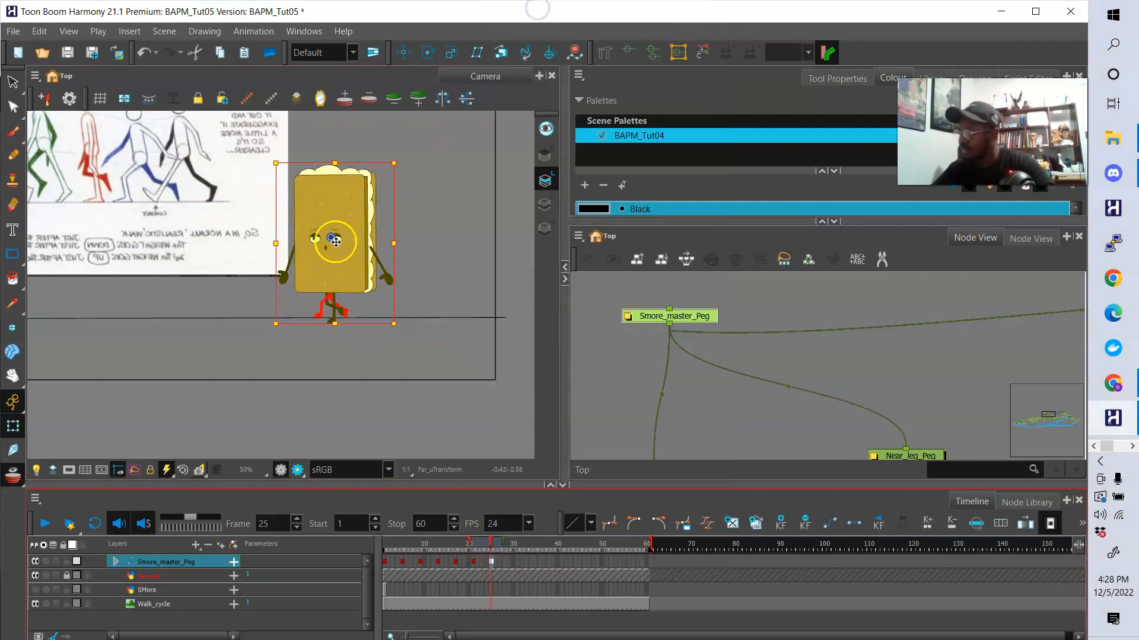
Move the whole character forward and up to the ground line for the frame 25 pose, and compare it with the neighbouring frames.
{"action": "left_click_drag", "start_coordinate": [343, 287], "coordinate": [339, 280]}
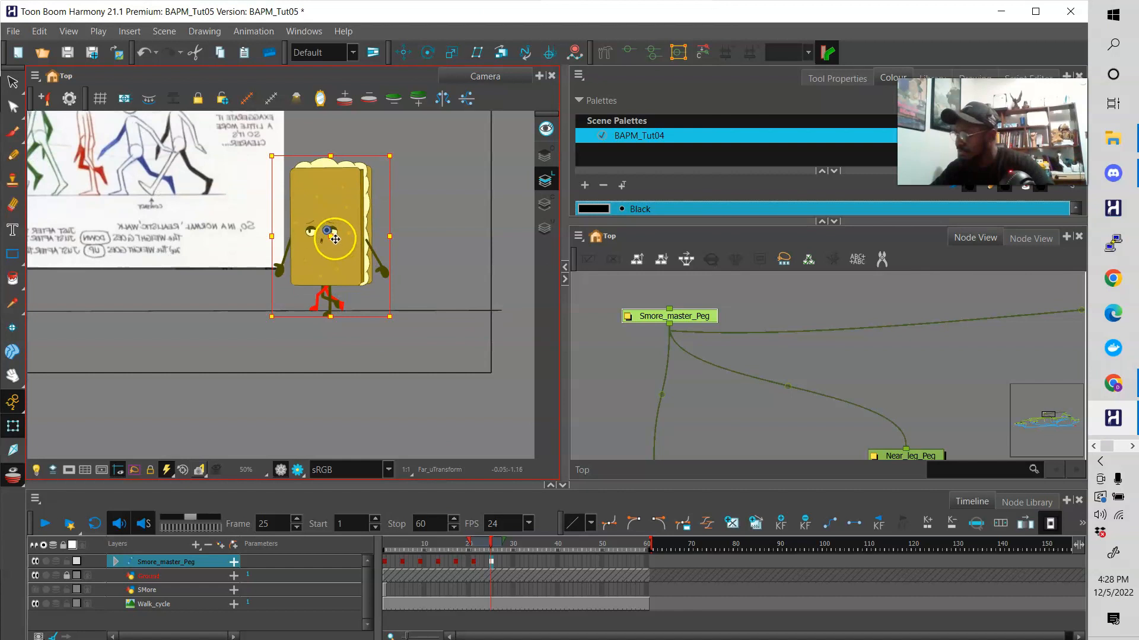
{"action": "left_click", "coordinate": [482, 550]}
{"action": "left_click_drag", "start_coordinate": [484, 553], "coordinate": [496, 552]}
{"action": "mouse_move", "coordinate": [324, 235]}
{"action": "left_mouse_down"}
{"action": "mouse_move", "coordinate": [312, 223]}
{"action": "mouse_move", "coordinate": [321, 234]}
{"action": "left_mouse_up"}
{"action": "left_click", "coordinate": [410, 278]}
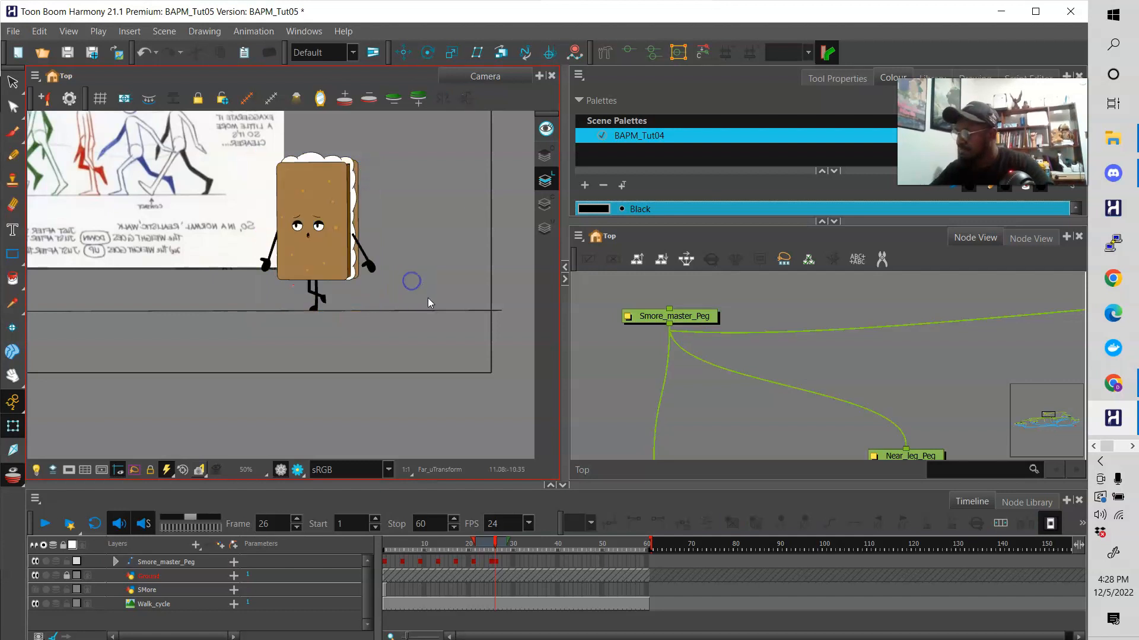
{"action": "left_click", "coordinate": [493, 563]}
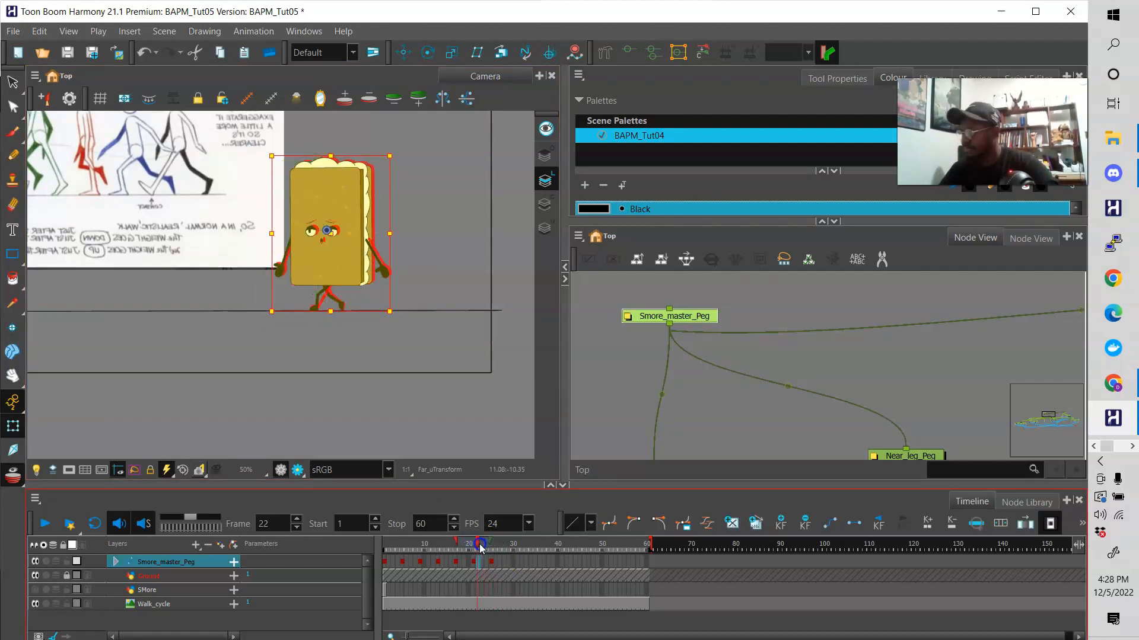
{"action": "left_click", "coordinate": [438, 360]}
{"action": "scroll", "coordinate": [417, 318], "scroll_direction": "up", "scroll_amount": 2}
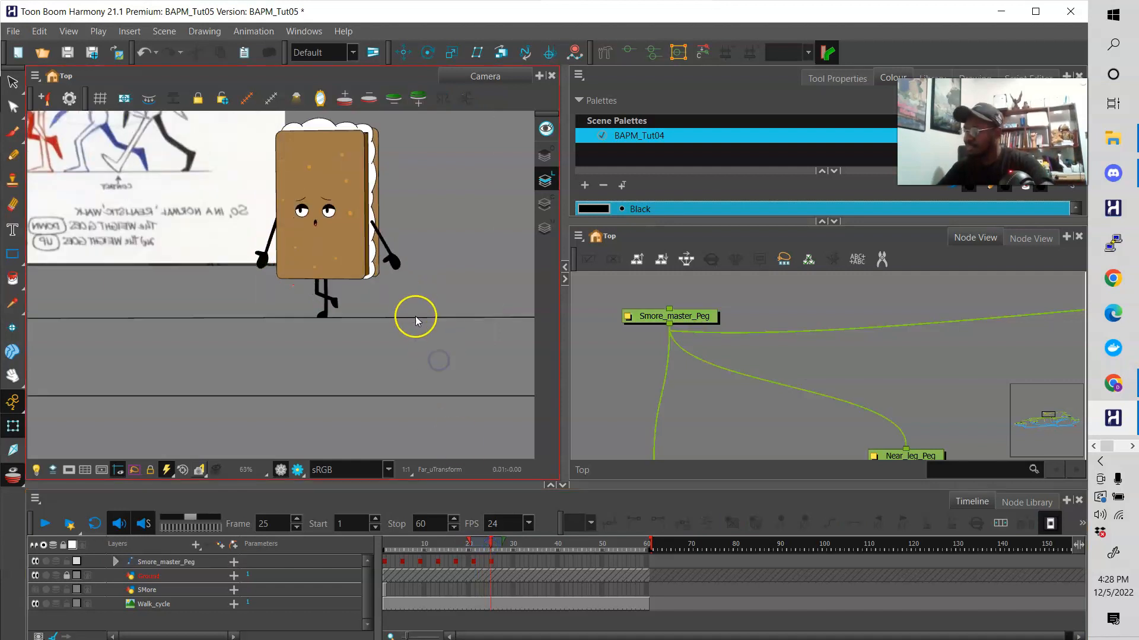
{"action": "scroll", "coordinate": [435, 388], "scroll_direction": "down", "scroll_amount": 2}
{"action": "scroll", "coordinate": [434, 390], "scroll_direction": "down", "scroll_amount": 1}
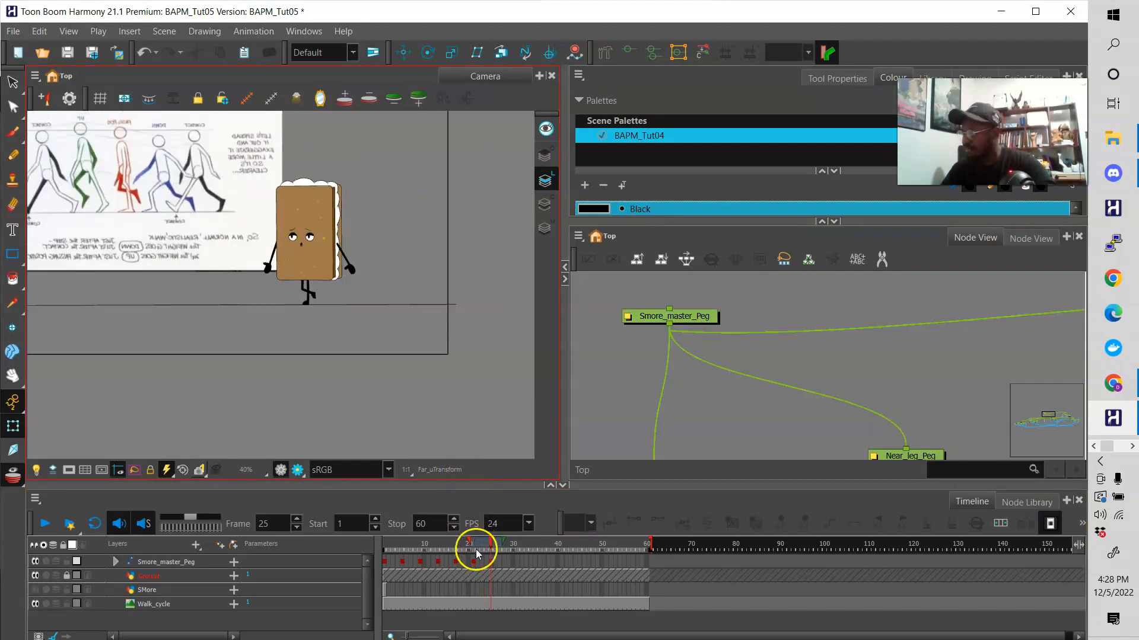
{"action": "mouse_move", "coordinate": [484, 547]}
{"action": "left_mouse_down"}
{"action": "mouse_move", "coordinate": [400, 548]}
{"action": "mouse_move", "coordinate": [493, 547]}
{"action": "left_mouse_up"}
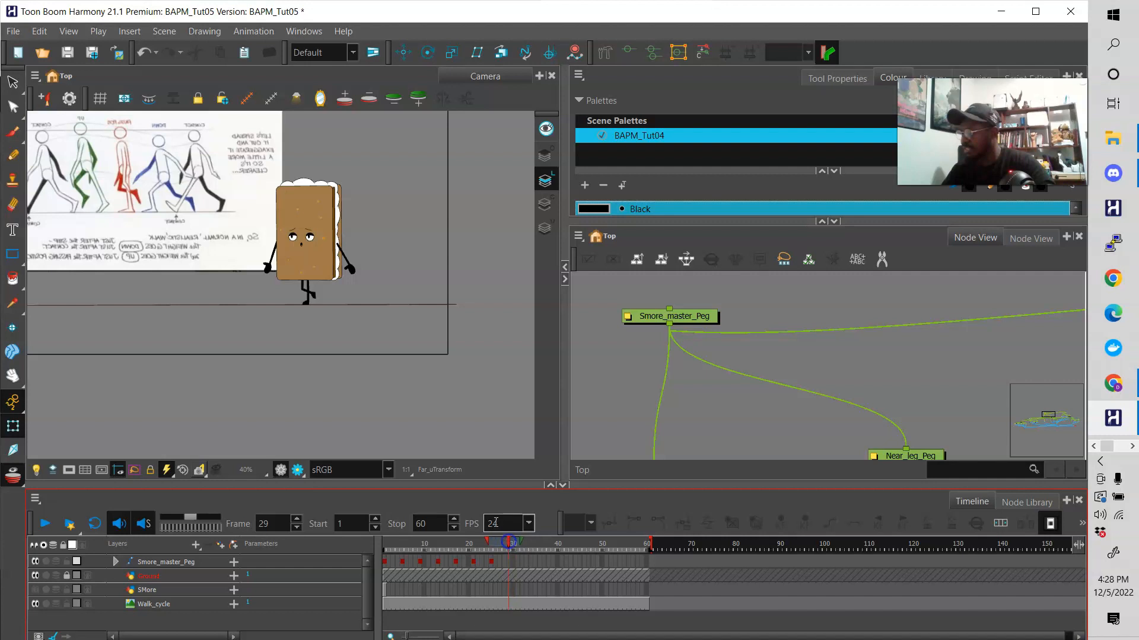
Swing the near leg backward and adjust its lower part at frame 29.
{"action": "scroll", "coordinate": [440, 394], "scroll_direction": "up", "scroll_amount": 3}
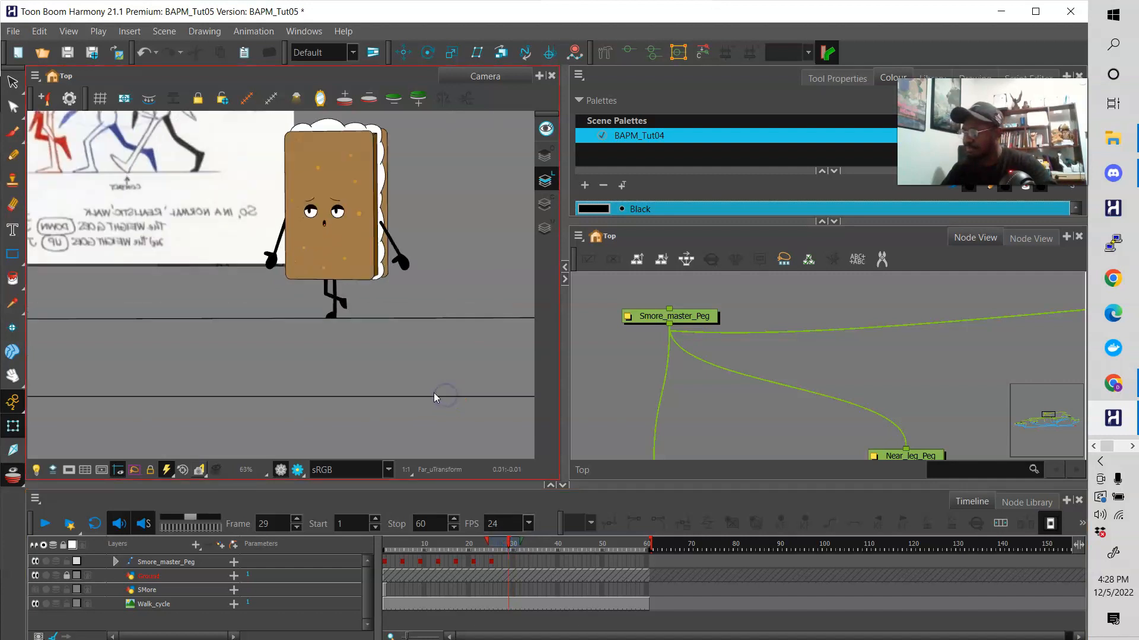
{"action": "left_click", "coordinate": [351, 282]}
{"action": "left_click_drag", "start_coordinate": [362, 332], "coordinate": [391, 325]}
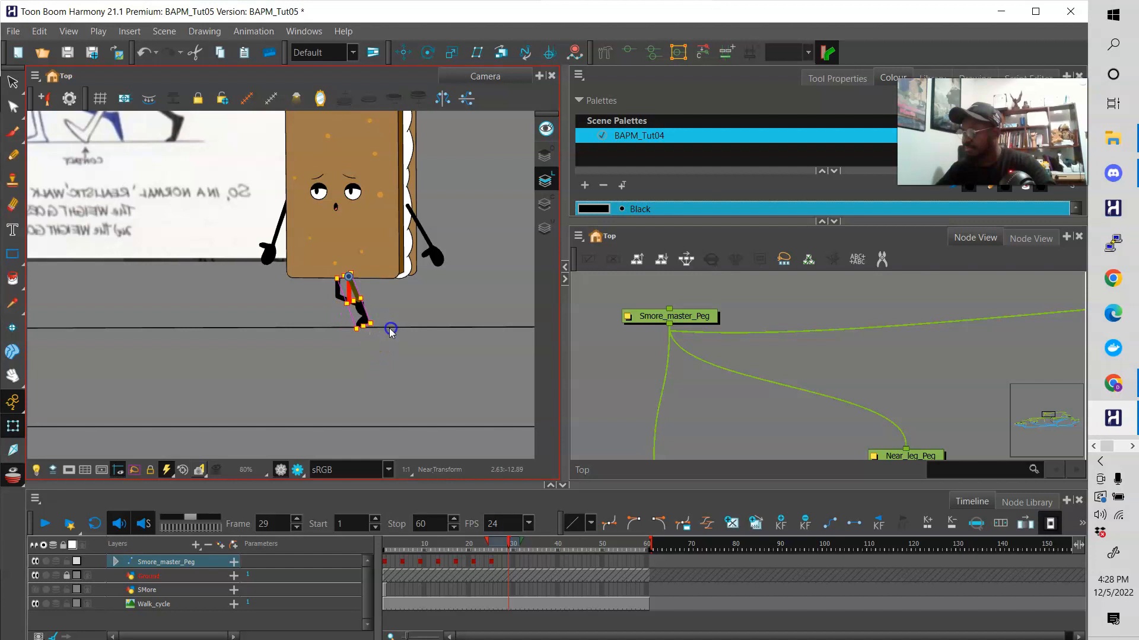
{"action": "left_click", "coordinate": [394, 352]}
{"action": "left_click", "coordinate": [358, 324]}
{"action": "left_click_drag", "start_coordinate": [381, 338], "coordinate": [344, 326]}
{"action": "left_click", "coordinate": [402, 342]}
Rotate the far upper leg forward with its knee bent at frame 29.
{"action": "left_click", "coordinate": [338, 286]}
{"action": "key", "text": "2"}
{"action": "key", "text": "2"}
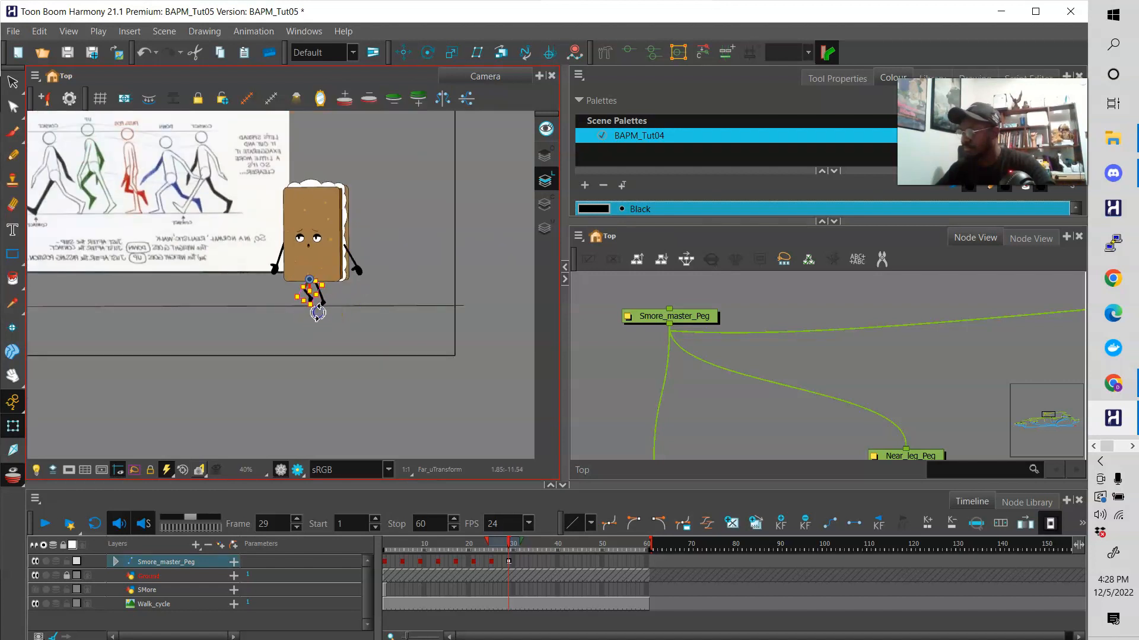
{"action": "left_click", "coordinate": [353, 331]}
Insert a keyframe for the whole character at frame 29.
{"action": "left_click", "coordinate": [509, 545]}
{"action": "left_click_drag", "start_coordinate": [502, 548], "coordinate": [508, 549]}
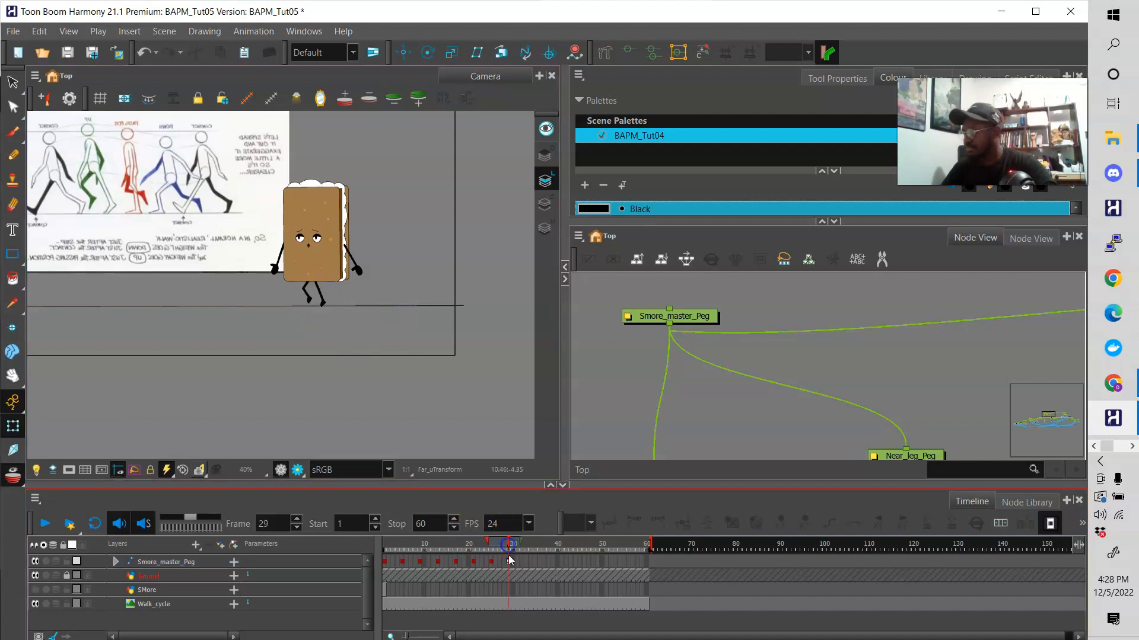
{"action": "left_click", "coordinate": [510, 560]}
{"action": "right_click", "coordinate": [510, 560]}
{"action": "left_click", "coordinate": [554, 10]}
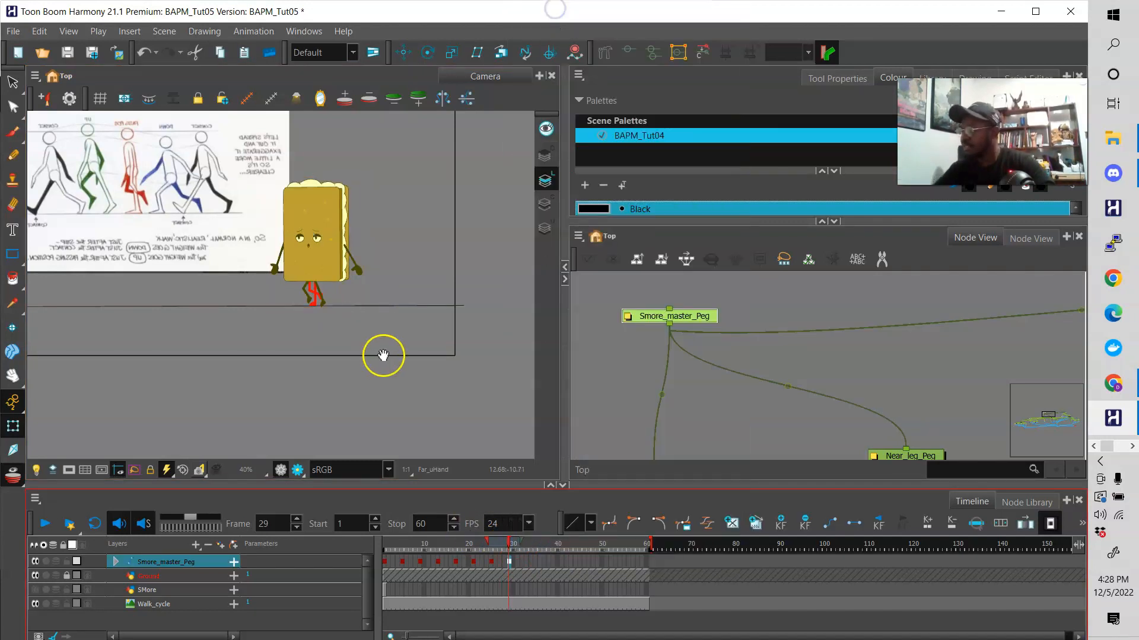
Move the whole character forward along the ground line at frame 29.
{"action": "scroll", "coordinate": [383, 356], "scroll_direction": "up", "scroll_amount": 3}
{"action": "left_click", "coordinate": [417, 325]}
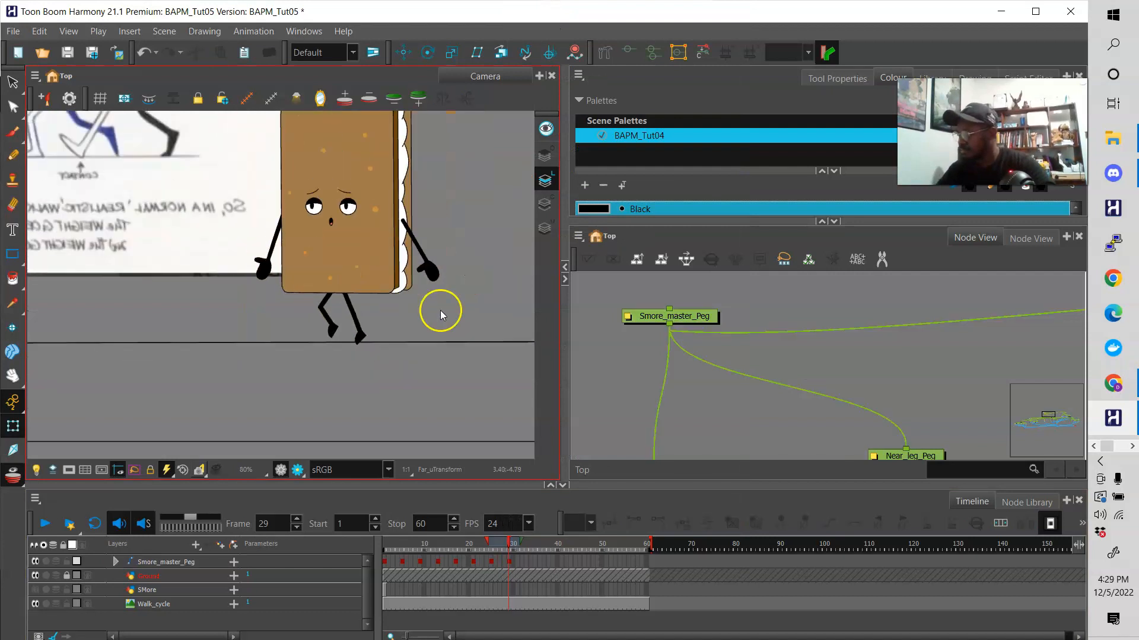
{"action": "left_click", "coordinate": [508, 561]}
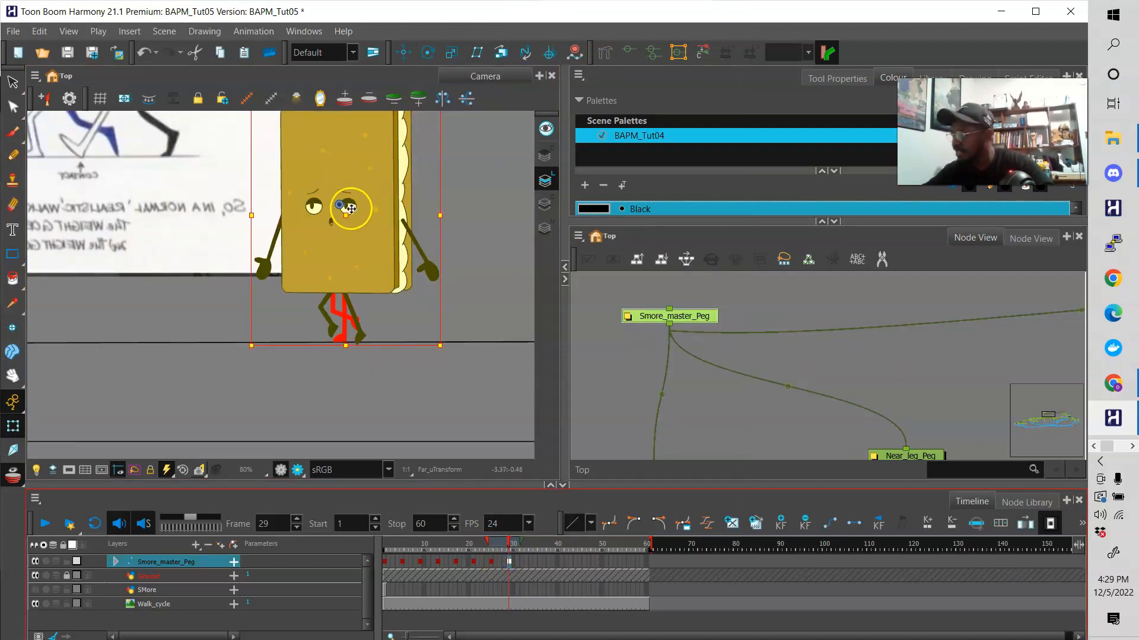
{"action": "left_click_drag", "start_coordinate": [350, 208], "coordinate": [325, 215]}
{"action": "key", "text": "1"}
{"action": "key", "text": "1"}
{"action": "key", "text": "1"}
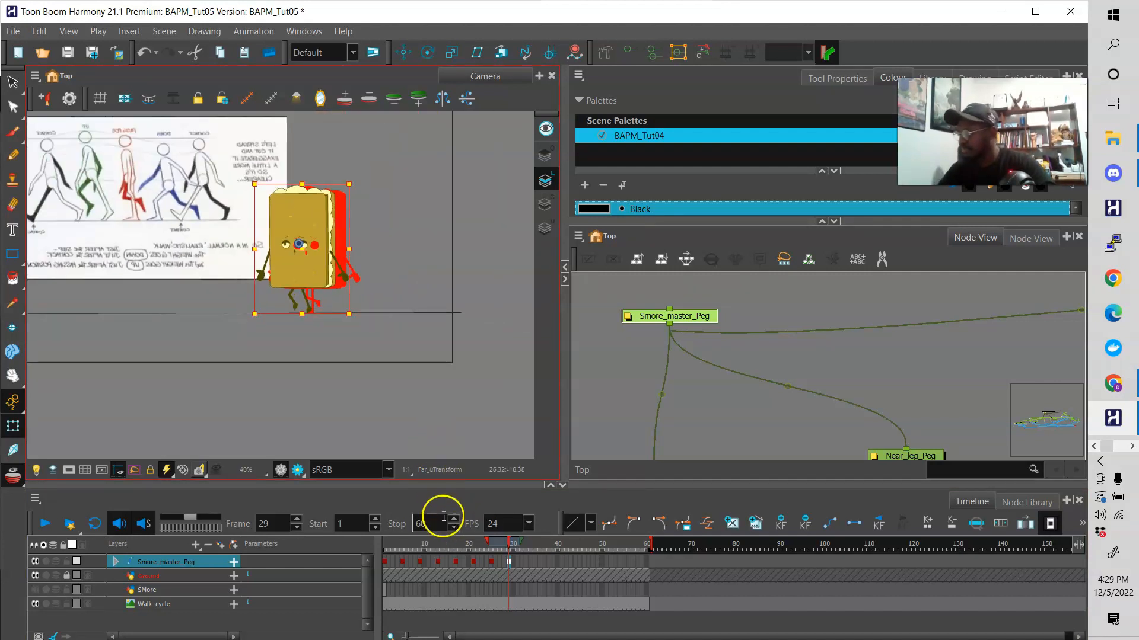
Rotate the near foot at frame 29 to suit the push-off pose.
{"action": "key", "text": "2"}
{"action": "key", "text": "2"}
{"action": "key", "text": "2"}
{"action": "key", "text": "2"}
{"action": "left_click", "coordinate": [385, 404]}
{"action": "left_click", "coordinate": [352, 350]}
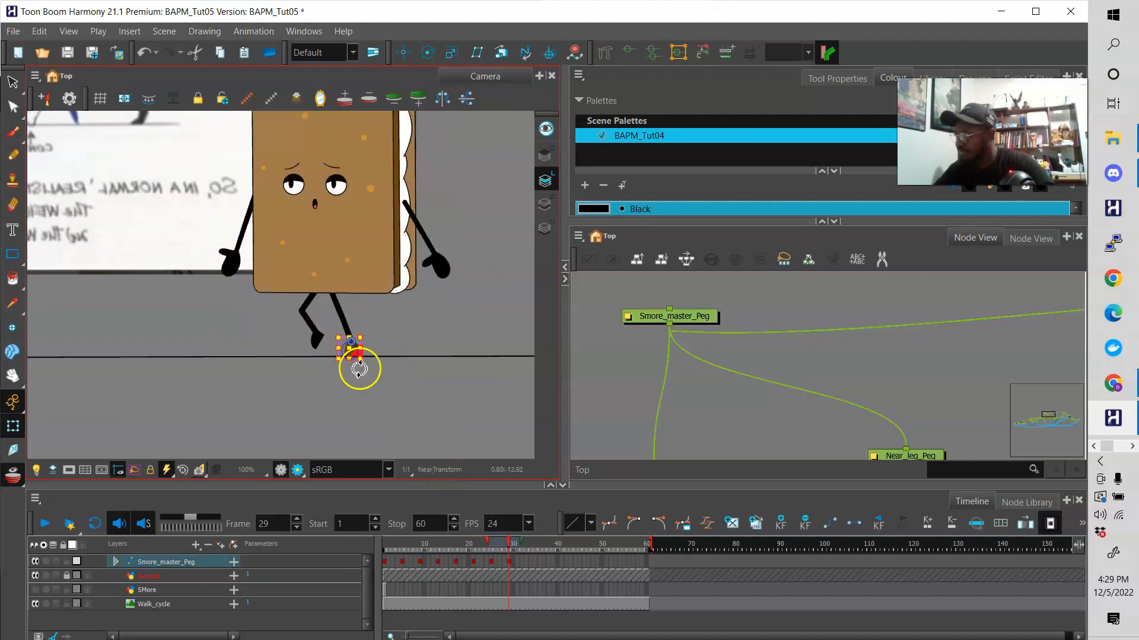
{"action": "left_click_drag", "start_coordinate": [360, 369], "coordinate": [372, 367]}
Nudge the whole character slightly forward and up at frame 29 and check the pose against the previous frames.
{"action": "left_click", "coordinate": [508, 561]}
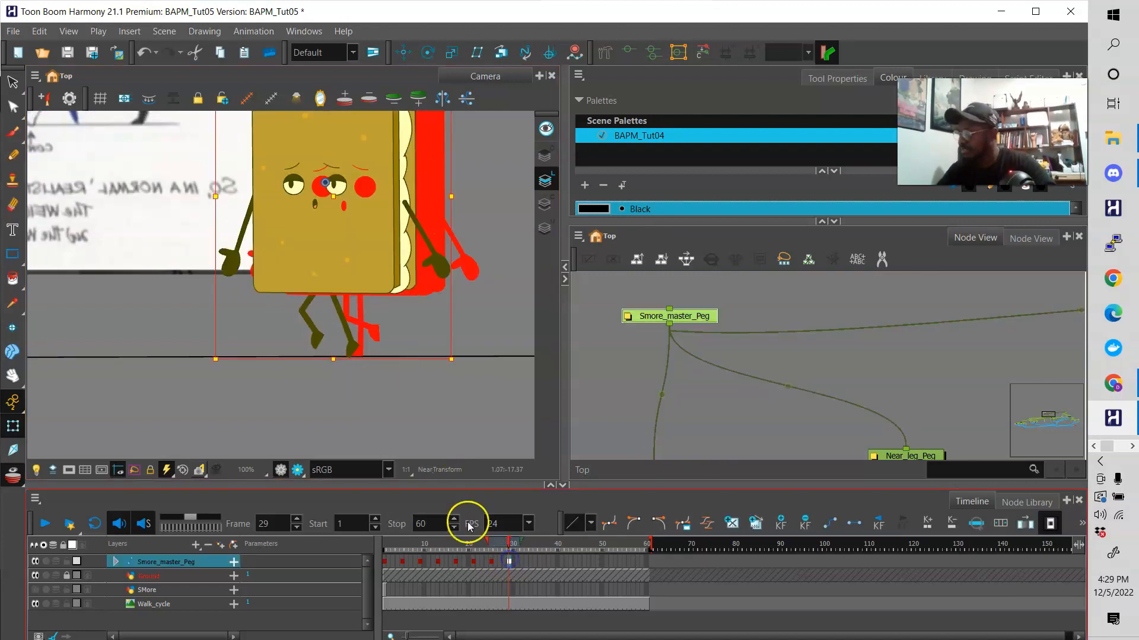
{"action": "left_click_drag", "start_coordinate": [332, 194], "coordinate": [330, 195]}
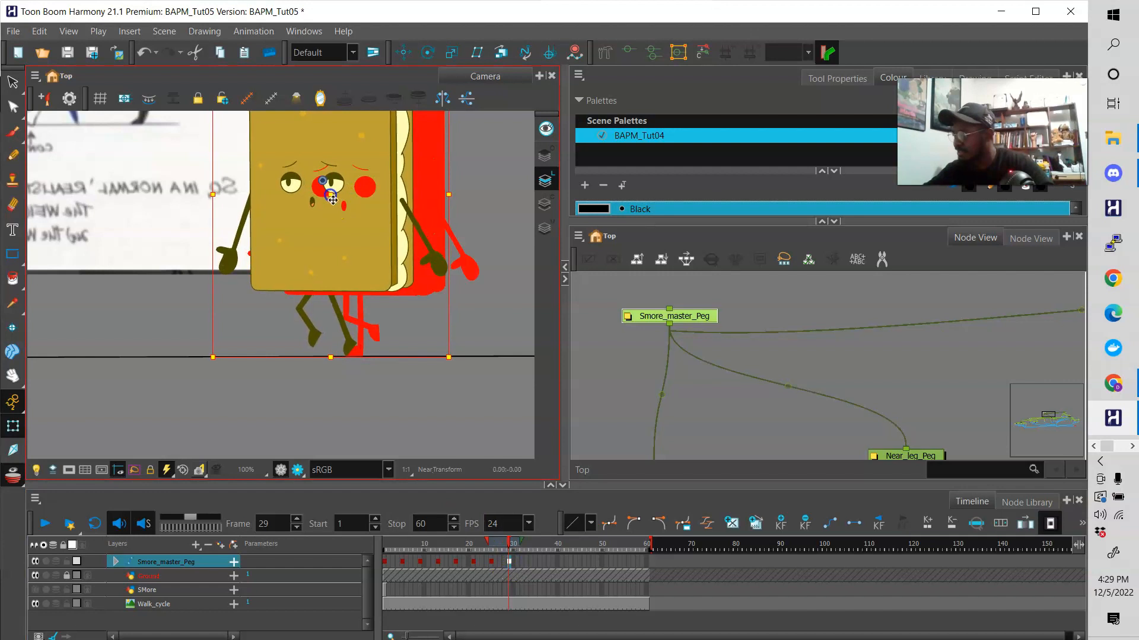
{"action": "left_click", "coordinate": [387, 401]}
{"action": "scroll", "coordinate": [391, 401], "scroll_direction": "down", "scroll_amount": 5}
{"action": "left_click", "coordinate": [508, 545]}
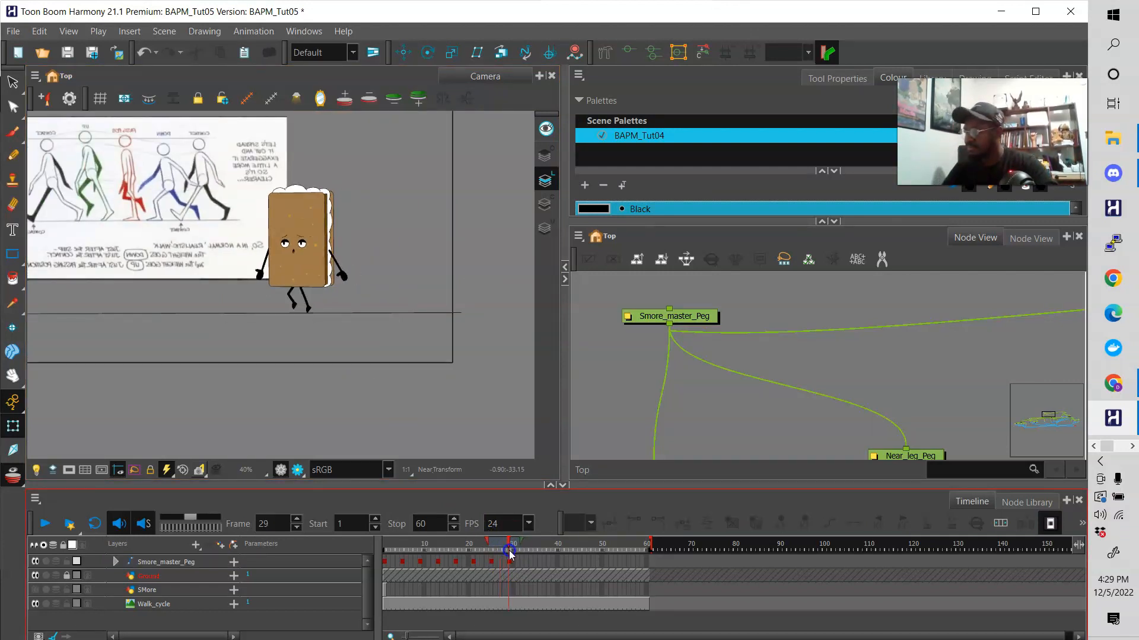
Copy the whole character's keyframe from frame 1 and paste it at frame 33.
{"action": "left_click", "coordinate": [512, 563]}
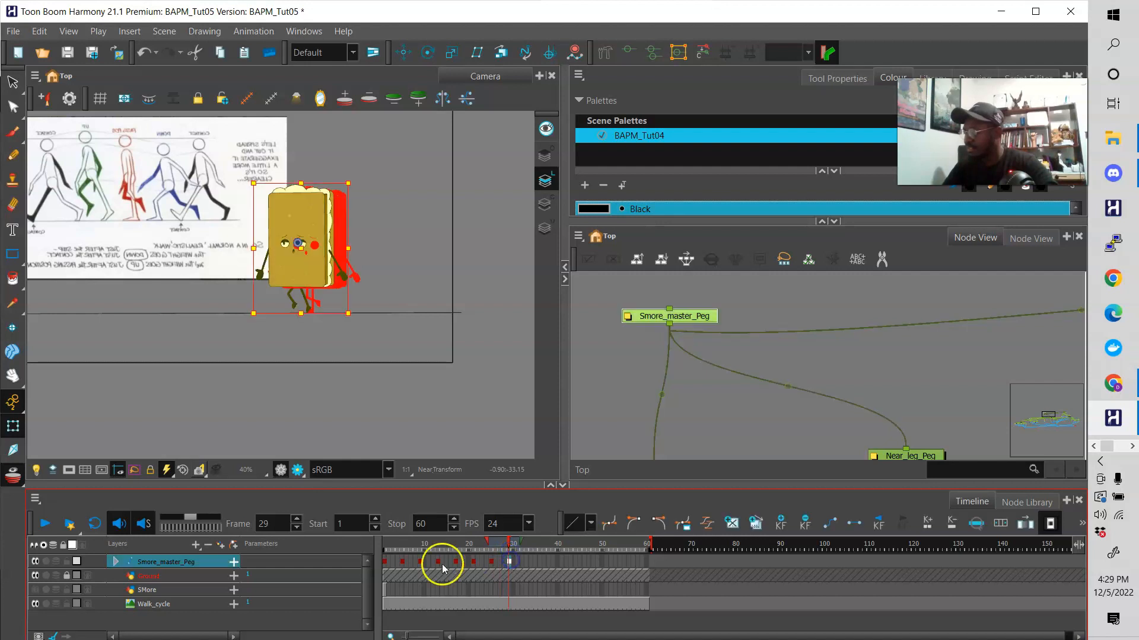
{"action": "left_click", "coordinate": [384, 562]}
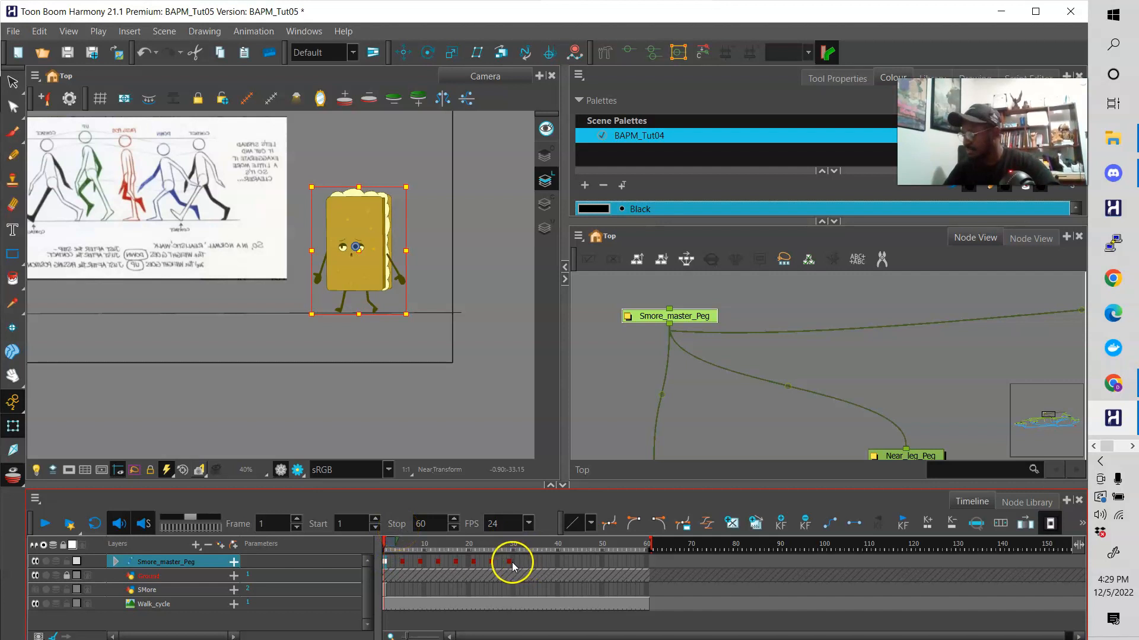
{"action": "left_click_drag", "start_coordinate": [510, 544], "coordinate": [517, 547]}
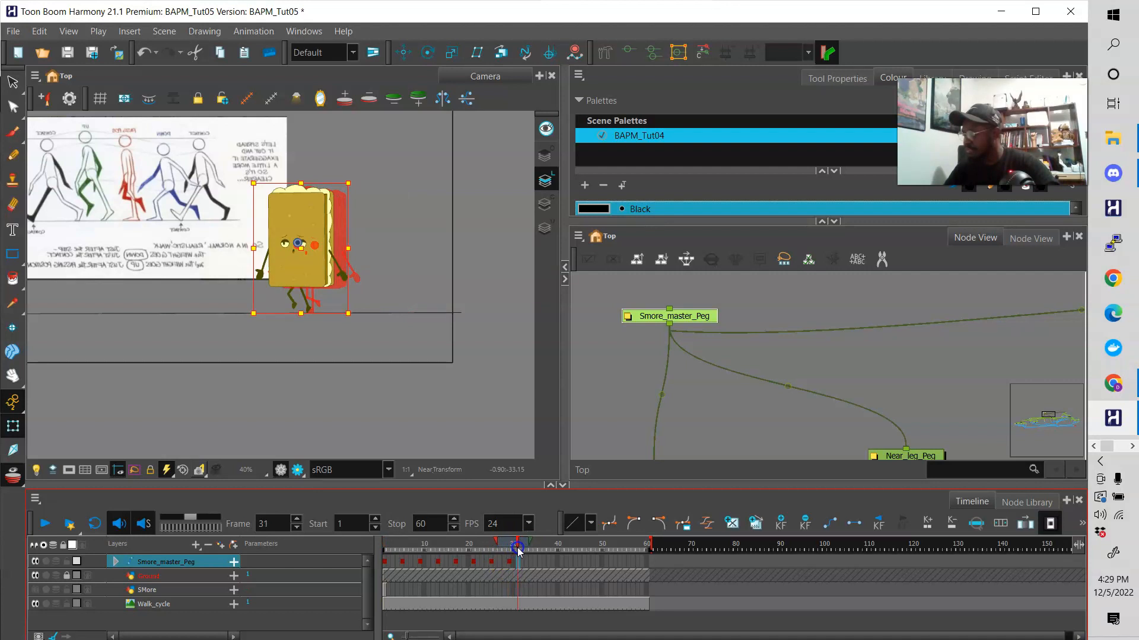
{"action": "left_click_drag", "start_coordinate": [517, 550], "coordinate": [389, 550]}
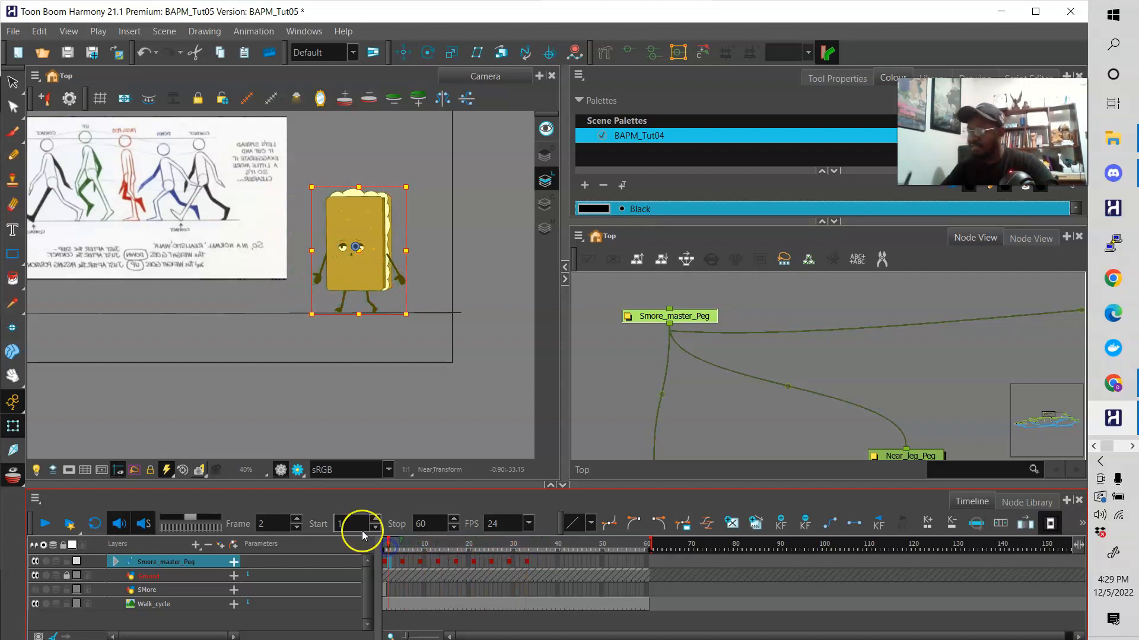
Play back the walk cycle several times and scrub through its frames up to frame 33 to check the motion.
{"action": "left_click", "coordinate": [43, 524]}
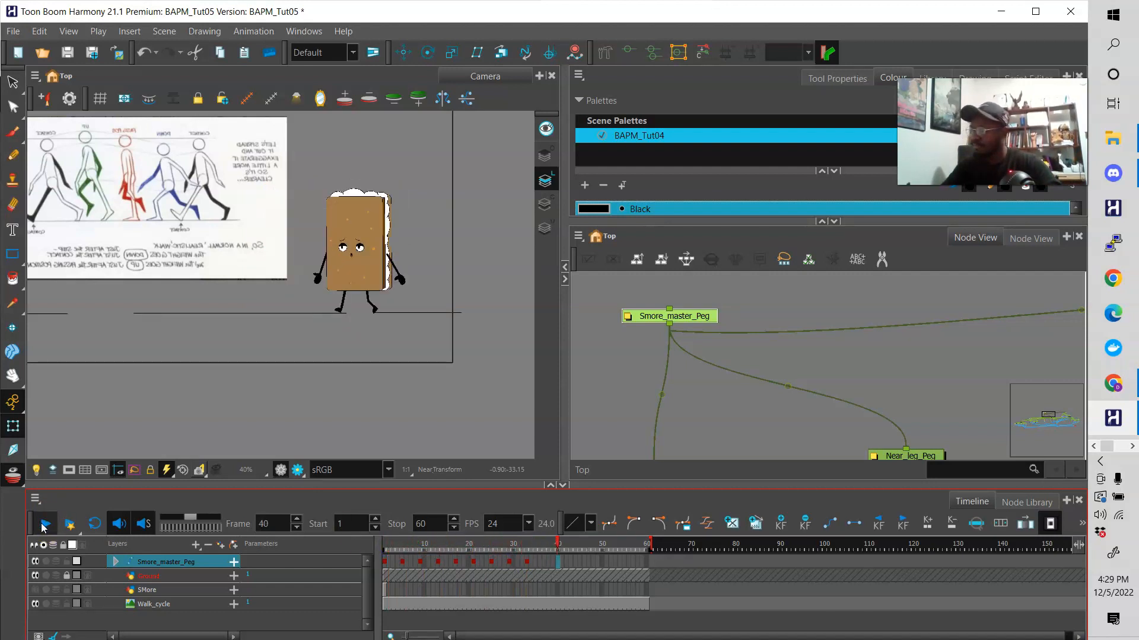
{"action": "left_click", "coordinate": [44, 528]}
{"action": "mouse_move", "coordinate": [407, 543]}
{"action": "left_mouse_down"}
{"action": "mouse_move", "coordinate": [384, 543]}
{"action": "mouse_move", "coordinate": [449, 543]}
{"action": "mouse_move", "coordinate": [413, 545]}
{"action": "left_mouse_up"}
{"action": "left_click", "coordinate": [44, 525]}
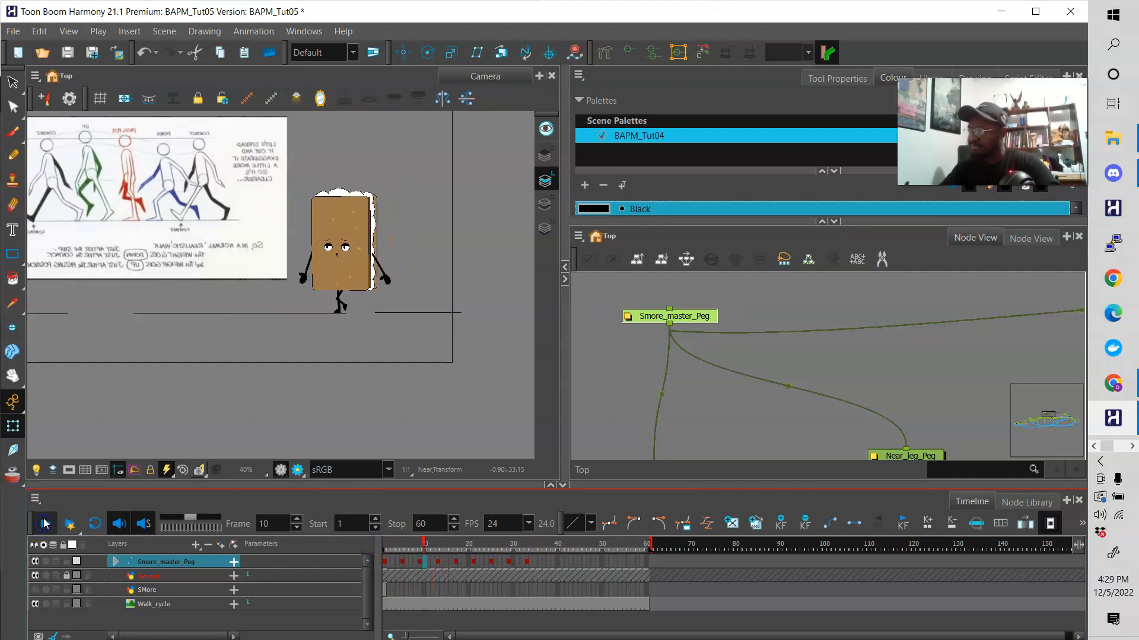
{"action": "left_click", "coordinate": [44, 525]}
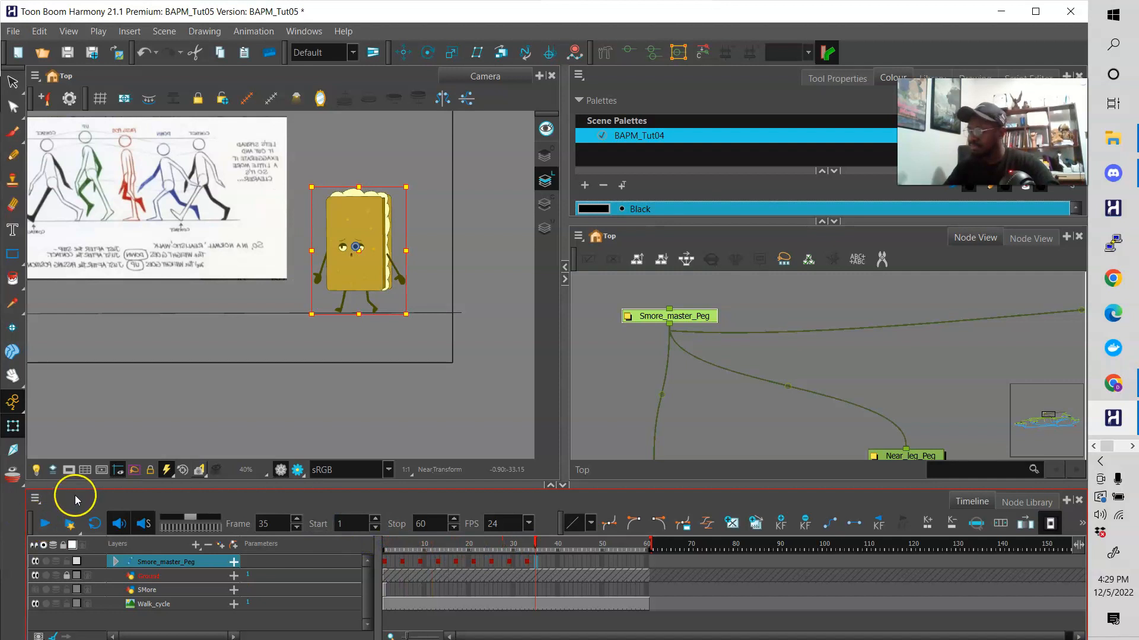
{"action": "left_click", "coordinate": [418, 547]}
{"action": "left_click", "coordinate": [43, 524]}
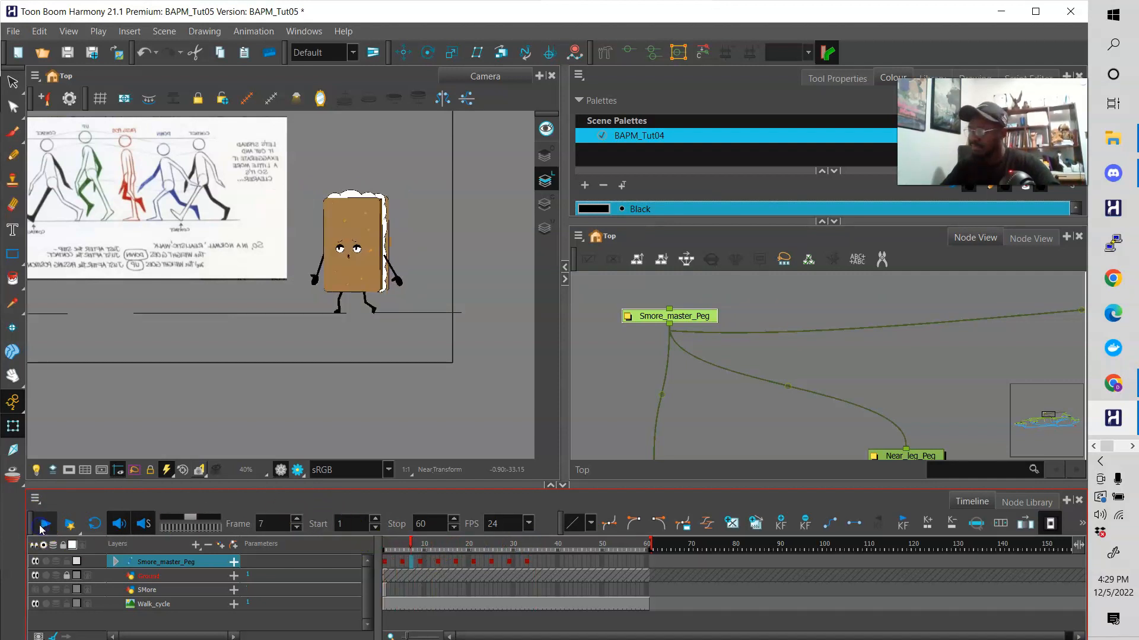
{"action": "left_click", "coordinate": [44, 524]}
{"action": "left_click_drag", "start_coordinate": [422, 545], "coordinate": [527, 546]}
{"action": "left_click", "coordinate": [490, 523]}
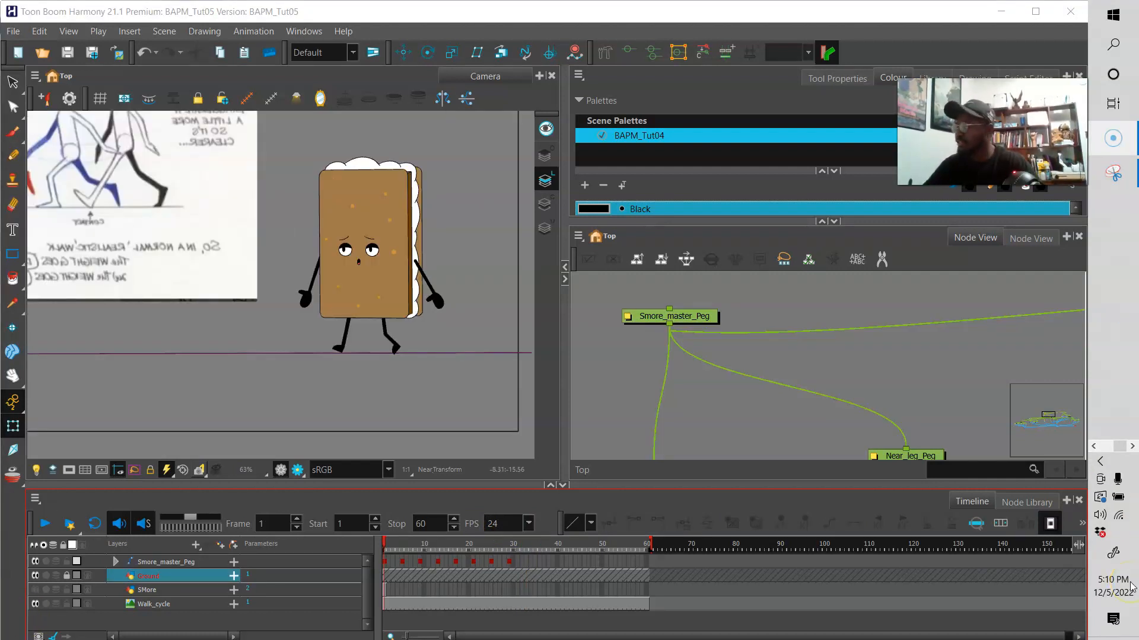
Examine the positions of the near and far legs in the contact pose at frame 1.
{"action": "left_click", "coordinate": [406, 373]}
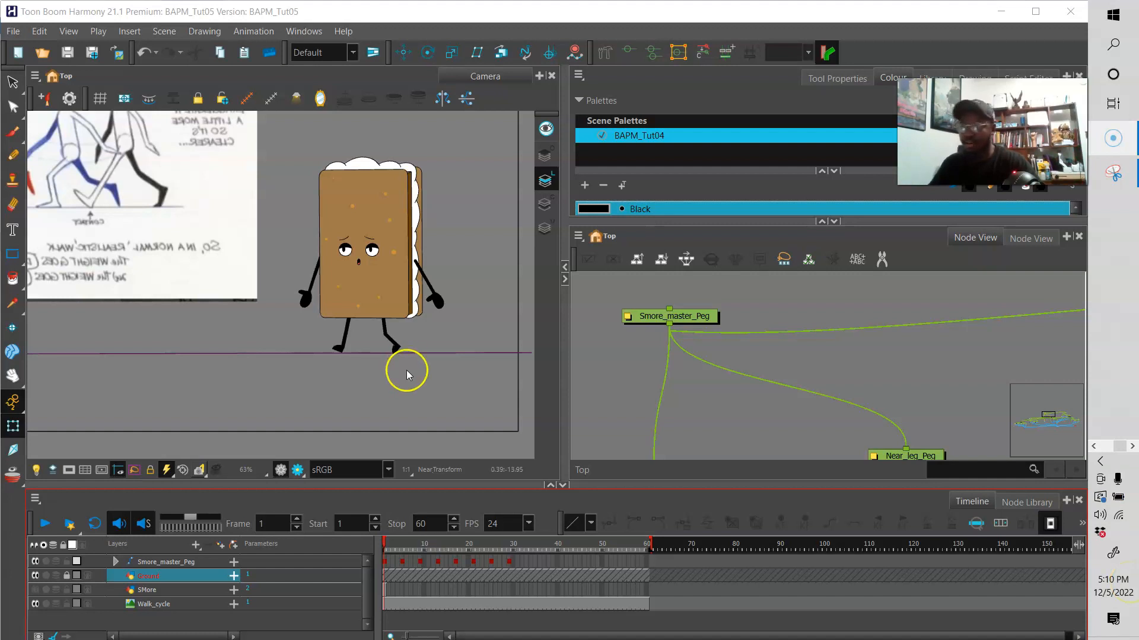
{"action": "scroll", "coordinate": [406, 373], "scroll_direction": "up", "scroll_amount": 1}
{"action": "scroll", "coordinate": [406, 372], "scroll_direction": "up", "scroll_amount": 2}
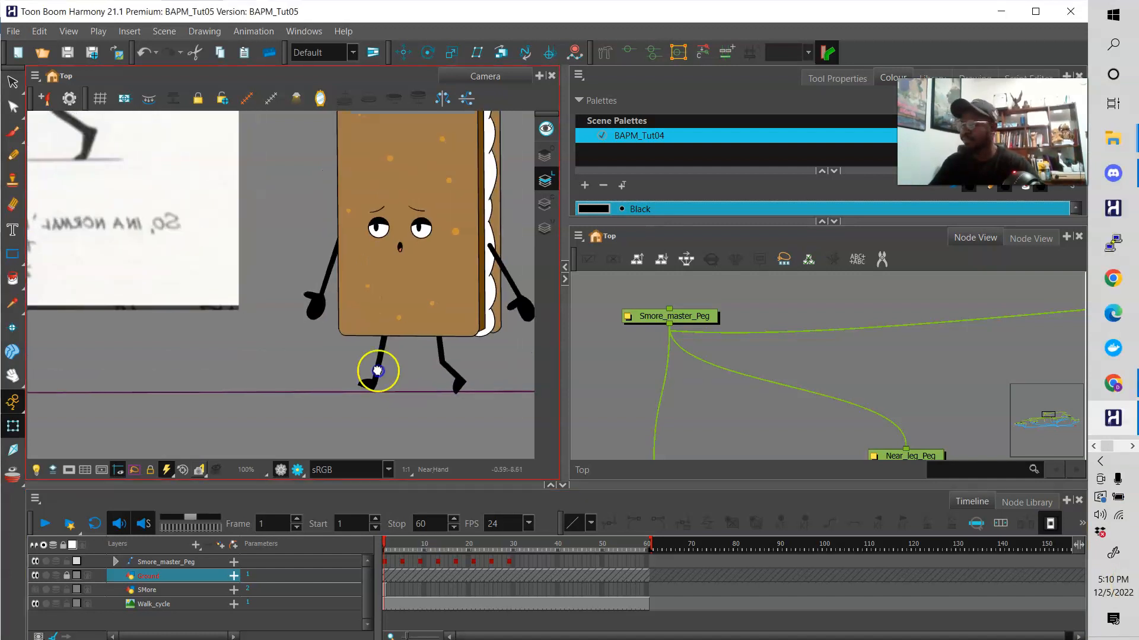
{"action": "left_click_drag", "start_coordinate": [376, 371], "coordinate": [258, 349]}
{"action": "left_click_drag", "start_coordinate": [411, 327], "coordinate": [455, 363]}
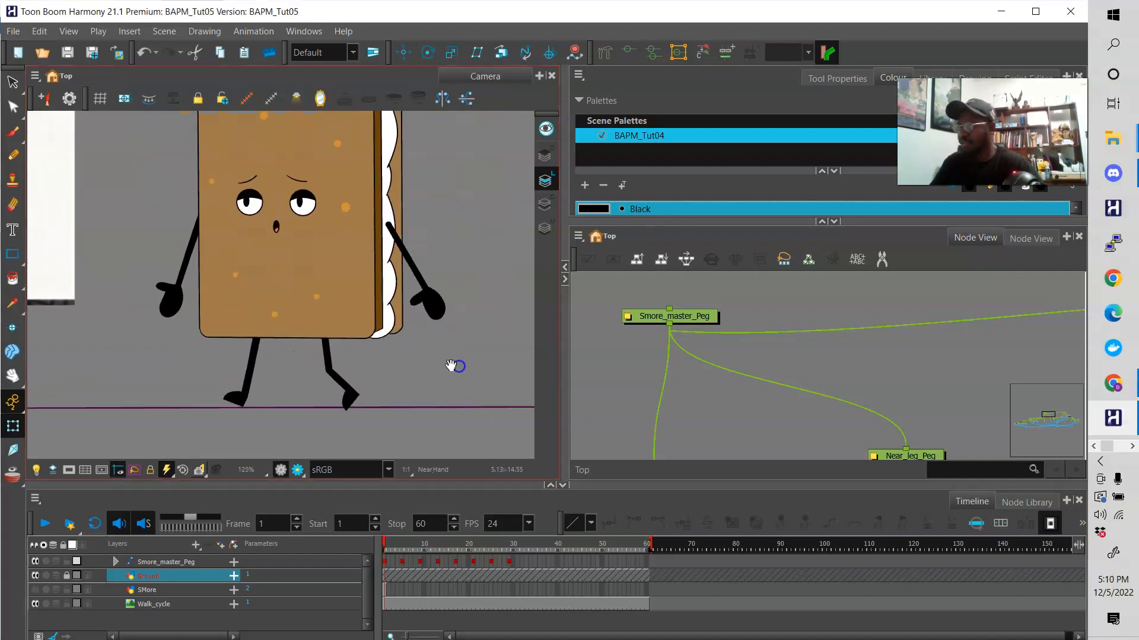
{"action": "left_click", "coordinate": [182, 561]}
{"action": "left_click", "coordinate": [270, 372]}
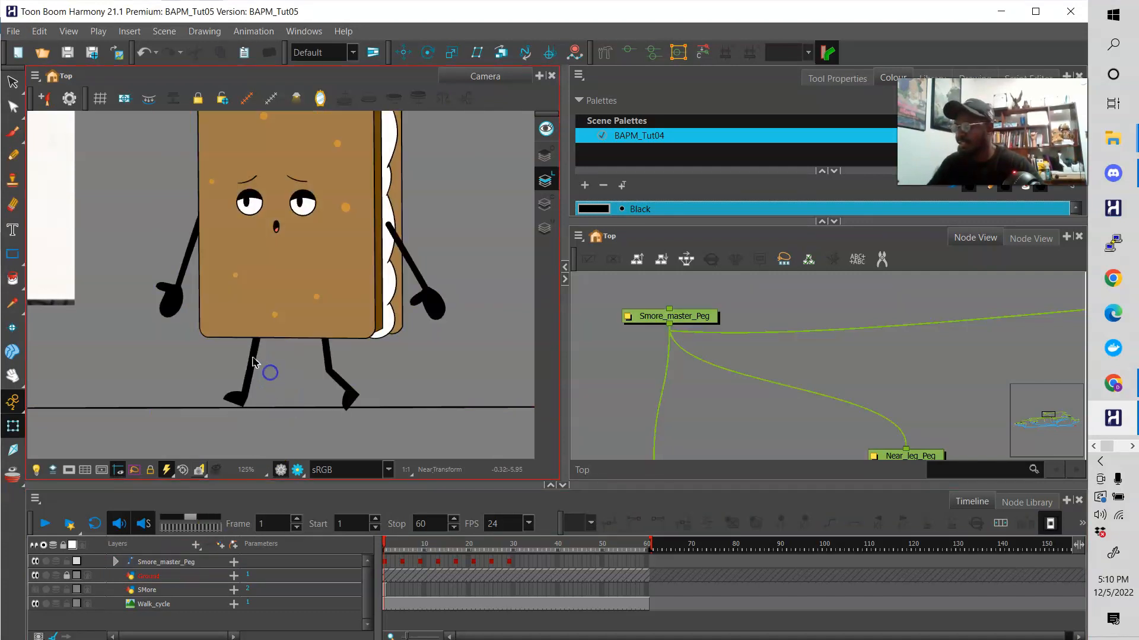
{"action": "left_click", "coordinate": [254, 356]}
{"action": "left_click", "coordinate": [328, 350]}
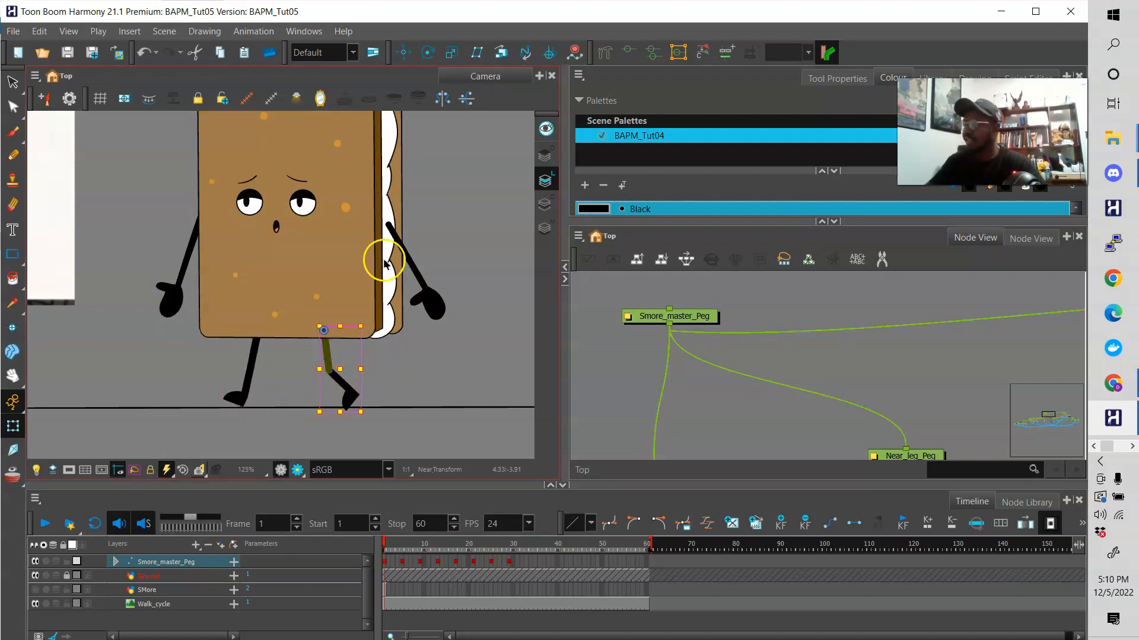
{"action": "left_click", "coordinate": [458, 274]}
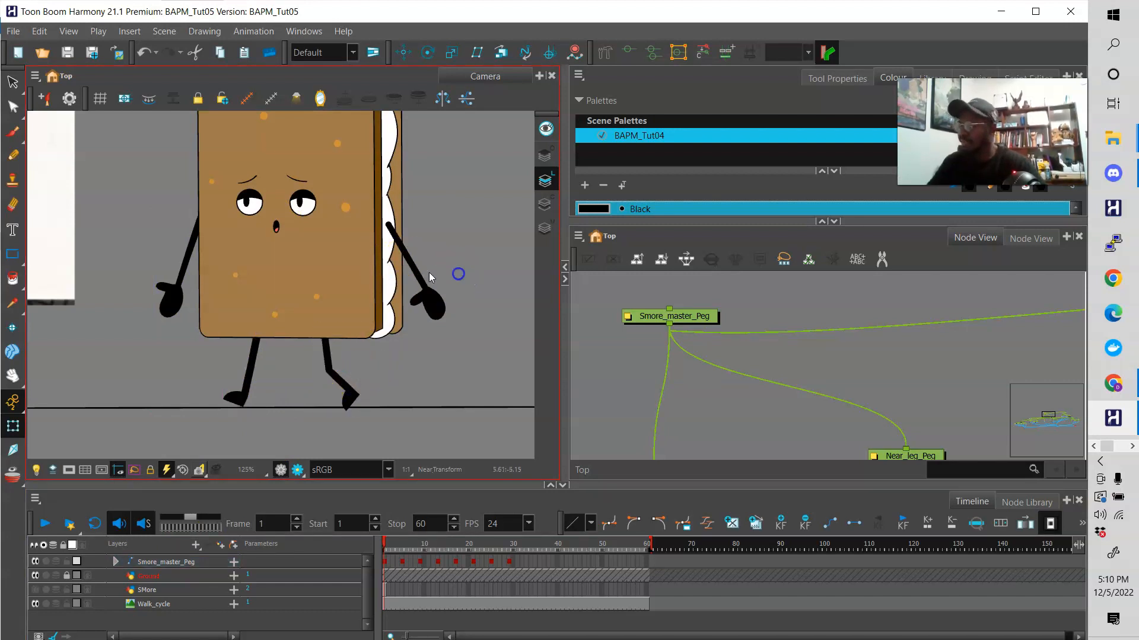
At frame 1, rotate the near arm forward over the body's edge and the far arm back behind the body.
{"action": "left_click", "coordinate": [324, 345]}
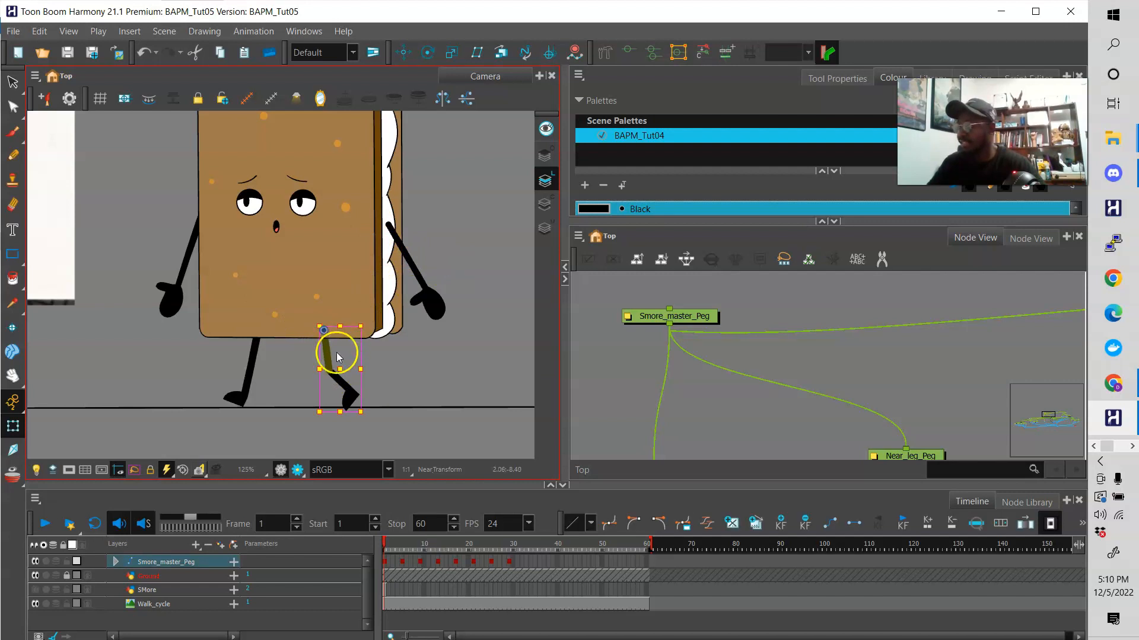
{"action": "left_click", "coordinate": [401, 240]}
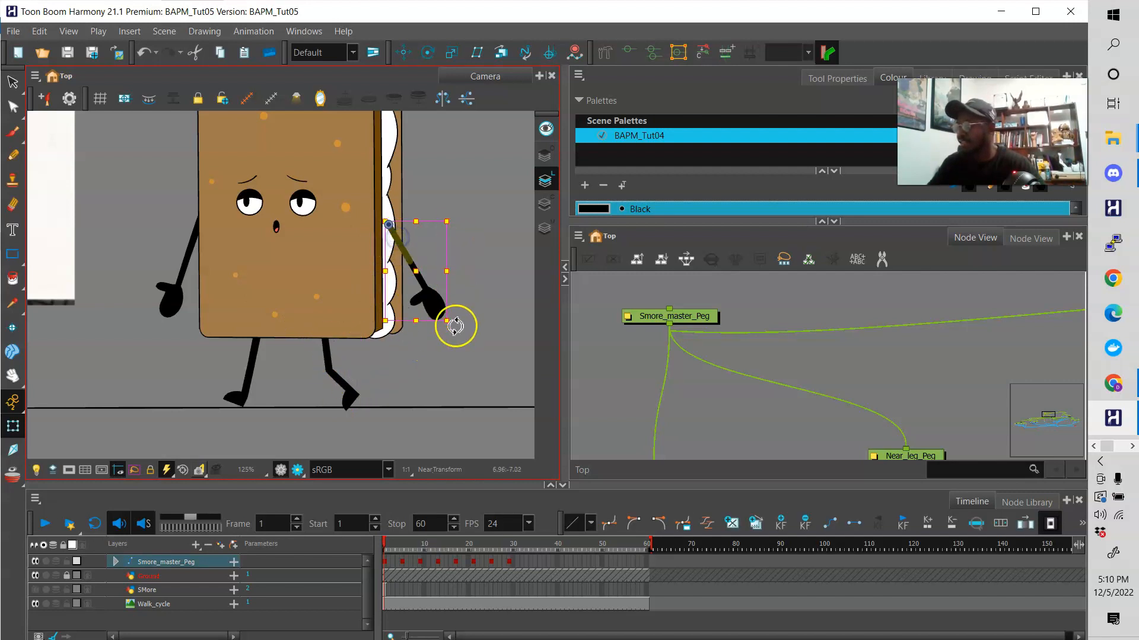
{"action": "left_click_drag", "start_coordinate": [454, 327], "coordinate": [374, 346]}
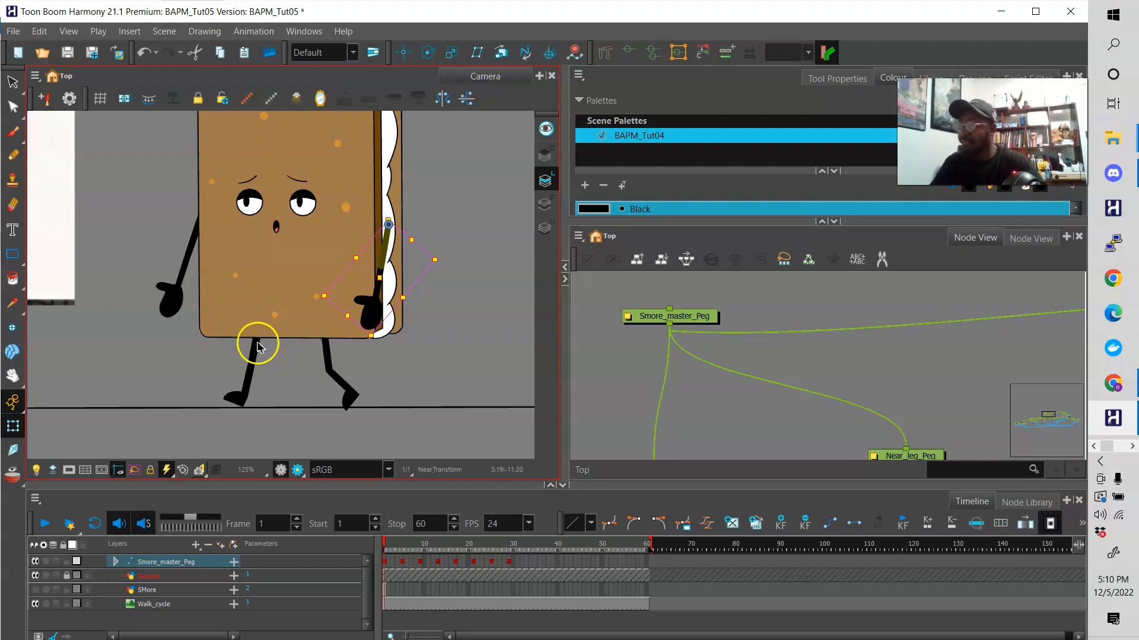
{"action": "left_click", "coordinate": [195, 229]}
{"action": "left_click_drag", "start_coordinate": [226, 328], "coordinate": [285, 303]}
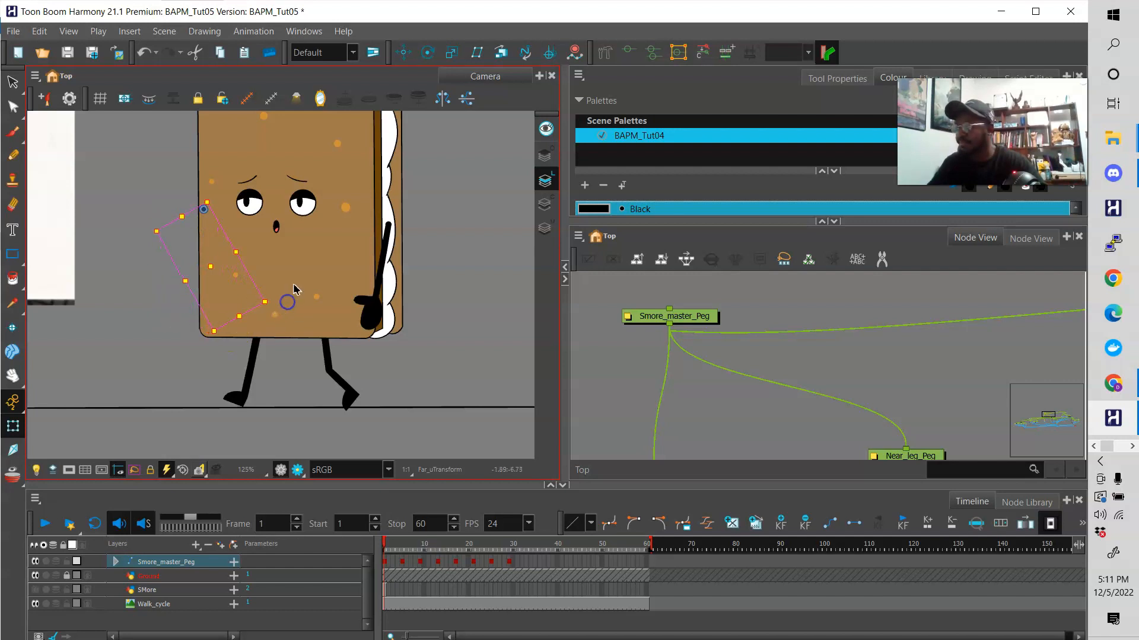
Rotate the far arm back behind the body at frame 5 and compare it with frame 4.
{"action": "left_click", "coordinate": [386, 546]}
{"action": "left_click_drag", "start_coordinate": [398, 544], "coordinate": [403, 542]}
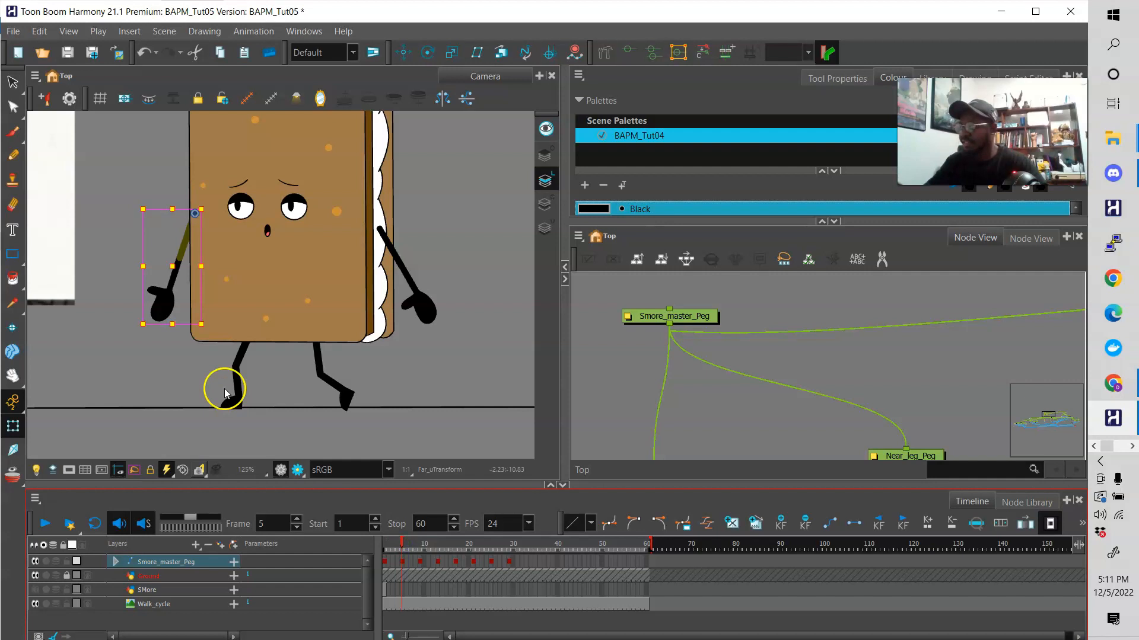
{"action": "left_click_drag", "start_coordinate": [203, 324], "coordinate": [262, 295]}
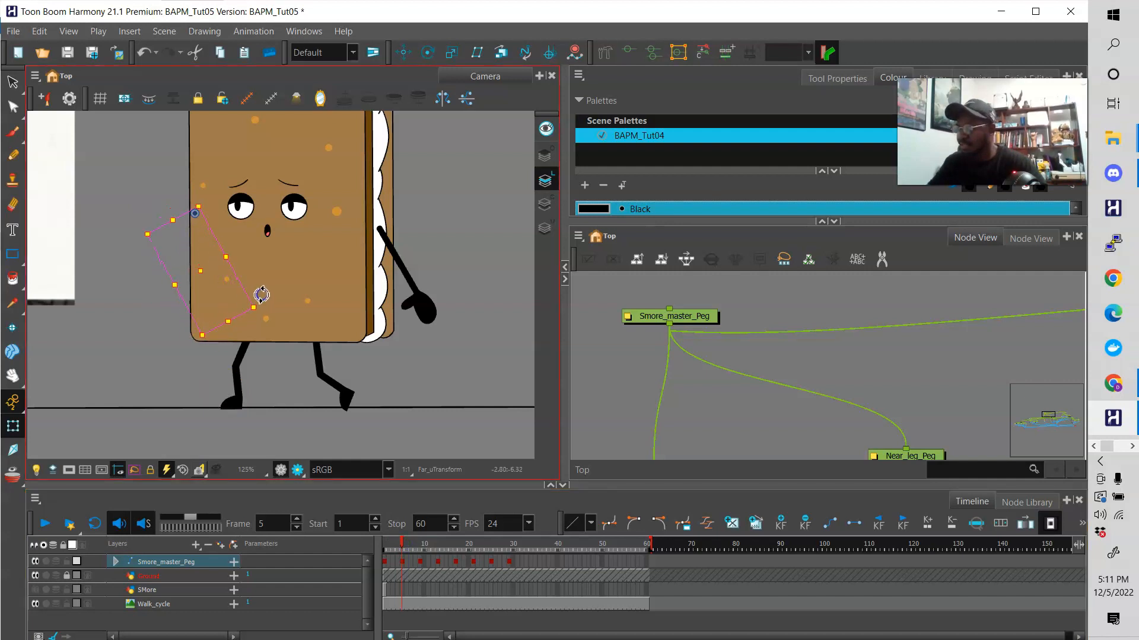
{"action": "left_click", "coordinate": [397, 544]}
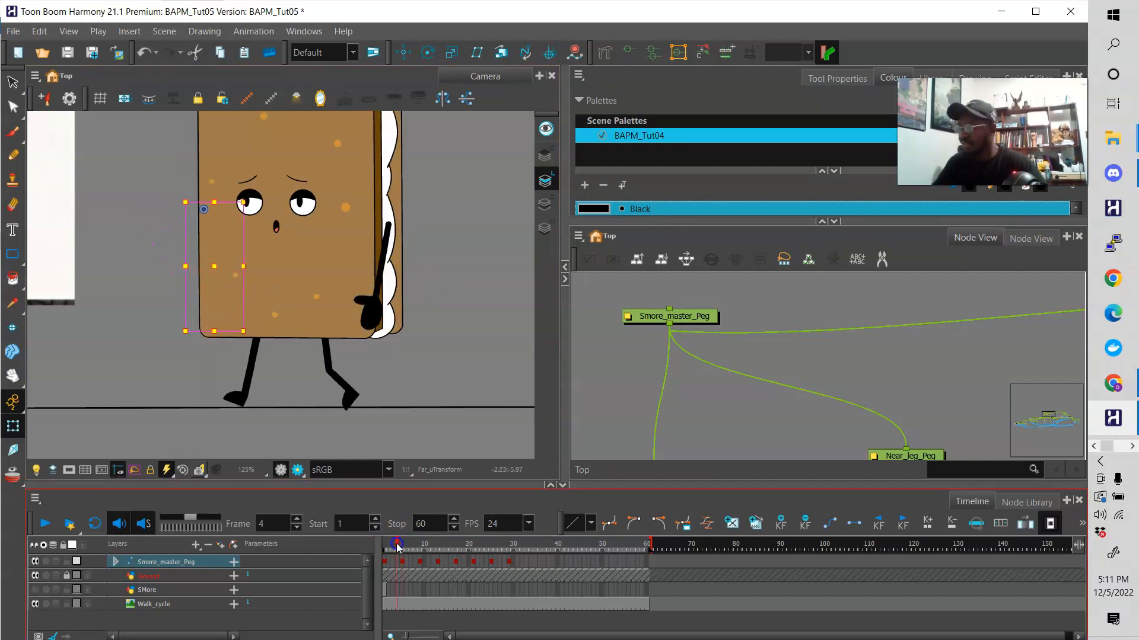
{"action": "left_click_drag", "start_coordinate": [396, 546], "coordinate": [401, 545]}
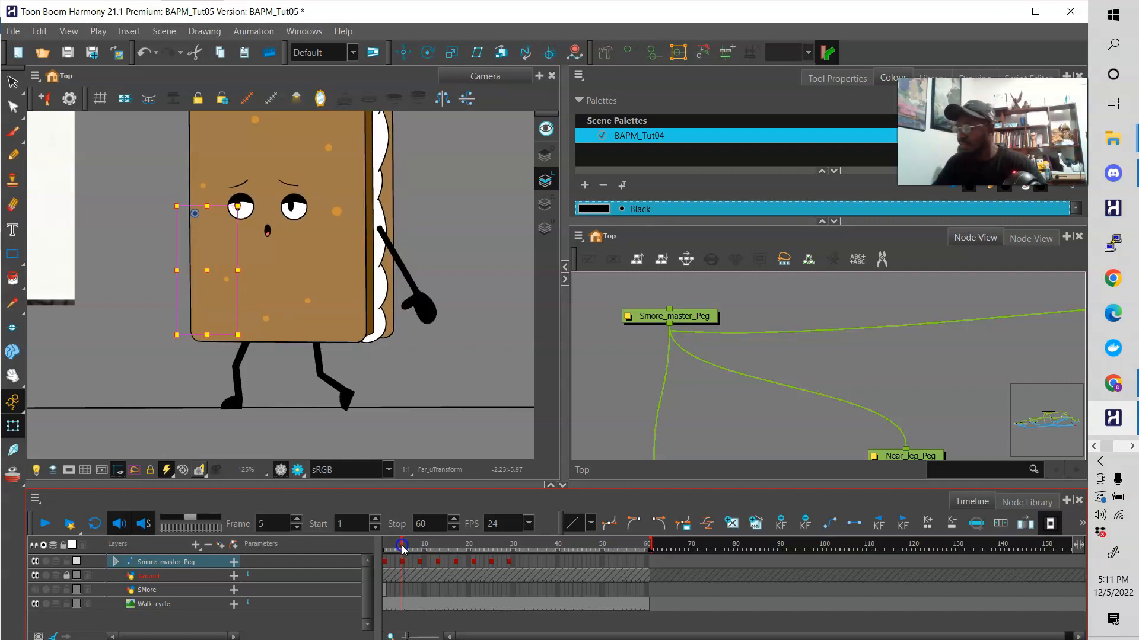
{"action": "left_click", "coordinate": [398, 548]}
{"action": "left_click_drag", "start_coordinate": [398, 548], "coordinate": [405, 545]}
{"action": "left_click", "coordinate": [389, 242]}
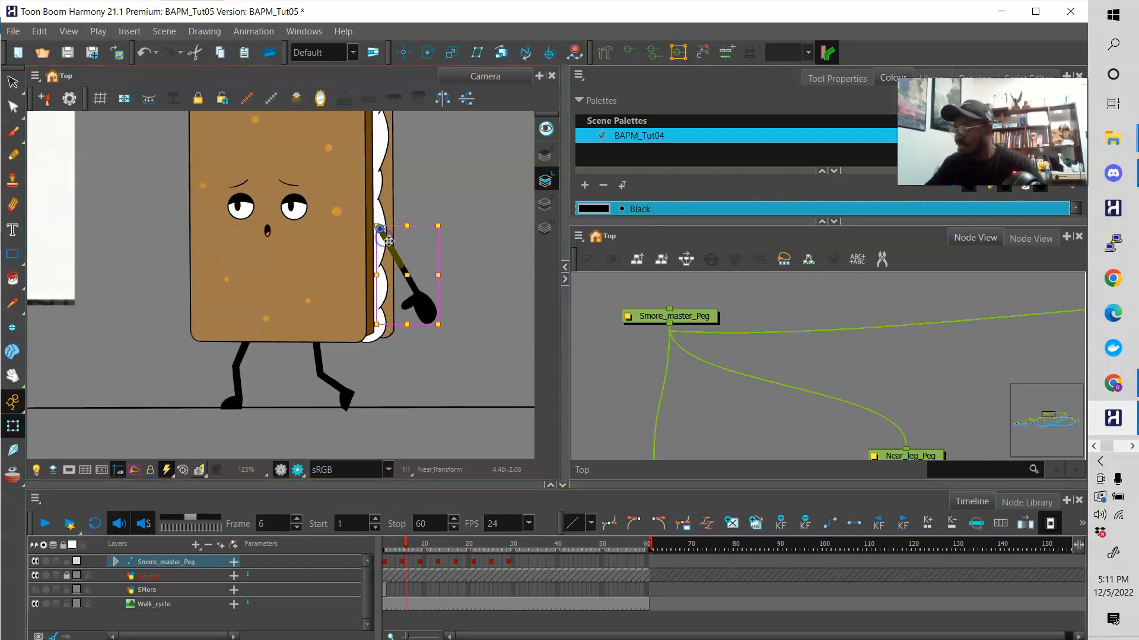
{"action": "left_click_drag", "start_coordinate": [439, 331], "coordinate": [379, 353]}
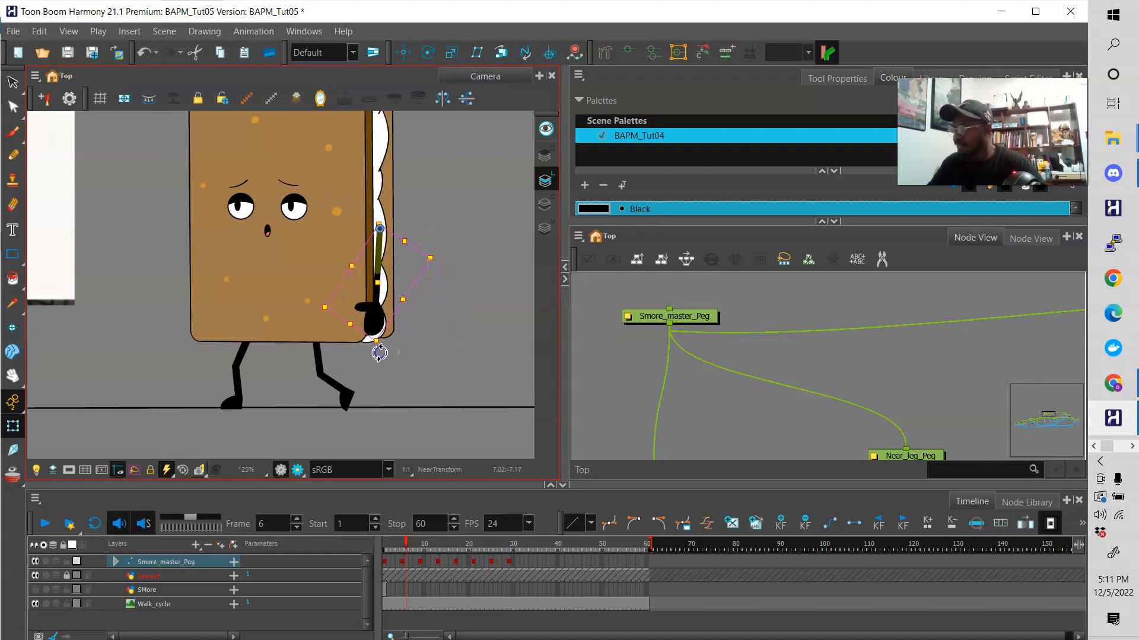
{"action": "key", "text": "ctrl+z"}
Rotate the near arm forward at frame 5 and refine its angle against the preceding frames.
{"action": "left_click", "coordinate": [401, 543]}
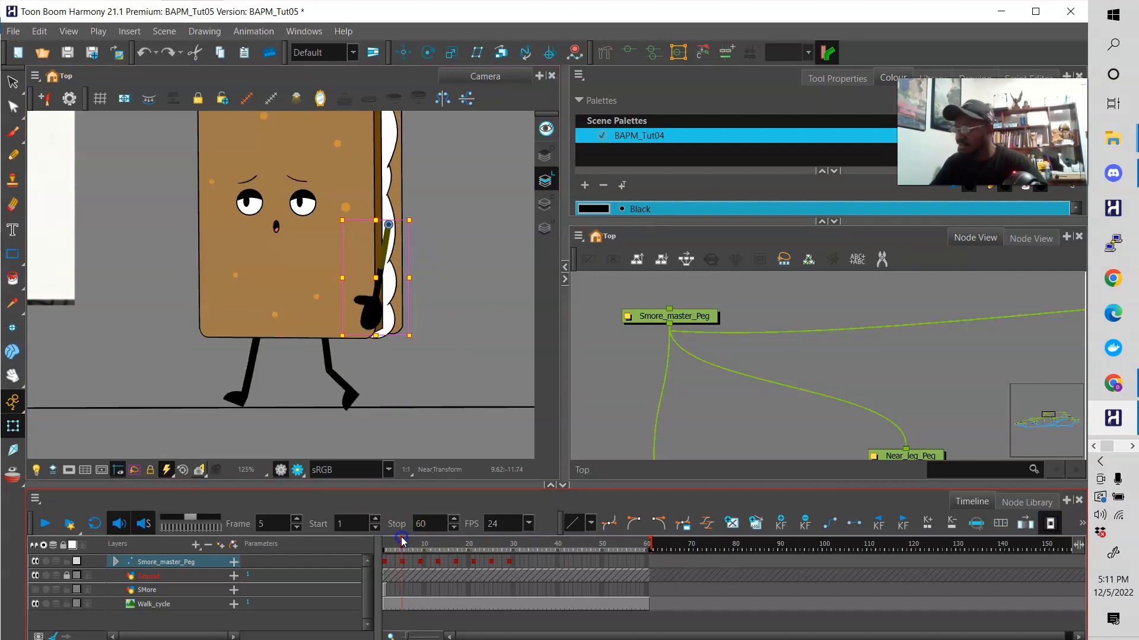
{"action": "left_click_drag", "start_coordinate": [443, 326], "coordinate": [381, 353]}
{"action": "left_click", "coordinate": [398, 543]}
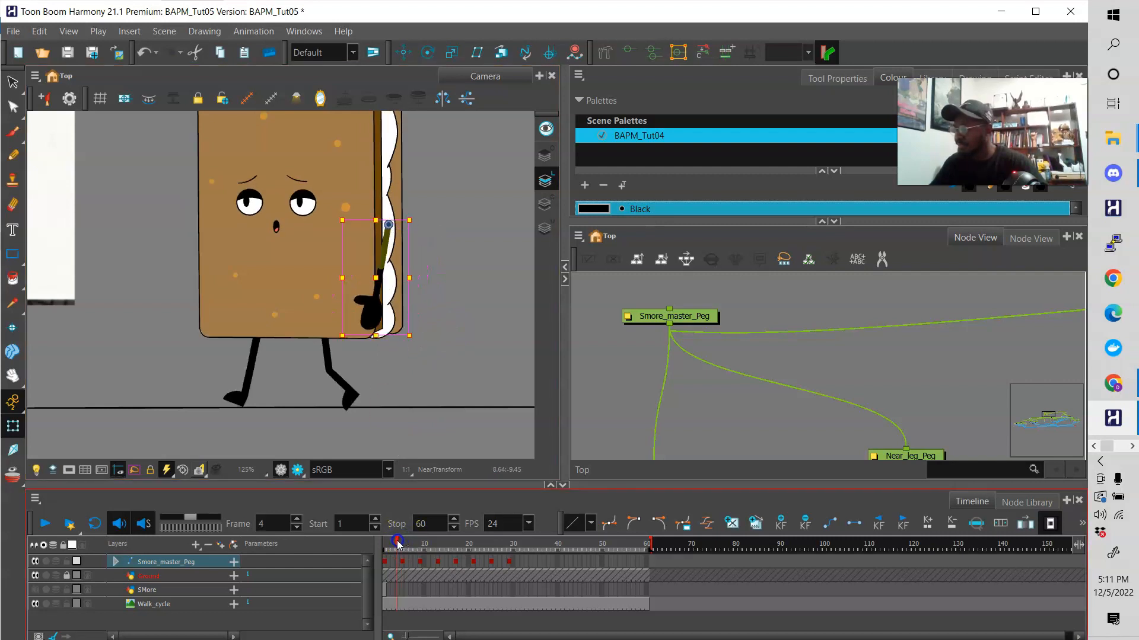
{"action": "left_click", "coordinate": [402, 544]}
{"action": "mouse_move", "coordinate": [414, 346]}
{"action": "left_mouse_down"}
{"action": "mouse_move", "coordinate": [405, 356]}
{"action": "mouse_move", "coordinate": [399, 343]}
{"action": "mouse_move", "coordinate": [403, 355]}
{"action": "left_mouse_up"}
{"action": "left_click", "coordinate": [398, 543]}
{"action": "left_click", "coordinate": [402, 543]}
{"action": "left_click", "coordinate": [401, 544]}
{"action": "left_click_drag", "start_coordinate": [402, 545], "coordinate": [401, 544]}
{"action": "left_click_drag", "start_coordinate": [408, 344], "coordinate": [403, 357]}
{"action": "left_click", "coordinate": [393, 544]}
At frame 9, rotate the near arm down to hang vertically and the far arm back behind the body, checking against earlier frames.
{"action": "left_click_drag", "start_coordinate": [397, 544], "coordinate": [418, 540]}
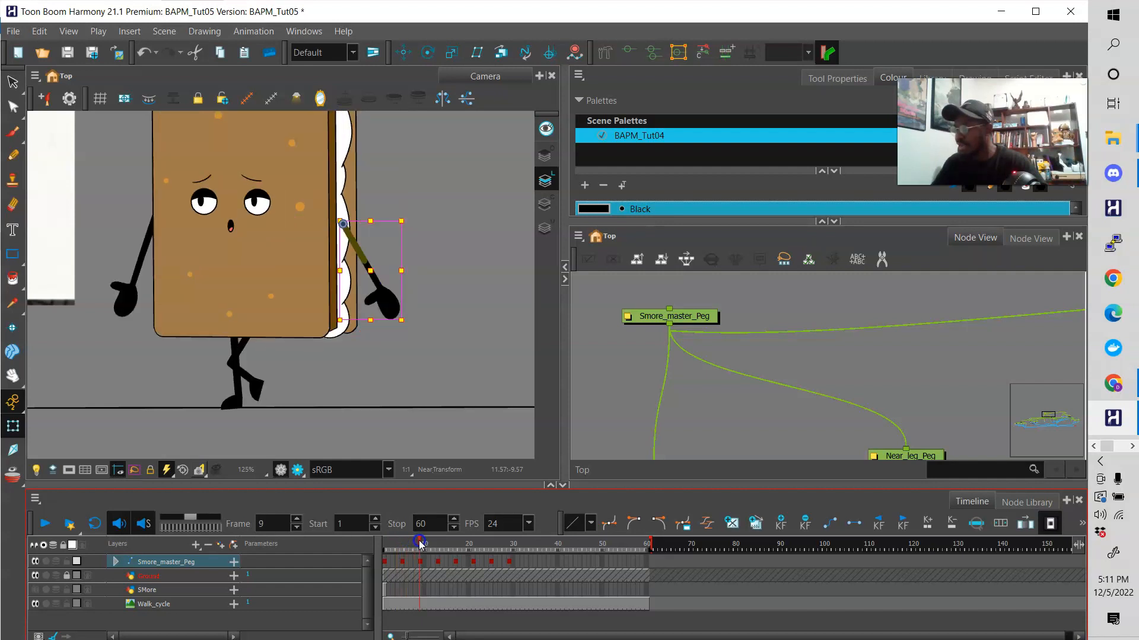
{"action": "left_click_drag", "start_coordinate": [409, 326], "coordinate": [355, 365]}
{"action": "left_click", "coordinate": [145, 233]}
{"action": "left_click_drag", "start_coordinate": [178, 315], "coordinate": [221, 320]}
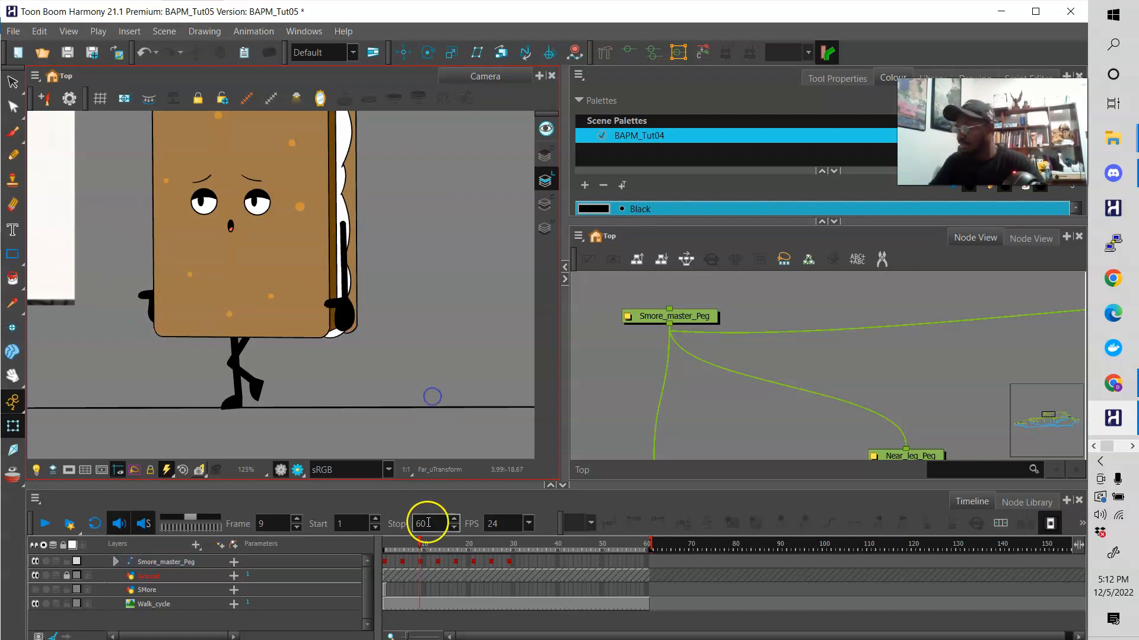
{"action": "left_click", "coordinate": [417, 546]}
{"action": "left_click_drag", "start_coordinate": [416, 547], "coordinate": [396, 545]}
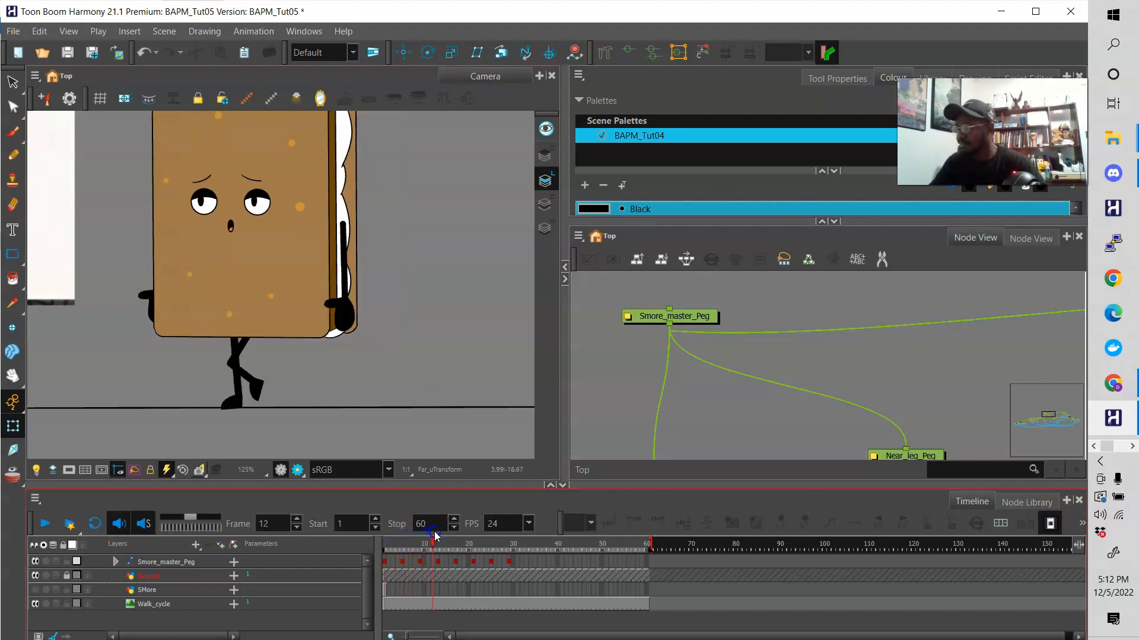
At frame 13, rotate the far arm slightly back and the near arm slightly forward, both toward the body.
{"action": "mouse_move", "coordinate": [436, 535]}
{"action": "left_mouse_down"}
{"action": "mouse_move", "coordinate": [423, 538]}
{"action": "mouse_move", "coordinate": [438, 539]}
{"action": "left_mouse_up"}
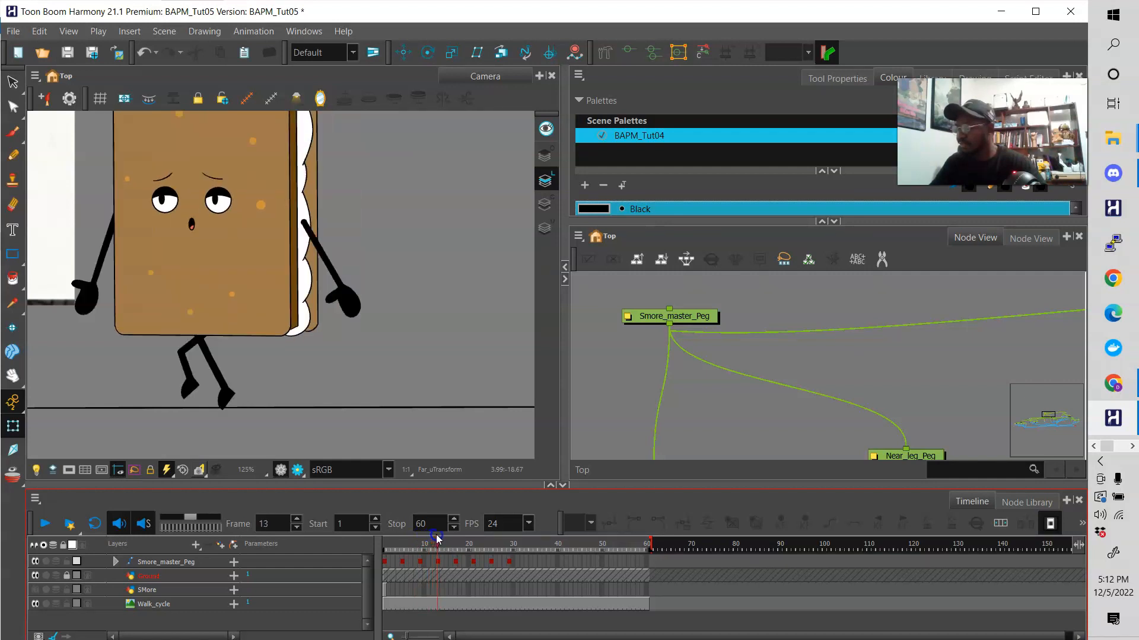
{"action": "left_click", "coordinate": [105, 238]}
{"action": "left_click_drag", "start_coordinate": [140, 313], "coordinate": [160, 313]}
{"action": "left_click", "coordinate": [314, 238]}
{"action": "left_click_drag", "start_coordinate": [368, 318], "coordinate": [351, 332]}
At frame 21, rotate the near arm slightly further back and the far arm slightly further forward, both away from the body.
{"action": "left_click", "coordinate": [434, 547]}
{"action": "left_click_drag", "start_coordinate": [431, 550], "coordinate": [477, 545]}
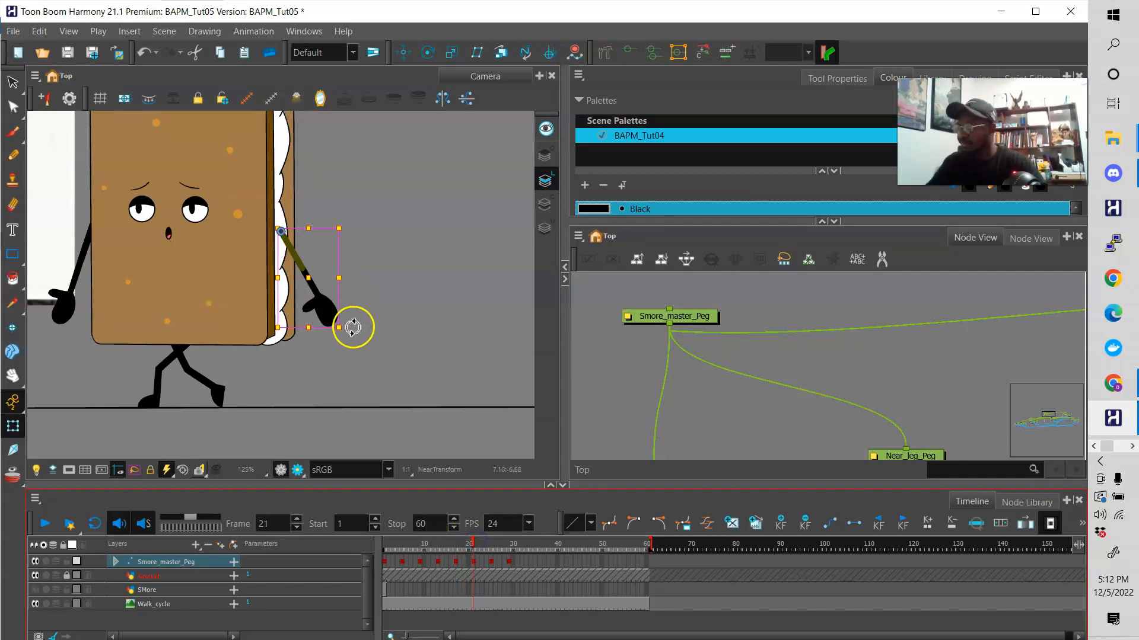
{"action": "left_click_drag", "start_coordinate": [354, 330], "coordinate": [357, 329]}
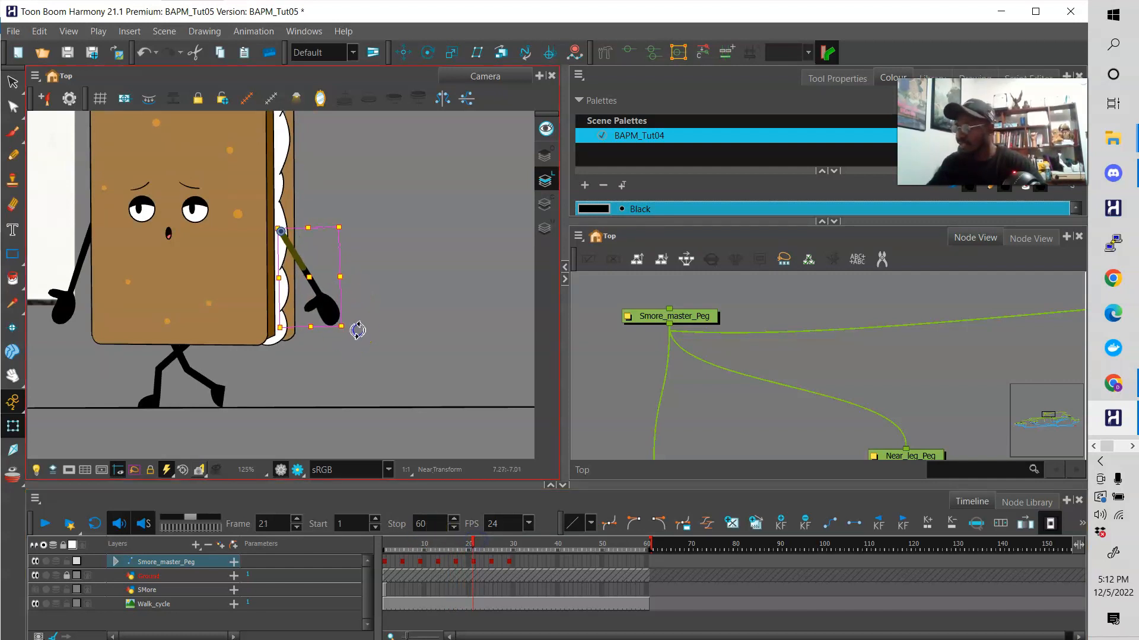
{"action": "left_click", "coordinate": [86, 243]}
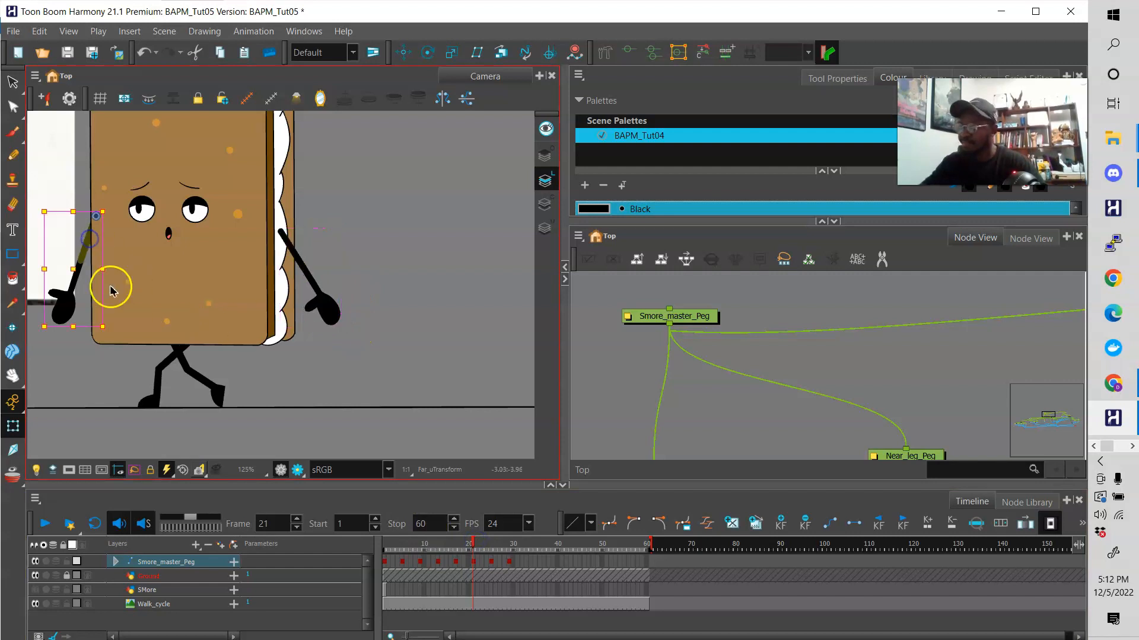
{"action": "left_click_drag", "start_coordinate": [111, 335], "coordinate": [110, 337]}
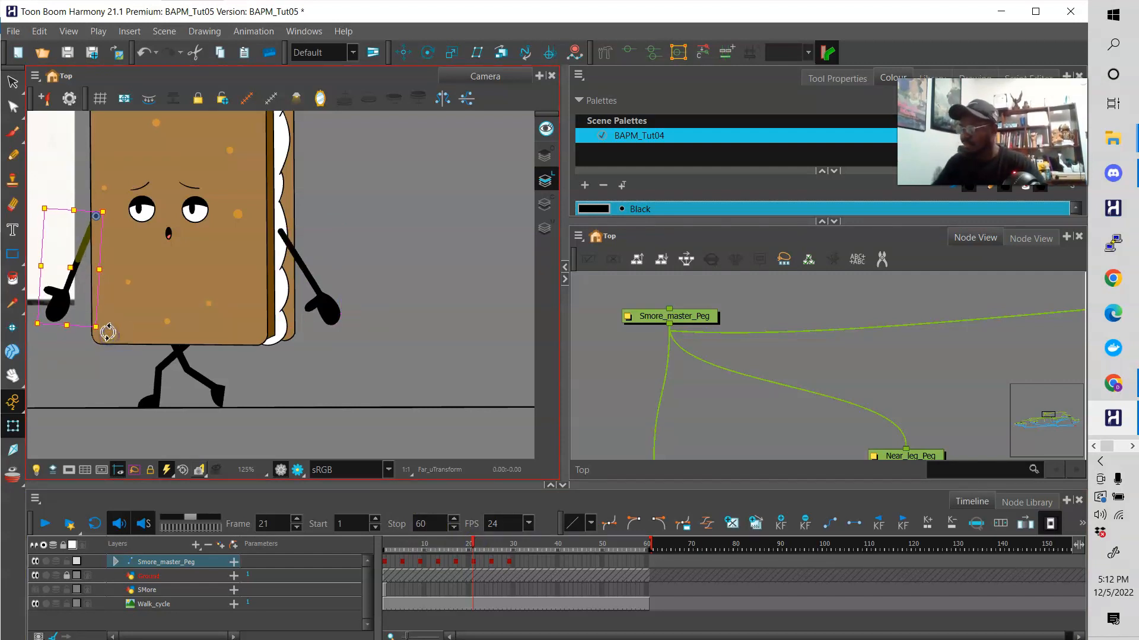
At frame 25, rotate the near arm forward to hang vertically and the far arm back toward the body.
{"action": "left_click", "coordinate": [470, 545]}
{"action": "left_click_drag", "start_coordinate": [470, 546], "coordinate": [490, 547]}
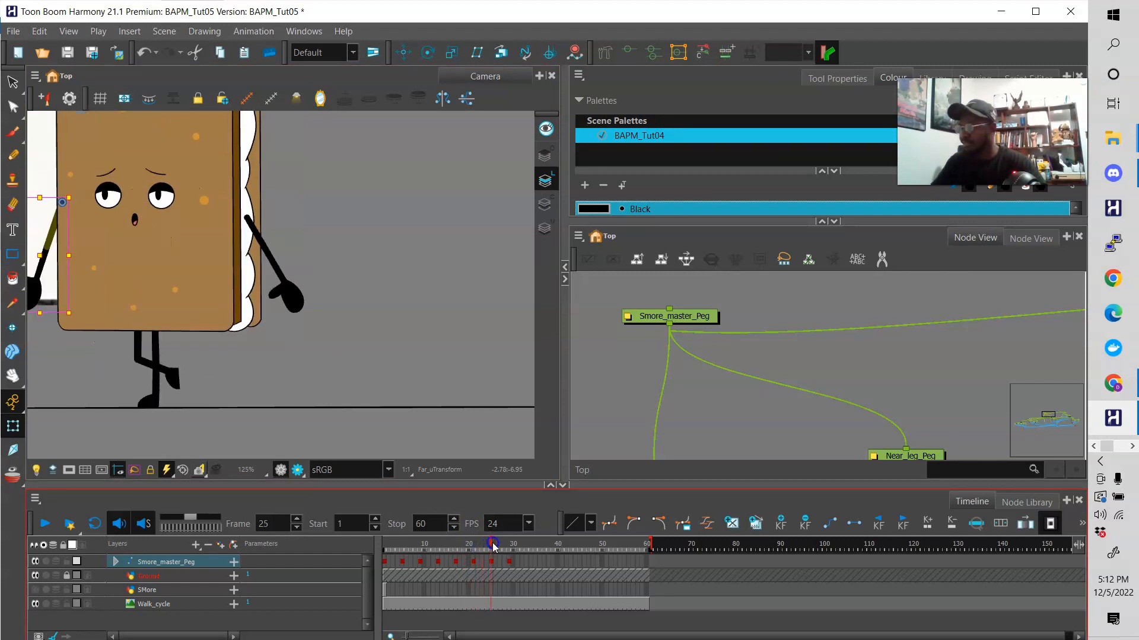
{"action": "left_click_drag", "start_coordinate": [361, 320], "coordinate": [351, 348]}
{"action": "left_click", "coordinate": [352, 226]}
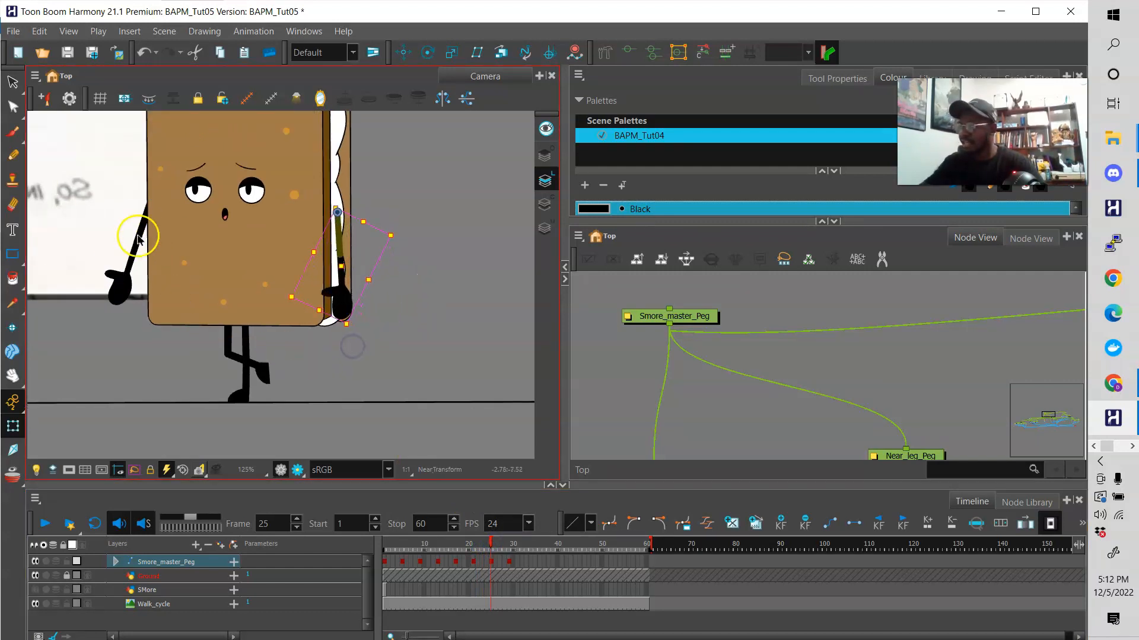
{"action": "left_click", "coordinate": [138, 238]}
{"action": "left_click_drag", "start_coordinate": [168, 275], "coordinate": [207, 306]}
At frame 29, rotate the near arm slightly forward and the far arm slightly back to continue the arm swing.
{"action": "left_click_drag", "start_coordinate": [485, 541], "coordinate": [510, 547]}
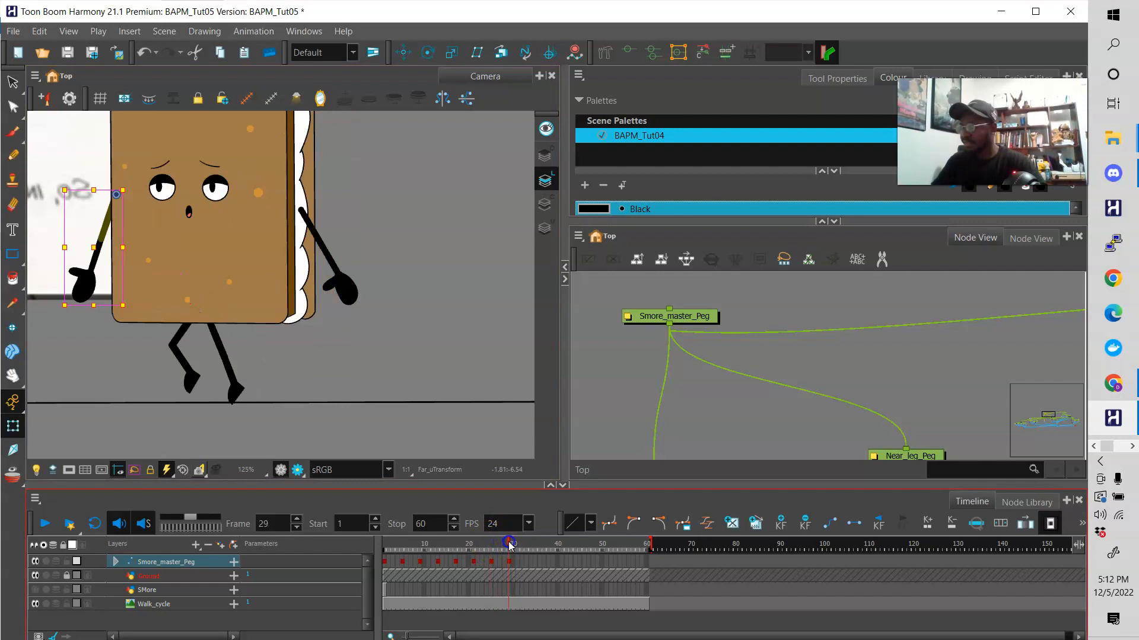
{"action": "left_click", "coordinate": [504, 543]}
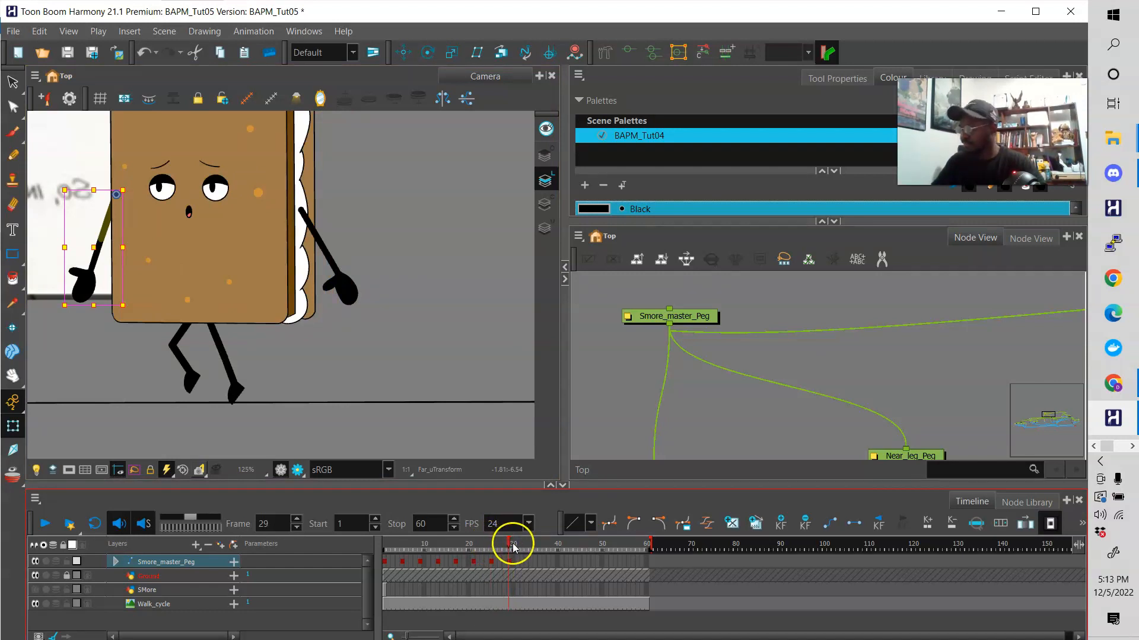
{"action": "left_click", "coordinate": [509, 546]}
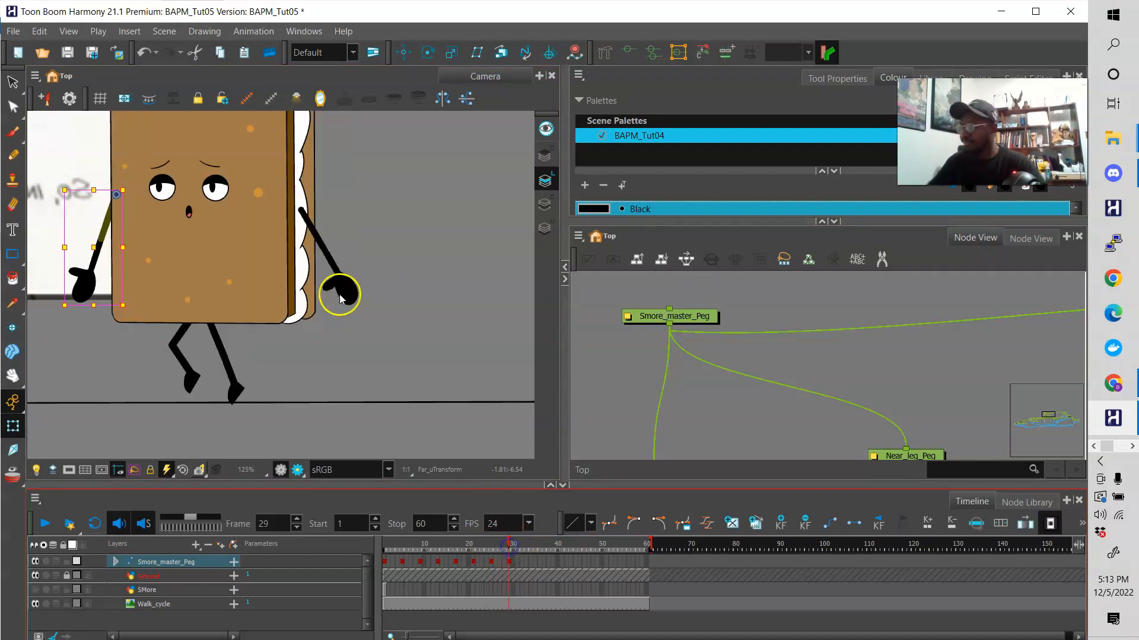
{"action": "left_click_drag", "start_coordinate": [389, 541], "coordinate": [509, 545]}
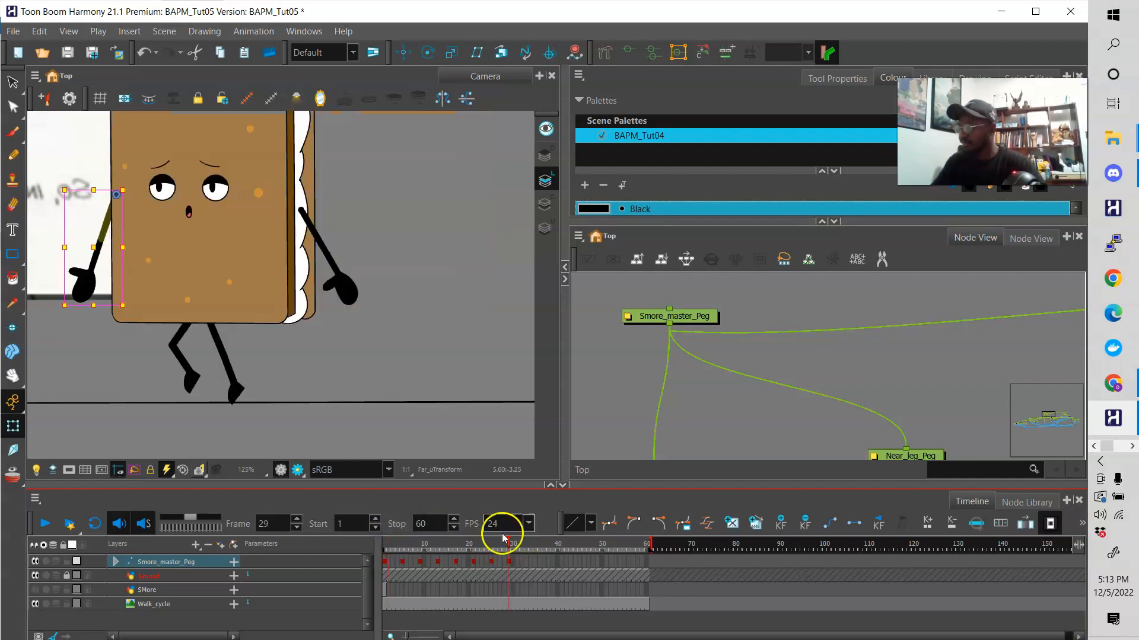
{"action": "left_click", "coordinate": [311, 233]}
{"action": "left_click_drag", "start_coordinate": [372, 314], "coordinate": [360, 326]}
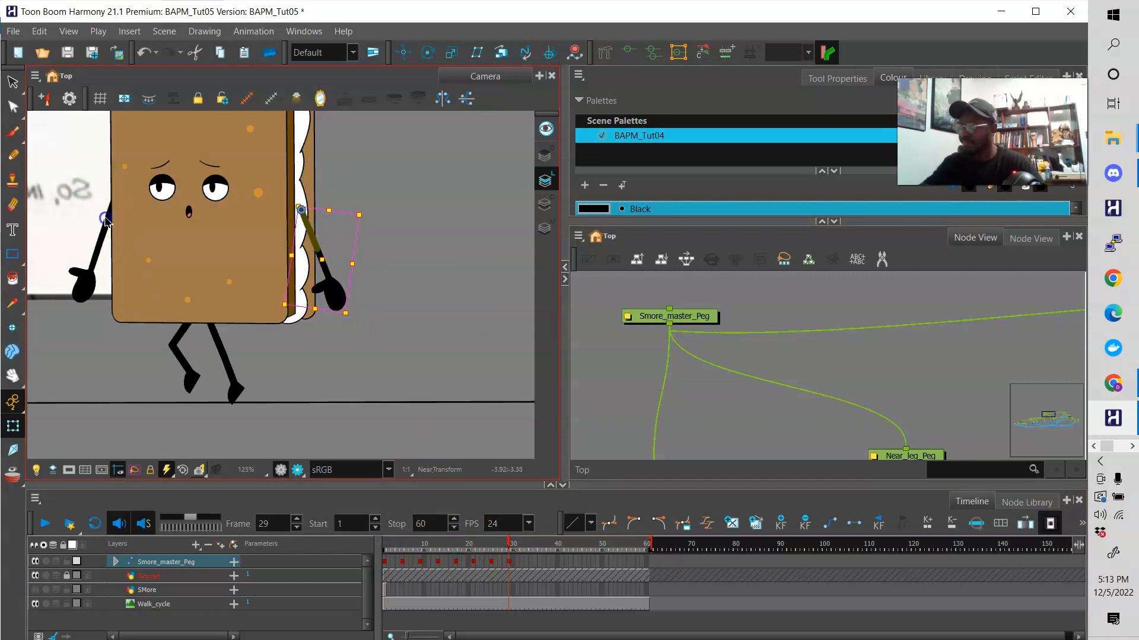
{"action": "left_click", "coordinate": [107, 224]}
{"action": "left_click_drag", "start_coordinate": [141, 308], "coordinate": [151, 303]}
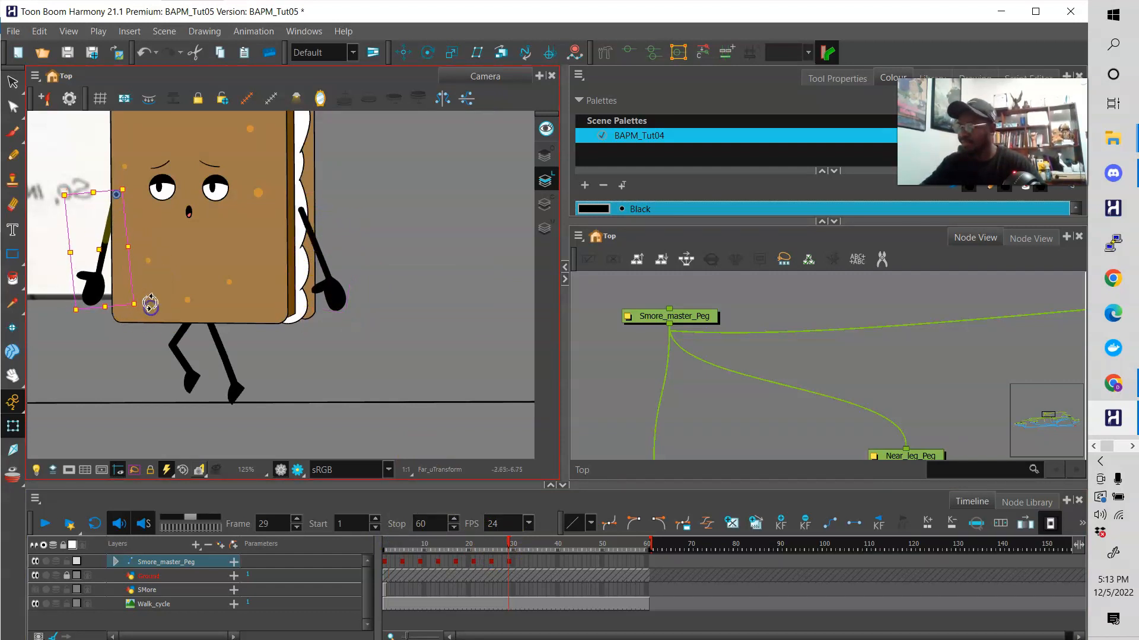
{"action": "left_click", "coordinate": [391, 334]}
{"action": "key", "text": "1"}
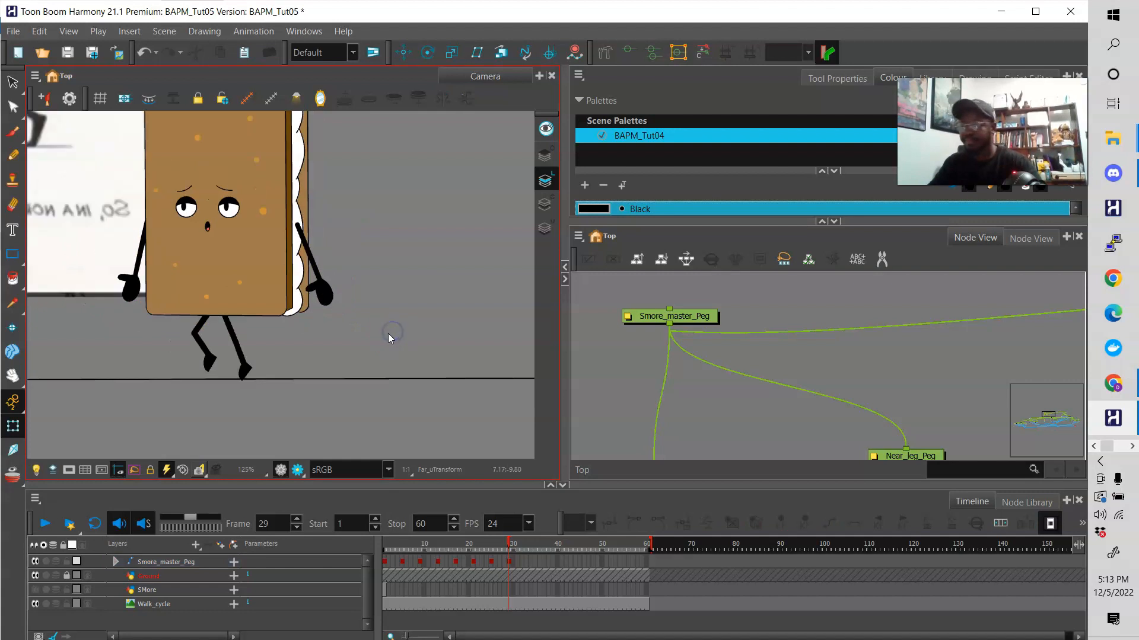
Copy Smore_master_Peg's keyframe at frame 1 and paste it at frame 33 to repeat the opening contact pose.
{"action": "scroll", "coordinate": [387, 333], "scroll_direction": "down", "scroll_amount": 3}
{"action": "left_click_drag", "start_coordinate": [380, 329], "coordinate": [511, 362]}
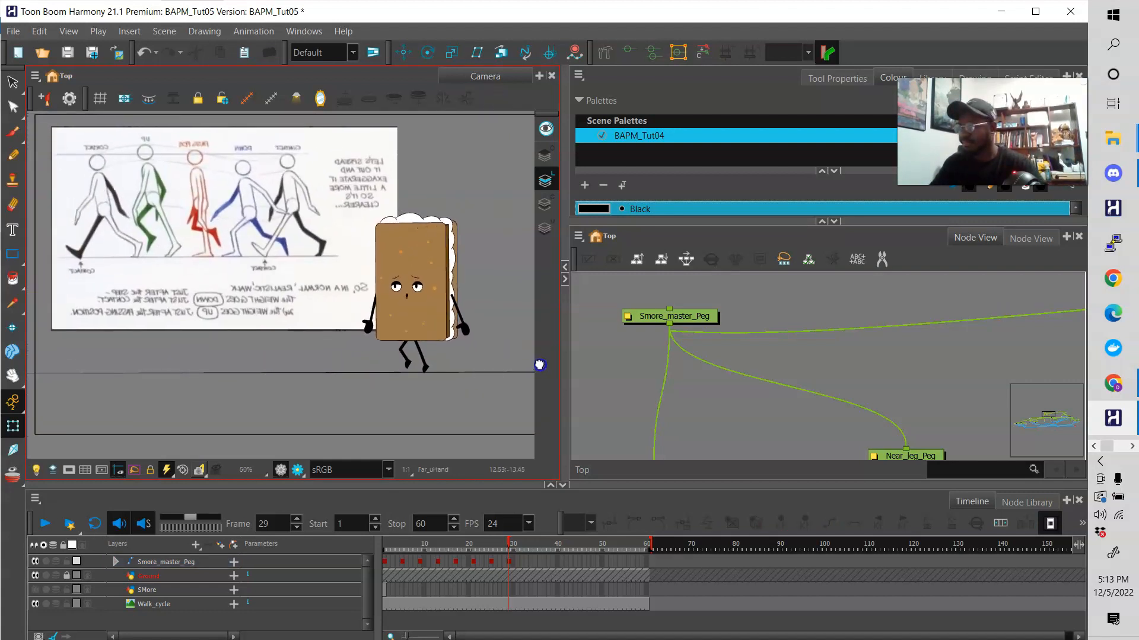
{"action": "left_click", "coordinate": [508, 544]}
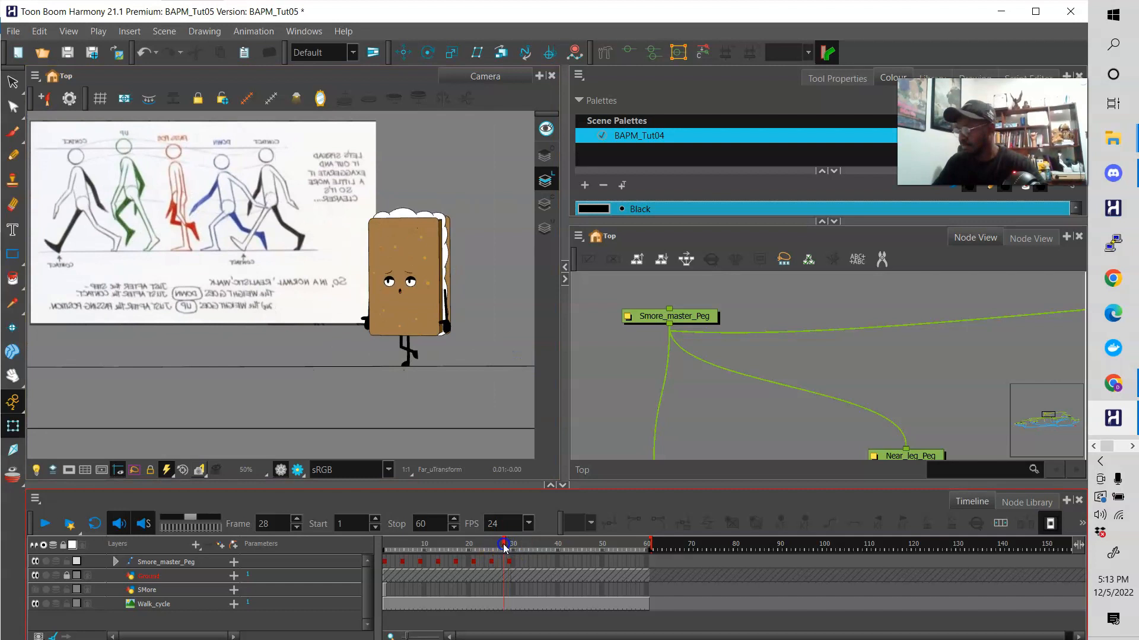
{"action": "left_click", "coordinate": [384, 562]}
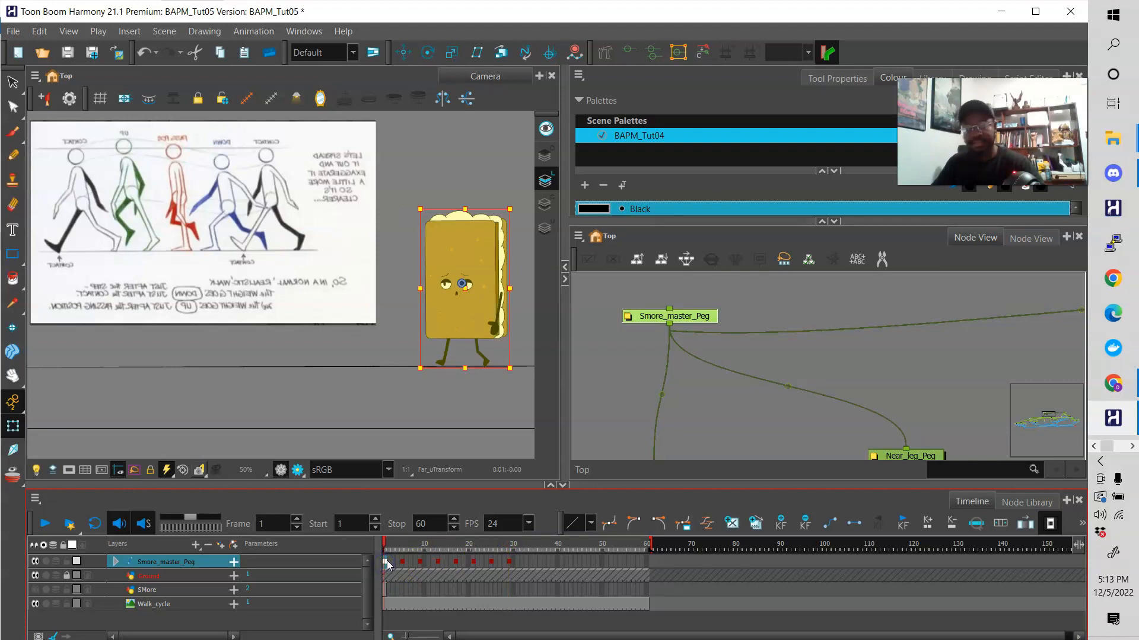
{"action": "left_click", "coordinate": [518, 561]}
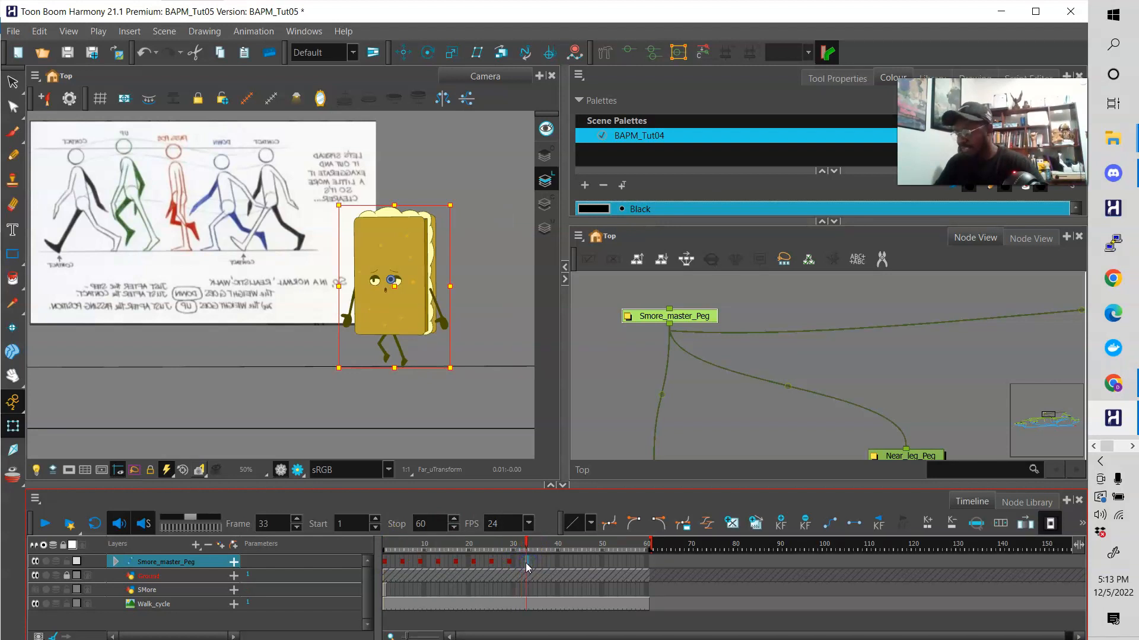
{"action": "mouse_move", "coordinate": [524, 544]}
{"action": "left_mouse_down"}
{"action": "mouse_move", "coordinate": [413, 552]}
{"action": "mouse_move", "coordinate": [526, 554]}
{"action": "left_mouse_up"}
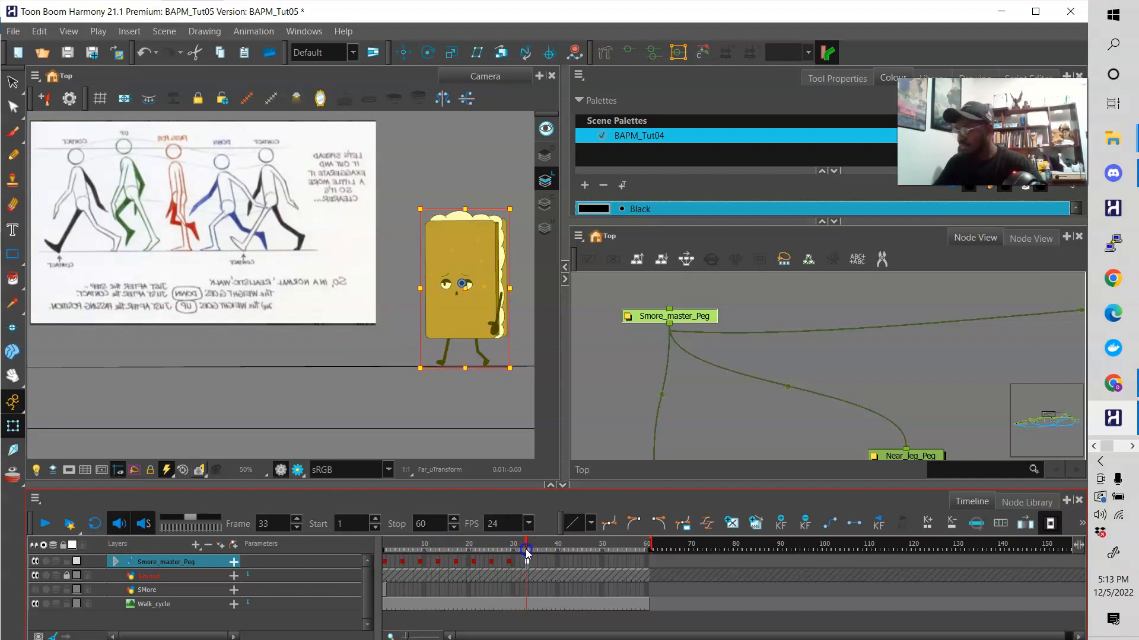
At frame 33, move the whole character forward using onion skin, lining up its rear foot with the previous pose's planted foot.
{"action": "left_click", "coordinate": [13, 478]}
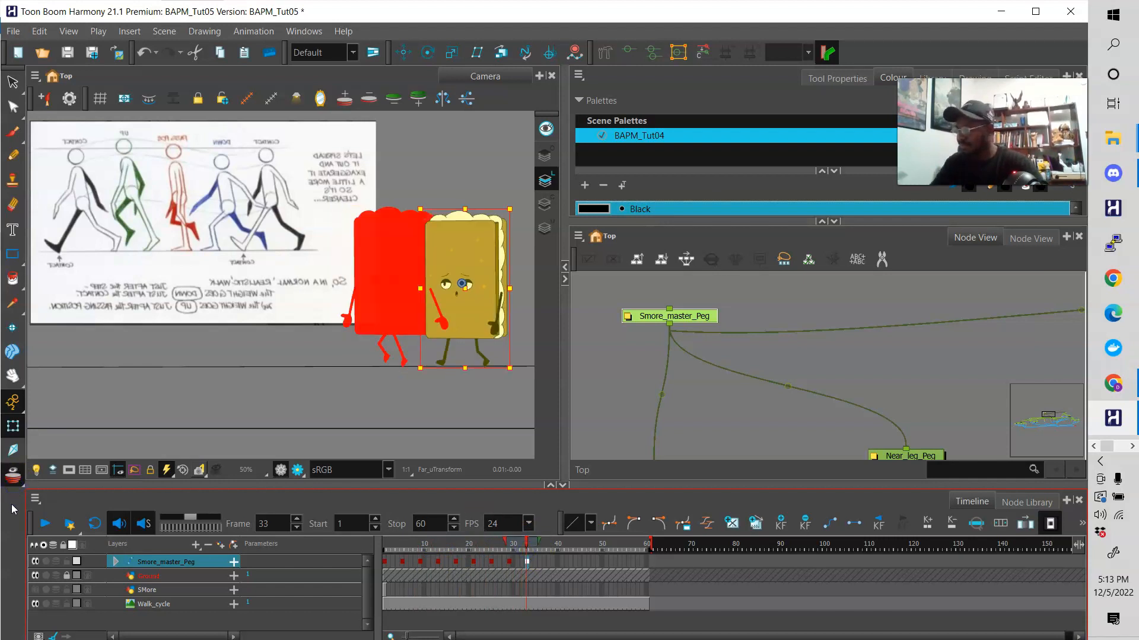
{"action": "left_click_drag", "start_coordinate": [464, 291], "coordinate": [404, 277]}
{"action": "left_click", "coordinate": [519, 546]}
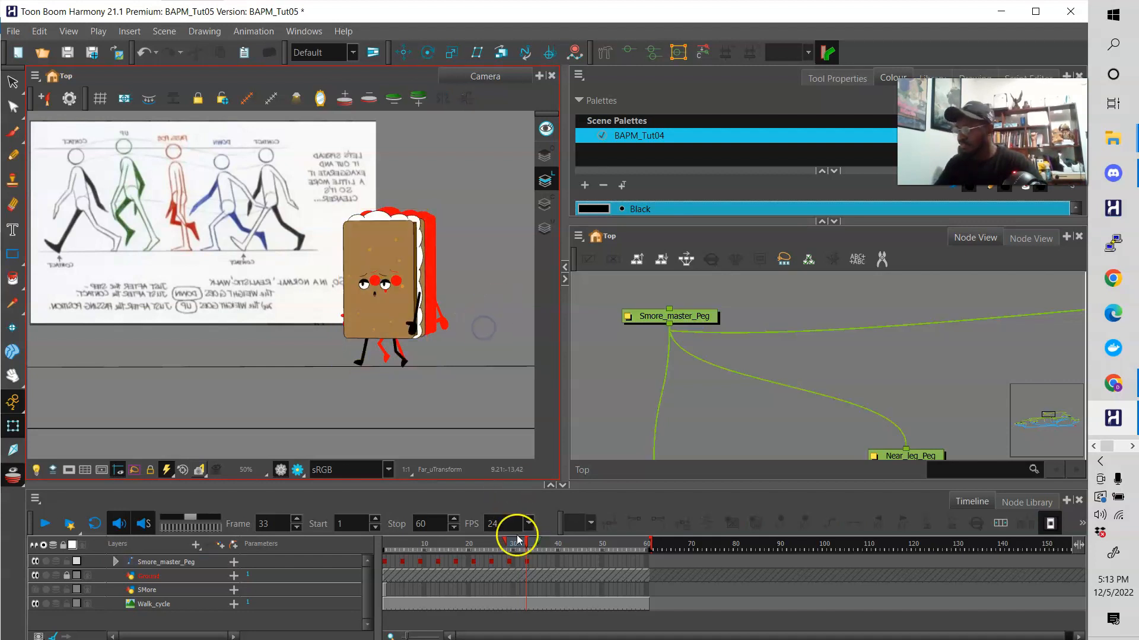
{"action": "mouse_move", "coordinate": [518, 548]}
{"action": "left_mouse_down"}
{"action": "mouse_move", "coordinate": [477, 545]}
{"action": "mouse_move", "coordinate": [527, 543]}
{"action": "mouse_move", "coordinate": [435, 560]}
{"action": "mouse_move", "coordinate": [380, 555]}
{"action": "mouse_move", "coordinate": [533, 550]}
{"action": "mouse_move", "coordinate": [446, 551]}
{"action": "mouse_move", "coordinate": [513, 542]}
{"action": "left_mouse_up"}
{"action": "left_click", "coordinate": [13, 475]}
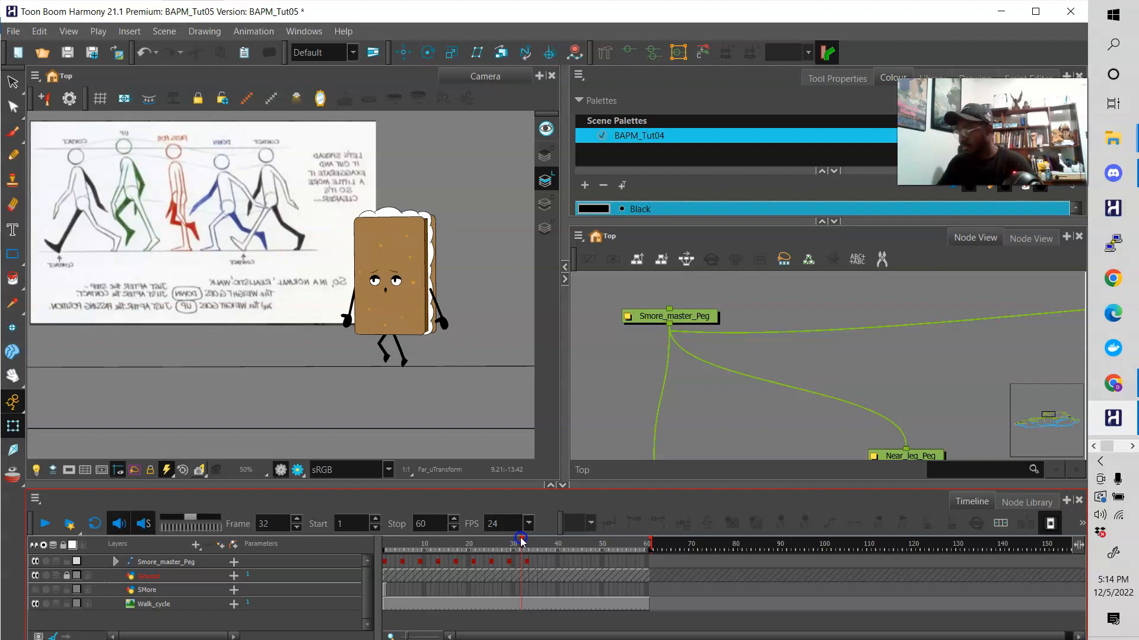
At frame 29, rotate the far arm back and the near arm forward, both closer to the body.
{"action": "left_click_drag", "start_coordinate": [514, 543], "coordinate": [508, 540]}
{"action": "left_click", "coordinate": [387, 339]}
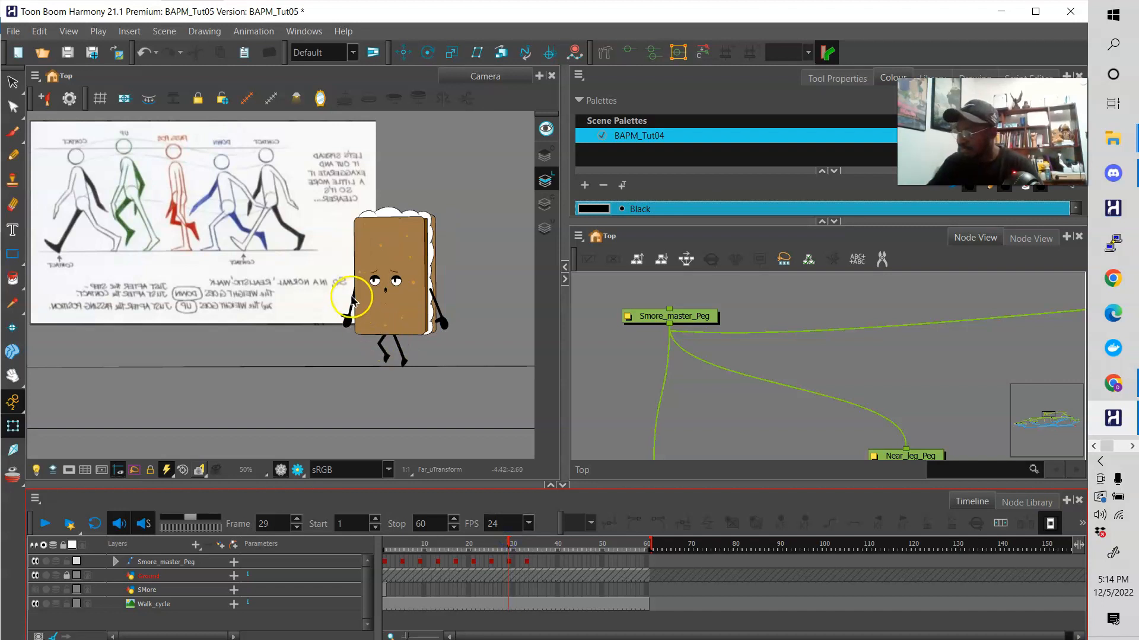
{"action": "left_click", "coordinate": [350, 296]}
{"action": "left_click_drag", "start_coordinate": [371, 330], "coordinate": [381, 335]}
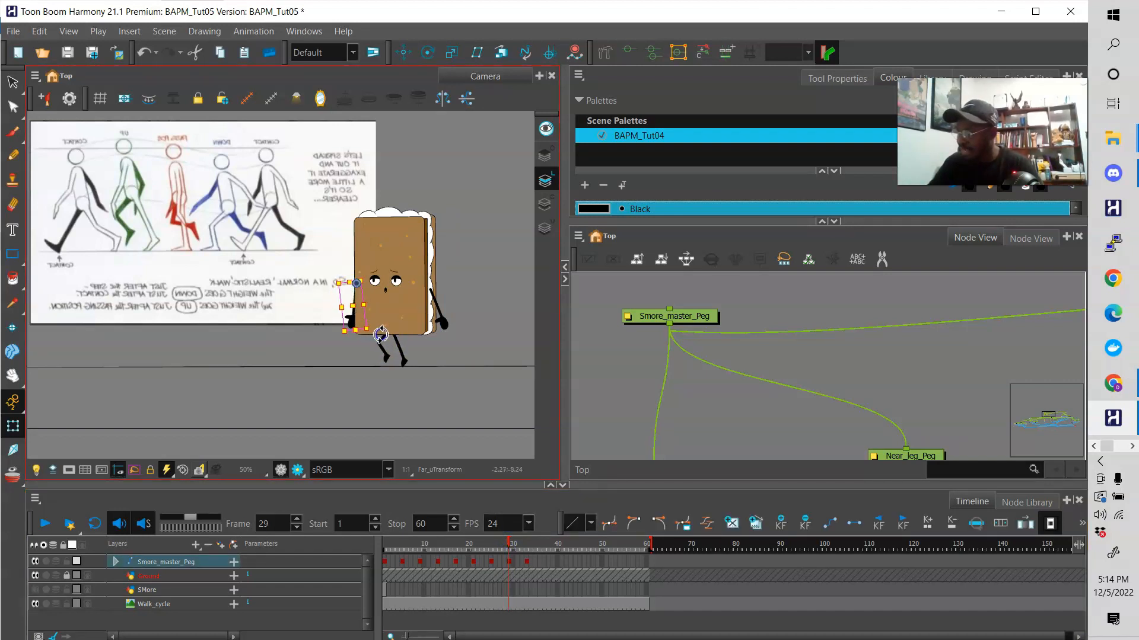
{"action": "left_click", "coordinate": [432, 294]}
{"action": "left_click", "coordinate": [456, 334]}
{"action": "left_click_drag", "start_coordinate": [456, 340], "coordinate": [452, 344]}
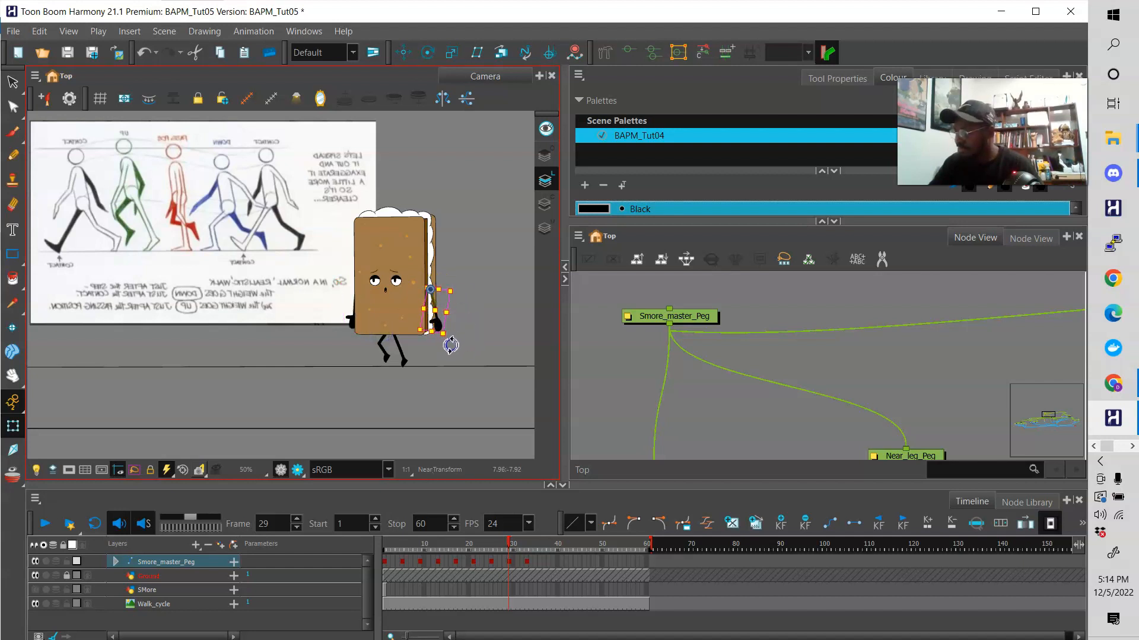
Compare the near arm with its frame 25 pose and rotate it further forward at frame 29.
{"action": "left_click", "coordinate": [503, 546]}
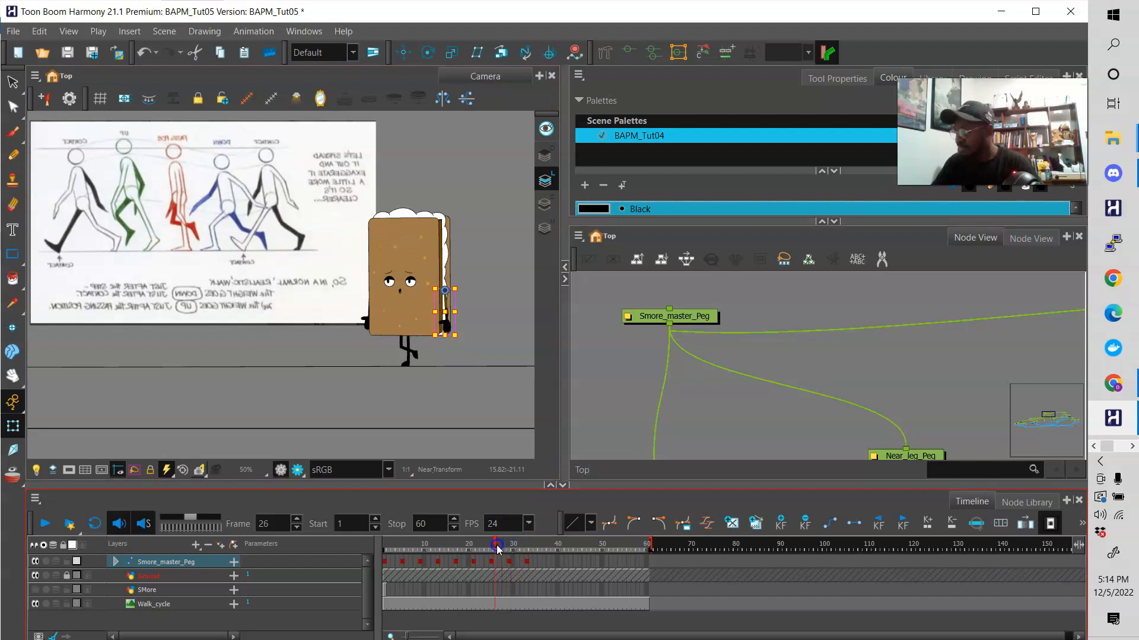
{"action": "left_click", "coordinate": [491, 549]}
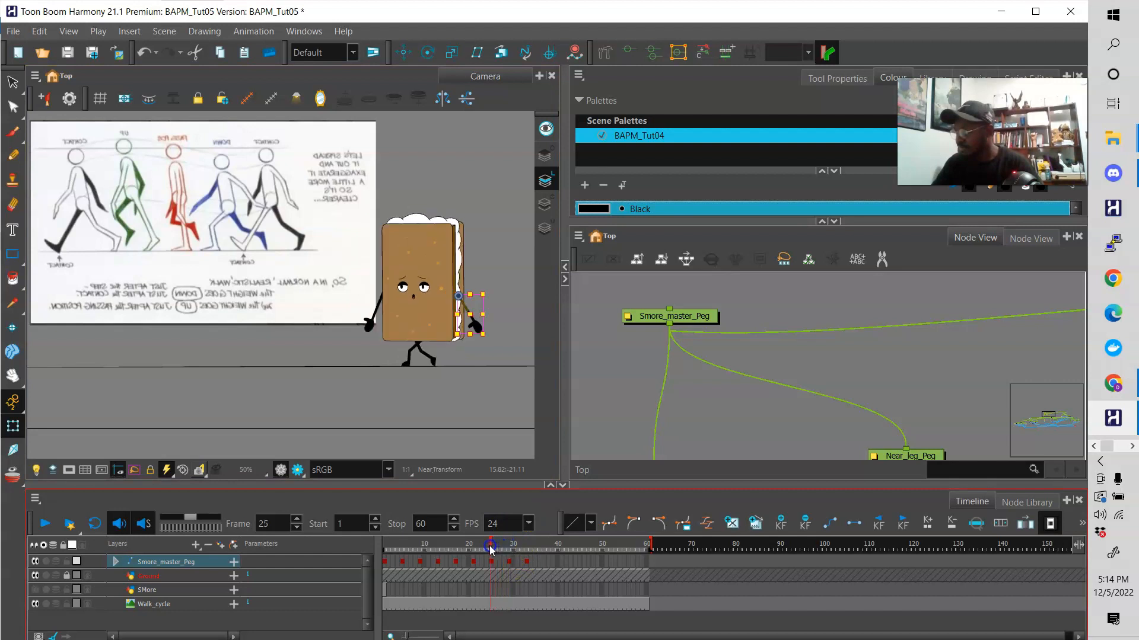
{"action": "left_click", "coordinate": [495, 547]}
{"action": "left_click_drag", "start_coordinate": [506, 551], "coordinate": [510, 554]}
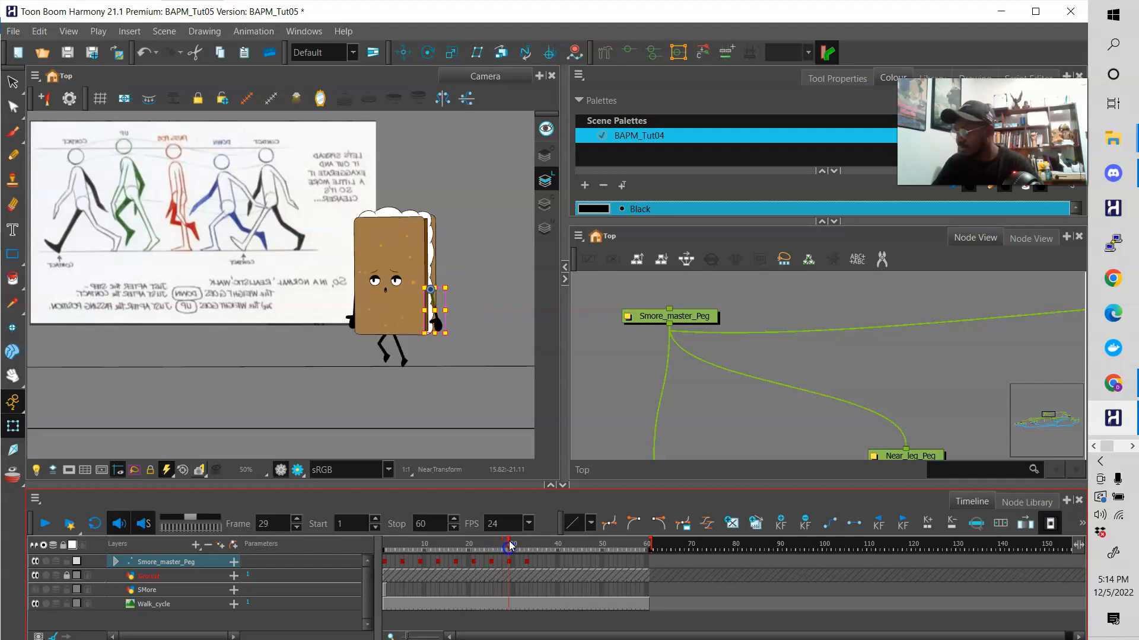
{"action": "left_click_drag", "start_coordinate": [447, 337], "coordinate": [445, 345]}
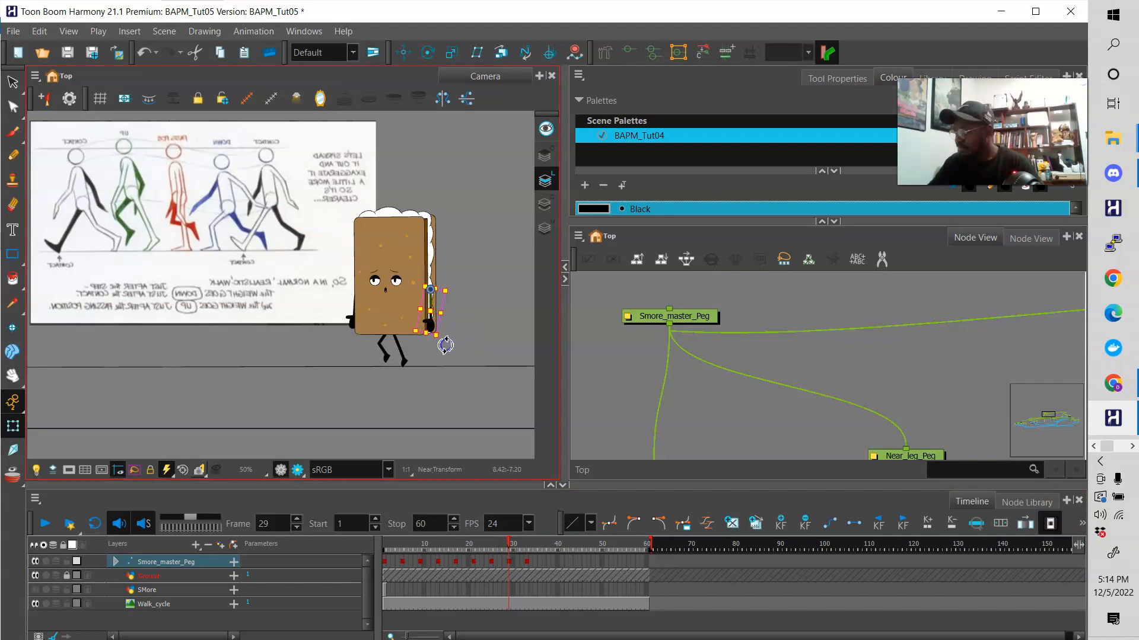
{"action": "left_click", "coordinate": [508, 543]}
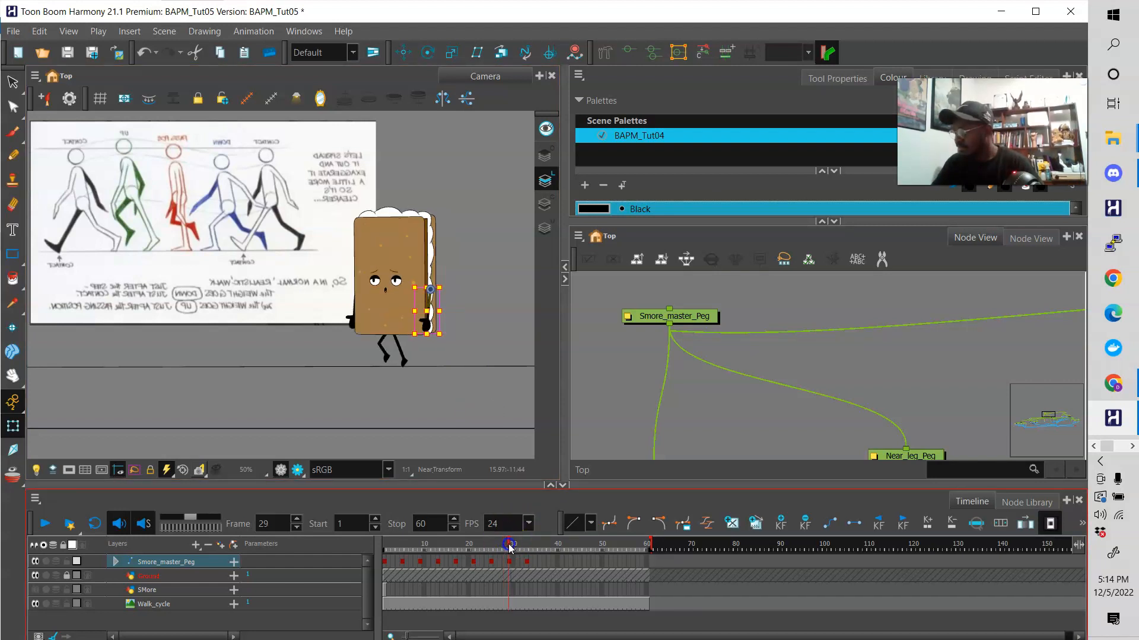
{"action": "left_click_drag", "start_coordinate": [508, 544], "coordinate": [508, 545]}
Check the far arm against the earlier poses and rotate it further back behind the body at frame 29.
{"action": "left_click", "coordinate": [352, 314]}
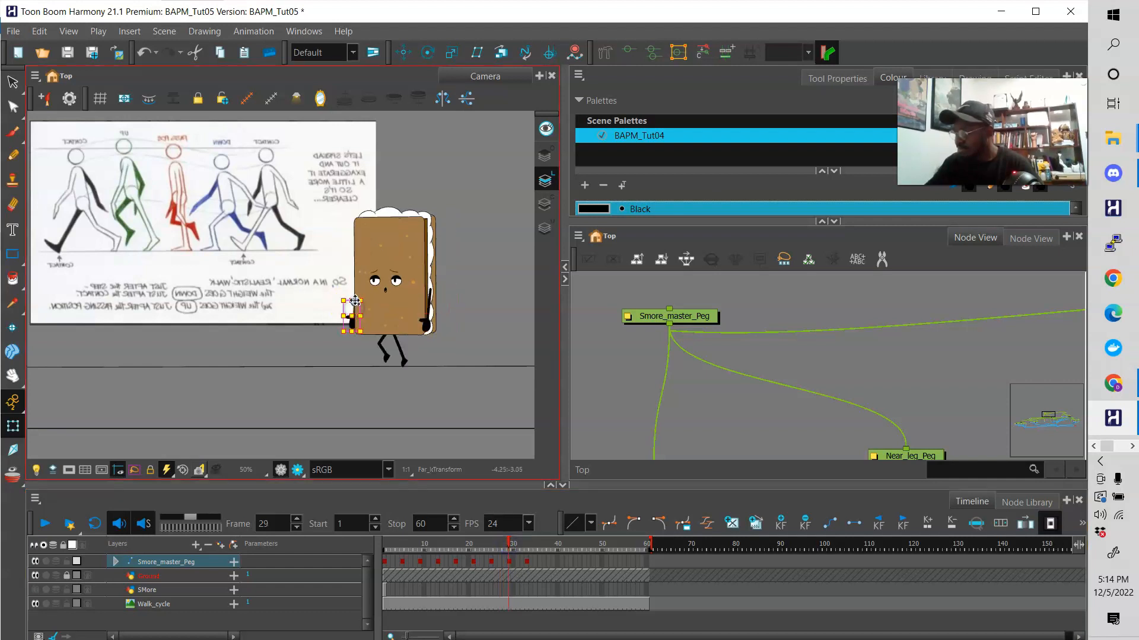
{"action": "left_click", "coordinate": [496, 547]}
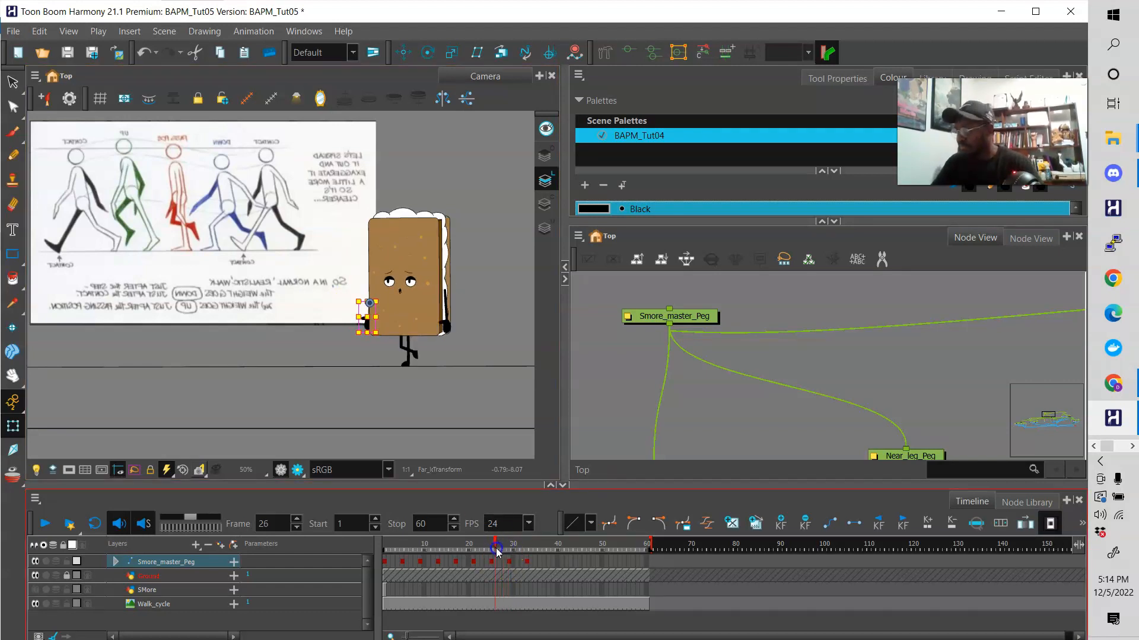
{"action": "left_click_drag", "start_coordinate": [497, 550], "coordinate": [477, 554]}
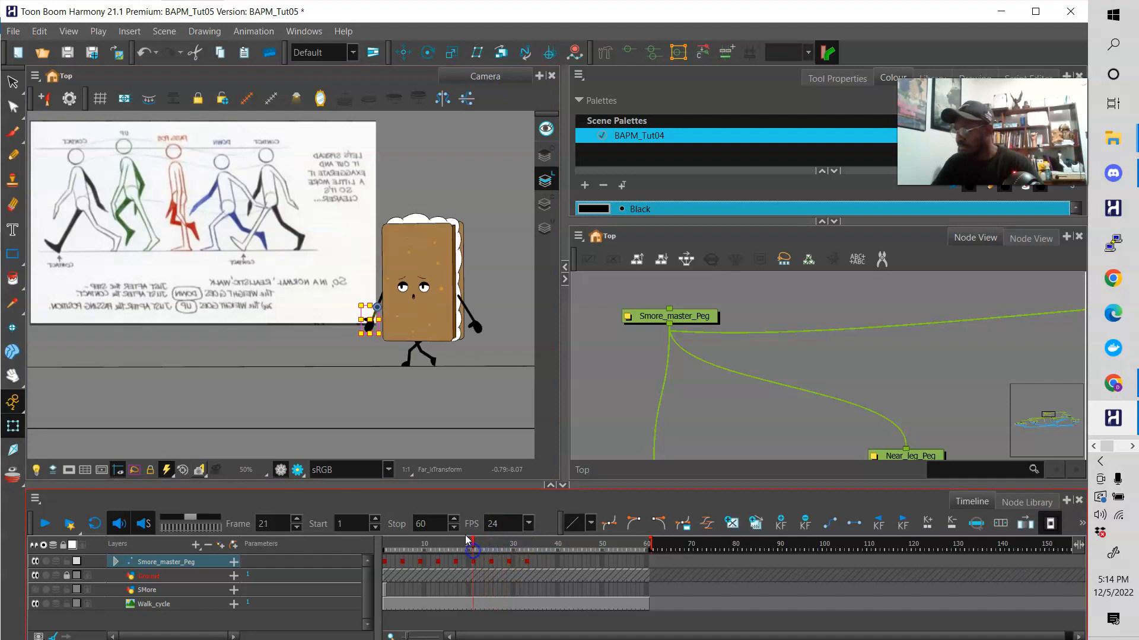
{"action": "left_click", "coordinate": [379, 297]}
{"action": "left_click", "coordinate": [379, 302]}
{"action": "left_click_drag", "start_coordinate": [478, 546], "coordinate": [509, 547]}
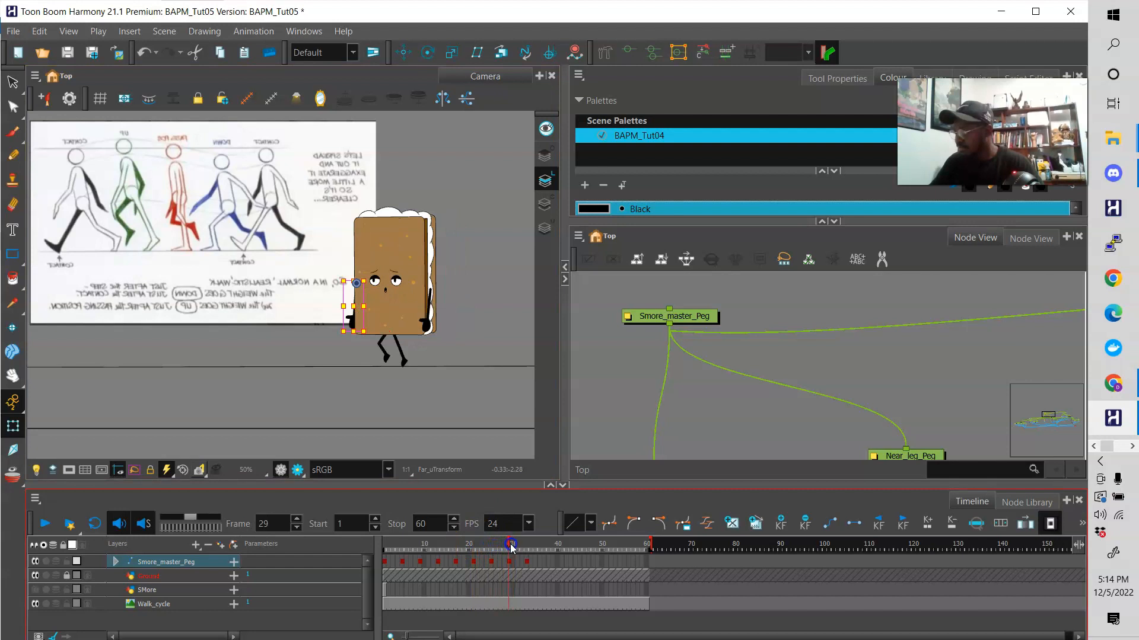
{"action": "left_click_drag", "start_coordinate": [375, 332], "coordinate": [381, 337]}
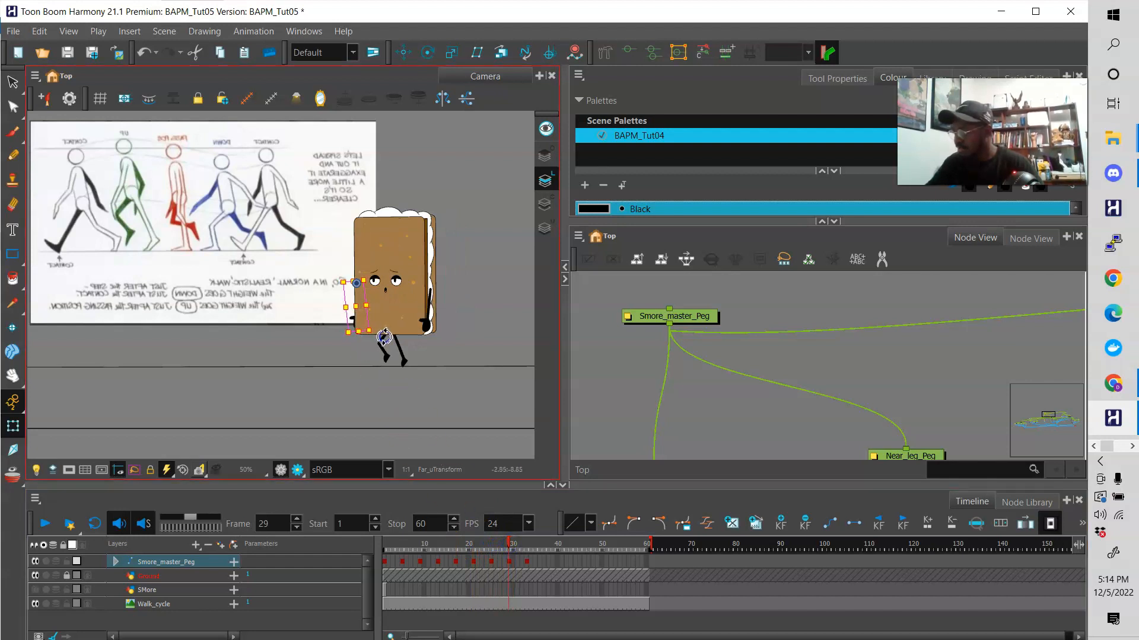
Play the walk from frame 1 twice to review the stepped poses and arm swing.
{"action": "left_click_drag", "start_coordinate": [508, 542], "coordinate": [367, 554]}
{"action": "left_click", "coordinate": [46, 525]}
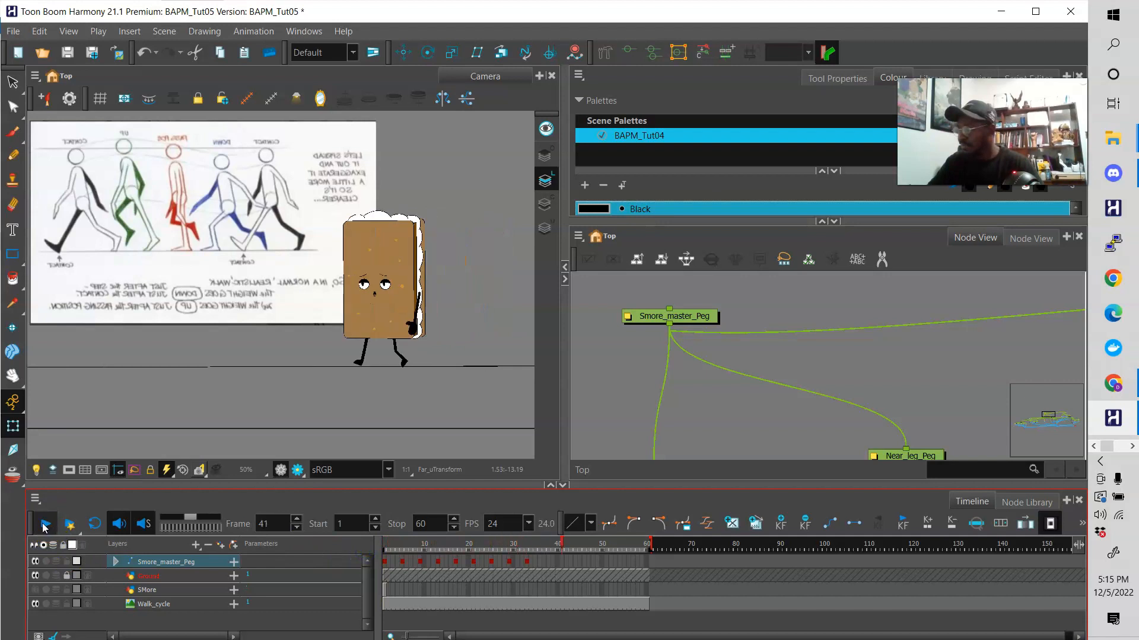
{"action": "left_click", "coordinate": [46, 527]}
{"action": "left_click_drag", "start_coordinate": [394, 546], "coordinate": [371, 536]}
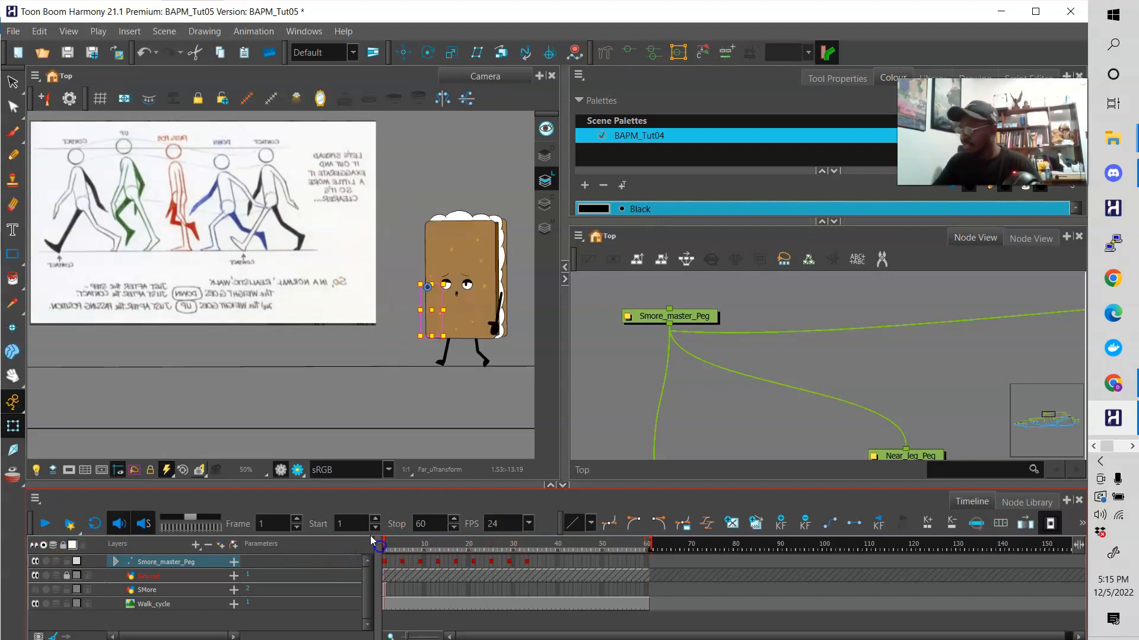
{"action": "left_click", "coordinate": [39, 526]}
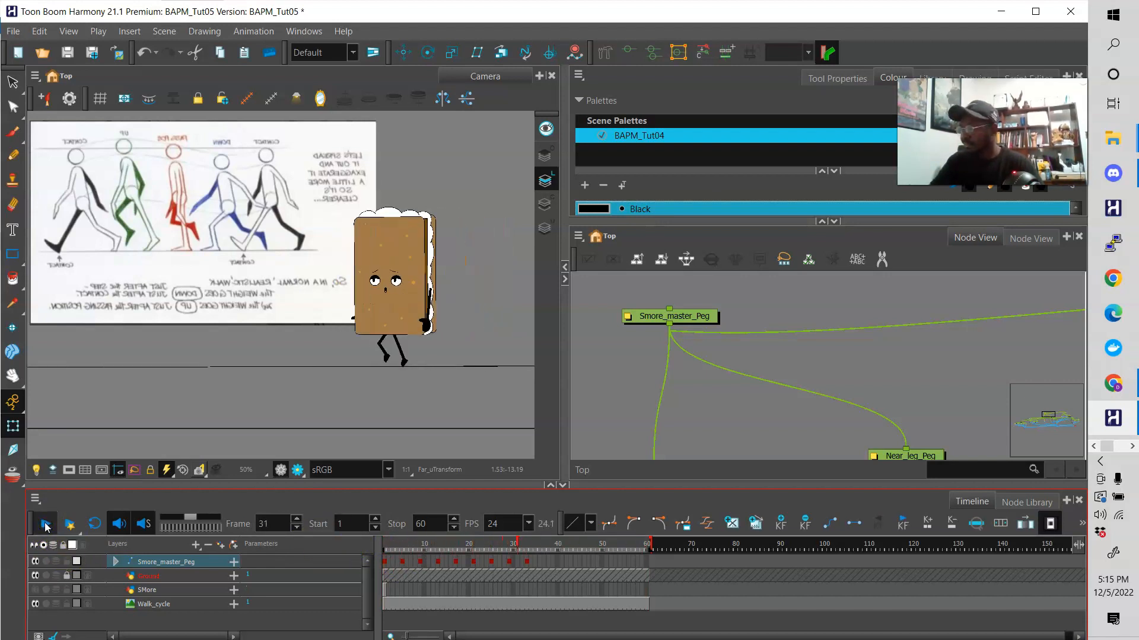
{"action": "left_click", "coordinate": [46, 526]}
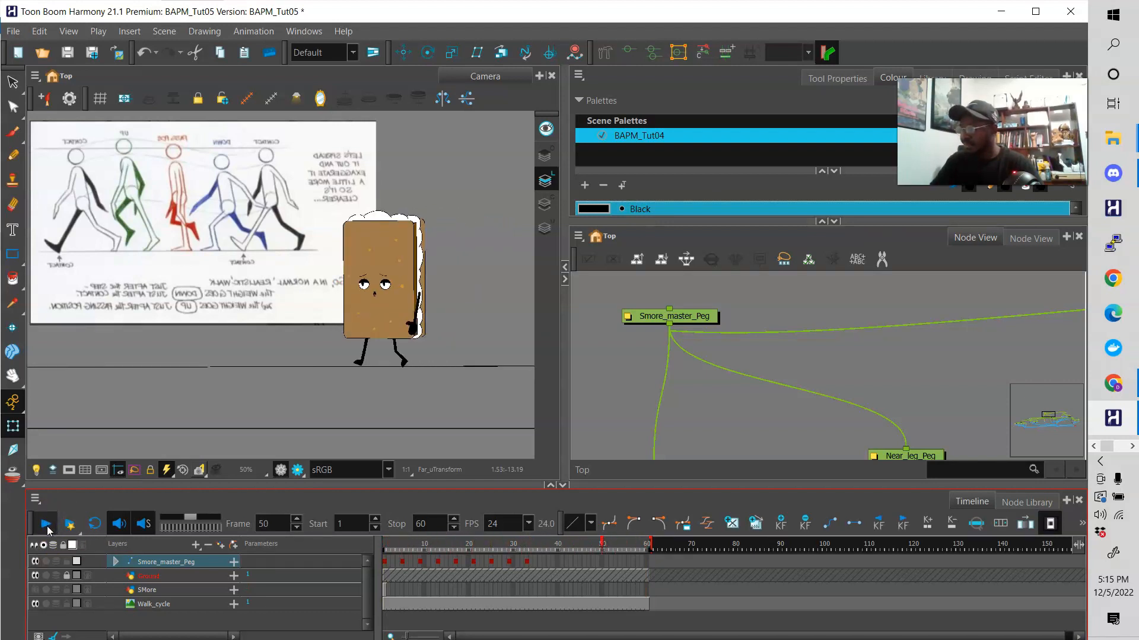
Convert all of Smore_master_Peg's keyframes from frame 1 to frame 33 into motion keyframes.
{"action": "left_click", "coordinate": [395, 545]}
{"action": "left_click_drag", "start_coordinate": [396, 546], "coordinate": [528, 560]}
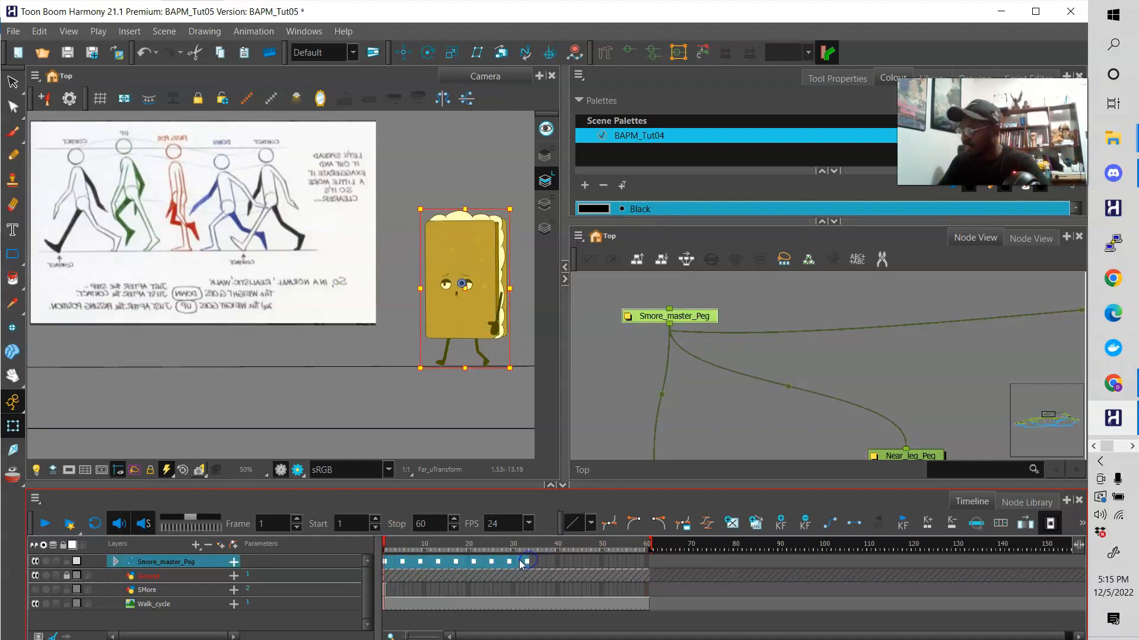
{"action": "right_click", "coordinate": [521, 561]}
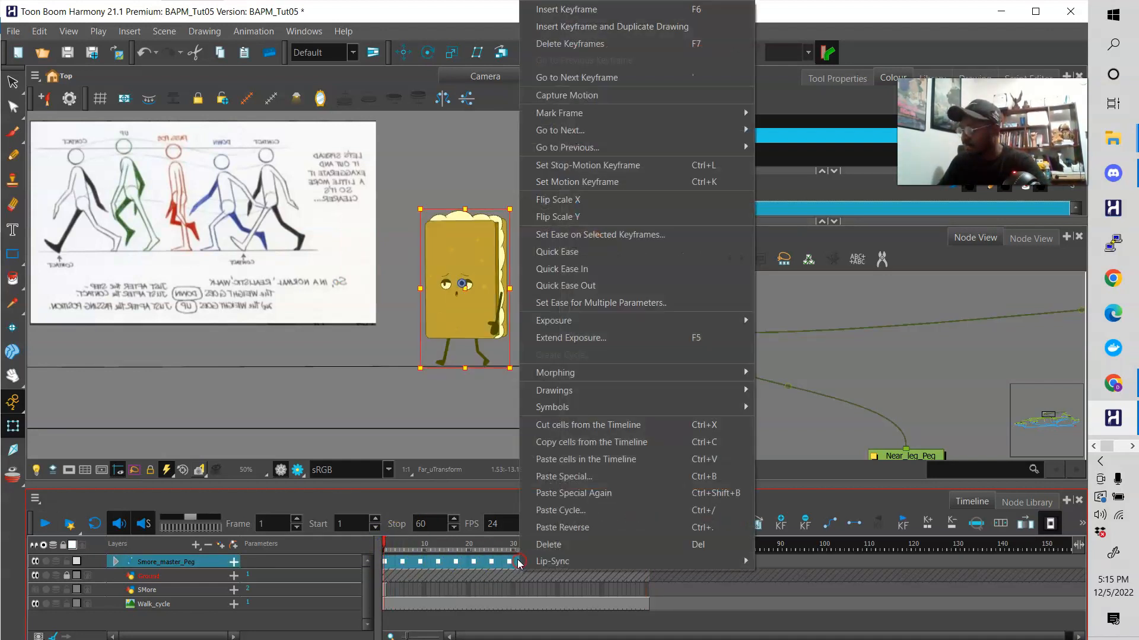
{"action": "left_click", "coordinate": [602, 184]}
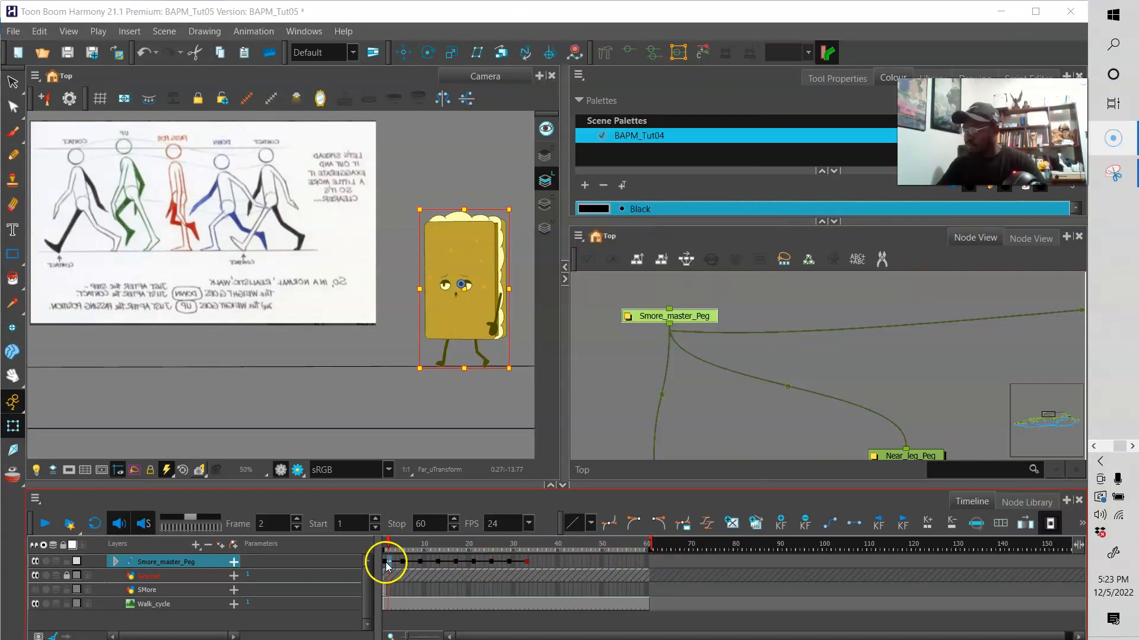
Save the scene and reapply the motion keyframe setting to Smore_master_Peg's keys from frame 1 to frame 33.
{"action": "left_click_drag", "start_coordinate": [381, 560], "coordinate": [454, 561]}
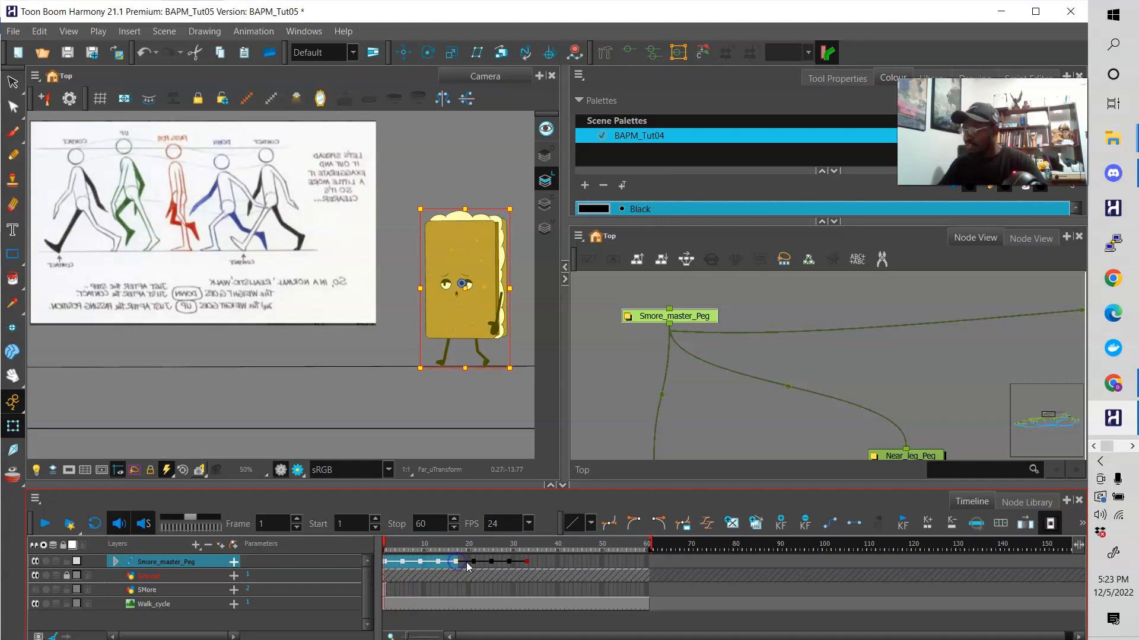
{"action": "key", "text": "ctrl+s"}
{"action": "left_click", "coordinate": [476, 561]}
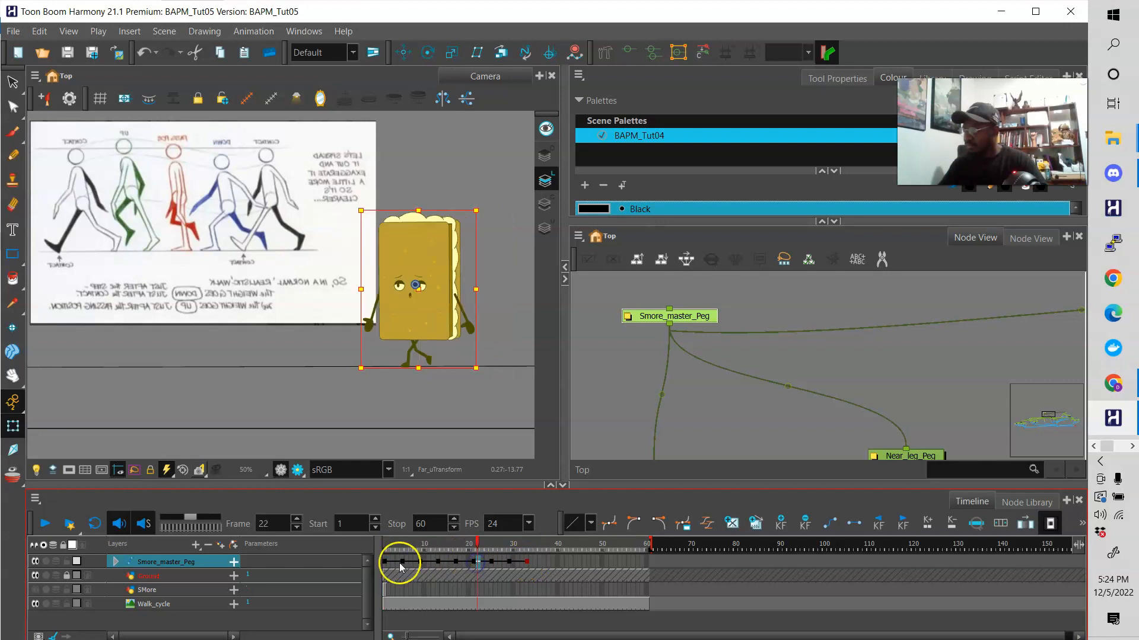
{"action": "left_click_drag", "start_coordinate": [384, 564], "coordinate": [532, 569]}
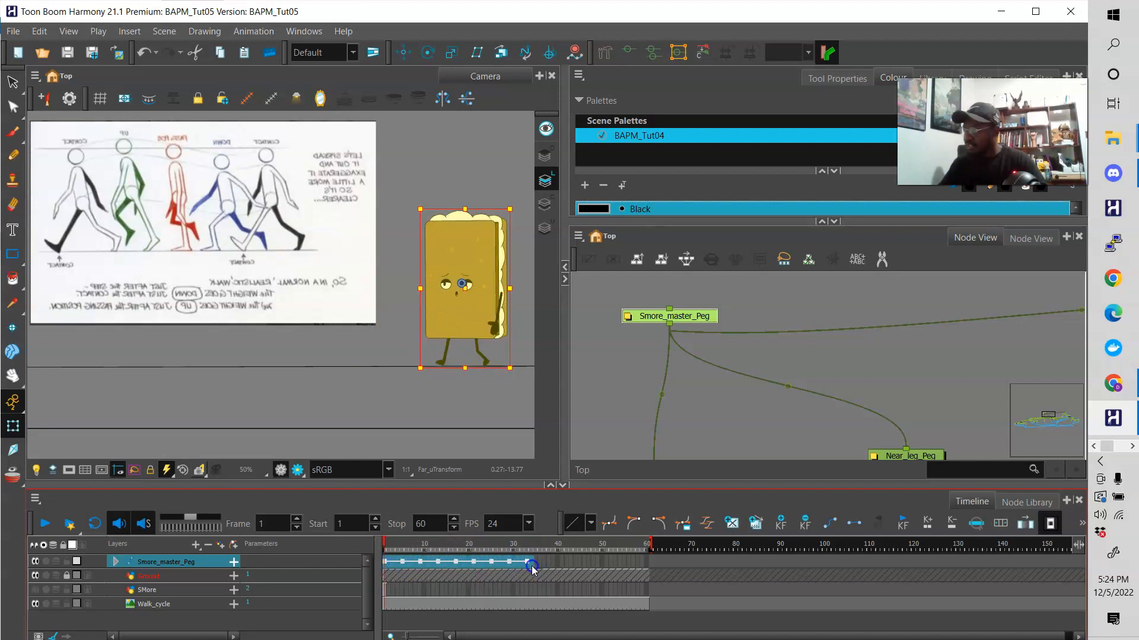
{"action": "right_click", "coordinate": [532, 568]}
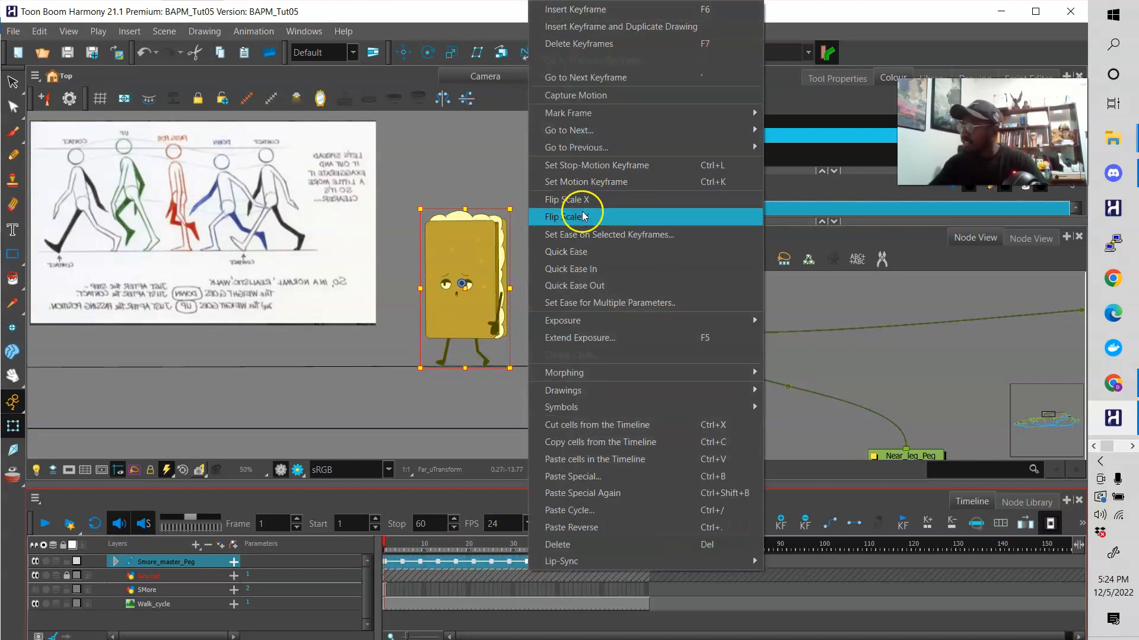
{"action": "left_click", "coordinate": [609, 184]}
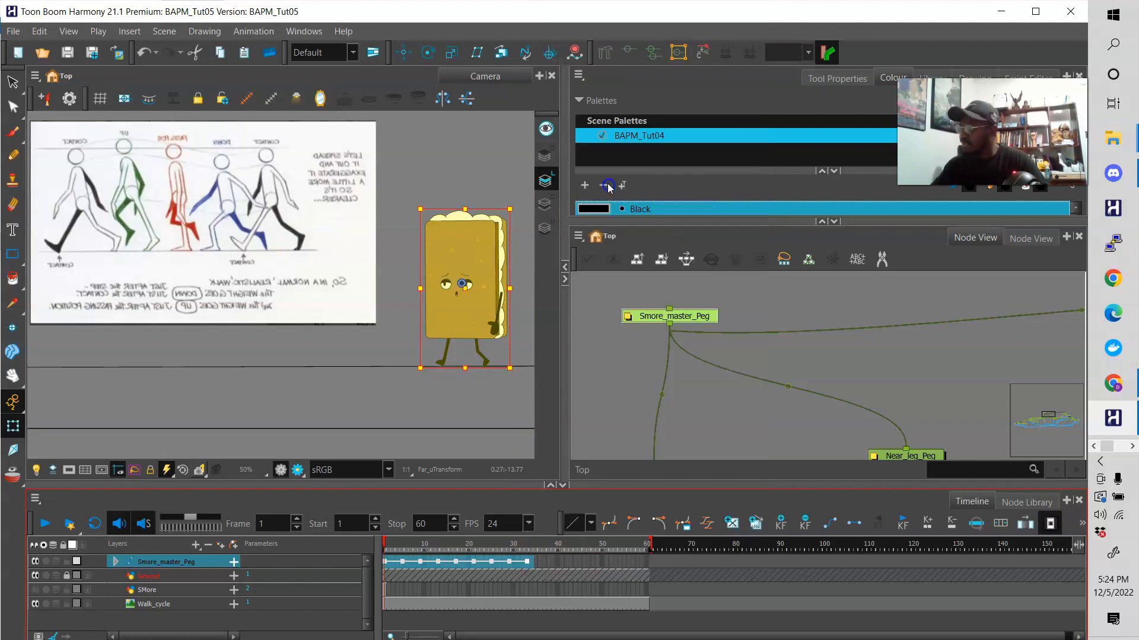
Scrub and play the walk from the start to review the interpolated motion between the leg and arm poses.
{"action": "left_click_drag", "start_coordinate": [431, 550], "coordinate": [474, 550]}
{"action": "left_click", "coordinate": [45, 524]}
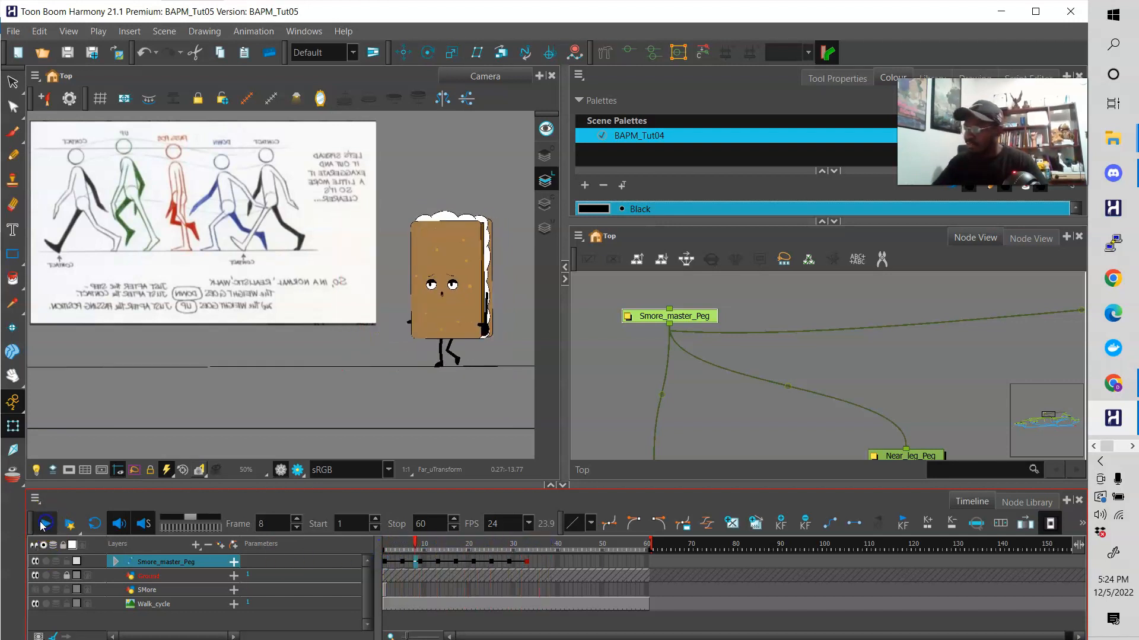
{"action": "left_click", "coordinate": [44, 527]}
{"action": "left_click_drag", "start_coordinate": [422, 545], "coordinate": [379, 542]}
{"action": "left_click", "coordinate": [49, 527]}
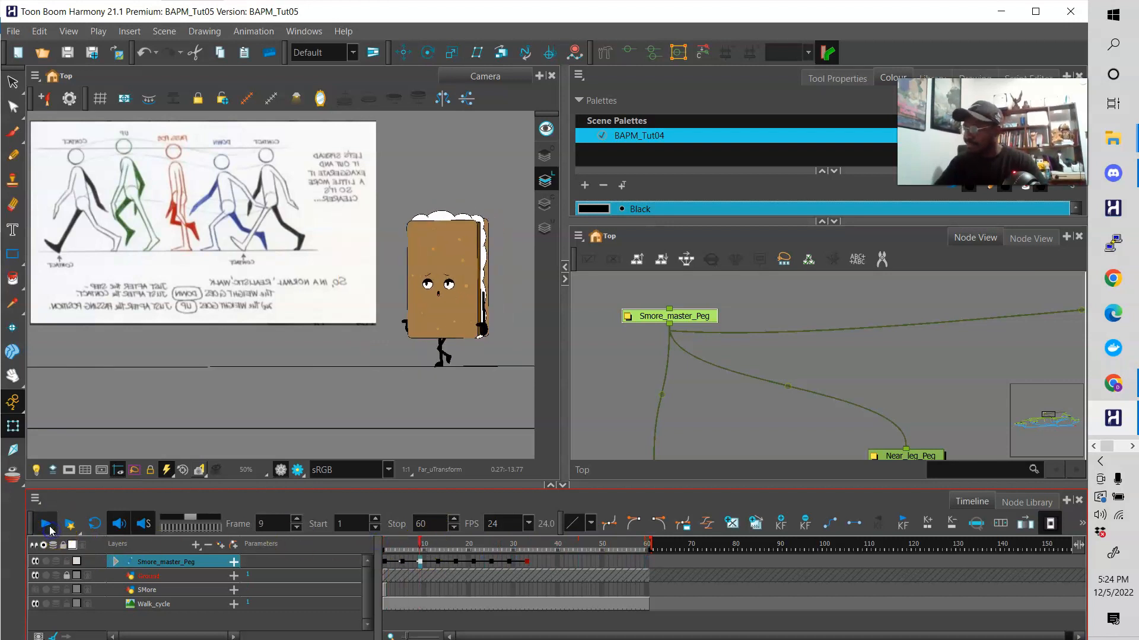
Insert a Smore_master_Peg keyframe midway between the frame 1 and frame 5 keys, and make the span before it stop-motion.
{"action": "left_click", "coordinate": [48, 526]}
{"action": "left_click_drag", "start_coordinate": [410, 544], "coordinate": [383, 541]}
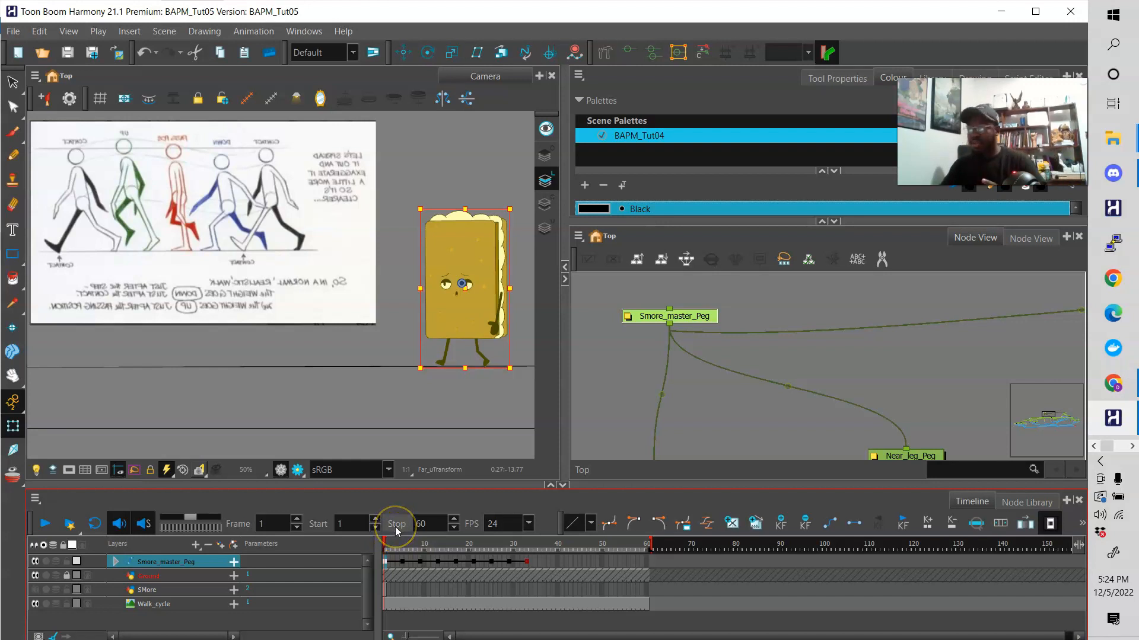
{"action": "left_click", "coordinate": [386, 543]}
{"action": "left_click_drag", "start_coordinate": [386, 542], "coordinate": [396, 564]}
{"action": "right_click", "coordinate": [390, 562]}
{"action": "left_click", "coordinate": [427, 13]}
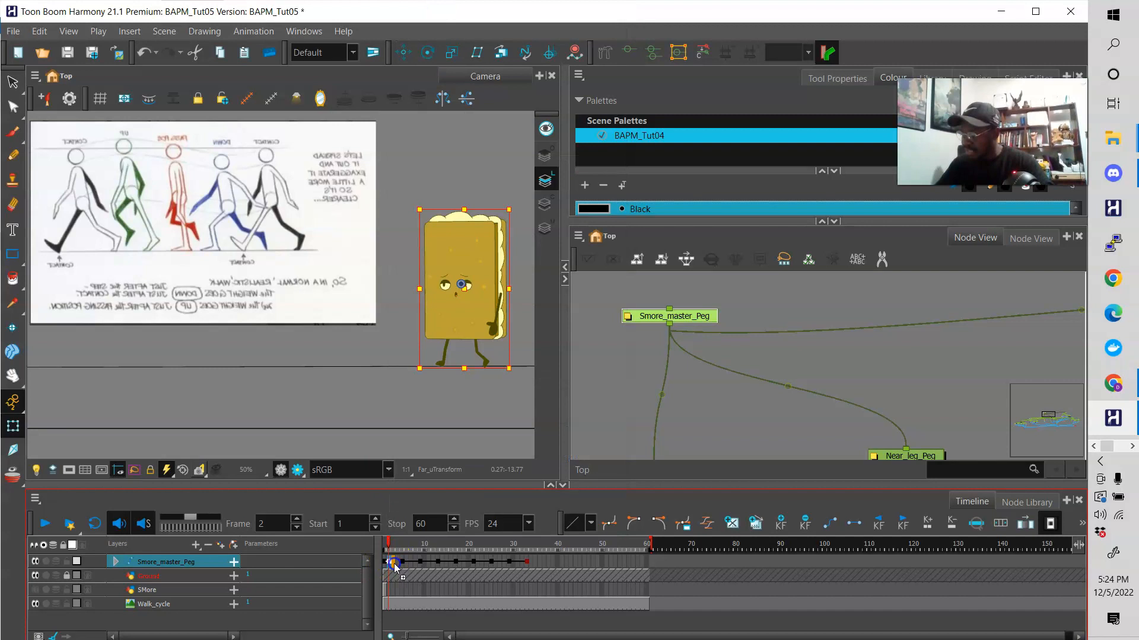
{"action": "left_click", "coordinate": [389, 562]}
{"action": "right_click", "coordinate": [390, 562]}
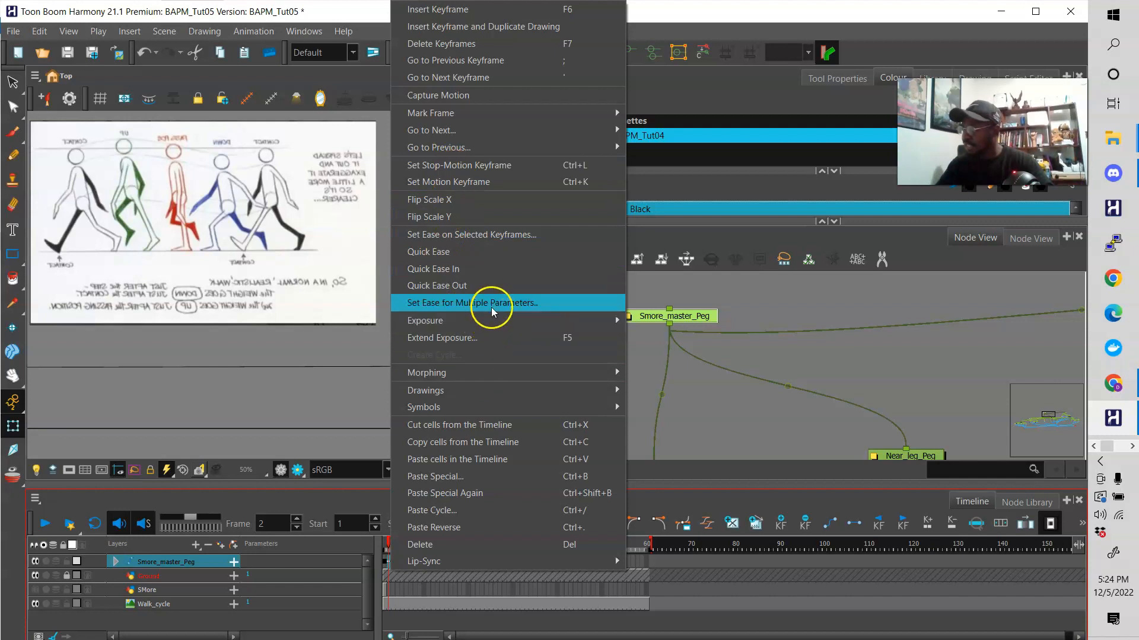
{"action": "left_click", "coordinate": [468, 166]}
Insert a Smore_master_Peg keyframe midway between the frame 5 and frame 9 keys, and set stop-motion at frame 6.
{"action": "left_click_drag", "start_coordinate": [389, 544], "coordinate": [406, 547]}
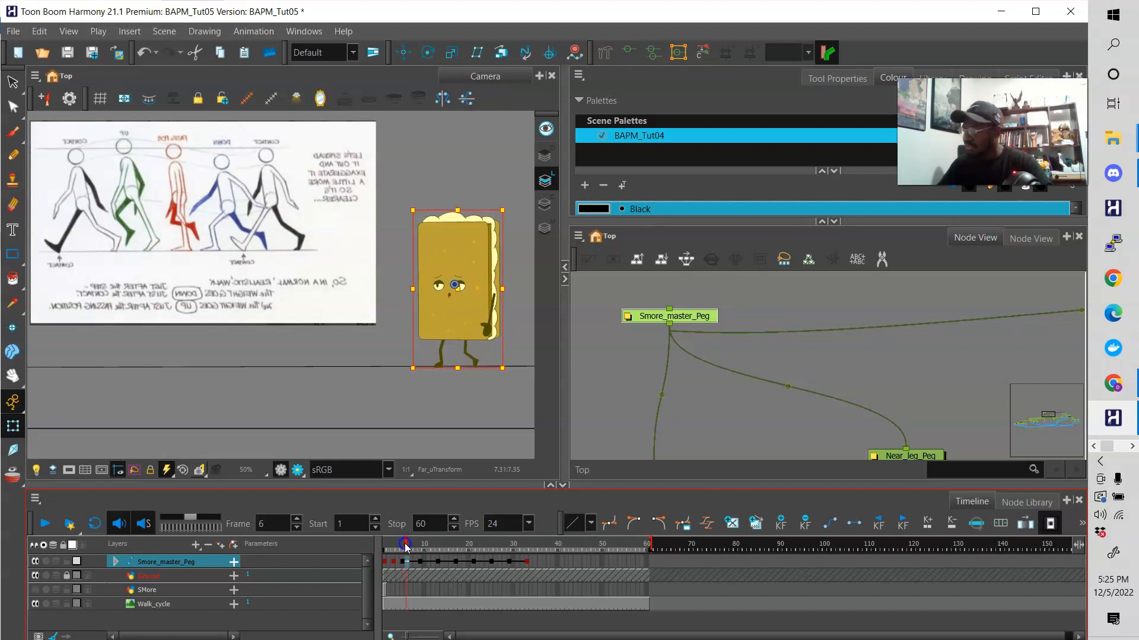
{"action": "right_click", "coordinate": [408, 564]}
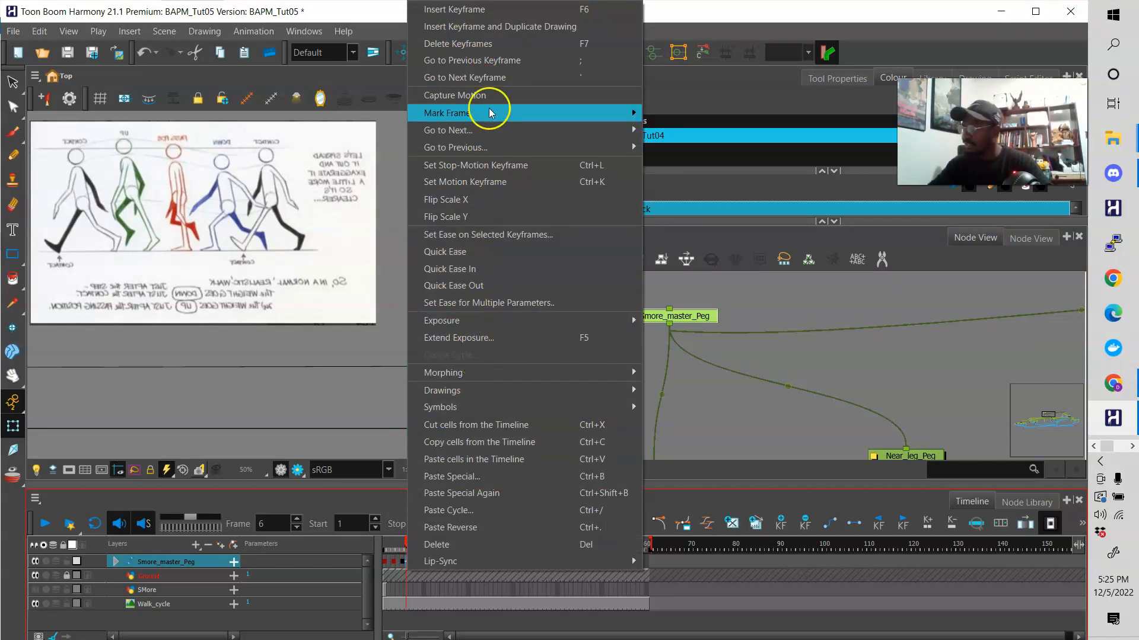
{"action": "left_click", "coordinate": [482, 10]}
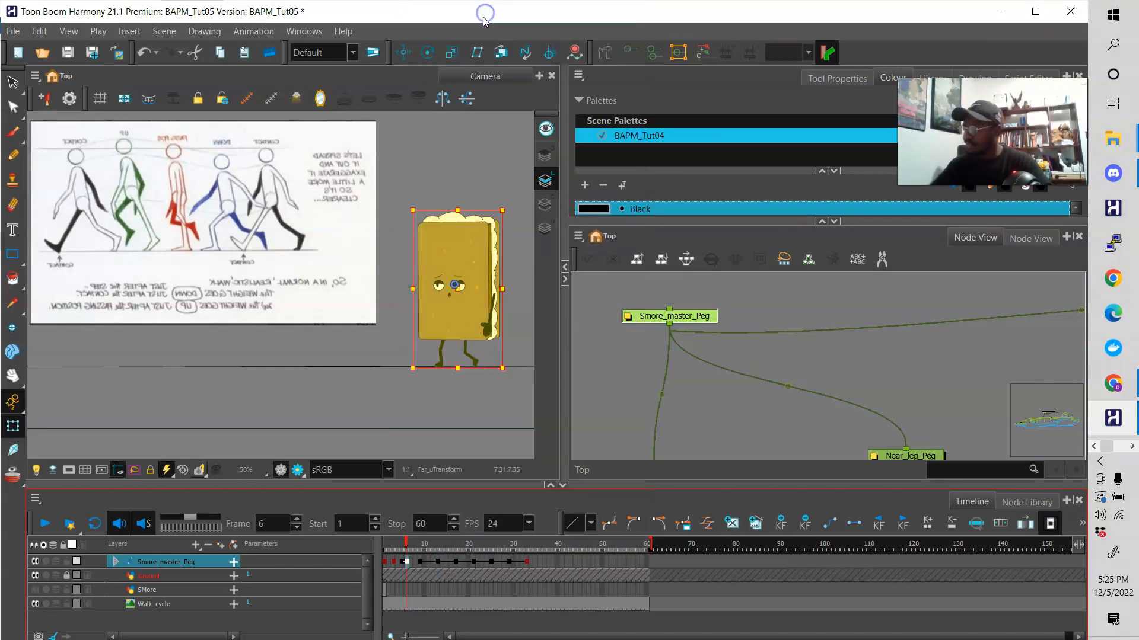
{"action": "right_click", "coordinate": [407, 564]}
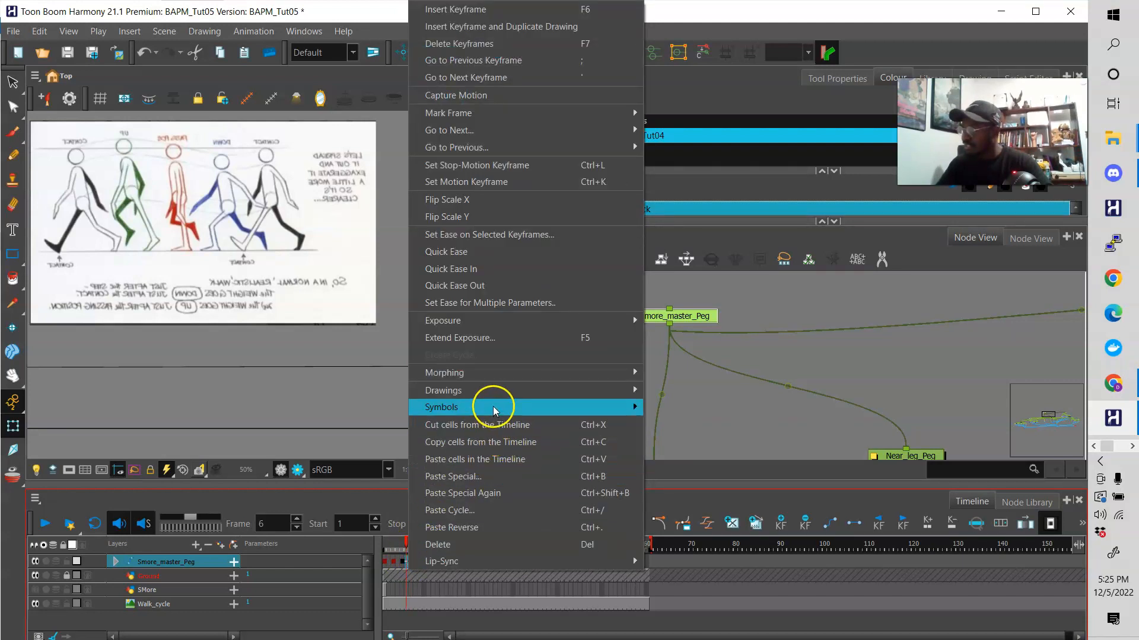
{"action": "left_click", "coordinate": [530, 165]}
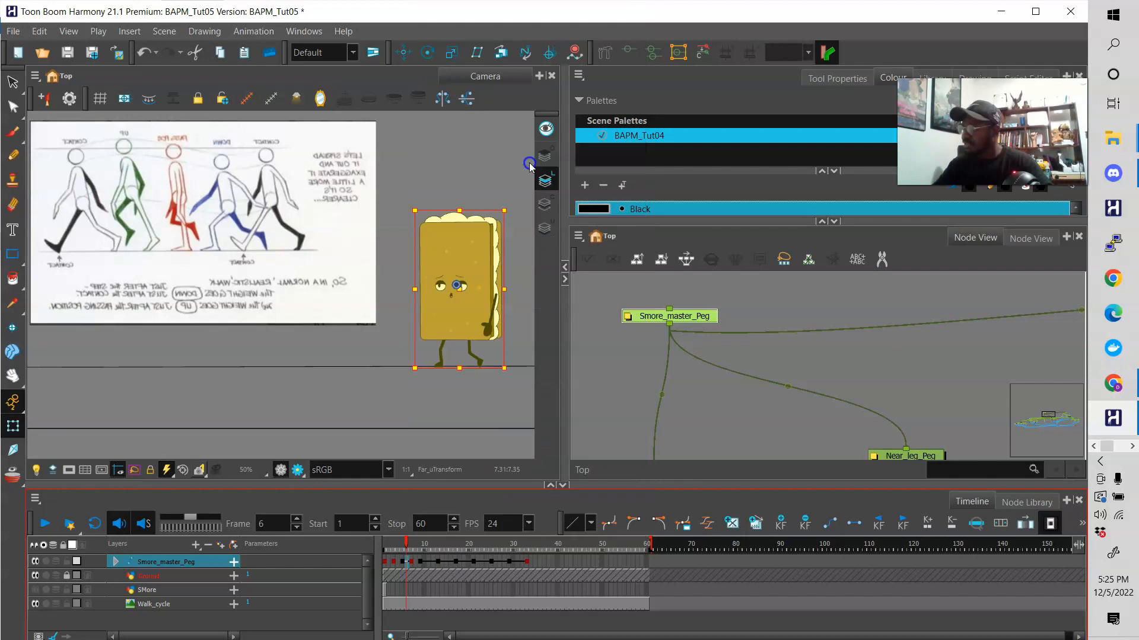
Insert a Smore_master_Peg keyframe at frame 11 and set a stop-motion keyframe at frame 10 so the pose holds.
{"action": "left_click", "coordinate": [412, 544]}
{"action": "left_click_drag", "start_coordinate": [417, 545], "coordinate": [429, 547]}
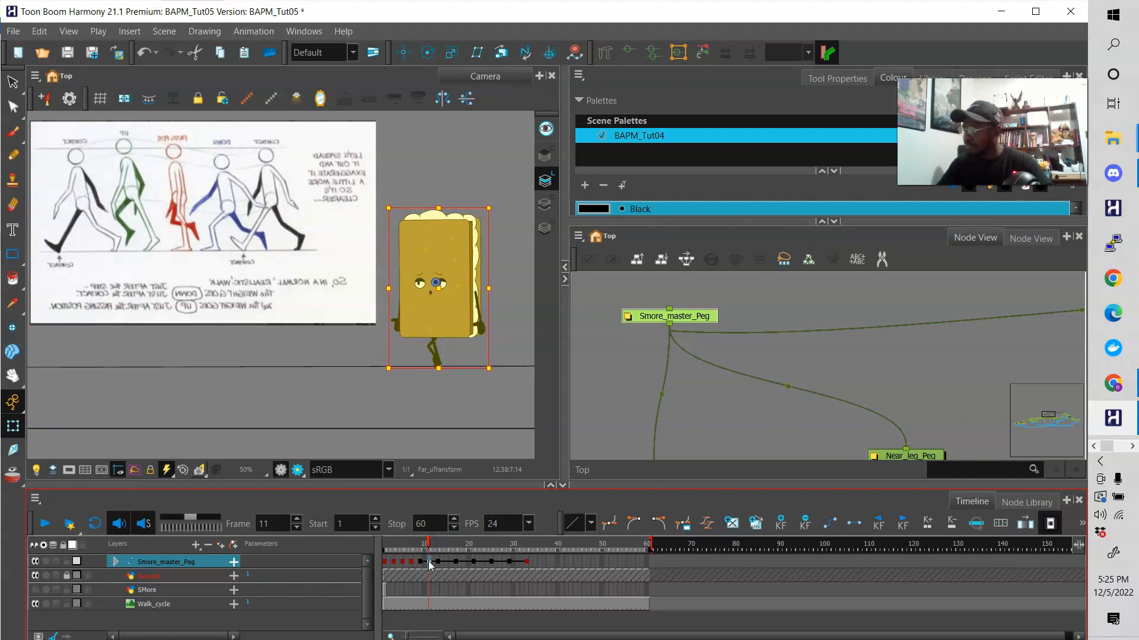
{"action": "right_click", "coordinate": [429, 563]}
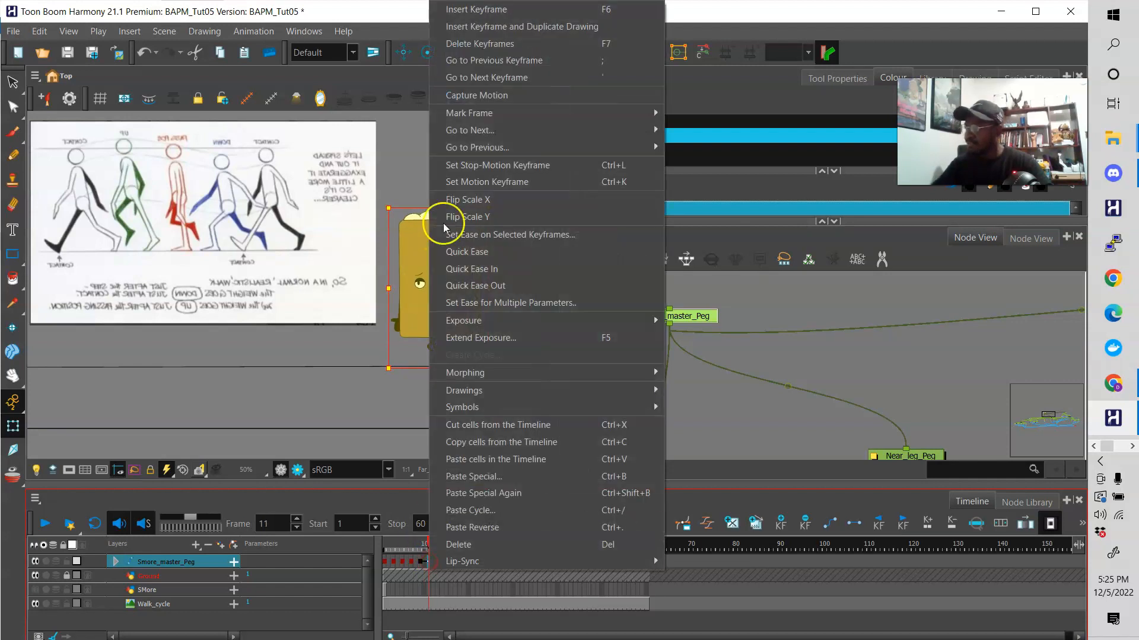
{"action": "left_click", "coordinate": [483, 9]}
{"action": "left_click", "coordinate": [427, 562]}
{"action": "right_click", "coordinate": [426, 562]}
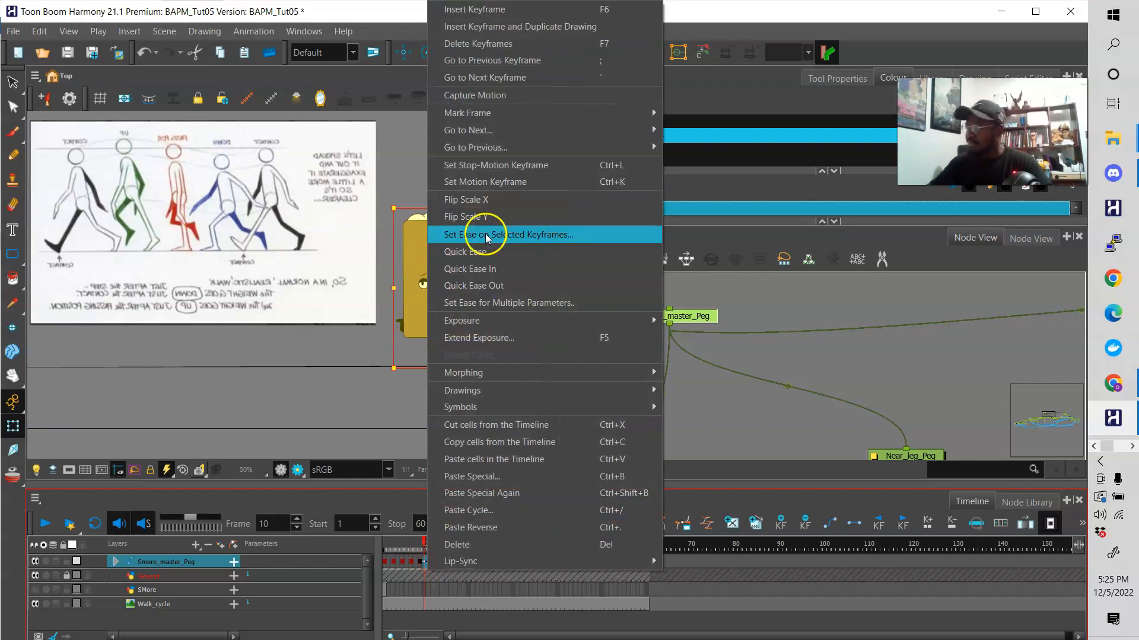
{"action": "left_click", "coordinate": [497, 167]}
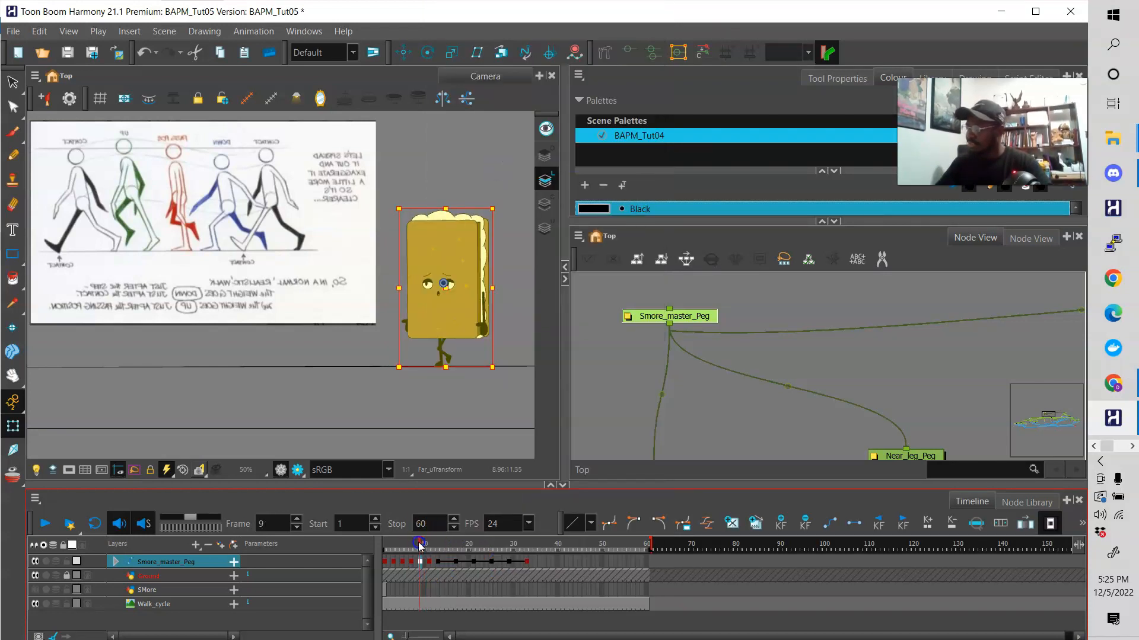
Play the walk from frame 1 to review the newly held in-between poses.
{"action": "left_click", "coordinate": [374, 546]}
{"action": "left_click", "coordinate": [44, 524]}
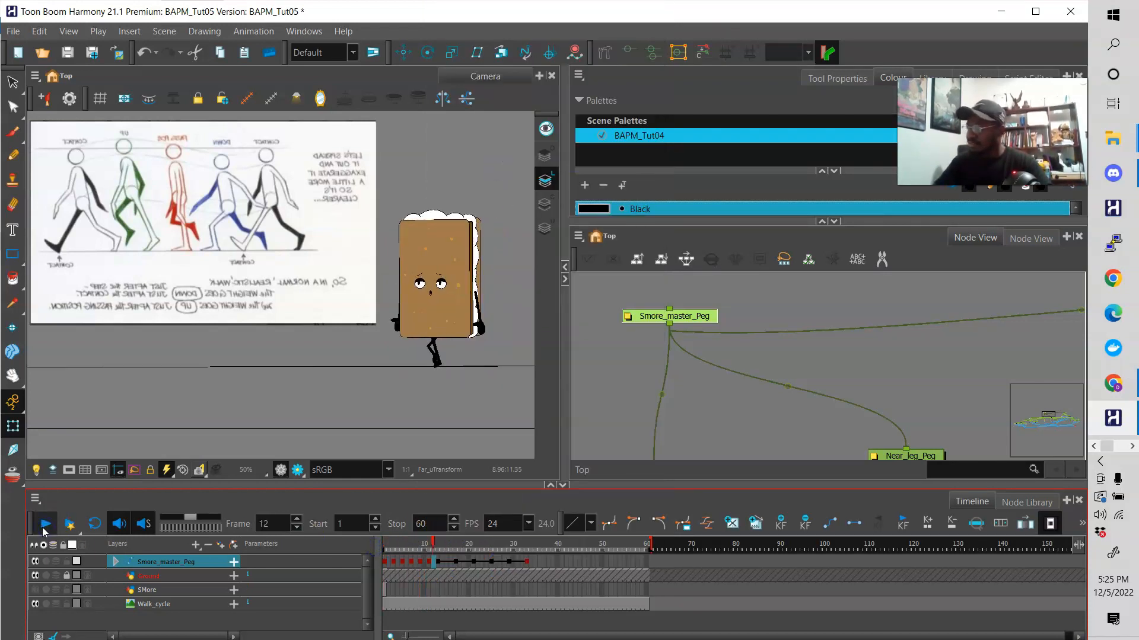
{"action": "left_click", "coordinate": [45, 523]}
Insert a Smore_master_Peg keyframe midway between the frame 13 and frame 17 keys, and set stop-motion at frame 14.
{"action": "left_click_drag", "start_coordinate": [397, 558], "coordinate": [444, 550]}
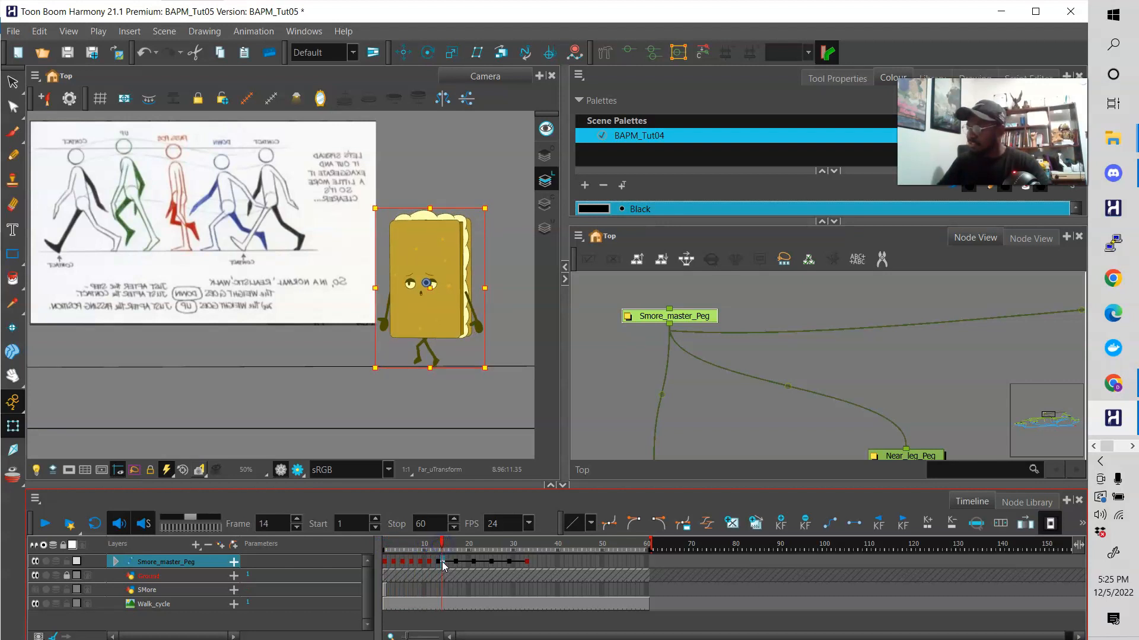
{"action": "left_click", "coordinate": [440, 564]}
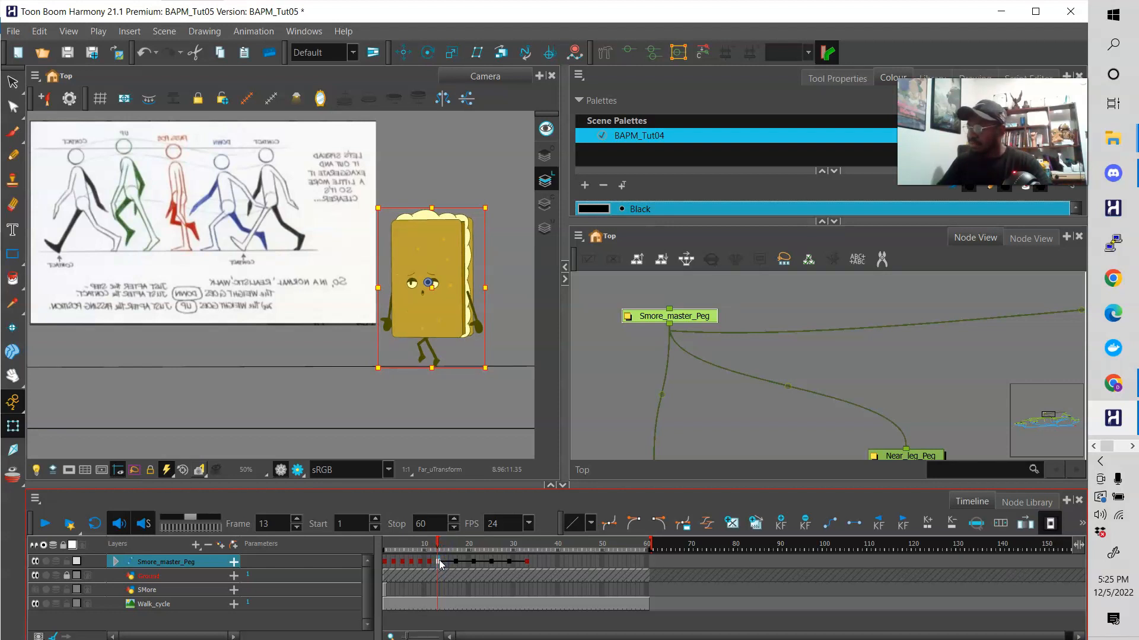
{"action": "left_click", "coordinate": [443, 562]}
{"action": "right_click", "coordinate": [442, 561]}
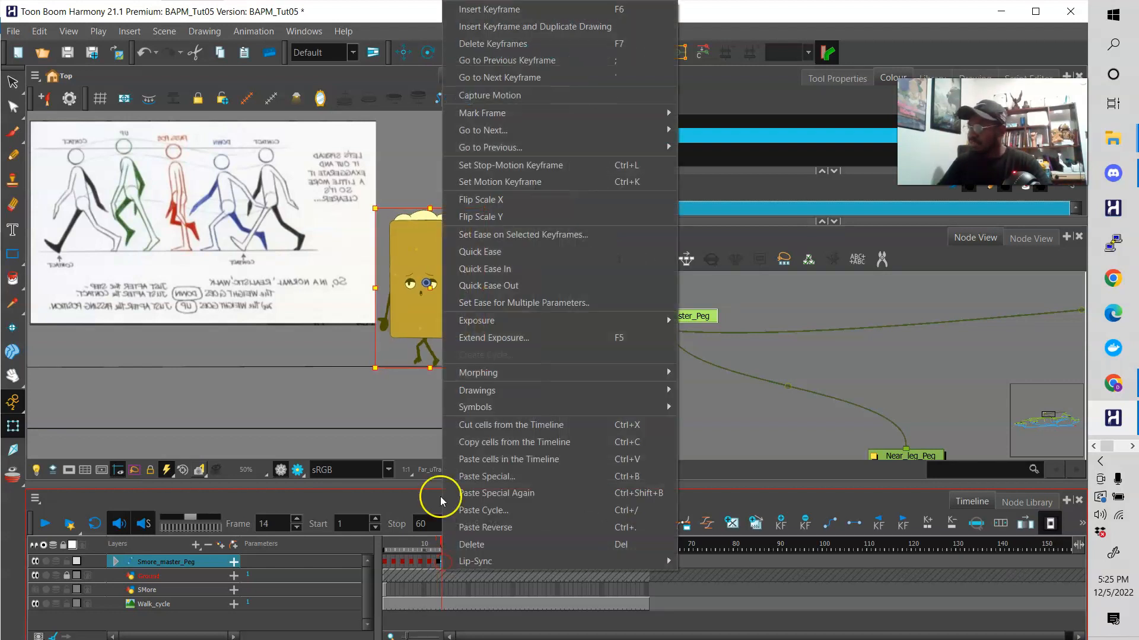
{"action": "left_click", "coordinate": [480, 8]}
{"action": "left_click", "coordinate": [444, 562]}
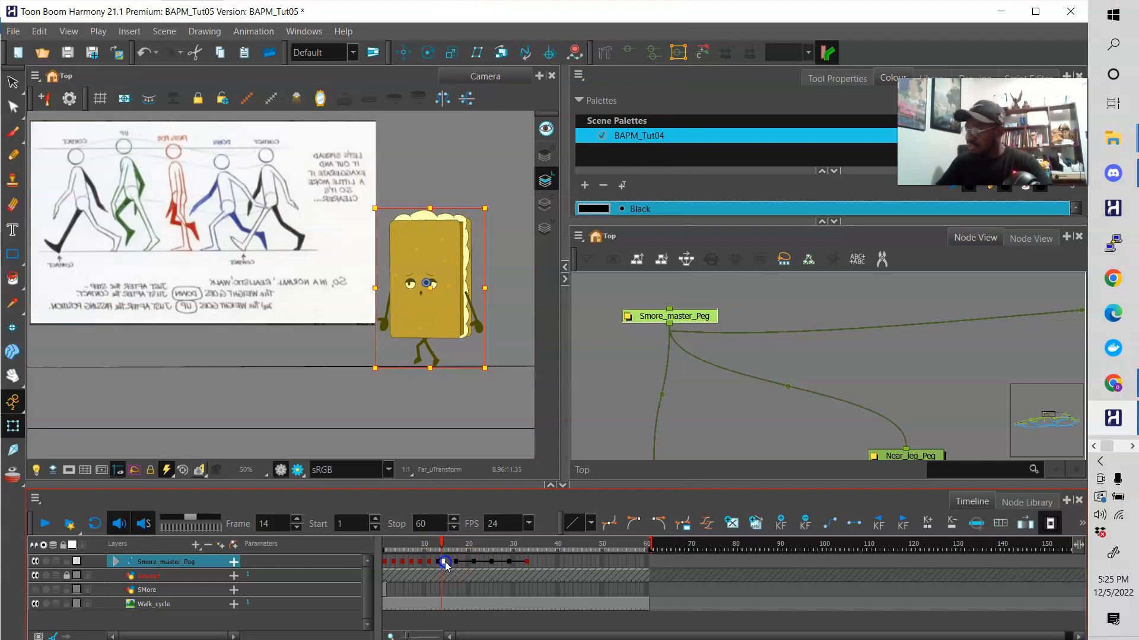
{"action": "left_click", "coordinate": [444, 562]}
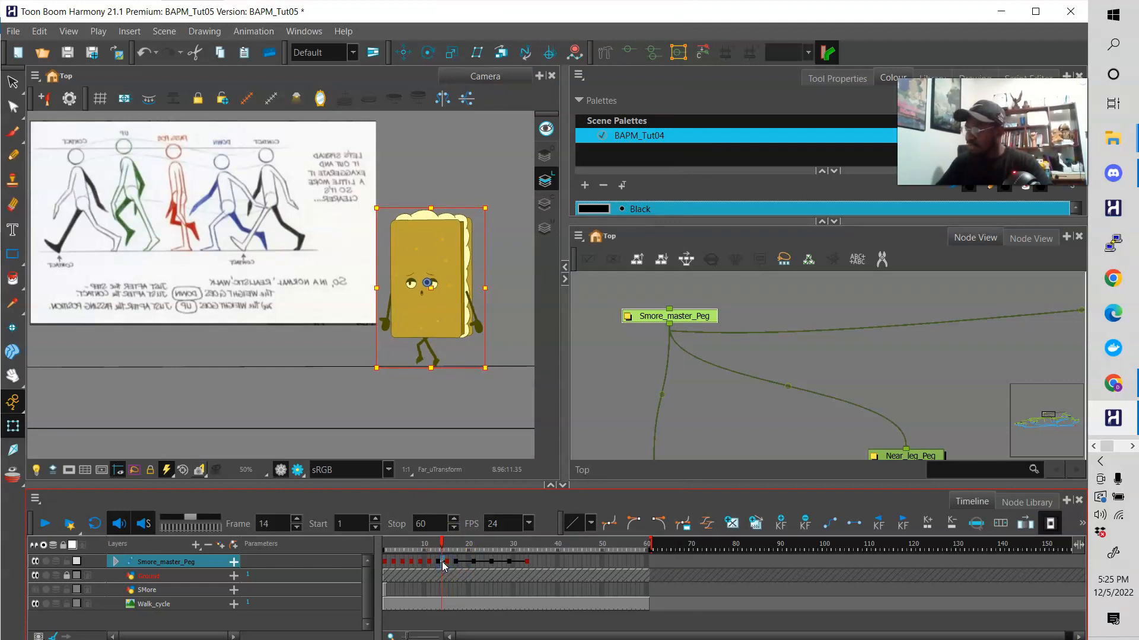
{"action": "right_click", "coordinate": [443, 565]}
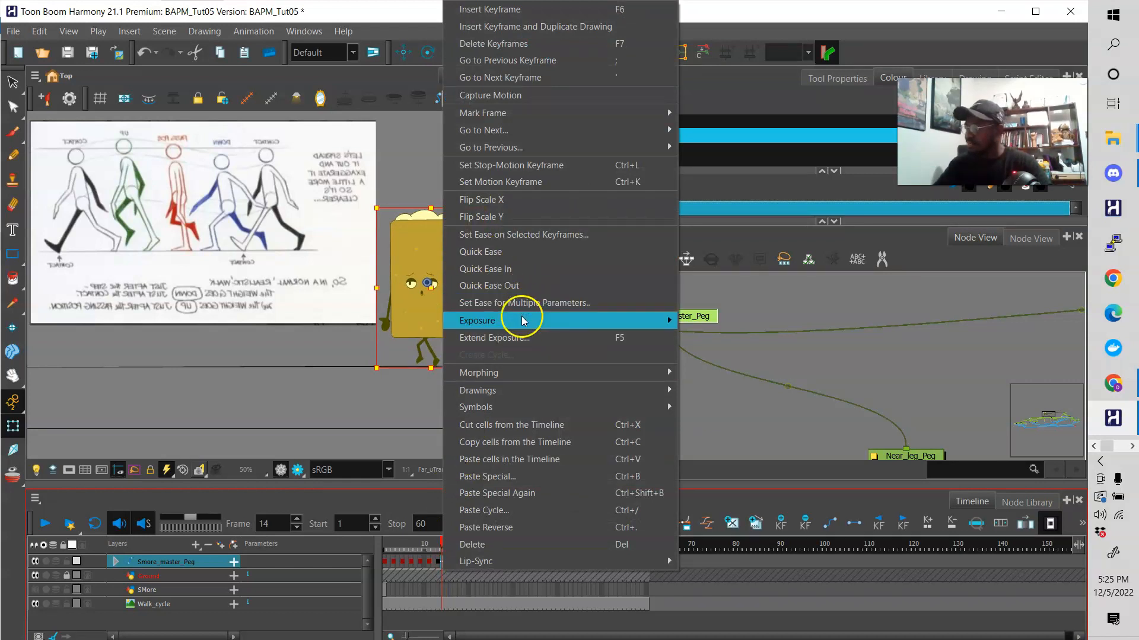
{"action": "left_click", "coordinate": [521, 166]}
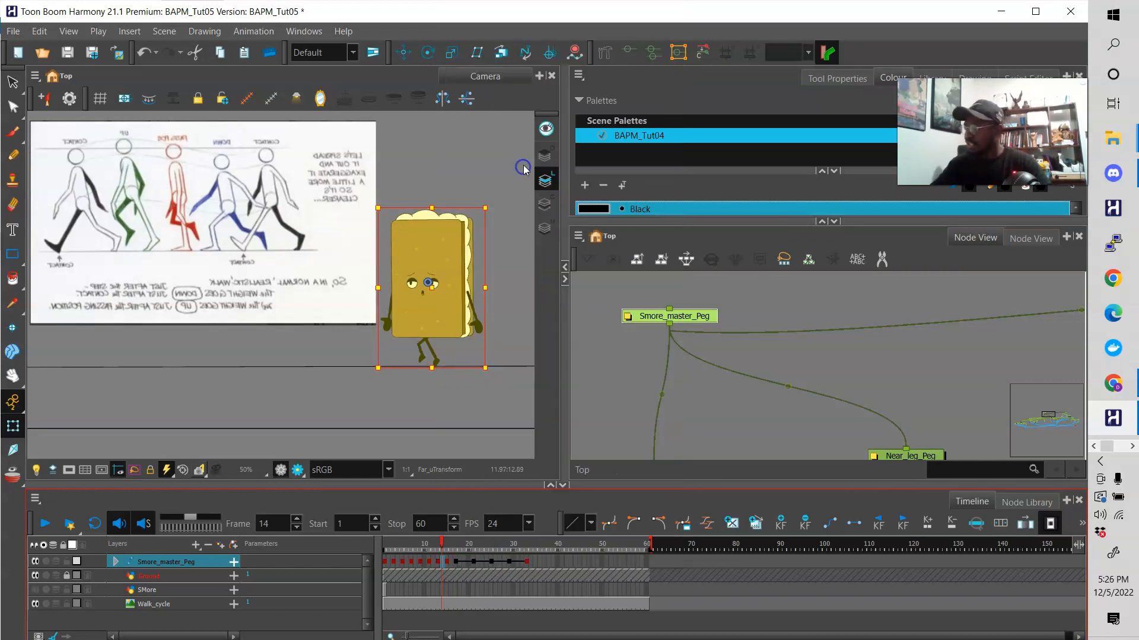
Insert a Smore_master_Peg keyframe between the frame 17 and frame 21 keys, and set stop-motion at frame 18.
{"action": "left_click", "coordinate": [447, 545]}
{"action": "left_click_drag", "start_coordinate": [452, 546], "coordinate": [471, 549]}
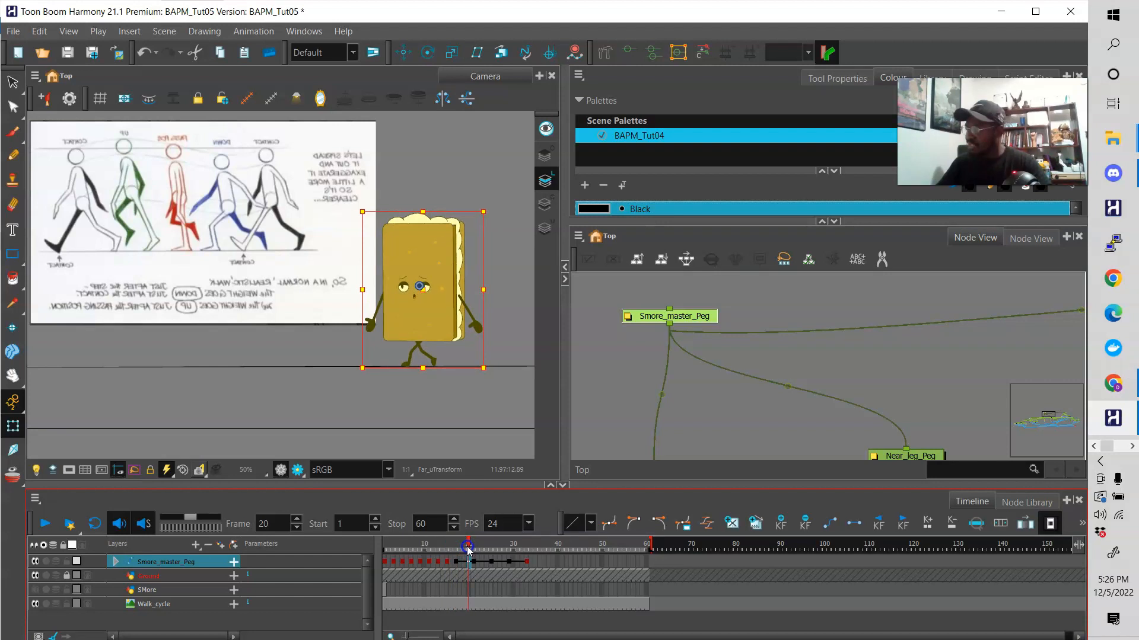
{"action": "left_click_drag", "start_coordinate": [472, 547], "coordinate": [468, 548]}
{"action": "left_click_drag", "start_coordinate": [467, 550], "coordinate": [470, 553]}
{"action": "right_click", "coordinate": [471, 565]}
{"action": "left_click", "coordinate": [516, 28]}
{"action": "left_click", "coordinate": [472, 561]}
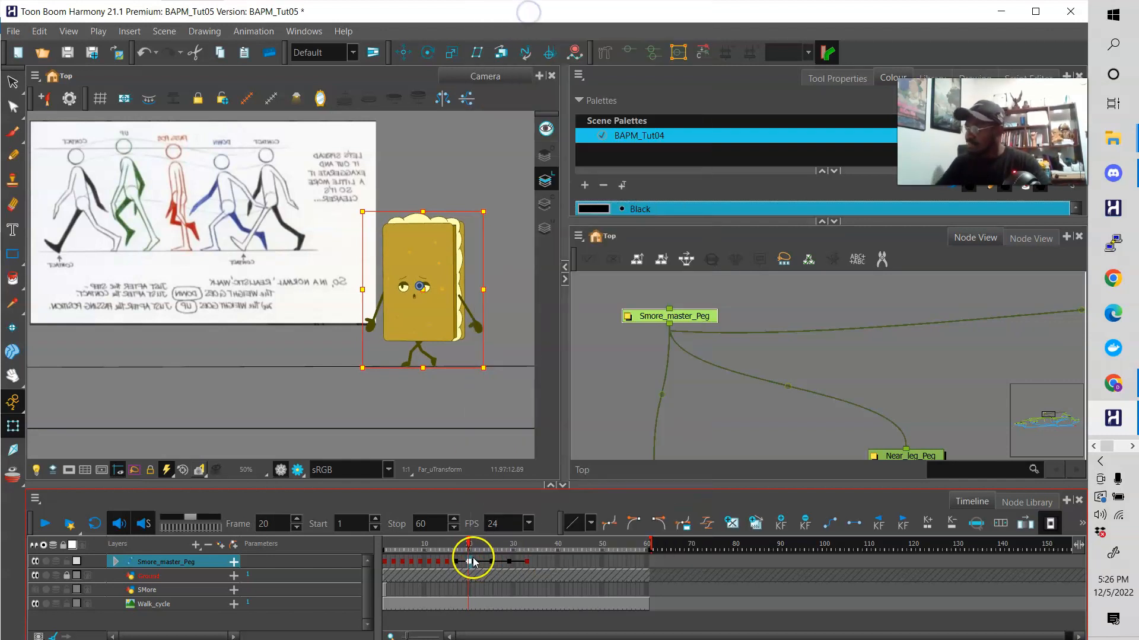
{"action": "left_click", "coordinate": [459, 561]}
{"action": "right_click", "coordinate": [460, 564]}
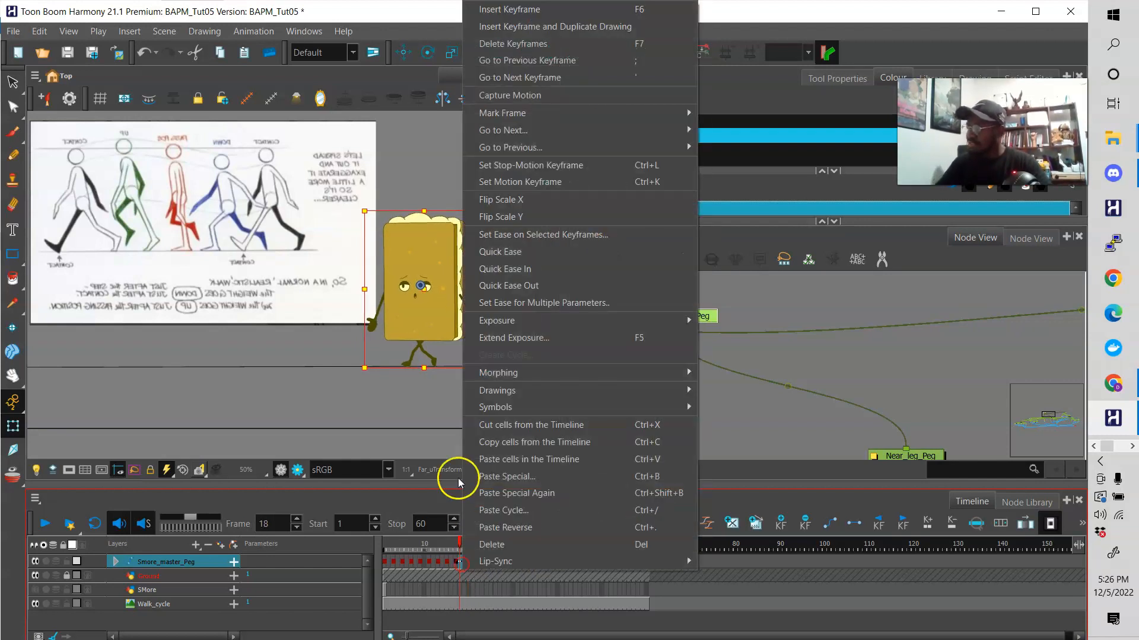
{"action": "left_click", "coordinate": [676, 165]}
Insert a Smore_master_Peg keyframe midway between the frame 21 and frame 25 keys, and set stop-motion at frame 22.
{"action": "left_click", "coordinate": [456, 545]}
{"action": "mouse_move", "coordinate": [455, 544]}
{"action": "left_mouse_down"}
{"action": "mouse_move", "coordinate": [493, 549]}
{"action": "mouse_move", "coordinate": [476, 553]}
{"action": "left_mouse_up"}
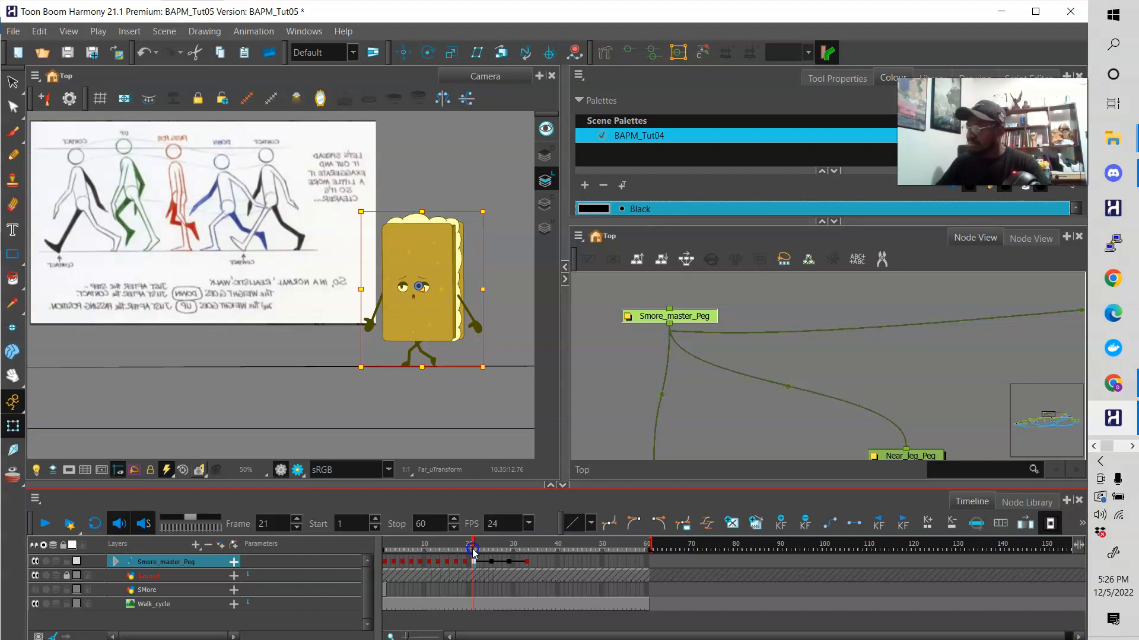
{"action": "left_click_drag", "start_coordinate": [472, 549], "coordinate": [480, 552]}
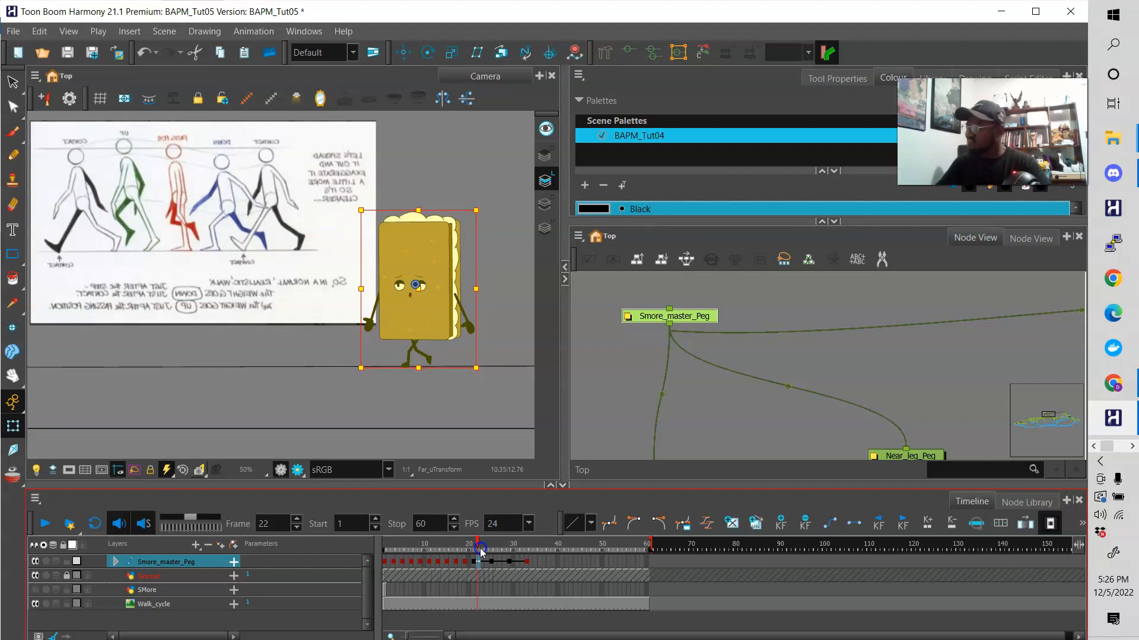
{"action": "mouse_move", "coordinate": [478, 550]}
{"action": "left_mouse_down"}
{"action": "mouse_move", "coordinate": [464, 551]}
{"action": "mouse_move", "coordinate": [492, 550]}
{"action": "mouse_move", "coordinate": [478, 562]}
{"action": "left_mouse_up"}
{"action": "right_click", "coordinate": [478, 563]}
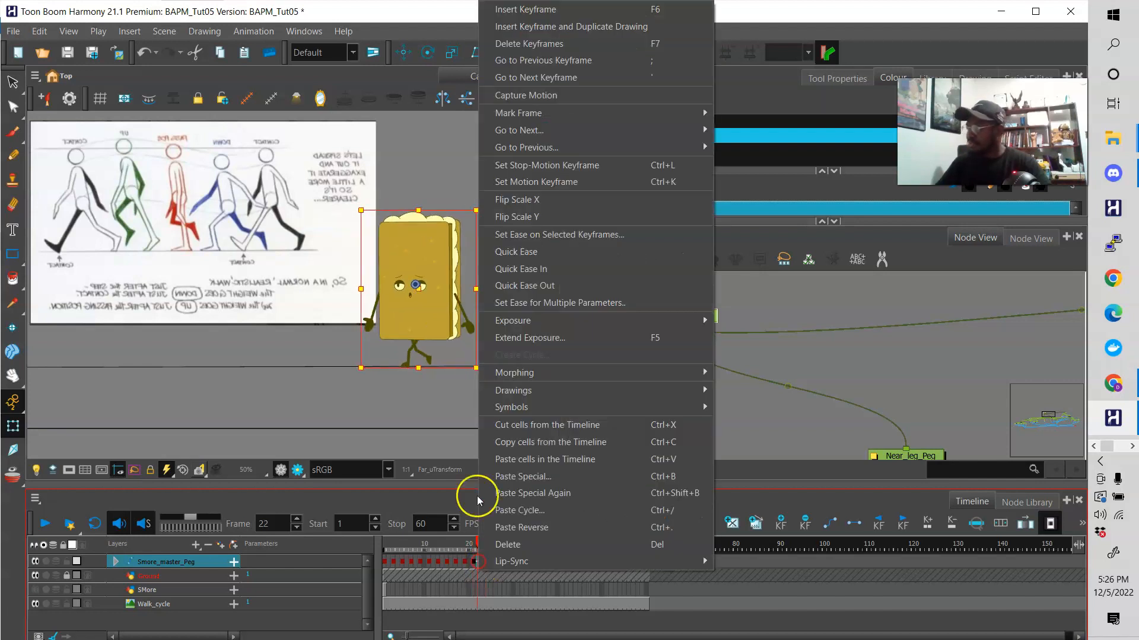
{"action": "left_click", "coordinate": [534, 9]}
{"action": "left_click_drag", "start_coordinate": [479, 563], "coordinate": [478, 563]}
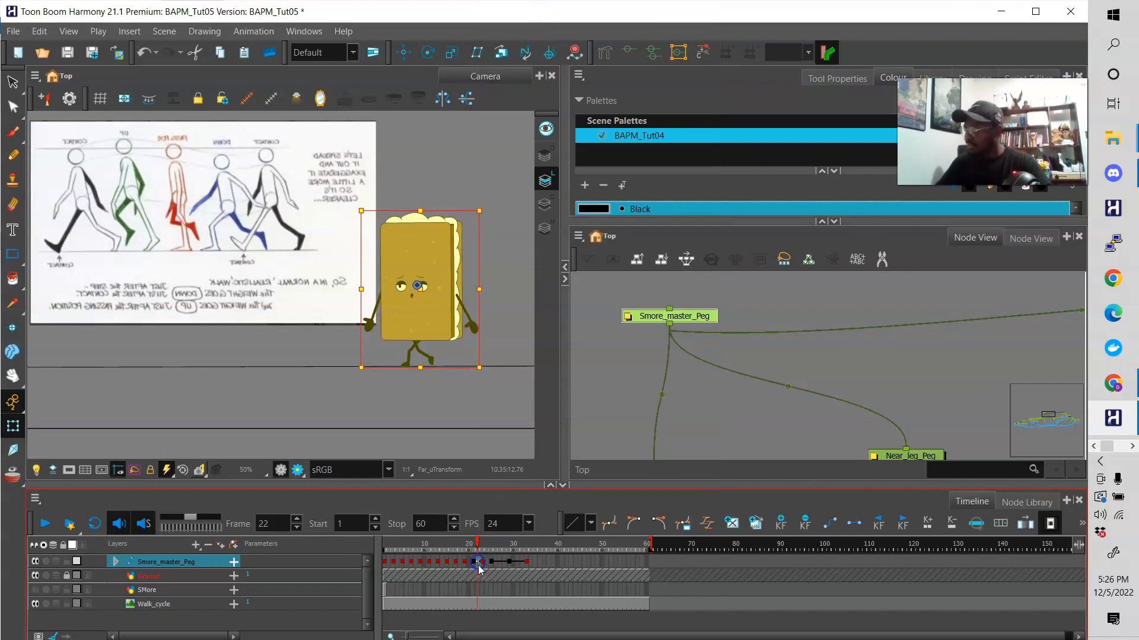
{"action": "right_click", "coordinate": [478, 564]}
{"action": "left_click", "coordinate": [563, 171]}
Insert a Smore_master_Peg keyframe at frame 27 and set a stop-motion keyframe at frame 26.
{"action": "left_click", "coordinate": [474, 544]}
{"action": "left_click_drag", "start_coordinate": [481, 549], "coordinate": [501, 547]}
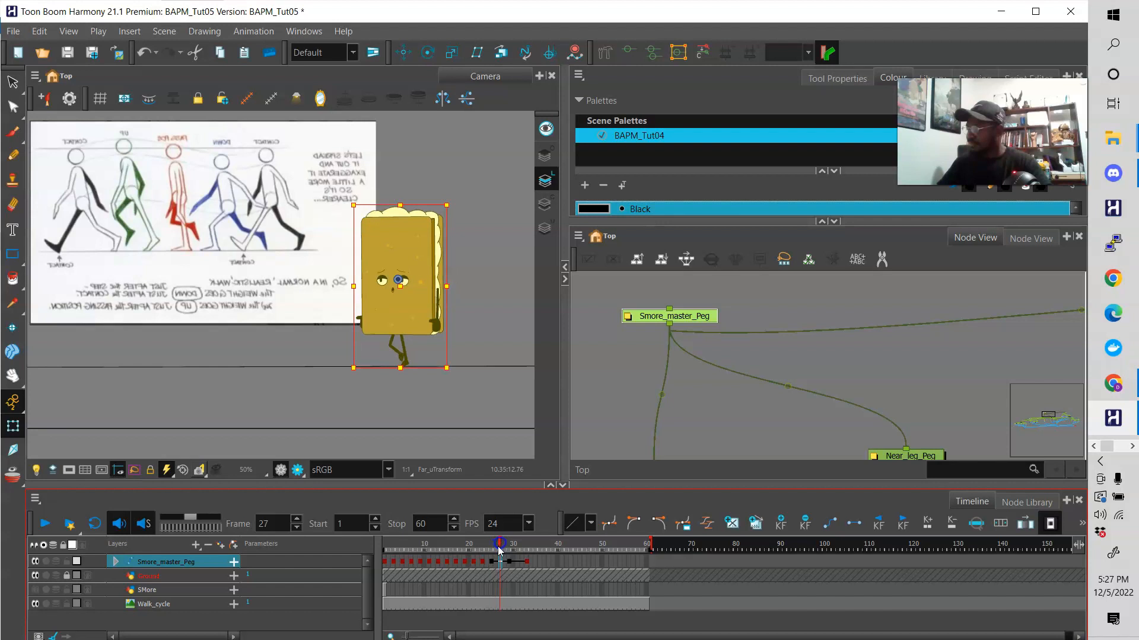
{"action": "right_click", "coordinate": [501, 564]}
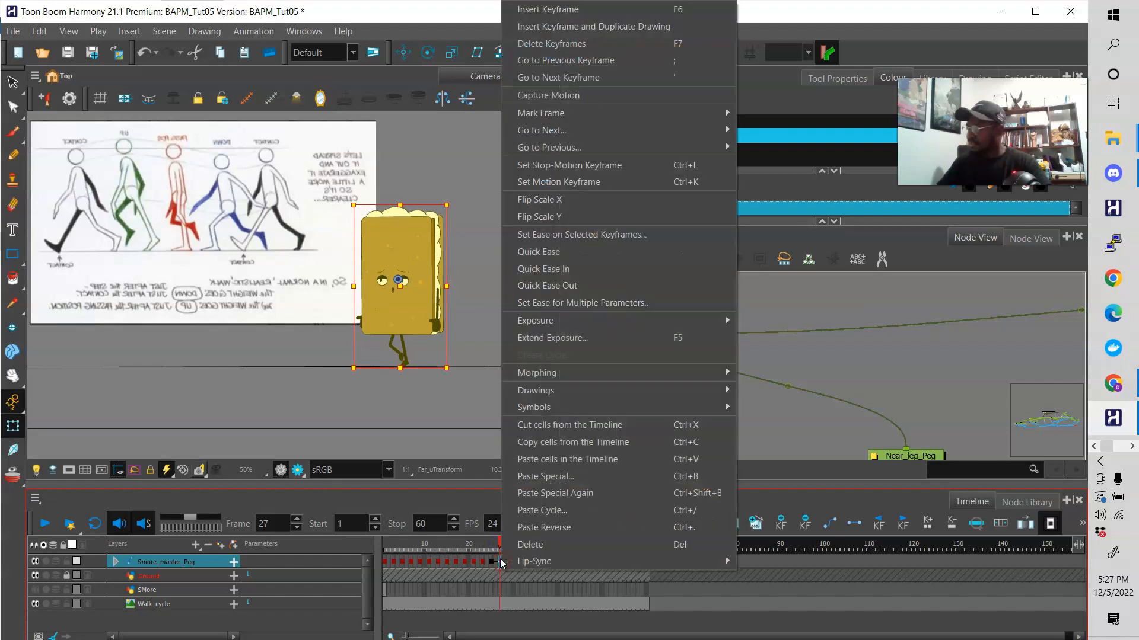
{"action": "left_click", "coordinate": [509, 56]}
{"action": "left_click", "coordinate": [505, 553]}
{"action": "left_click_drag", "start_coordinate": [506, 552], "coordinate": [496, 554]}
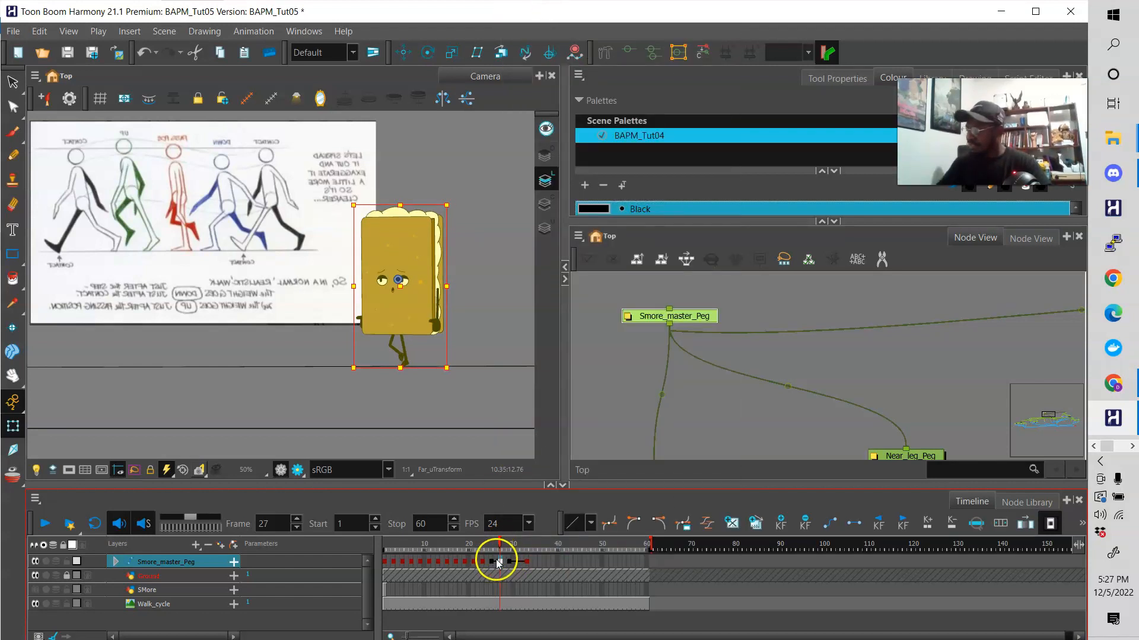
{"action": "right_click", "coordinate": [494, 560]}
{"action": "left_click", "coordinate": [561, 172]}
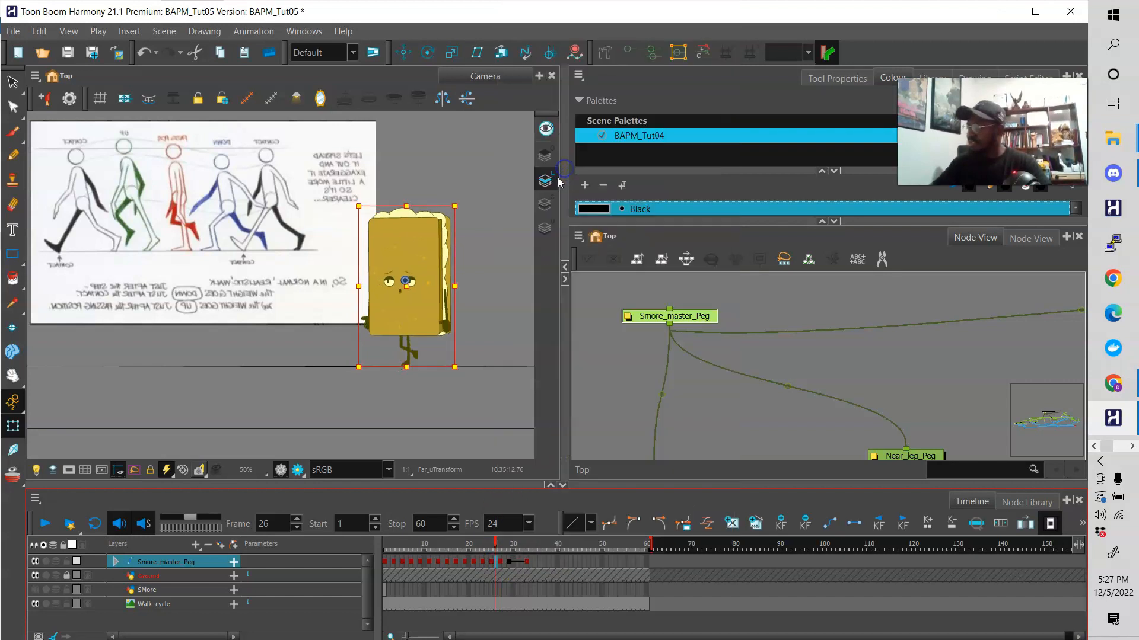
Insert a Smore_master_Peg keyframe midway between the frame 29 and frame 33 keys, and set stop-motion at frame 30.
{"action": "left_click", "coordinate": [500, 544]}
{"action": "left_click_drag", "start_coordinate": [501, 543], "coordinate": [515, 542]}
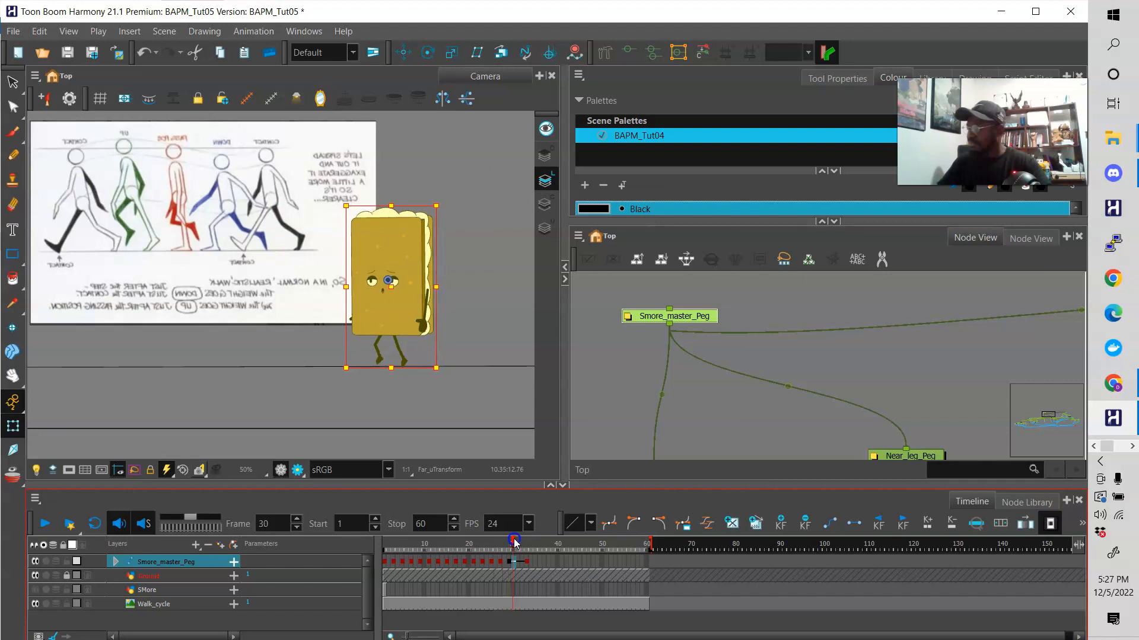
{"action": "right_click", "coordinate": [515, 565]}
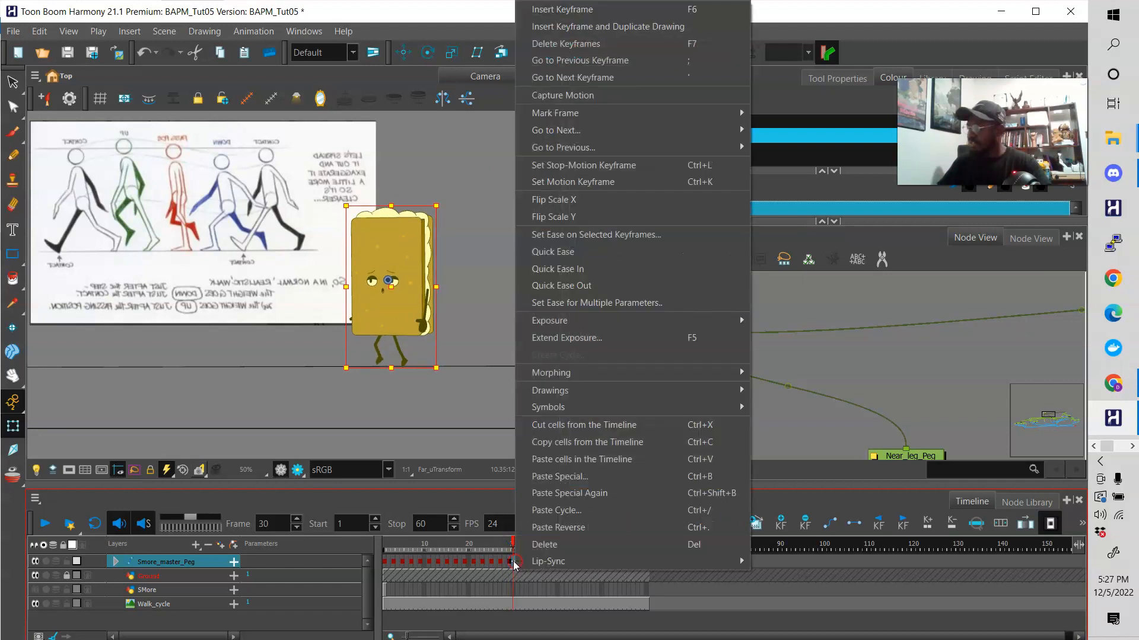
{"action": "left_click", "coordinate": [552, 8]}
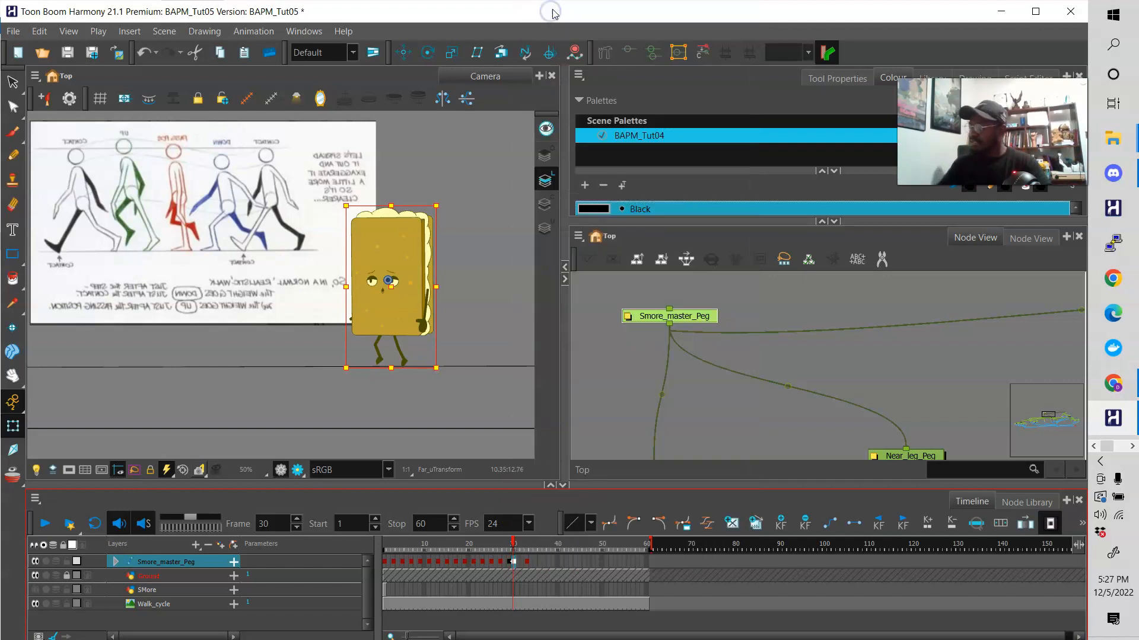
{"action": "left_click", "coordinate": [514, 561]}
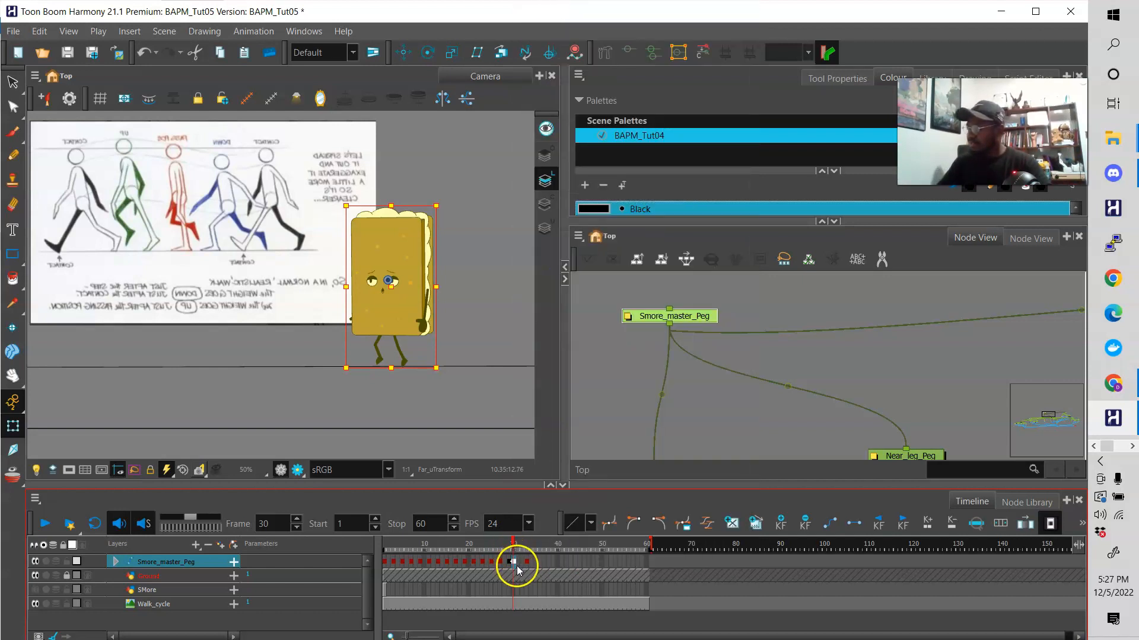
{"action": "left_click", "coordinate": [514, 564]}
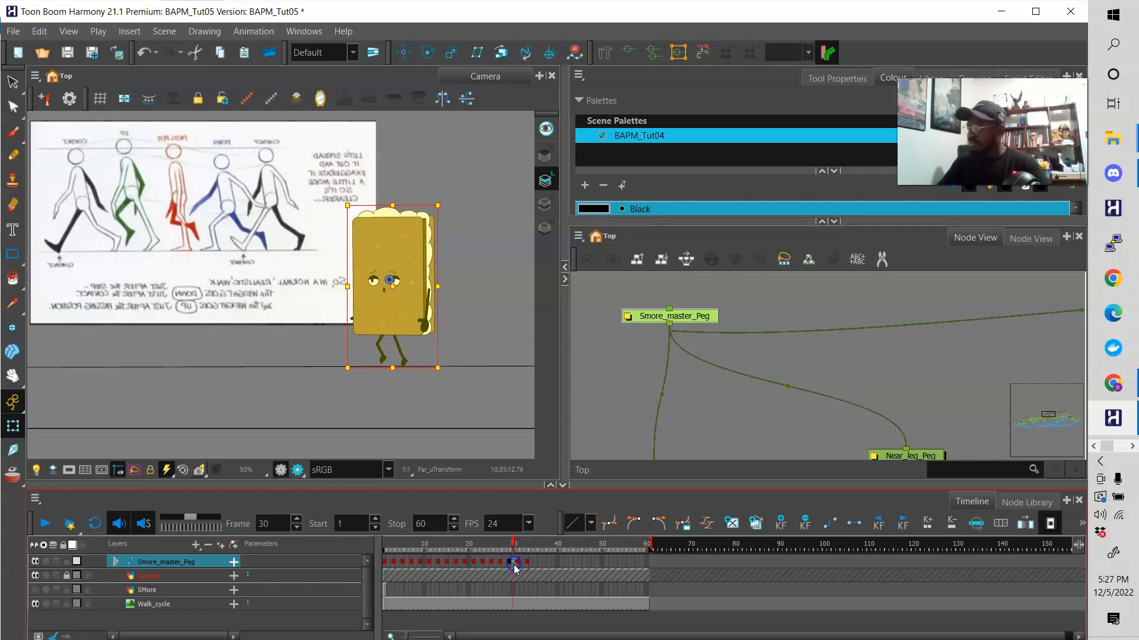
{"action": "right_click", "coordinate": [514, 564]}
{"action": "left_click", "coordinate": [576, 165]}
Play the animation from frame 1 to review the character's walk across the full set of keyframes.
{"action": "left_click_drag", "start_coordinate": [516, 541], "coordinate": [531, 549]}
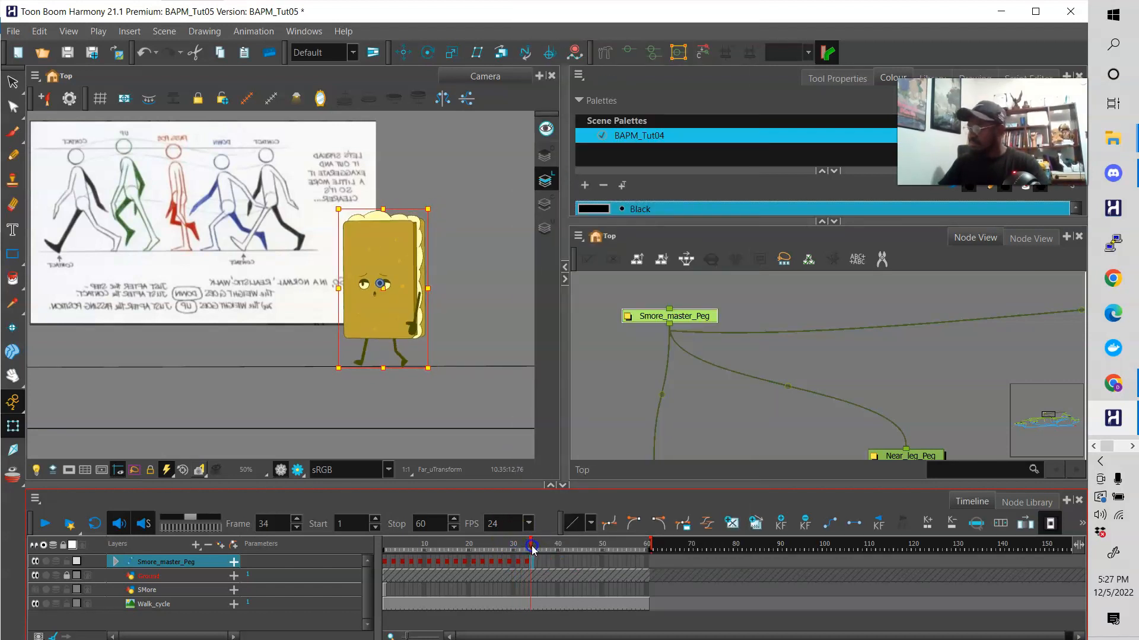
{"action": "left_click", "coordinate": [395, 562]}
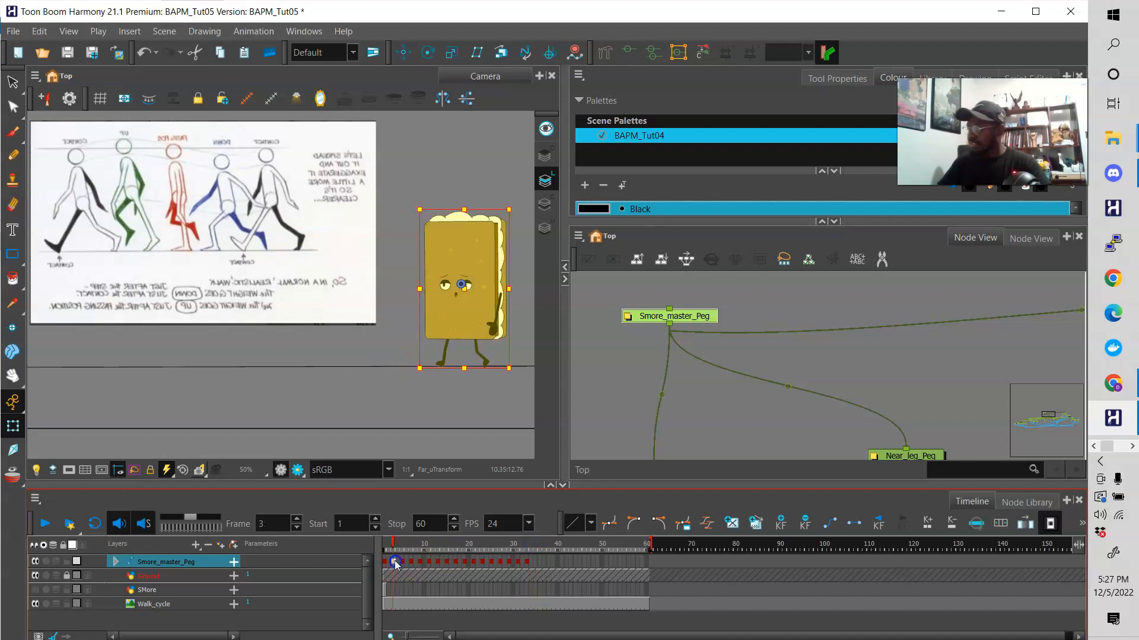
{"action": "left_click", "coordinate": [527, 562]}
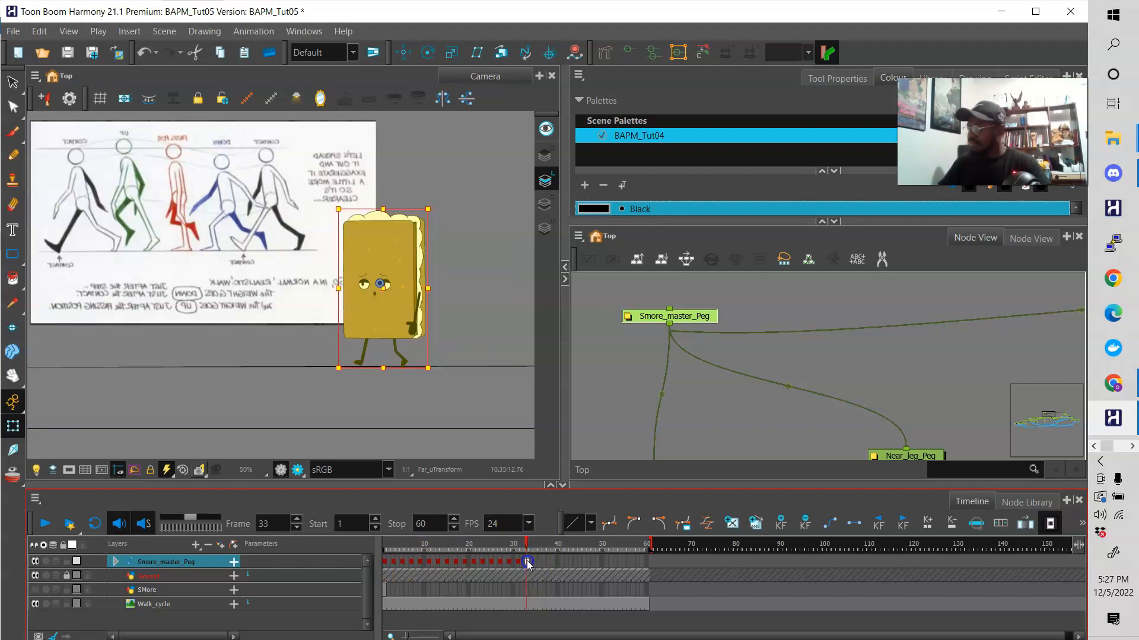
{"action": "left_click", "coordinate": [403, 563]}
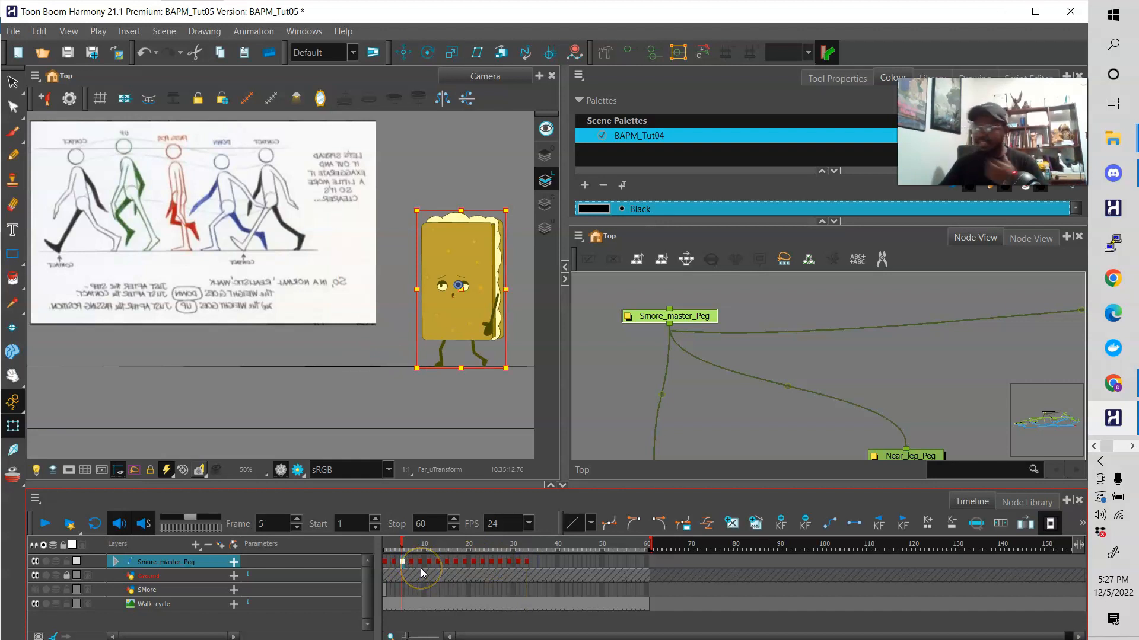
{"action": "left_click", "coordinate": [389, 543]}
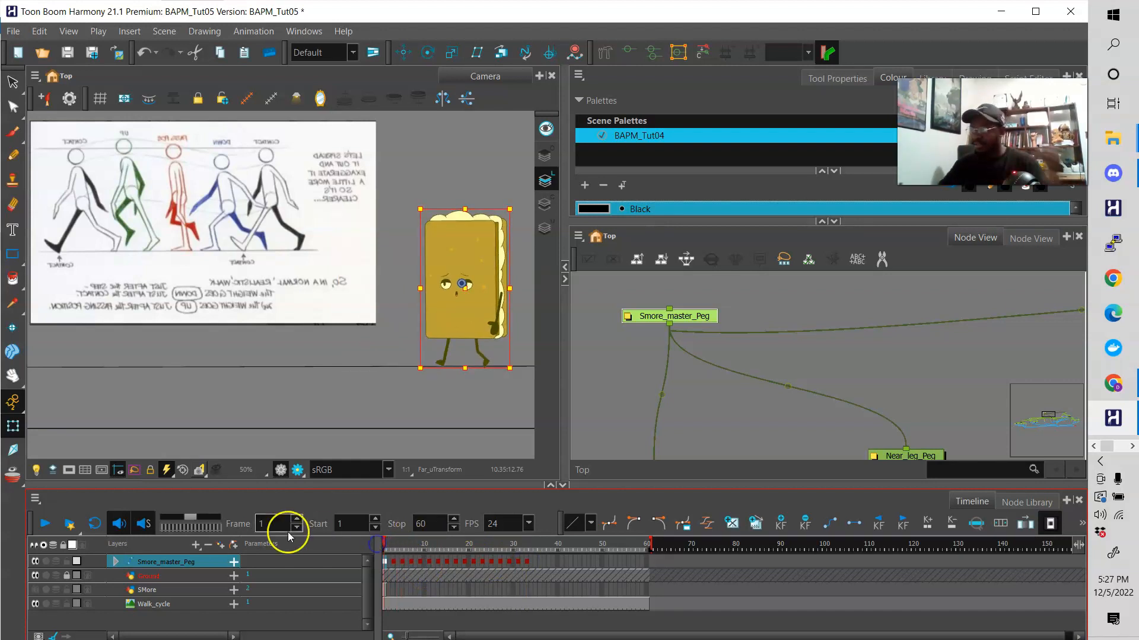
{"action": "left_click", "coordinate": [45, 524]}
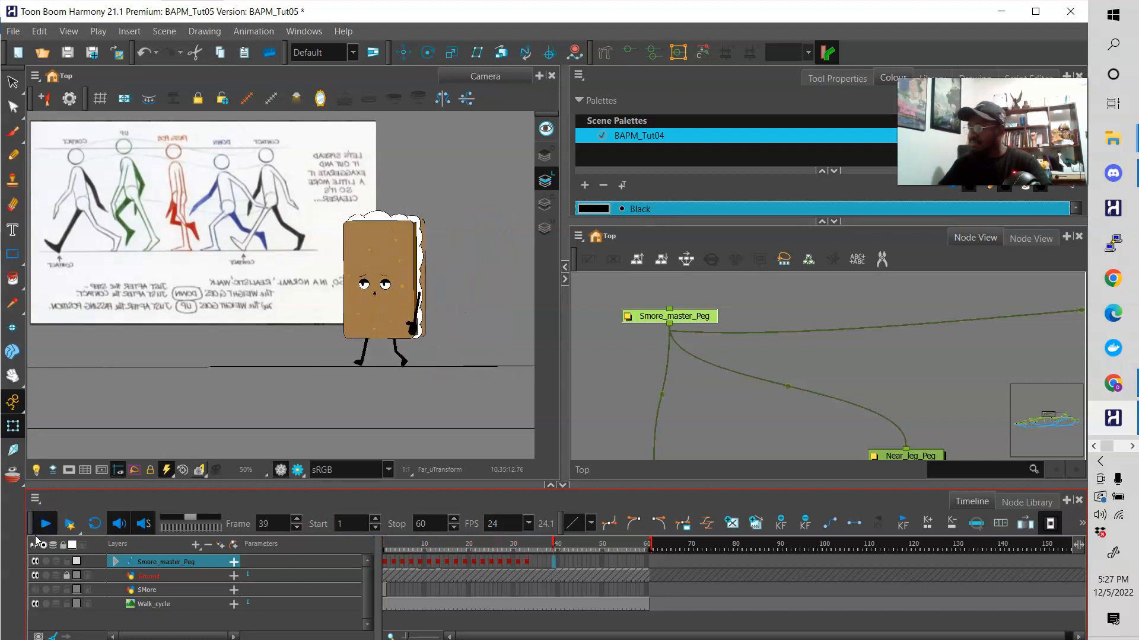
{"action": "left_click_drag", "start_coordinate": [433, 545], "coordinate": [201, 543]}
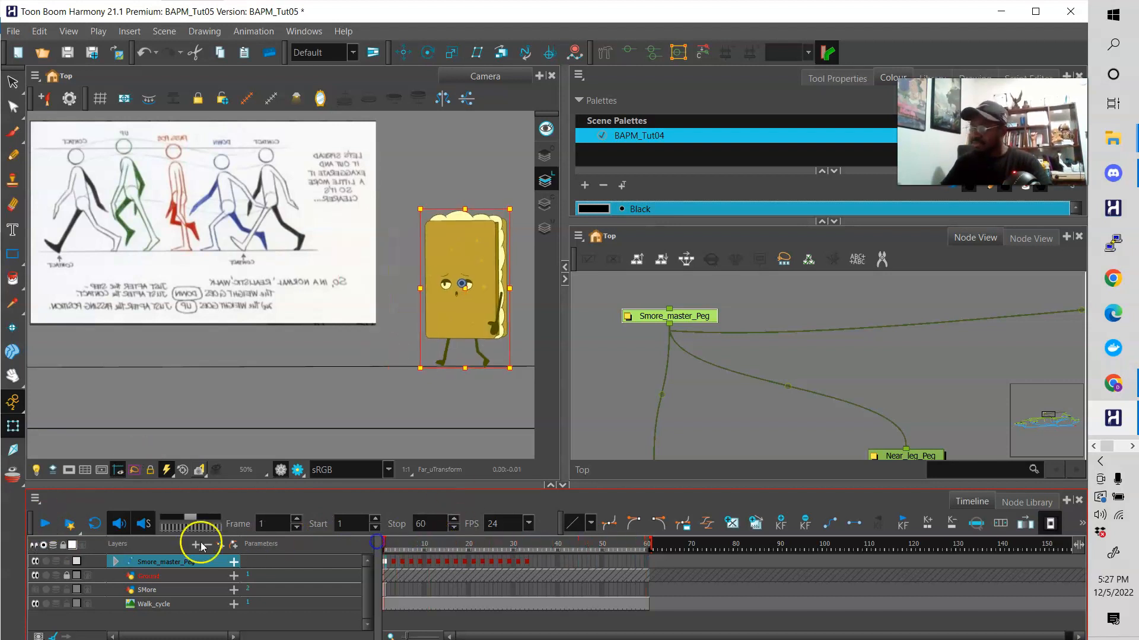
{"action": "left_click", "coordinate": [43, 527]}
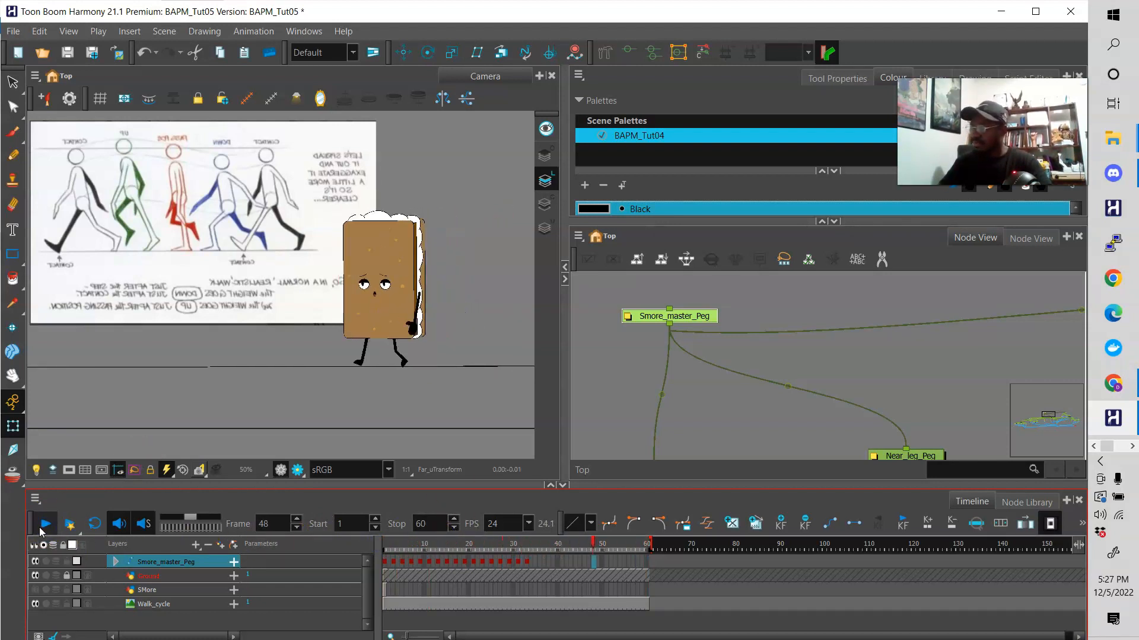
{"action": "left_click", "coordinate": [42, 530]}
{"action": "left_click_drag", "start_coordinate": [408, 546], "coordinate": [383, 549]}
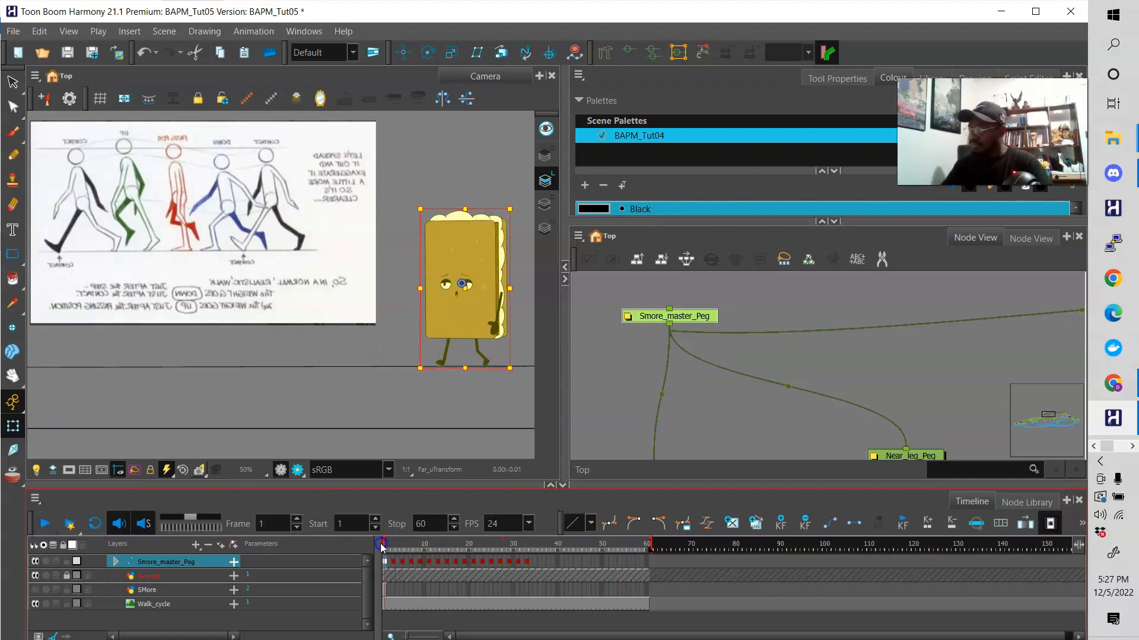
Copy the Smore_master_Peg keyframes from frame 3 through frame 33 and paste them starting at frame 35.
{"action": "left_click_drag", "start_coordinate": [544, 554], "coordinate": [529, 548]}
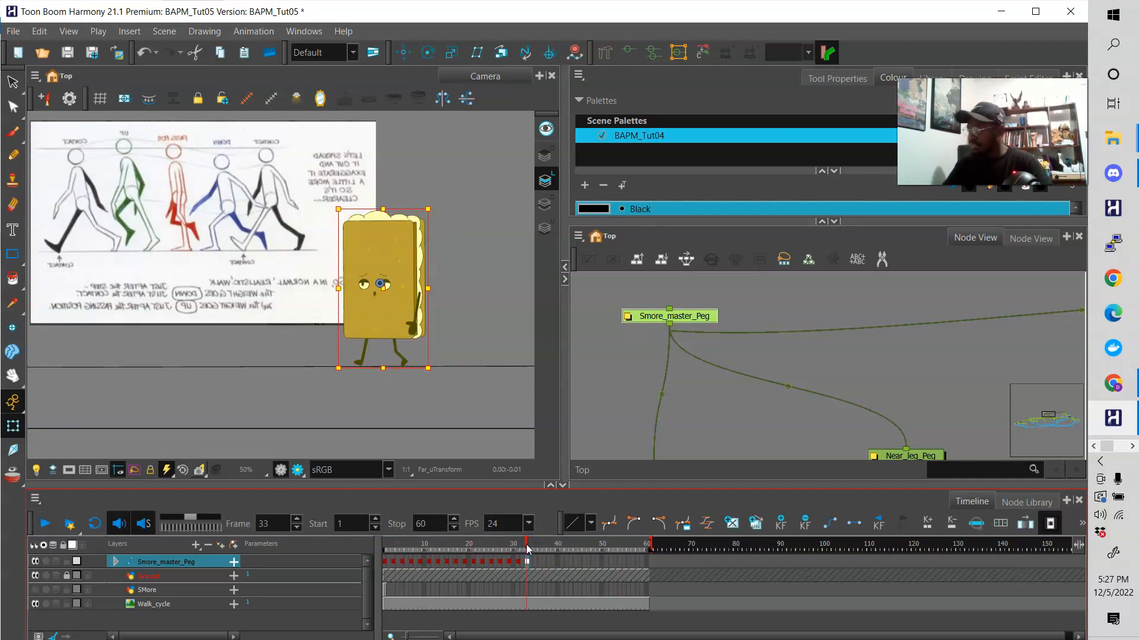
{"action": "left_click_drag", "start_coordinate": [394, 562], "coordinate": [485, 567]}
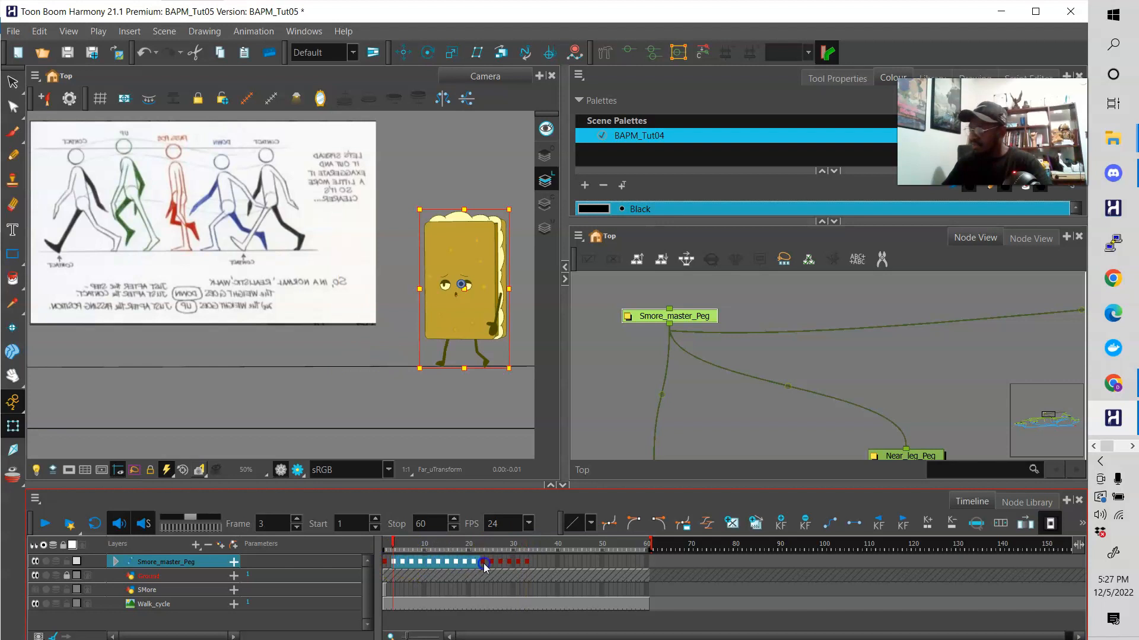
{"action": "left_click", "coordinate": [529, 549]}
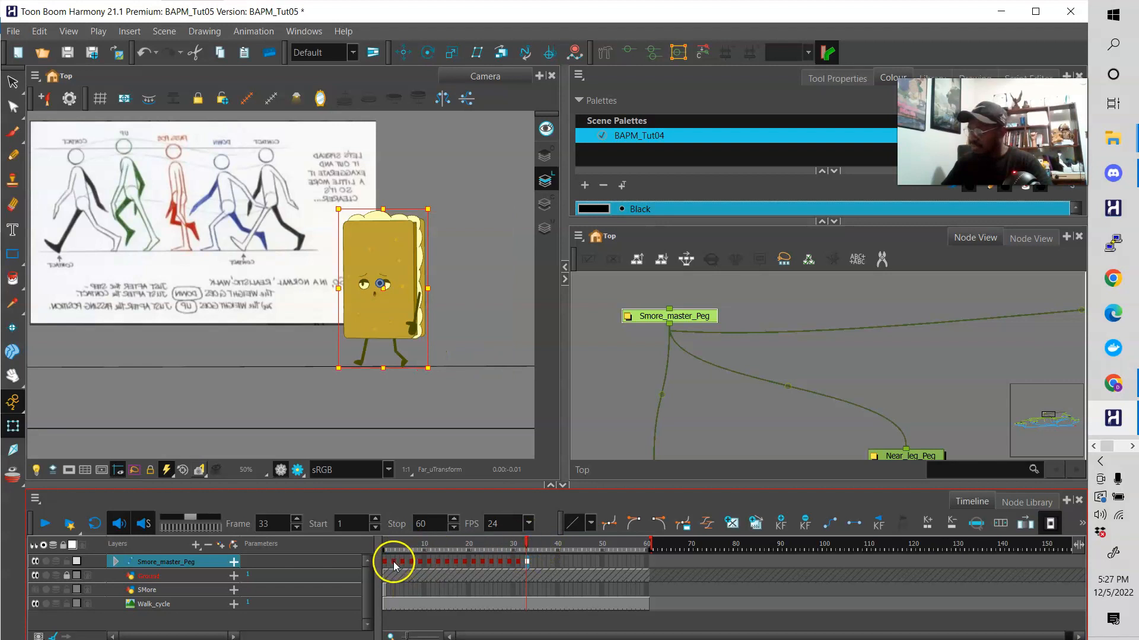
{"action": "left_click_drag", "start_coordinate": [394, 561], "coordinate": [512, 571]}
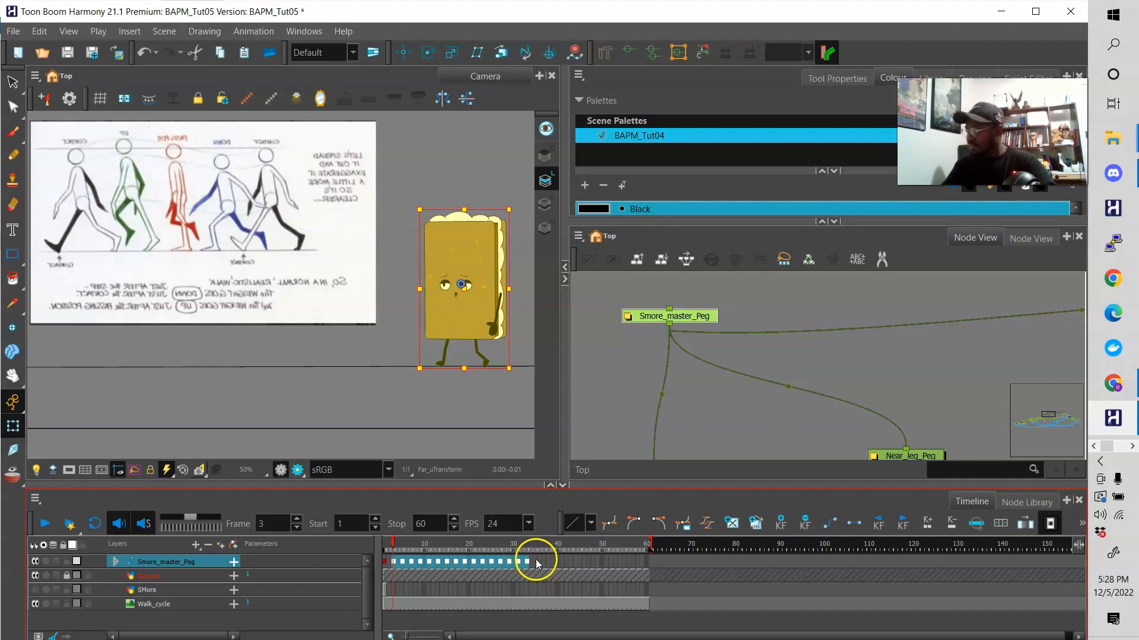
{"action": "left_click", "coordinate": [535, 562]}
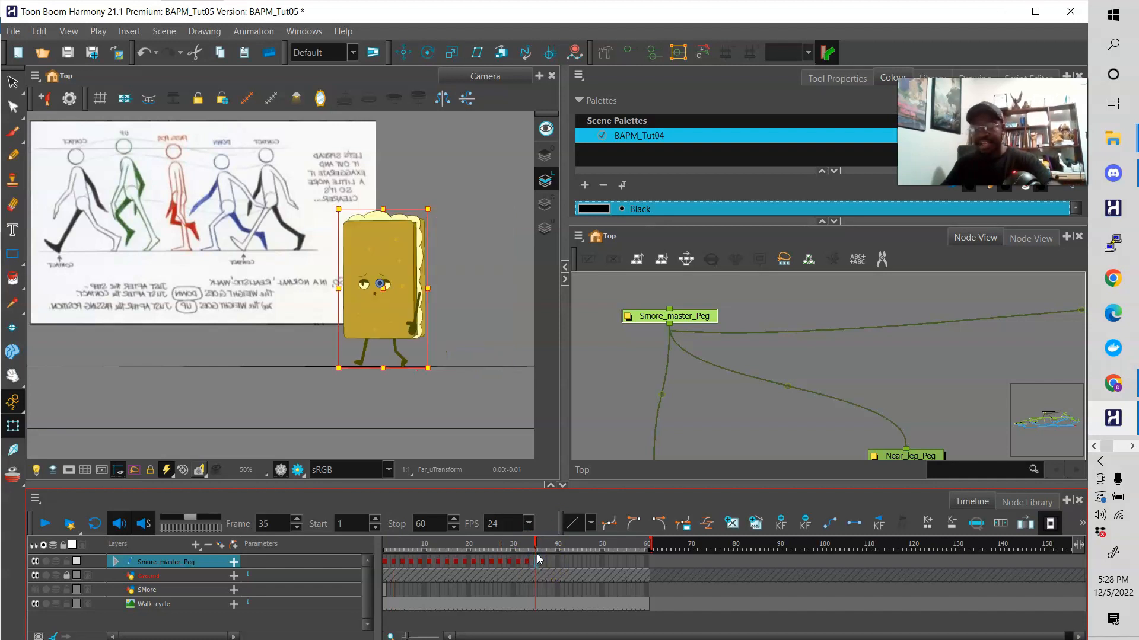
{"action": "key", "text": "ctrl+v"}
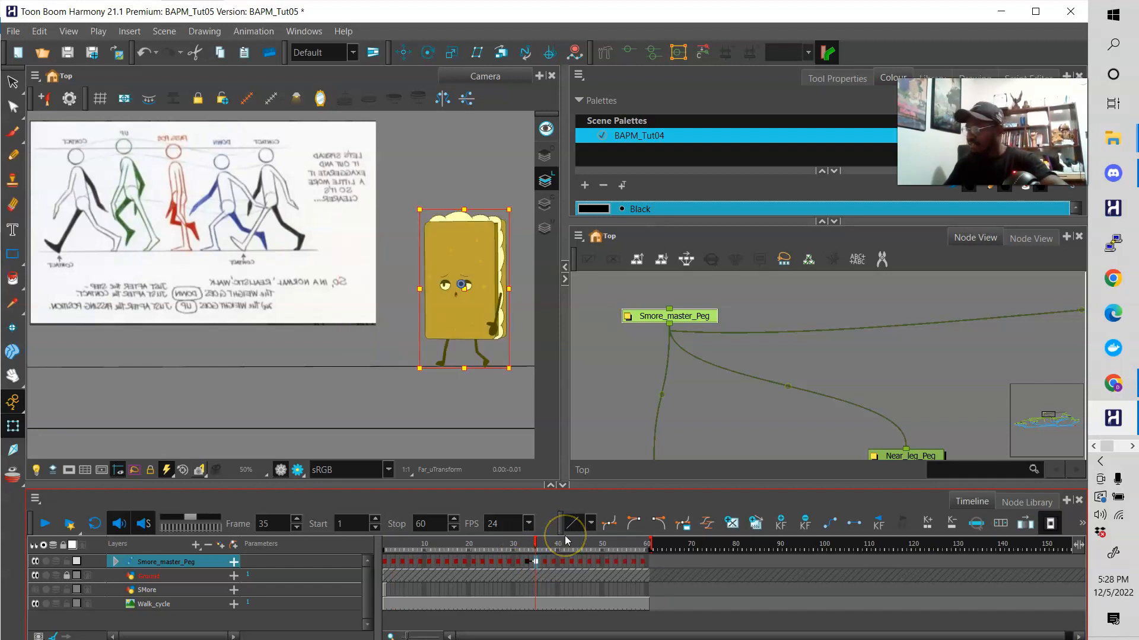
Set stop-motion on Smore_master_Peg at frame 34 and extend the scene's end to frame 95.
{"action": "left_click", "coordinate": [531, 562]}
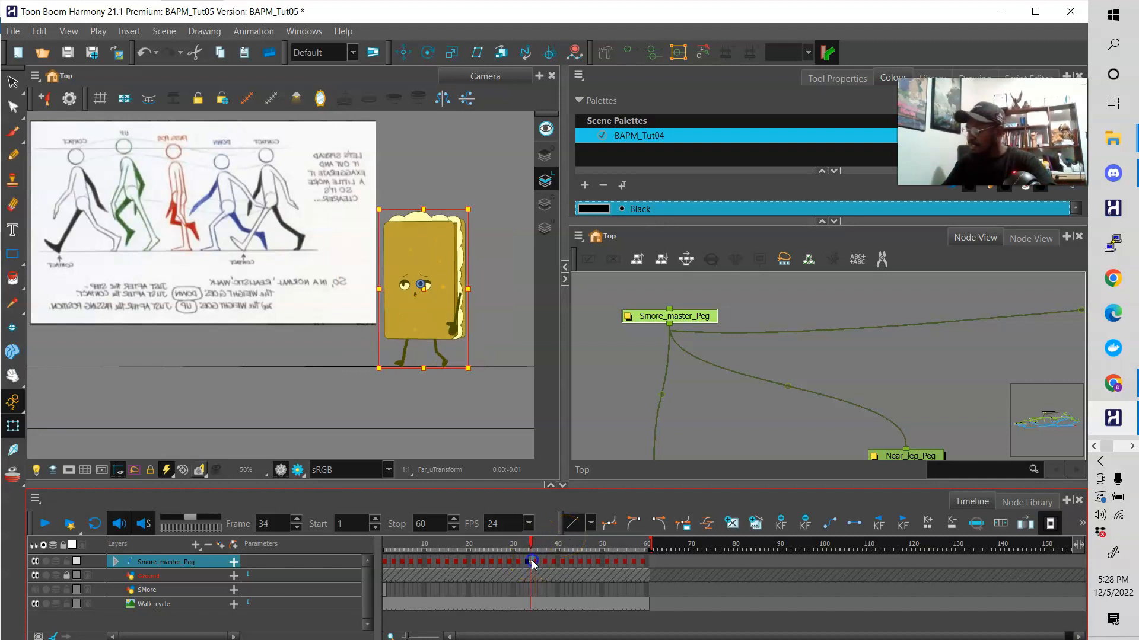
{"action": "right_click", "coordinate": [534, 563]}
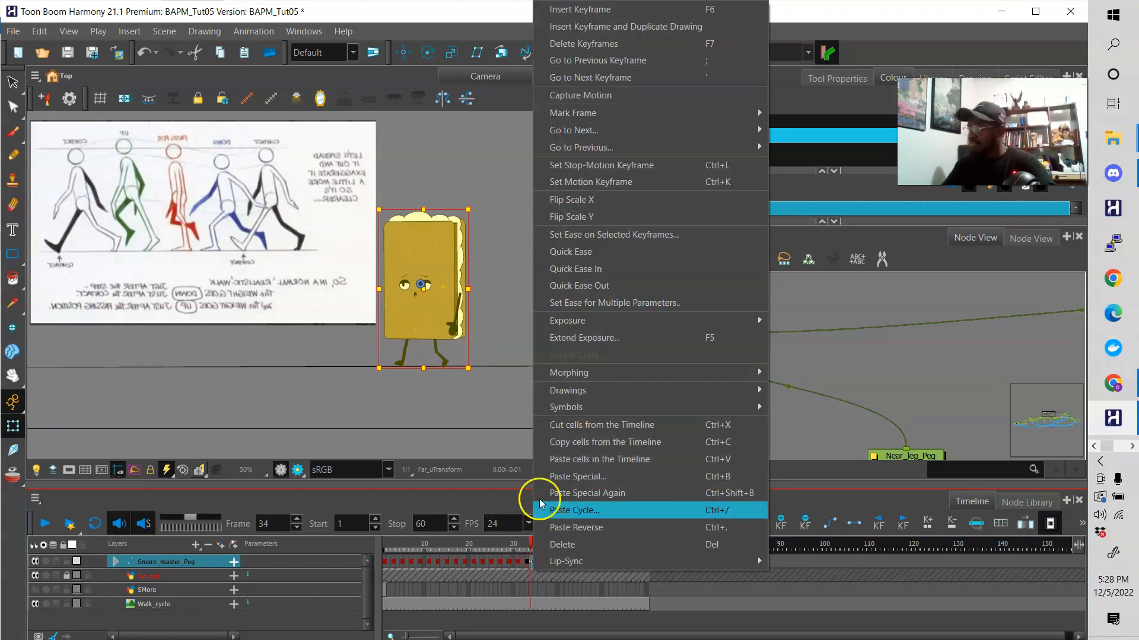
{"action": "left_click", "coordinate": [596, 166]}
{"action": "left_click", "coordinate": [538, 564]}
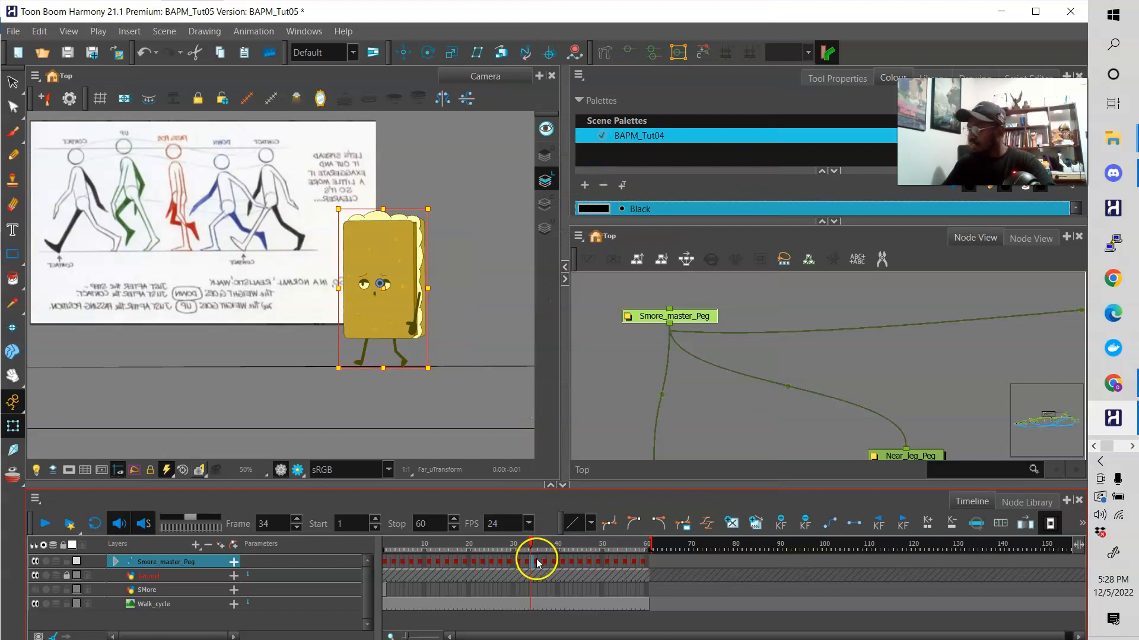
{"action": "left_click", "coordinate": [536, 562]}
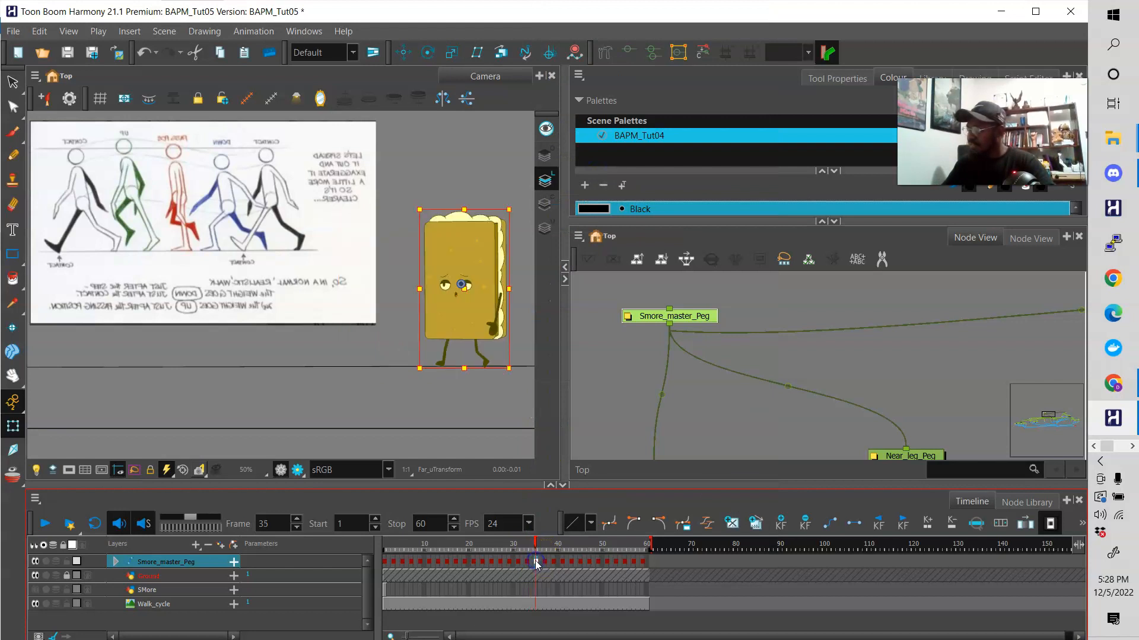
{"action": "left_click_drag", "start_coordinate": [560, 544], "coordinate": [522, 547]}
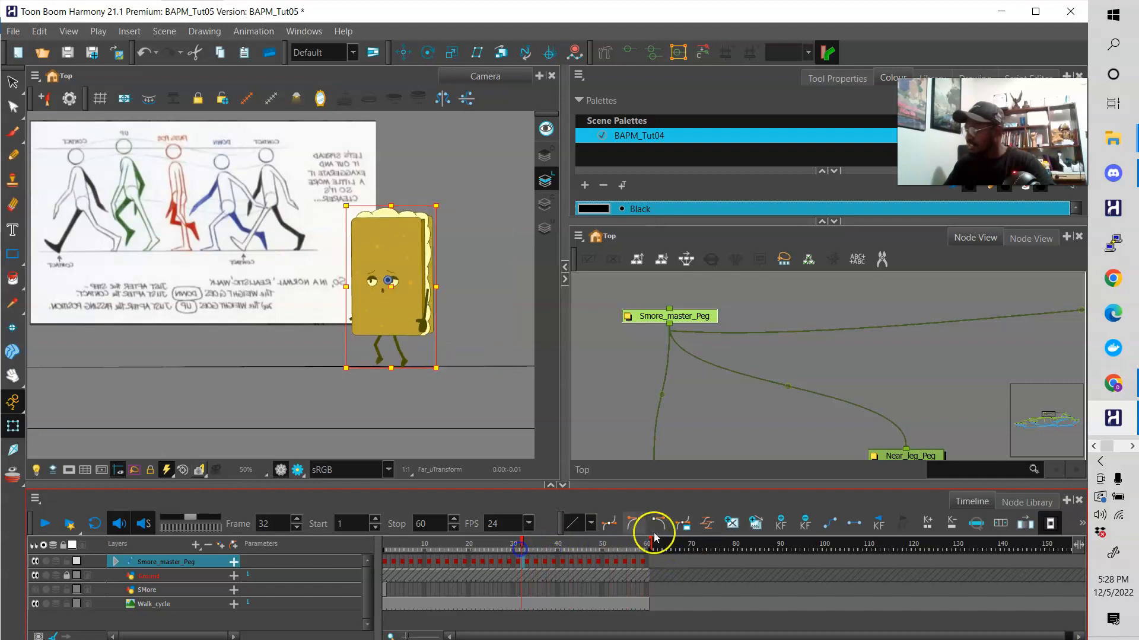
{"action": "mouse_move", "coordinate": [650, 546]}
{"action": "left_mouse_down"}
{"action": "mouse_move", "coordinate": [674, 546]}
{"action": "mouse_move", "coordinate": [625, 543]}
{"action": "mouse_move", "coordinate": [807, 540]}
{"action": "left_mouse_up"}
Shift the pasted frame 35 to 65 keys leftward together using Animate Onion Skin Range, lining the character up with its frame 33 position.
{"action": "left_click", "coordinate": [533, 563]}
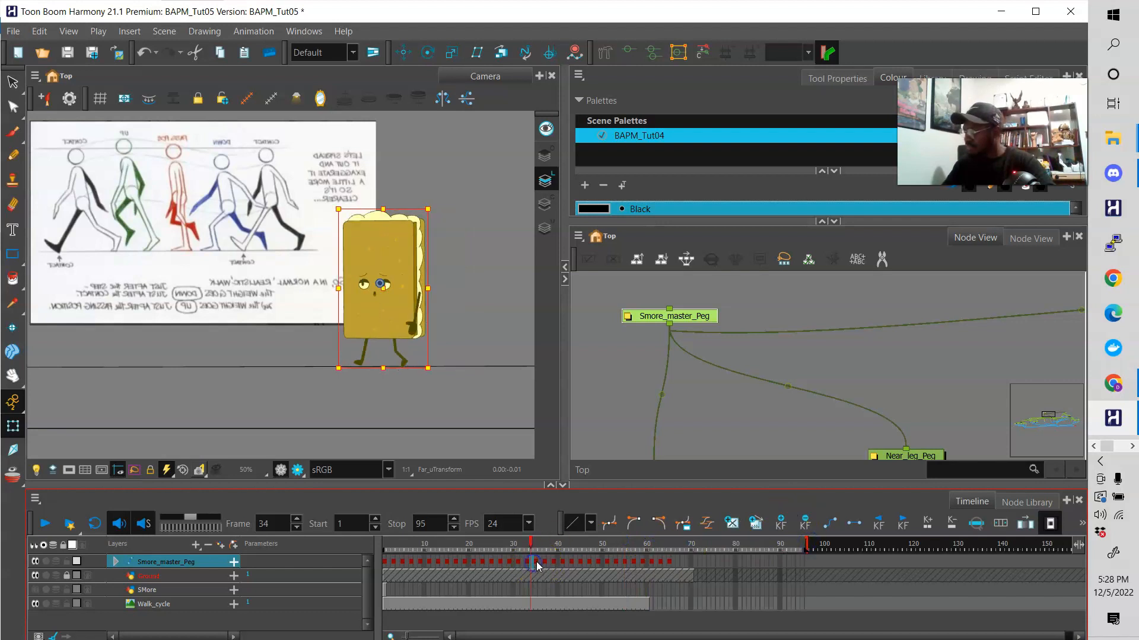
{"action": "left_click", "coordinate": [536, 563]}
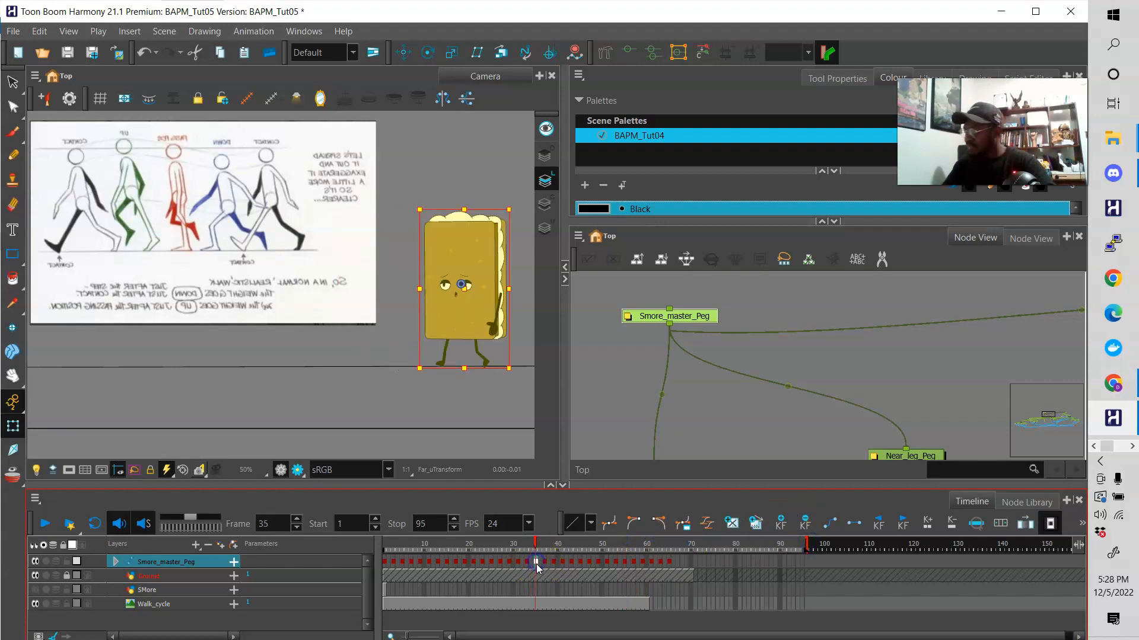
{"action": "left_click", "coordinate": [669, 564], "text": "shift"}
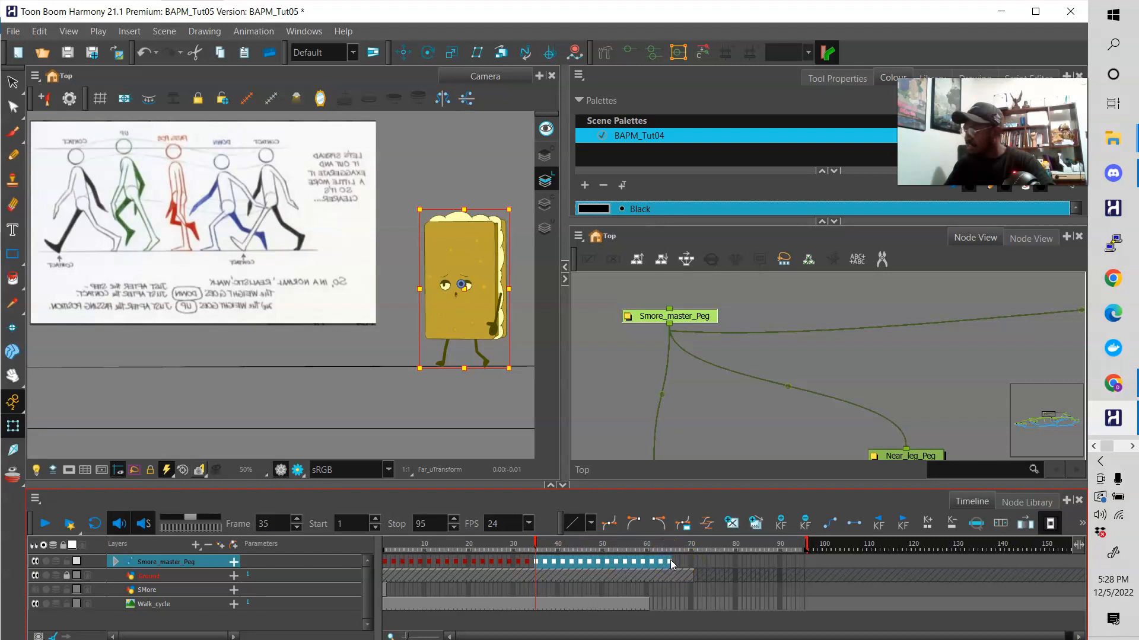
{"action": "left_click", "coordinate": [13, 402]}
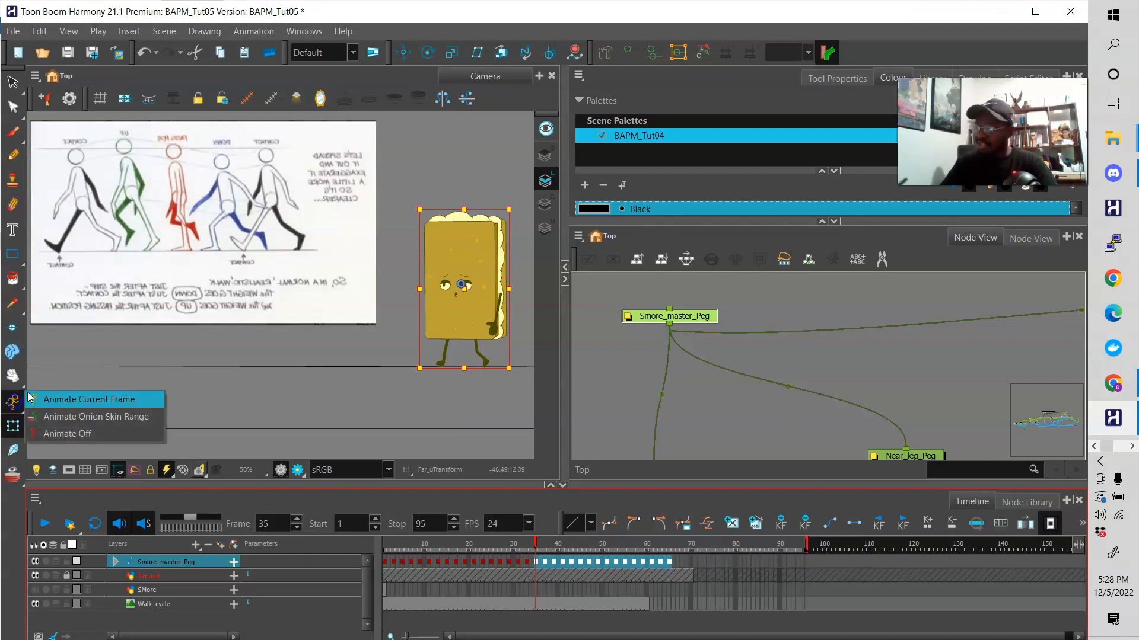
{"action": "left_click", "coordinate": [138, 416]}
{"action": "left_click_drag", "start_coordinate": [514, 541], "coordinate": [672, 547]}
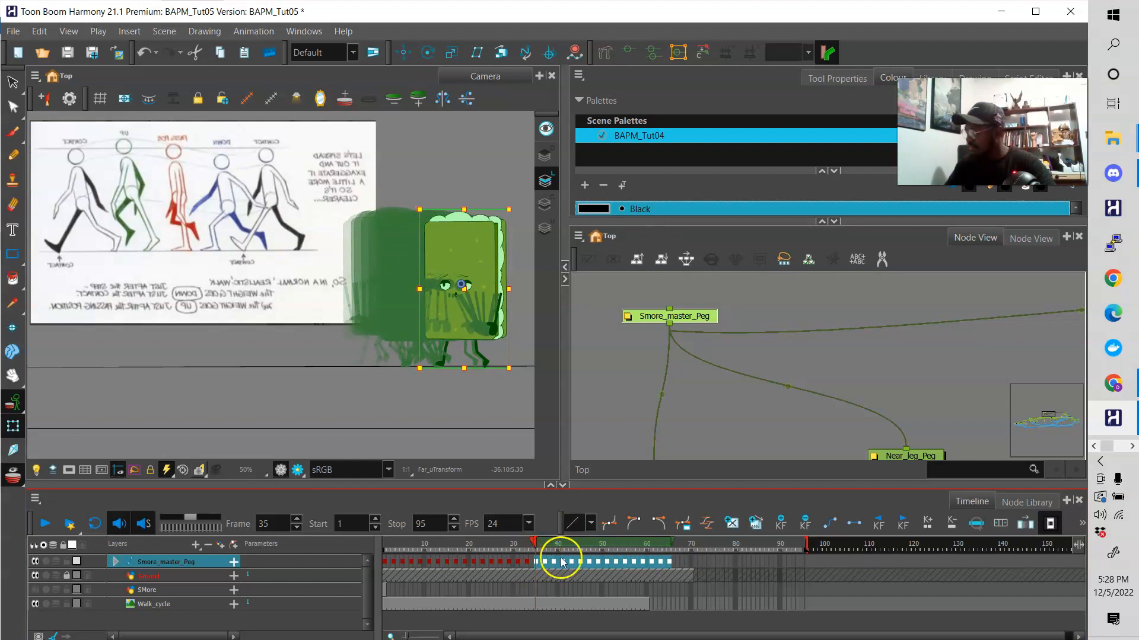
{"action": "left_click_drag", "start_coordinate": [459, 289], "coordinate": [380, 289]}
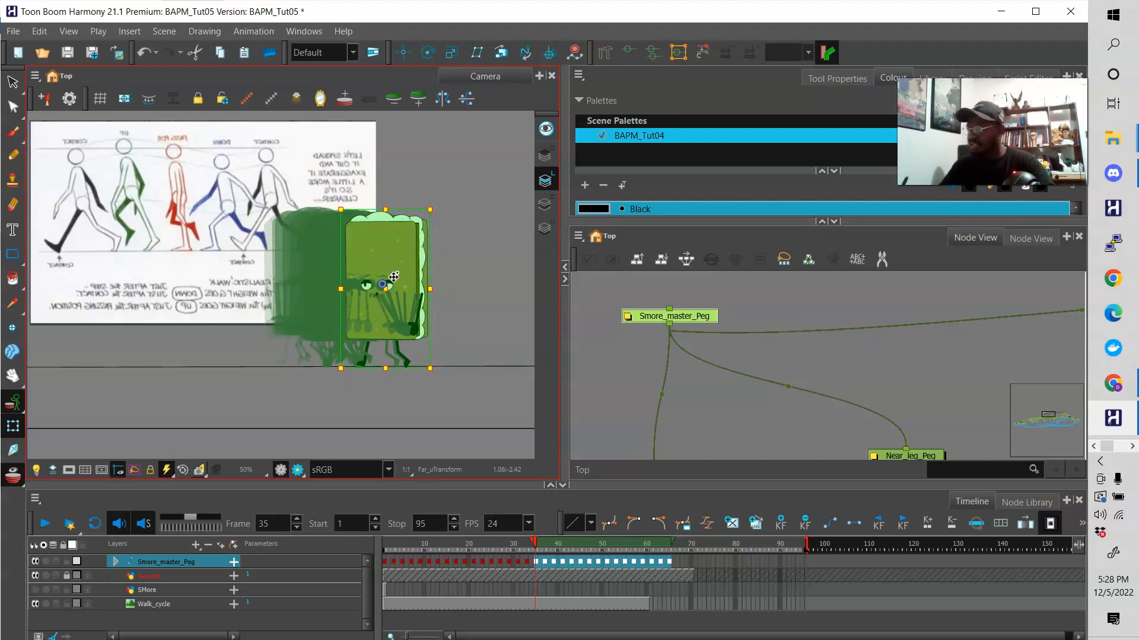
Turn off the onion skin and select the ground line layer below Smore_master_Peg at frame 33.
{"action": "left_click", "coordinate": [413, 403]}
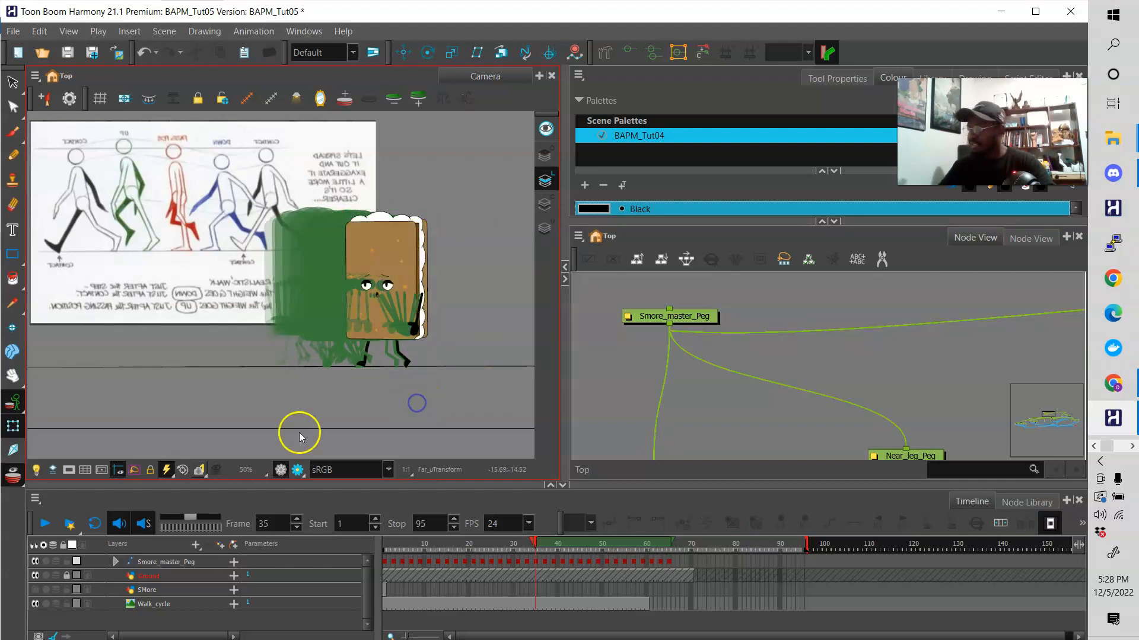
{"action": "left_click", "coordinate": [14, 473]}
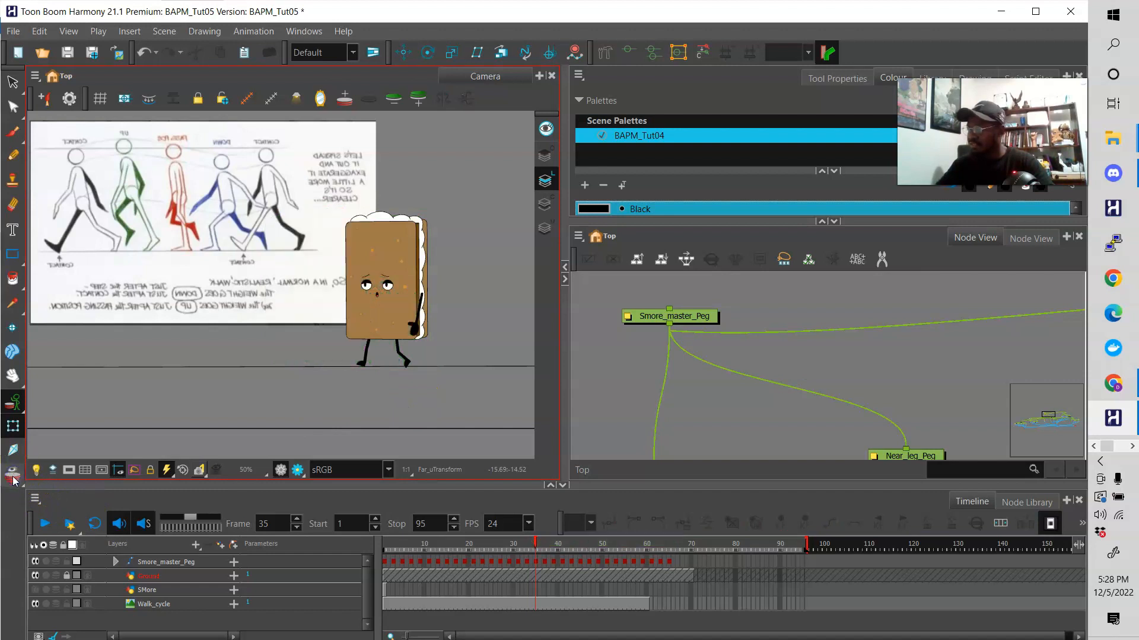
{"action": "left_click_drag", "start_coordinate": [534, 544], "coordinate": [534, 548]}
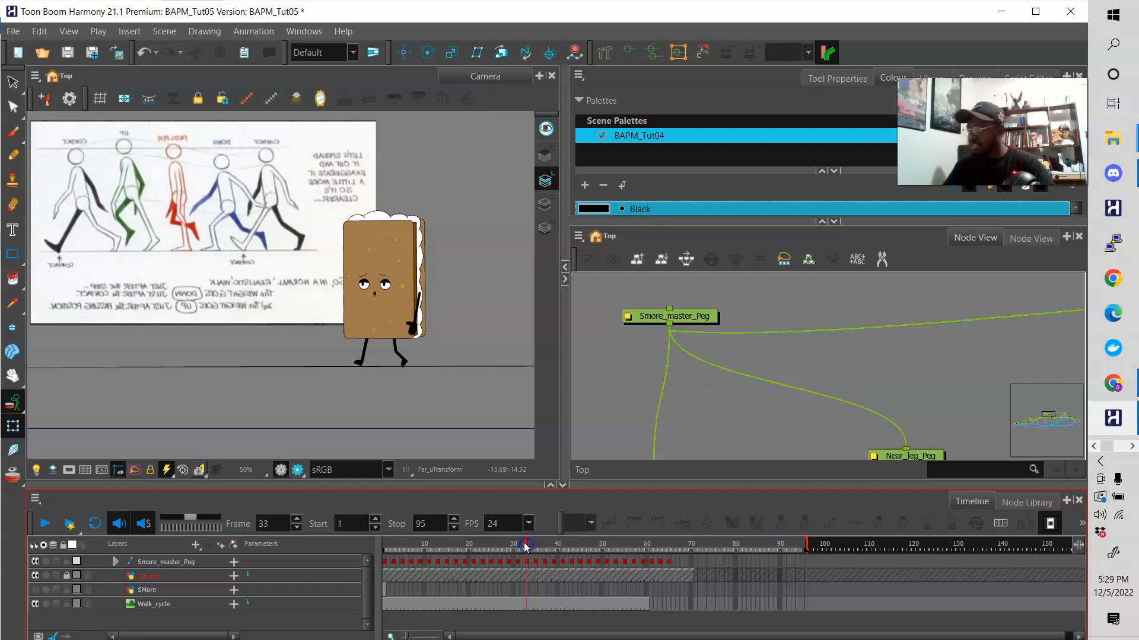
{"action": "left_click", "coordinate": [183, 580]}
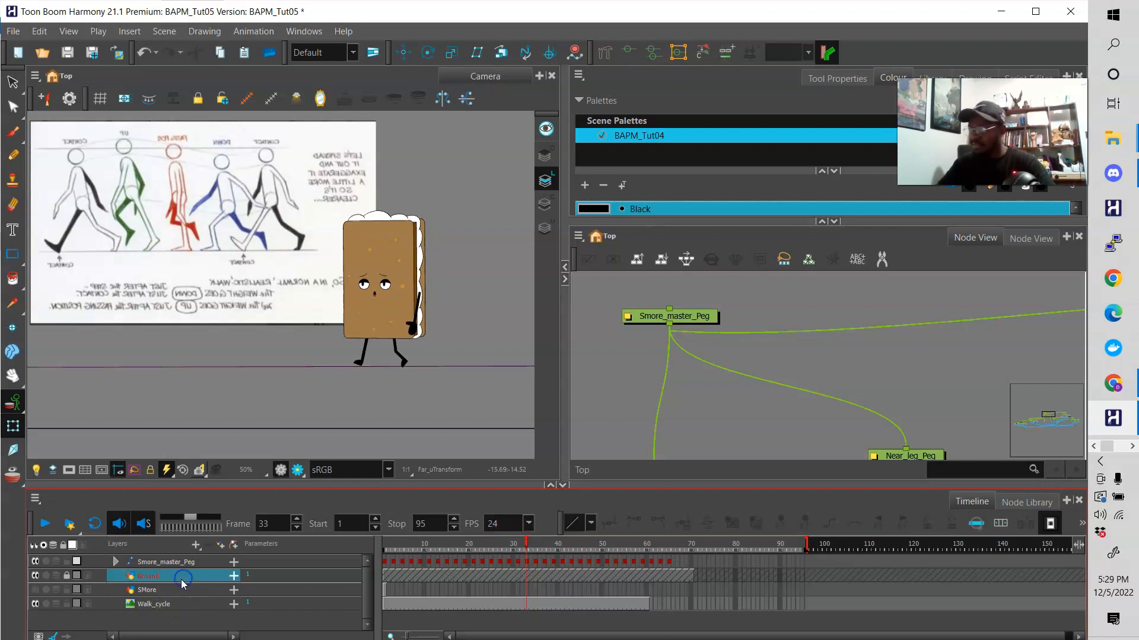
Add a new drawing layer named Drawing above the ground line layer and select its frame 33.
{"action": "key", "text": "ctrl+r"}
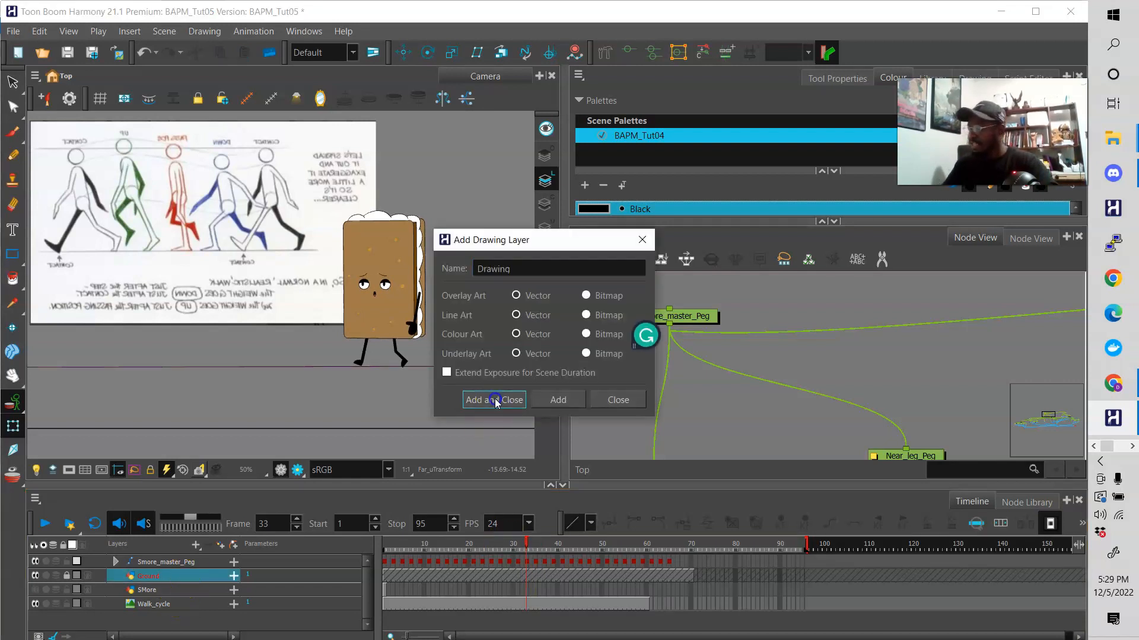
{"action": "left_click", "coordinate": [495, 399]}
{"action": "left_click", "coordinate": [527, 575]}
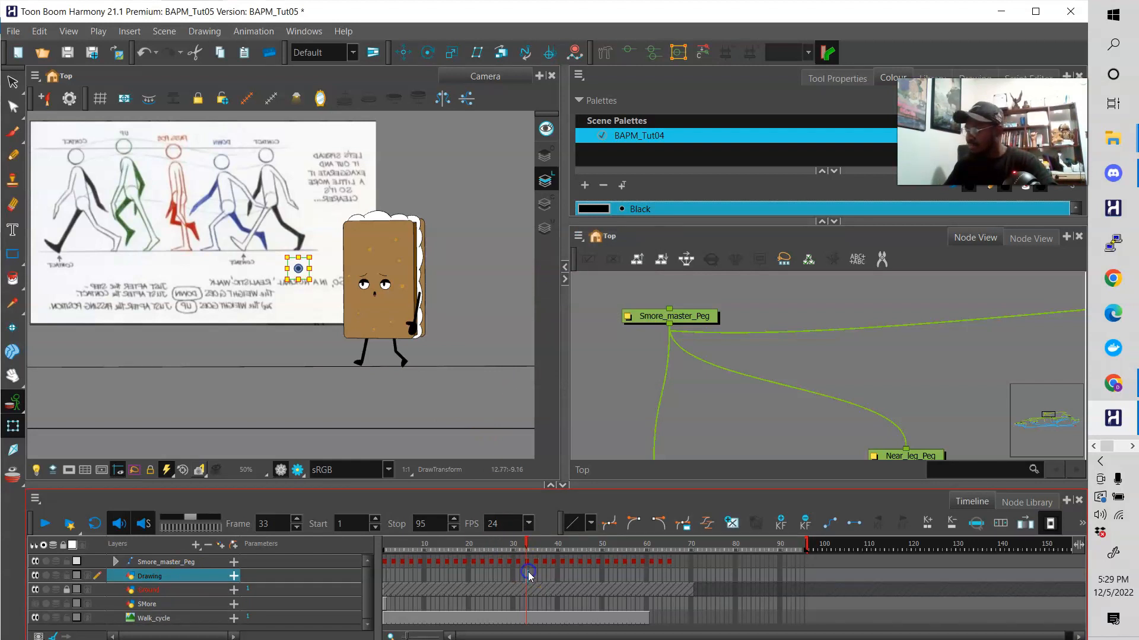
Mark both foot positions with short vertical Pencil strokes at the ground line on frame 33, extending the drawing's exposure to about frame 40.
{"action": "left_click_drag", "start_coordinate": [415, 397], "coordinate": [359, 393]}
{"action": "key", "text": "2"}
{"action": "key", "text": "2"}
{"action": "left_click_drag", "start_coordinate": [446, 404], "coordinate": [355, 381]}
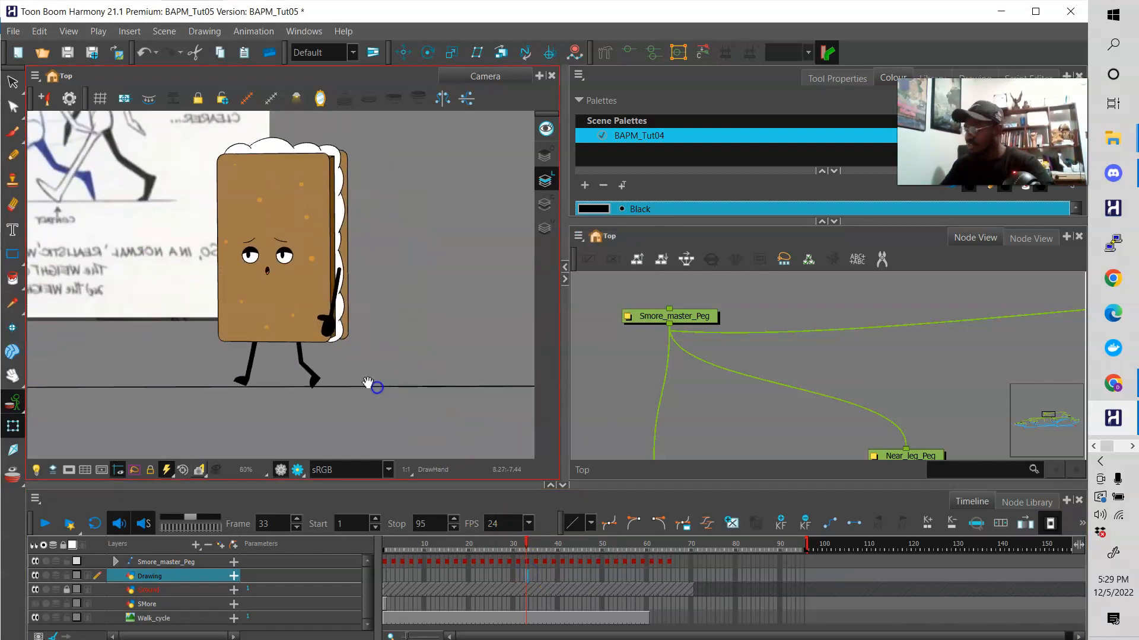
{"action": "left_click_drag", "start_coordinate": [438, 409], "coordinate": [390, 391]}
{"action": "left_click_drag", "start_coordinate": [285, 397], "coordinate": [300, 376]}
{"action": "key", "text": "2"}
{"action": "key", "text": "2"}
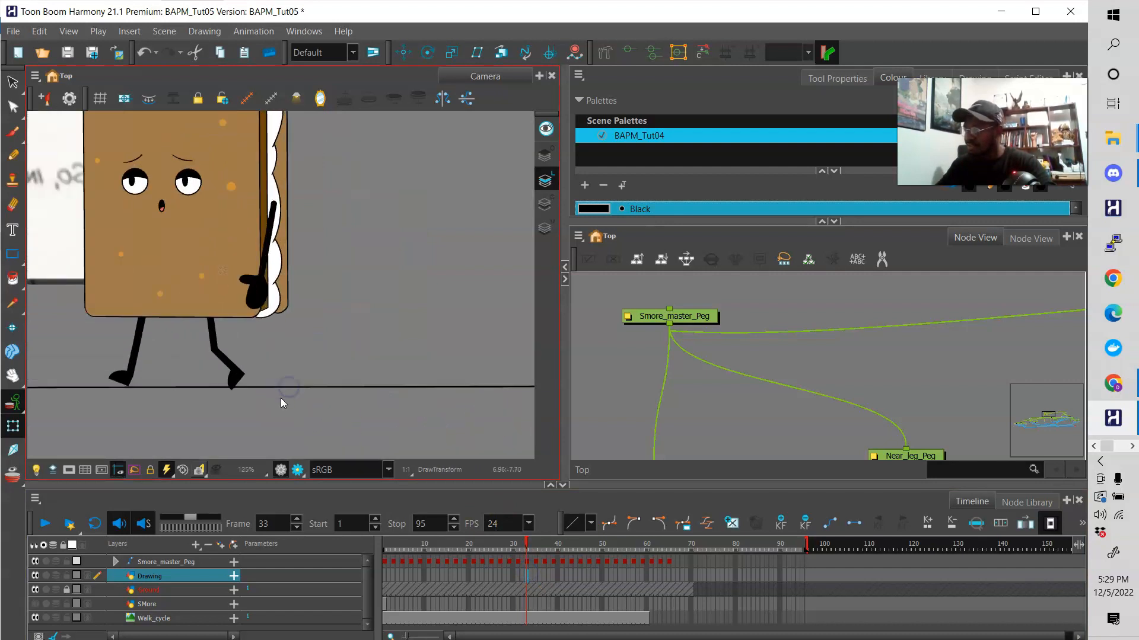
{"action": "left_click", "coordinate": [12, 155]}
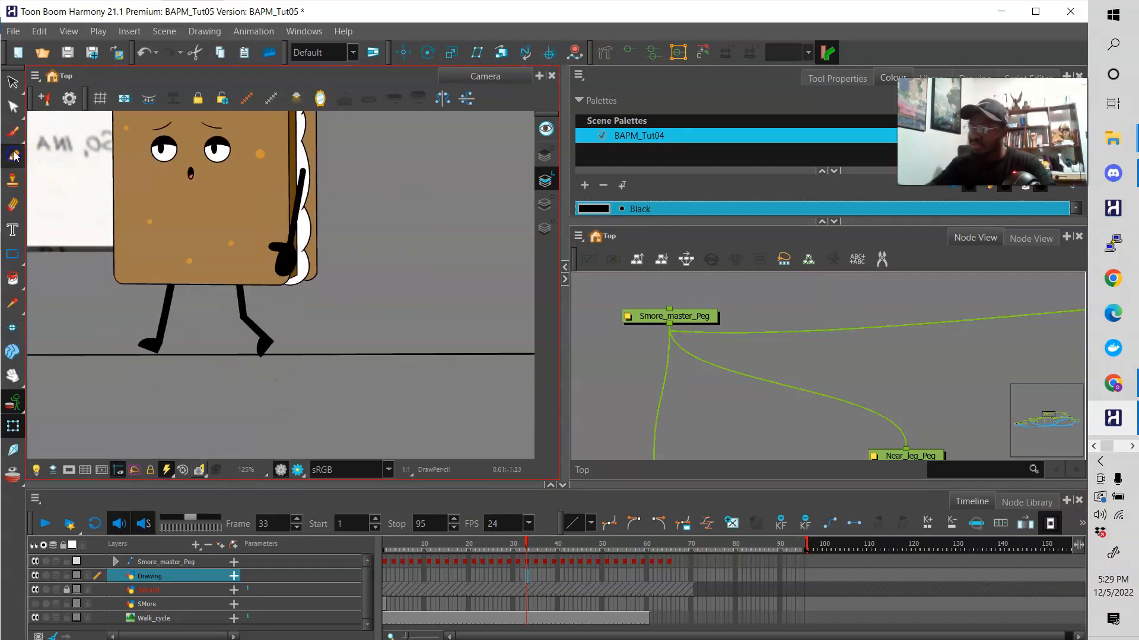
{"action": "left_click", "coordinate": [261, 357]}
{"action": "left_click", "coordinate": [261, 348]}
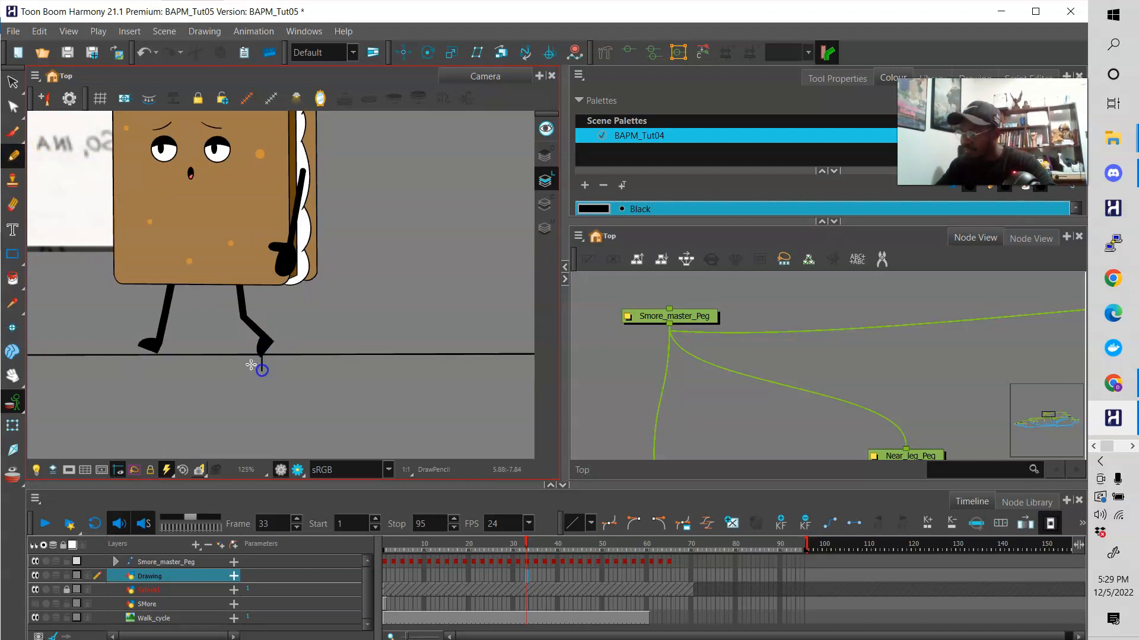
{"action": "left_click", "coordinate": [155, 359]}
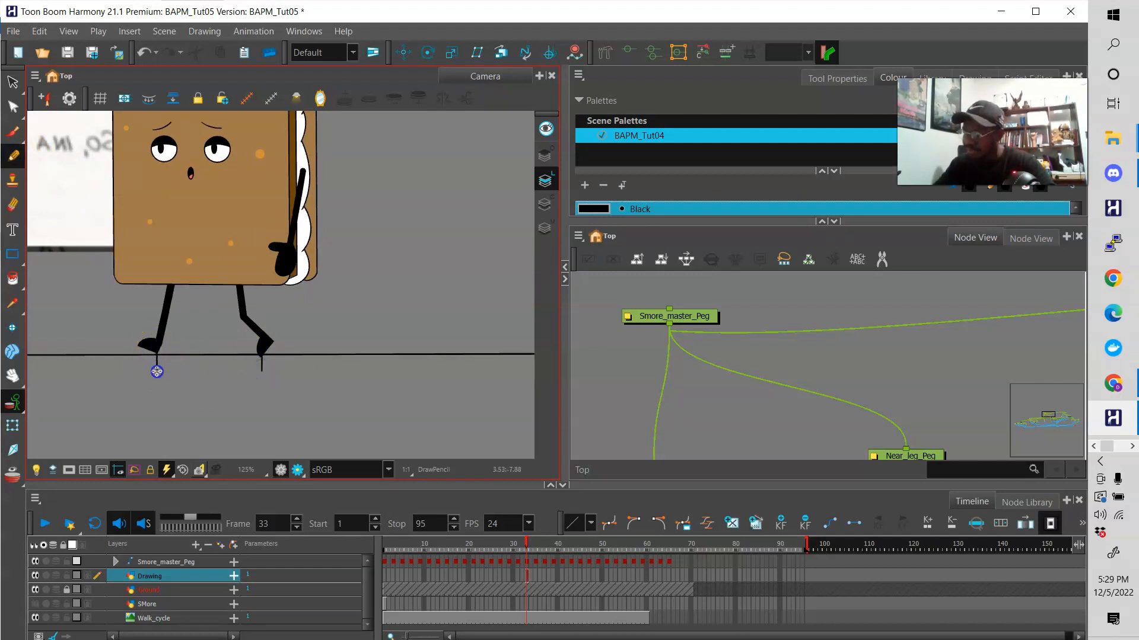
{"action": "left_click", "coordinate": [527, 577]}
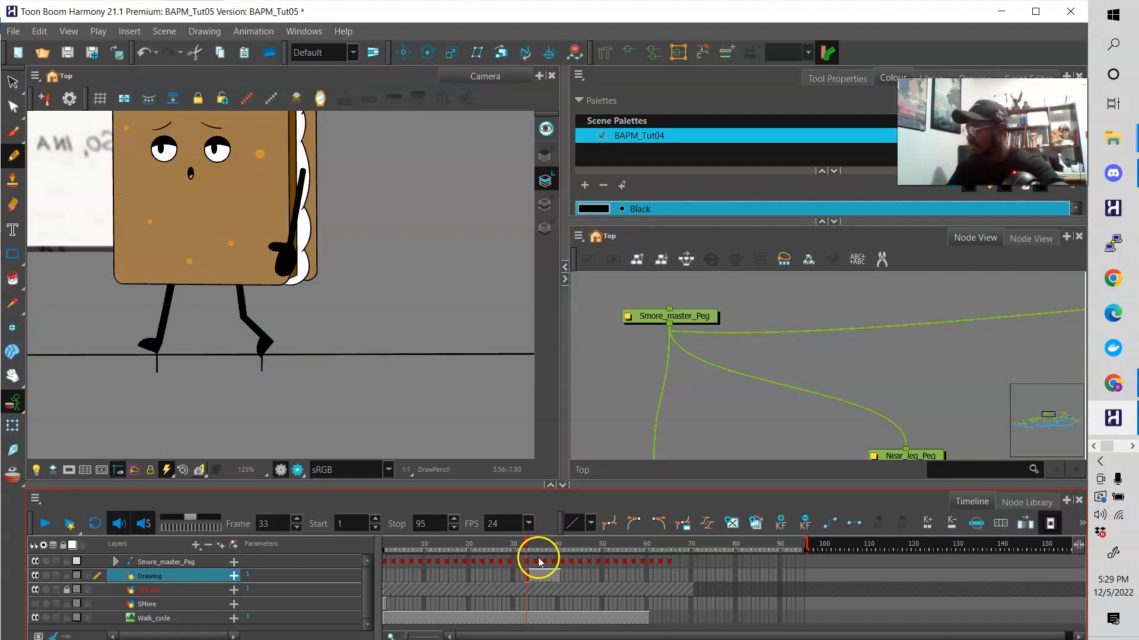
Shift the Smore_master_Peg keys from frame 35 to 65 slightly leftward with Animate Onion Skin Range, matching the foot marks, and scrub to check.
{"action": "left_click", "coordinate": [535, 562]}
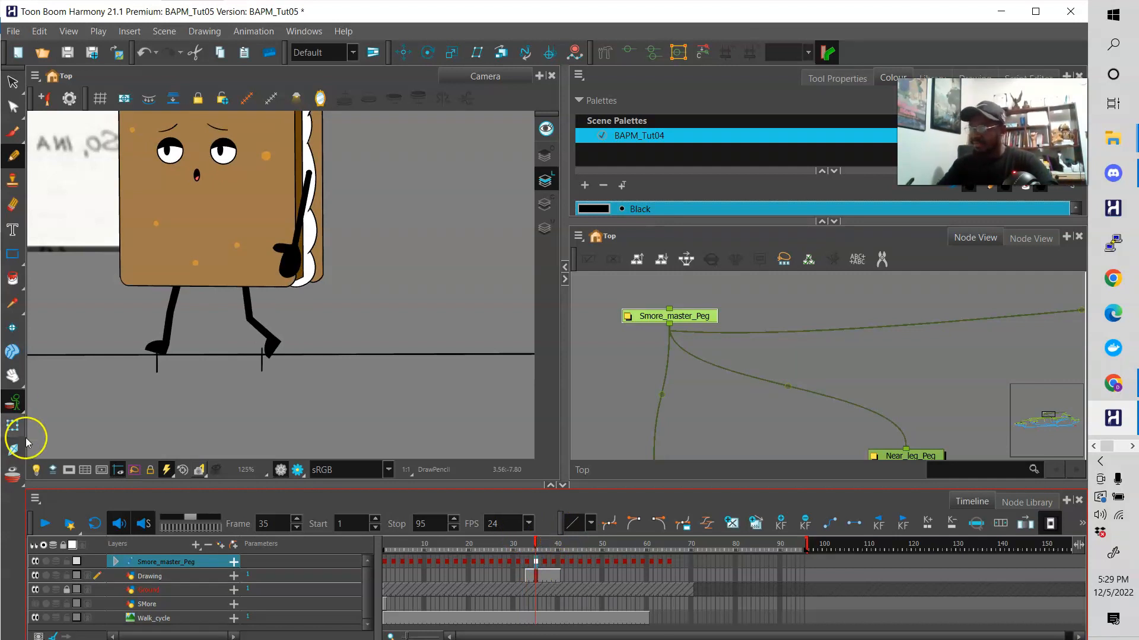
{"action": "left_click", "coordinate": [13, 475]}
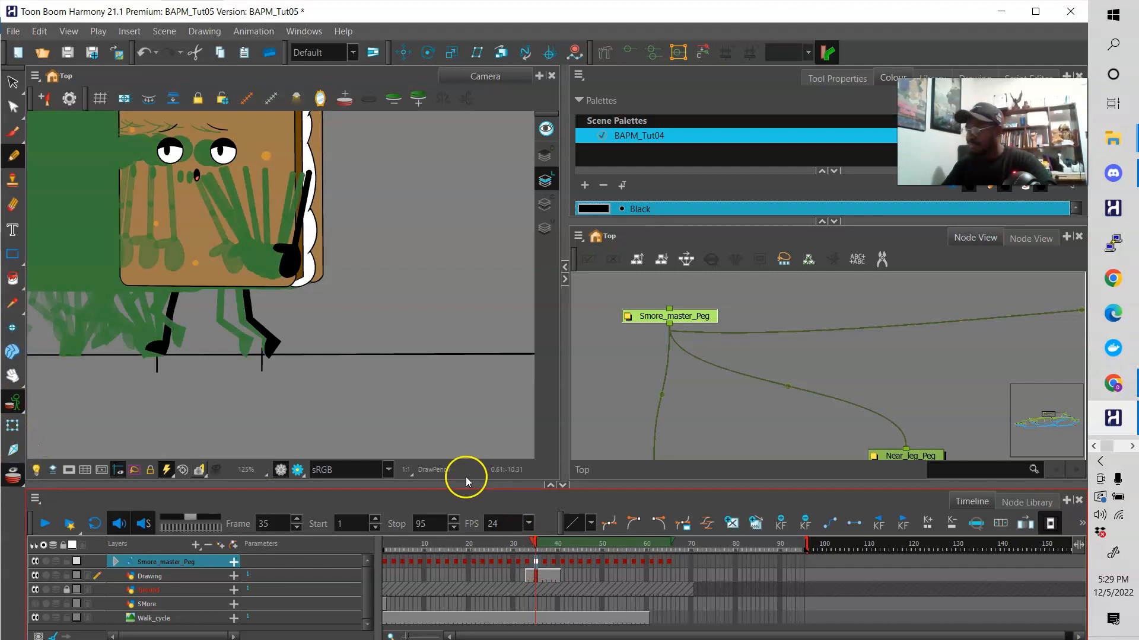
{"action": "left_click_drag", "start_coordinate": [399, 328], "coordinate": [389, 342]}
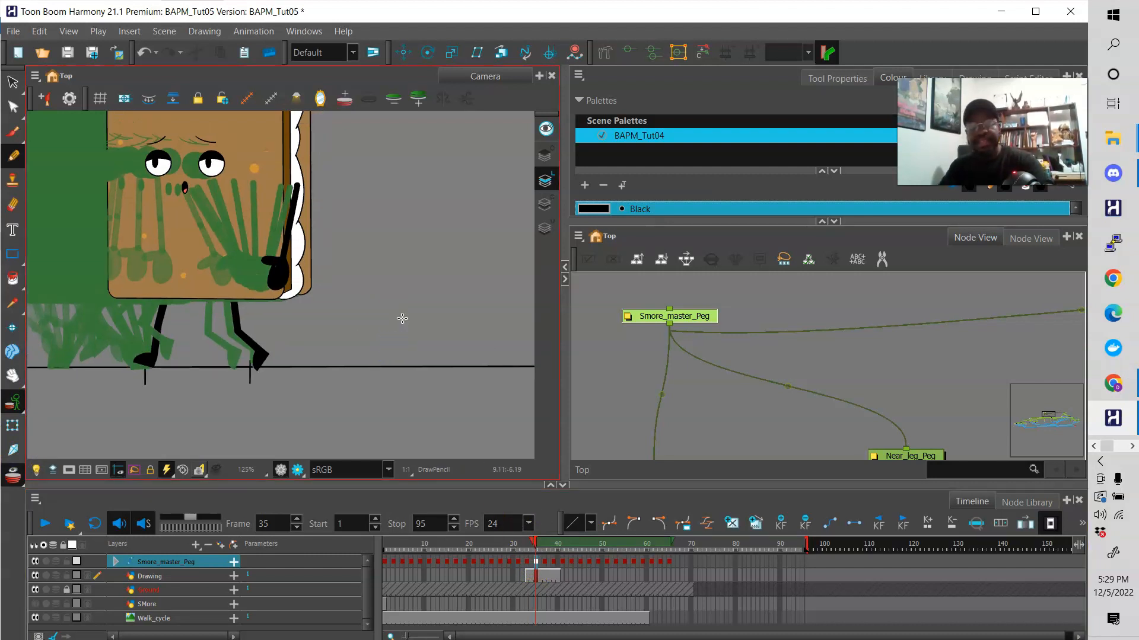
{"action": "scroll", "coordinate": [402, 319], "scroll_direction": "down", "scroll_amount": 4}
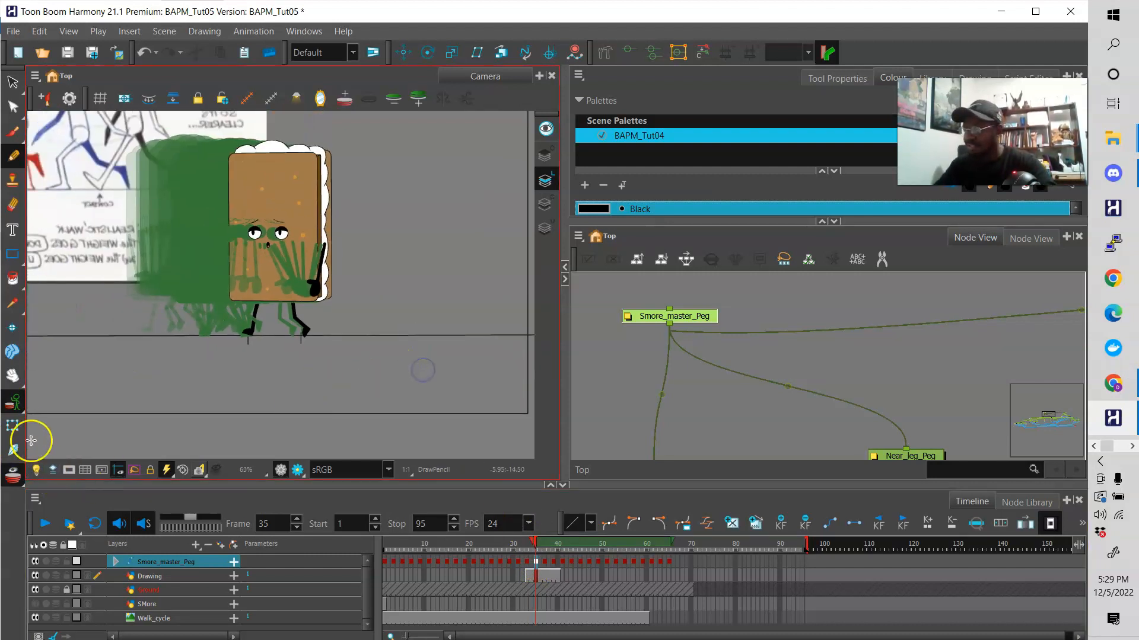
{"action": "left_click", "coordinate": [13, 426]}
{"action": "left_click_drag", "start_coordinate": [382, 317], "coordinate": [395, 322]}
{"action": "scroll", "coordinate": [390, 312], "scroll_direction": "up", "scroll_amount": 1}
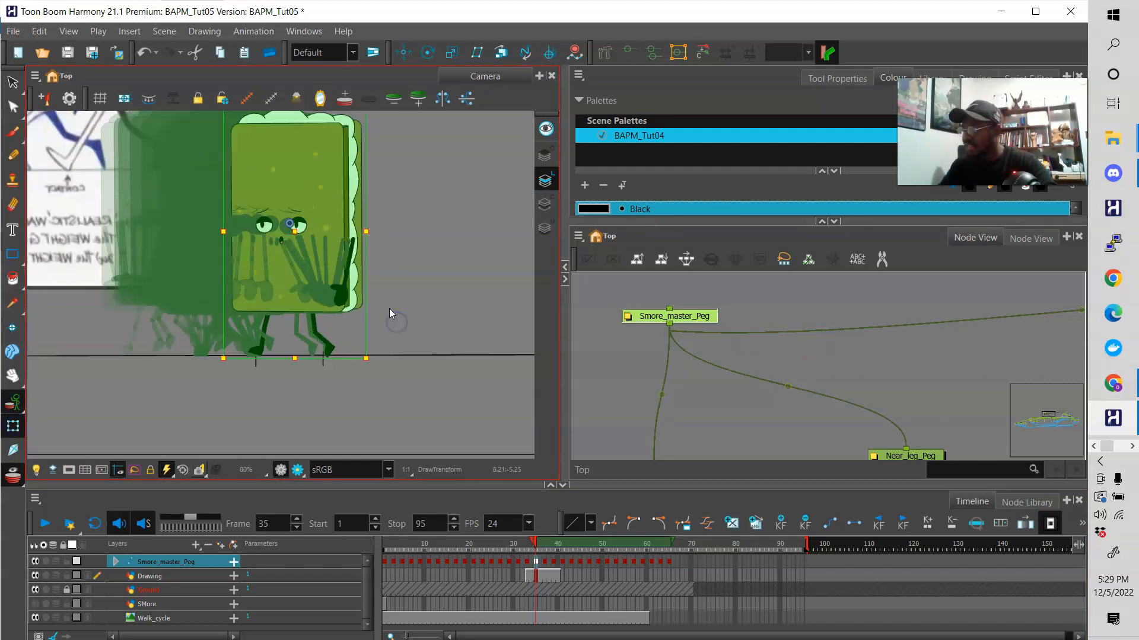
{"action": "left_click_drag", "start_coordinate": [289, 233], "coordinate": [285, 231]}
{"action": "left_click", "coordinate": [443, 411]}
{"action": "left_click", "coordinate": [18, 480]}
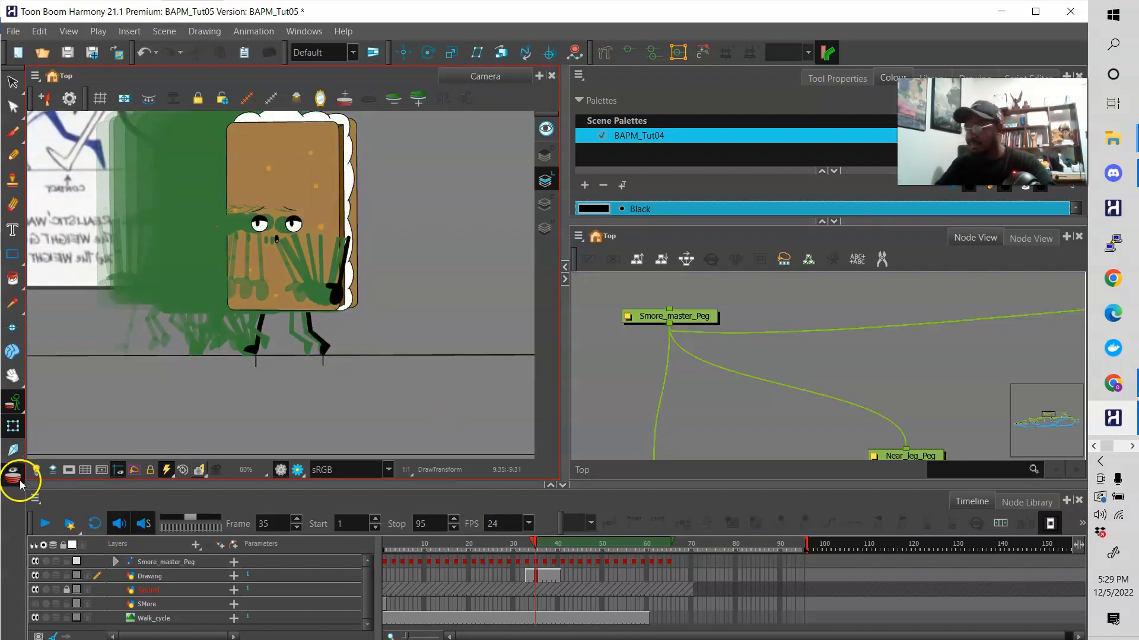
{"action": "left_click", "coordinate": [539, 555]}
{"action": "left_click_drag", "start_coordinate": [537, 544], "coordinate": [441, 546]}
{"action": "left_click", "coordinate": [416, 525]}
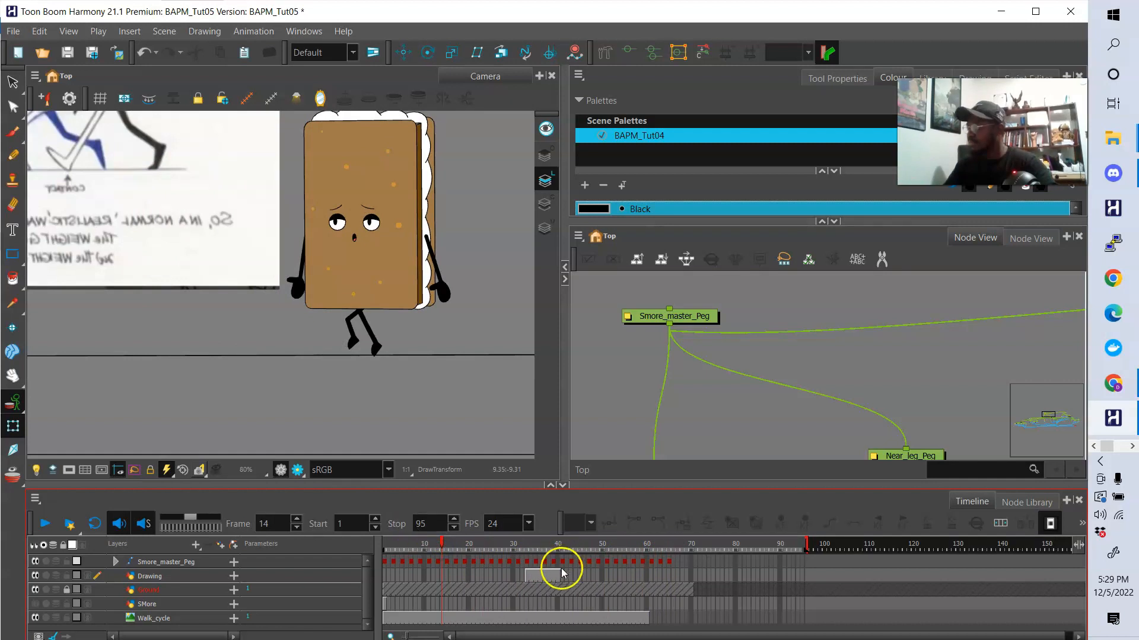
Delete the temporary Drawing layer containing the foot position marks.
{"action": "left_click", "coordinate": [180, 578]}
{"action": "right_click", "coordinate": [181, 584]}
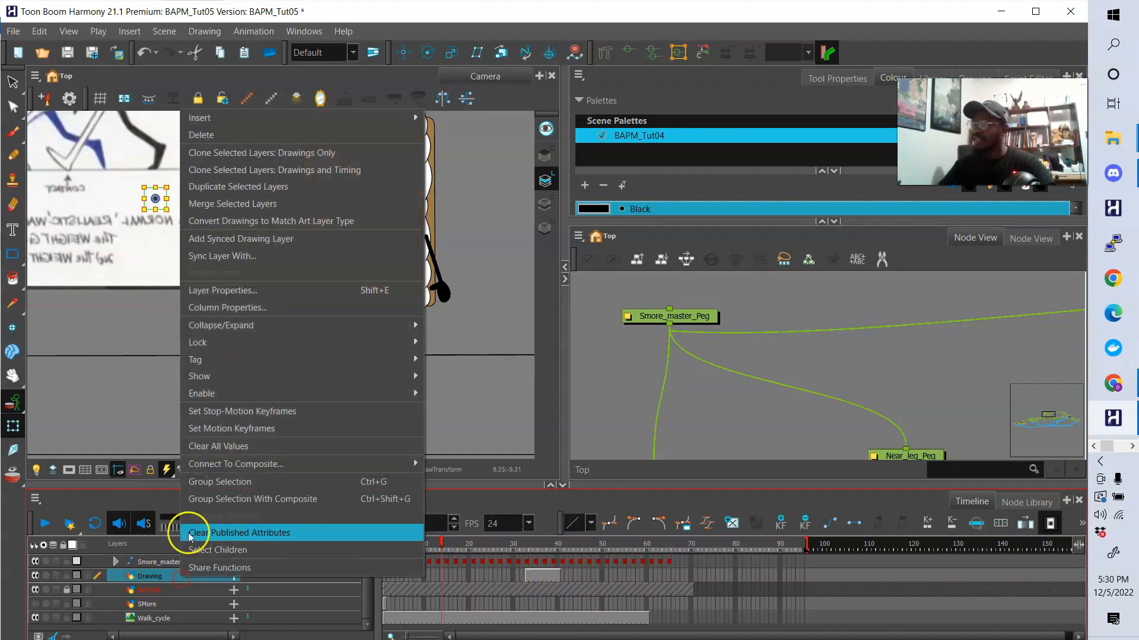
{"action": "left_click", "coordinate": [247, 140]}
{"action": "left_click", "coordinate": [383, 354]}
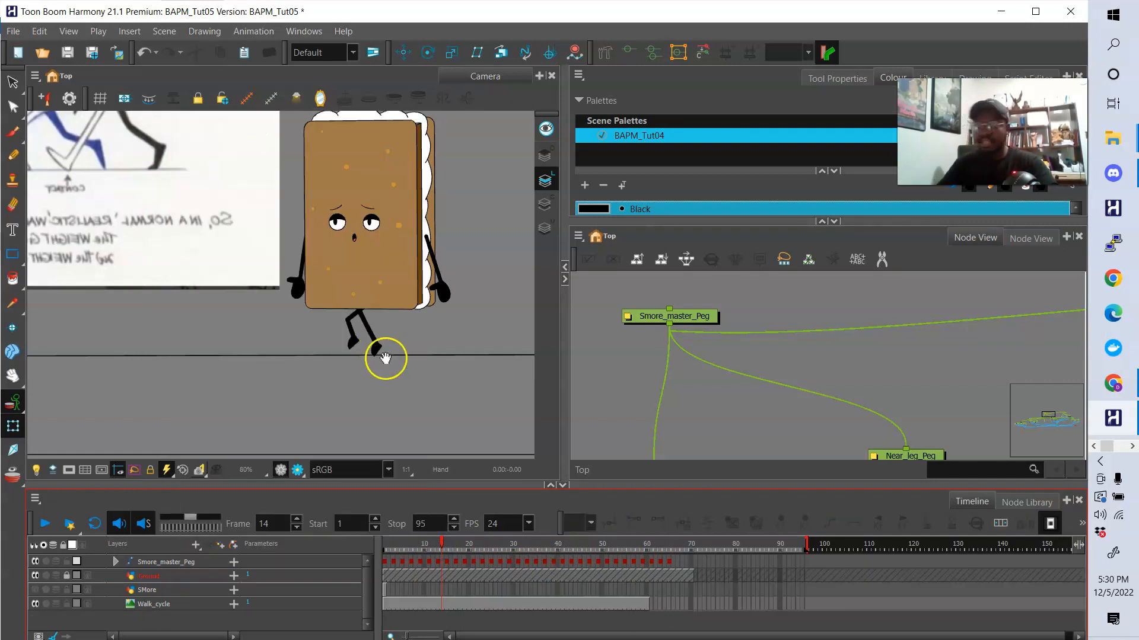
Shorten the scene so that it stops at frame 66, just after the last walk keyframe.
{"action": "scroll", "coordinate": [382, 353], "scroll_direction": "down", "scroll_amount": 2}
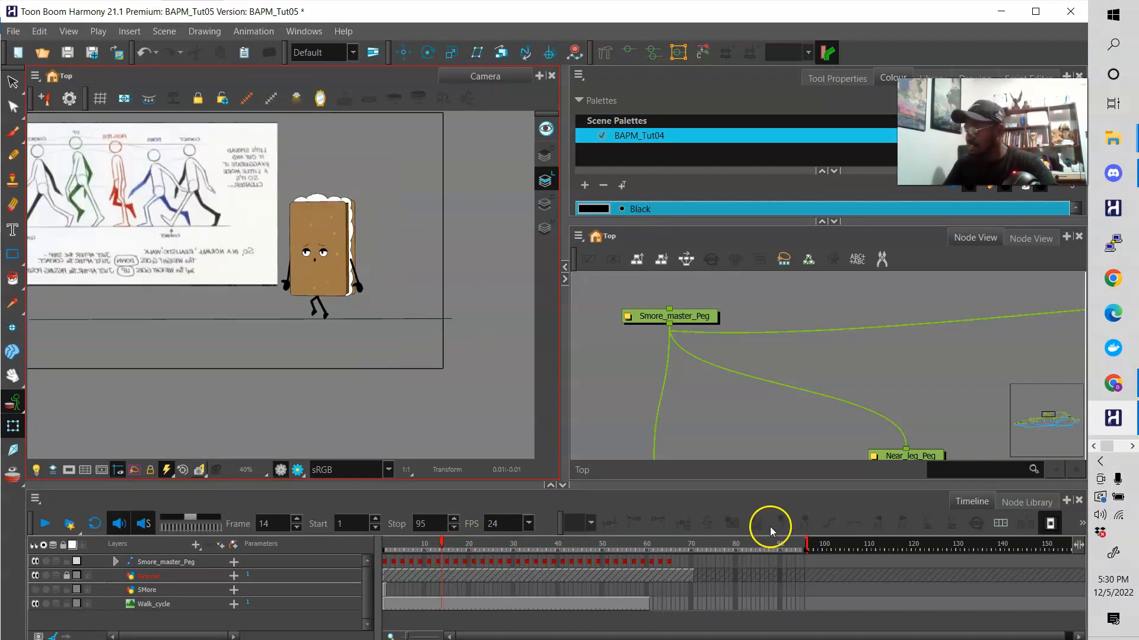
{"action": "left_click", "coordinate": [793, 544]}
{"action": "left_click_drag", "start_coordinate": [711, 558], "coordinate": [678, 557]}
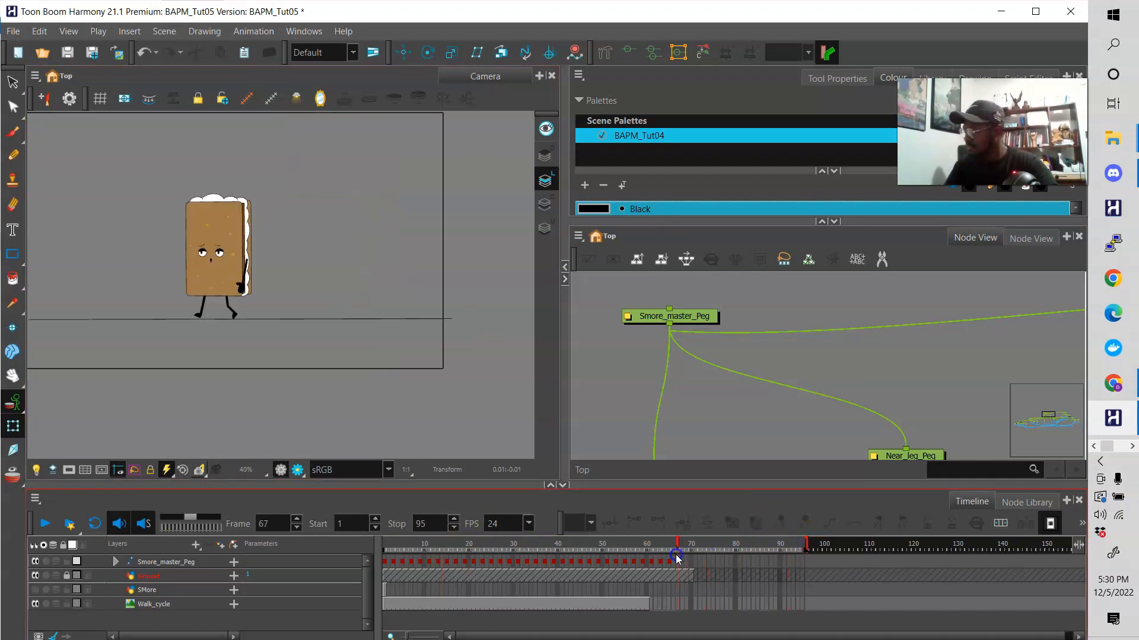
{"action": "left_click", "coordinate": [805, 545]}
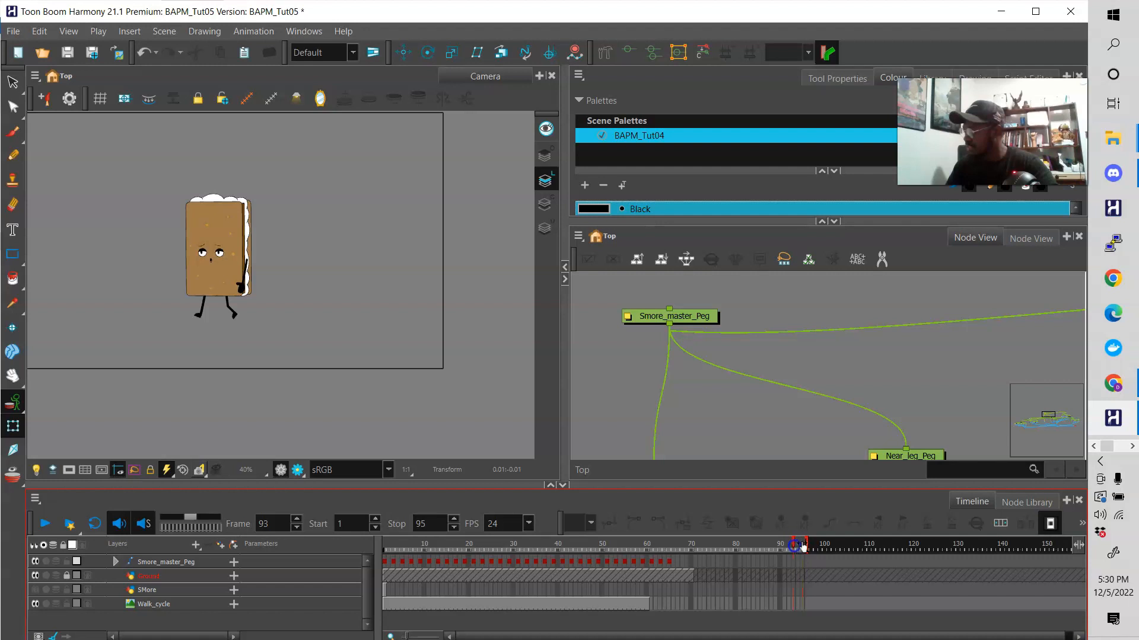
{"action": "left_click_drag", "start_coordinate": [801, 545], "coordinate": [675, 561]}
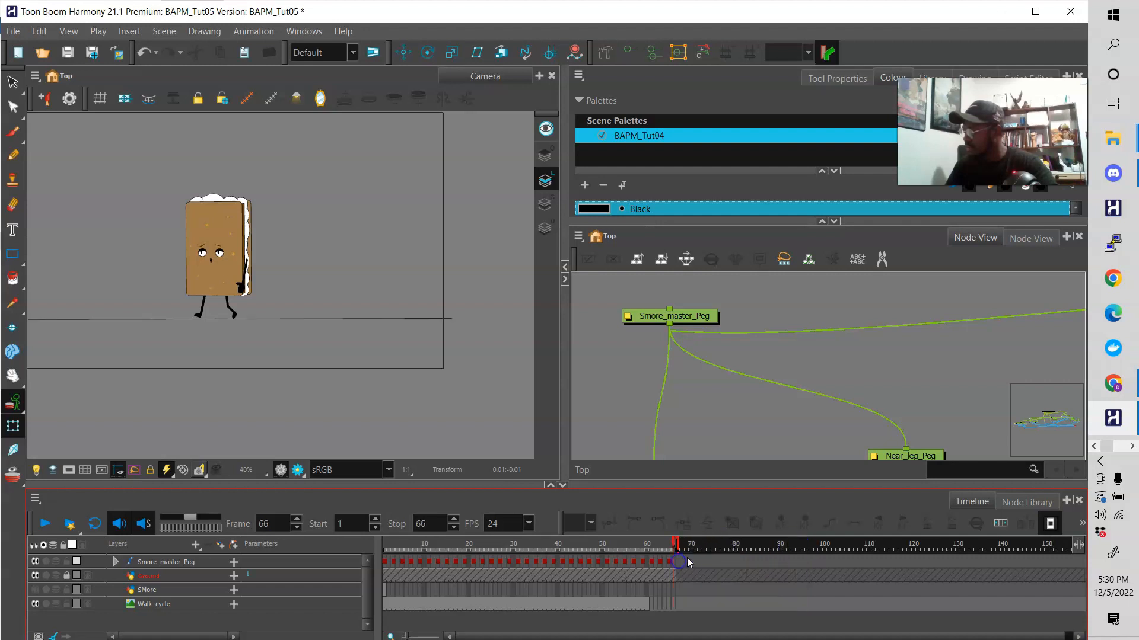
Turn on looped playback and play the walk animation from frame 1 to 66.
{"action": "left_click", "coordinate": [103, 525]}
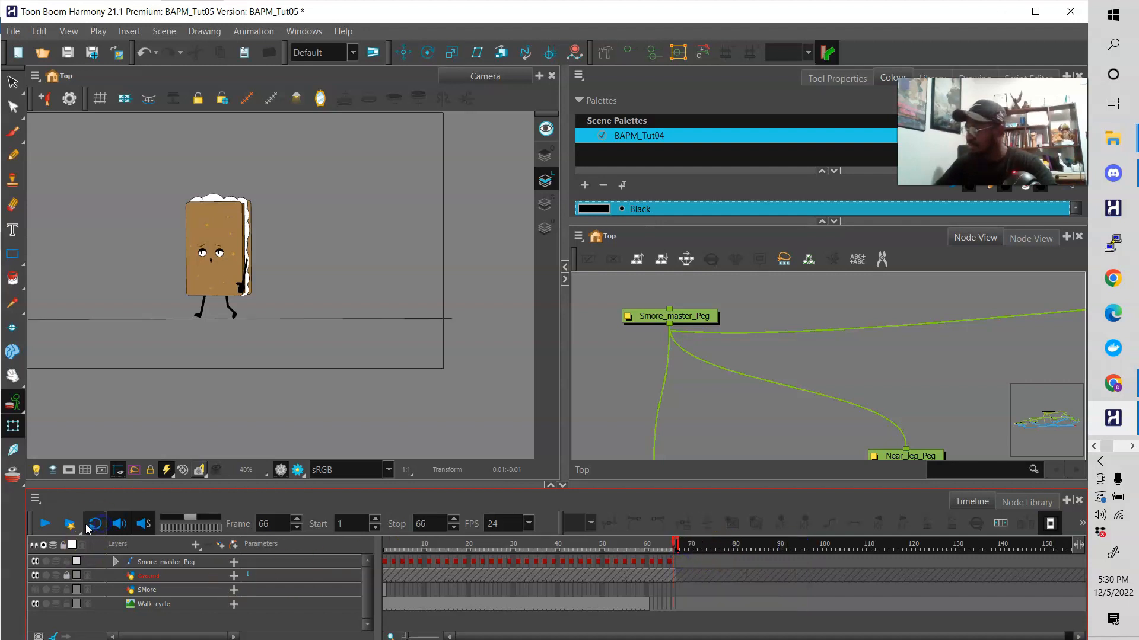
{"action": "left_click", "coordinate": [54, 565]}
{"action": "left_click", "coordinate": [47, 525]}
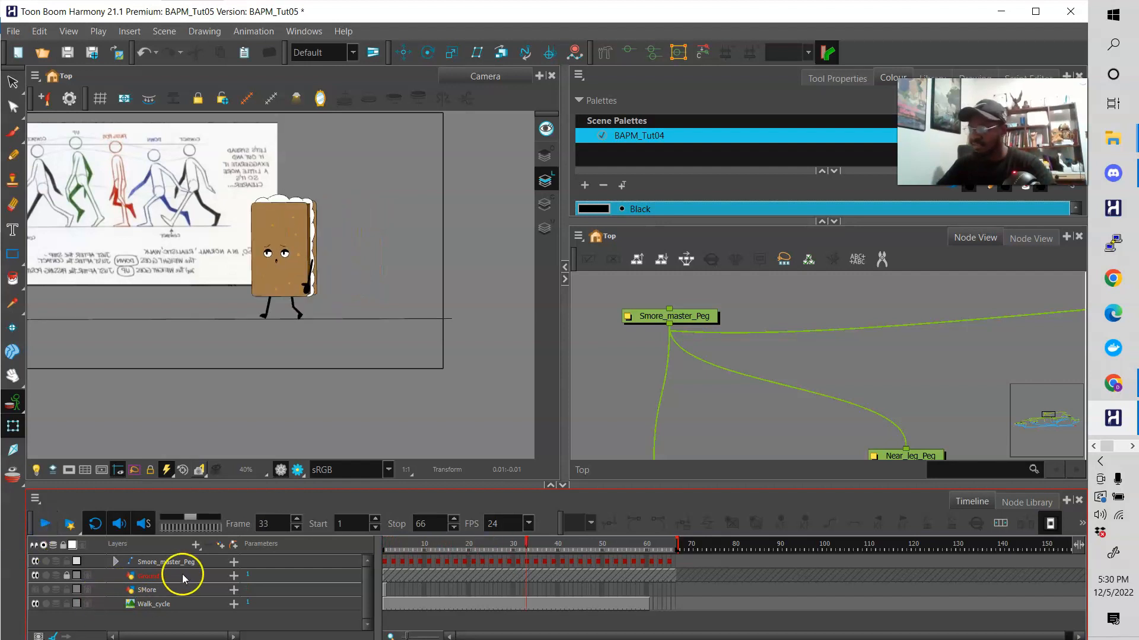
Hide the Walk_cycle reference layer and replay the looping walk with only the character and ground line visible.
{"action": "left_click", "coordinate": [36, 603]}
{"action": "left_click", "coordinate": [45, 524]}
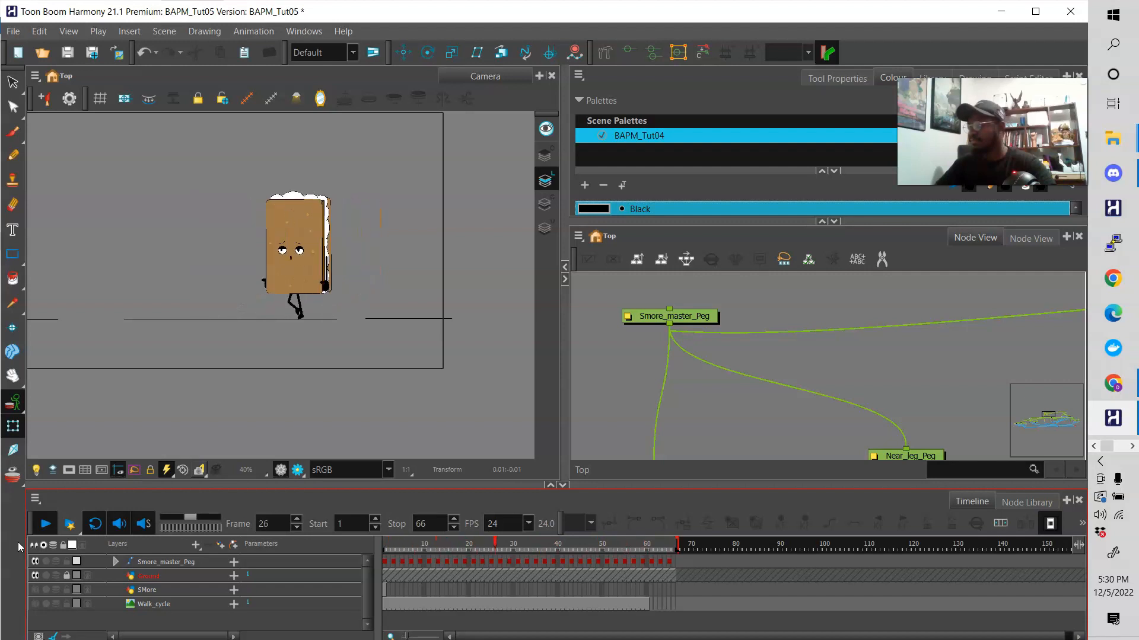
{"action": "left_click", "coordinate": [46, 524]}
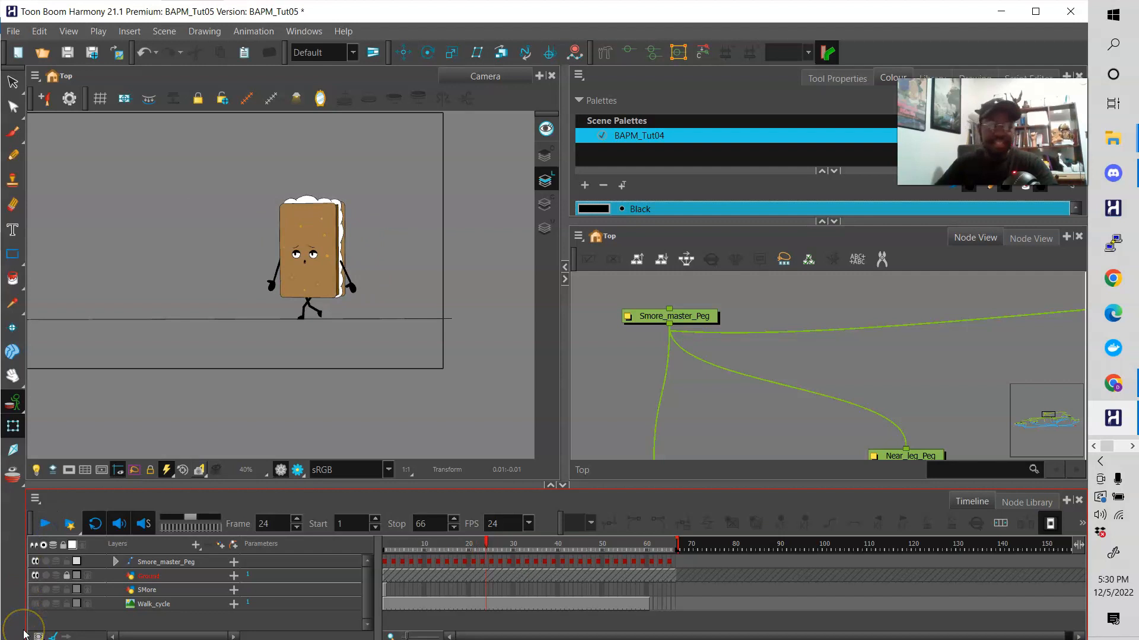